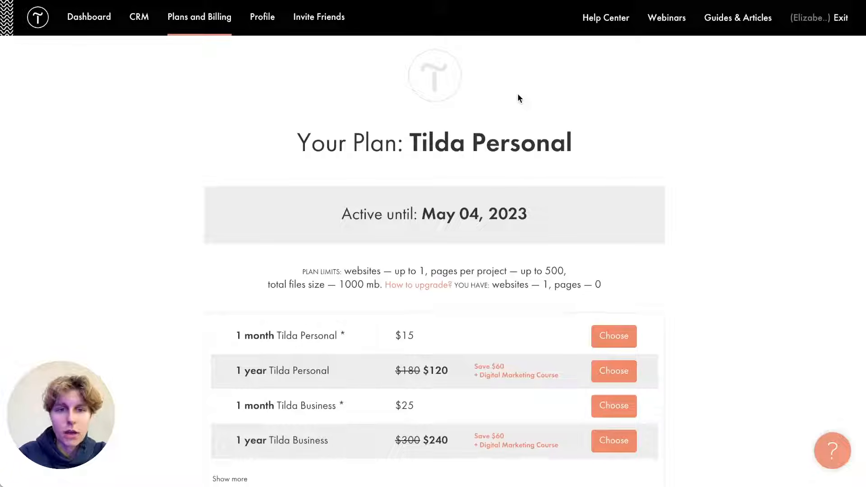
pyautogui.moveTo(420, 214); pyautogui.dragTo(545, 217)
pyautogui.click(545, 217)
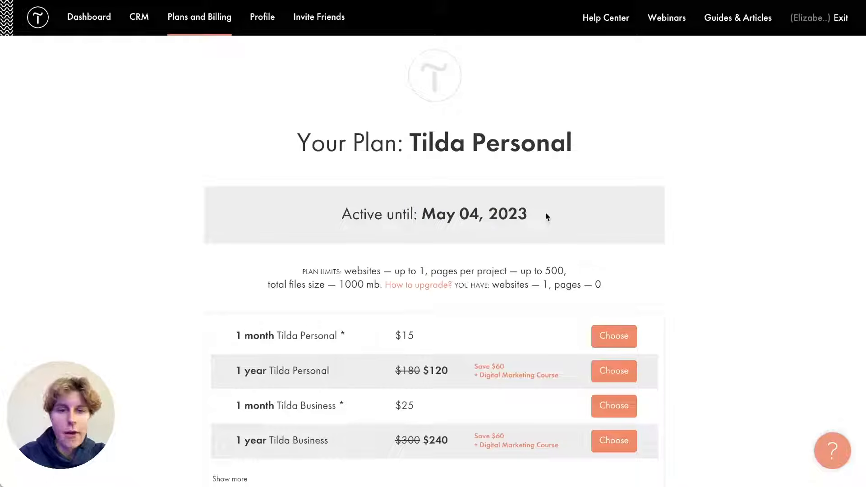
# Step: Return to the dashboard, sign out of the current account and log in with the other account's prefilled credentials
pyautogui.click(101, 34)
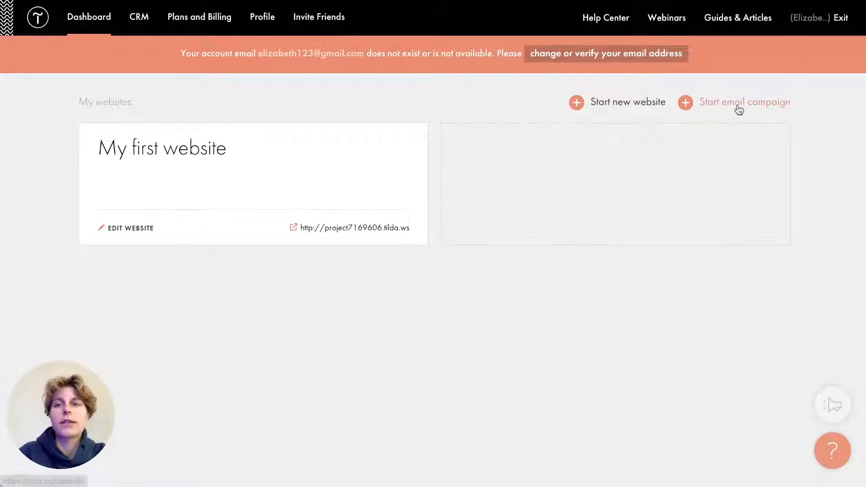
pyautogui.click(842, 18)
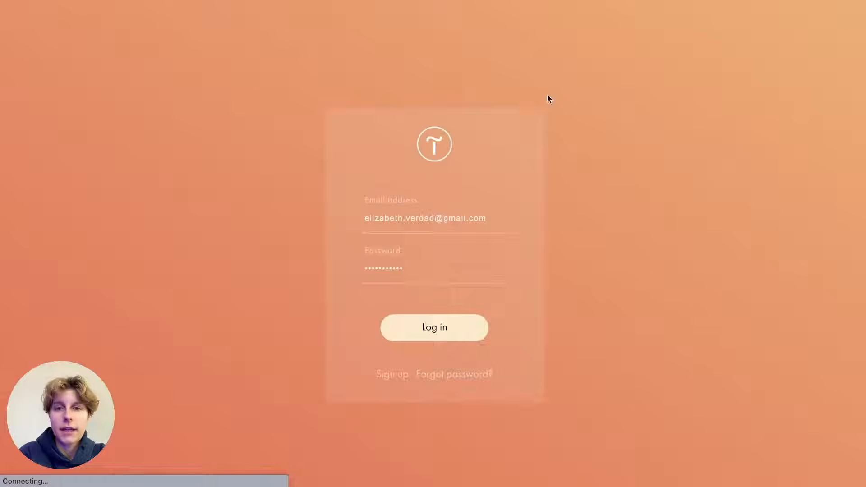
pyautogui.click(418, 218)
pyautogui.click(423, 334)
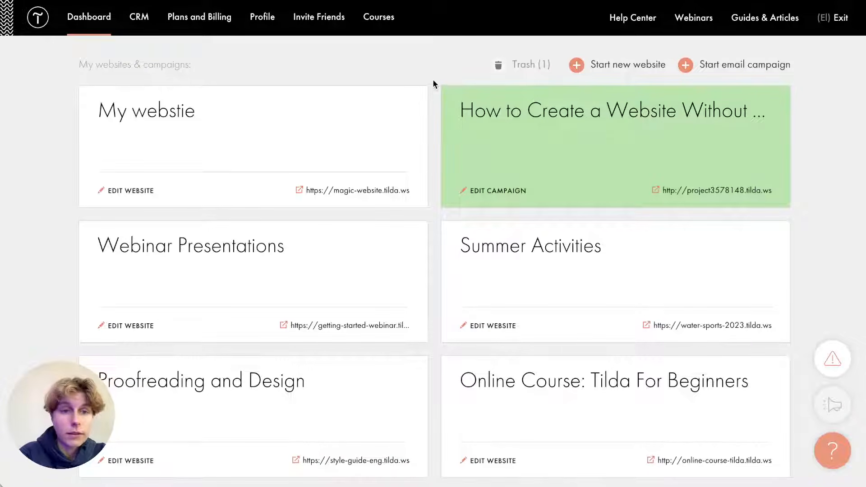
# Step: Create a new website named "Landing Page"
pyautogui.click(637, 62)
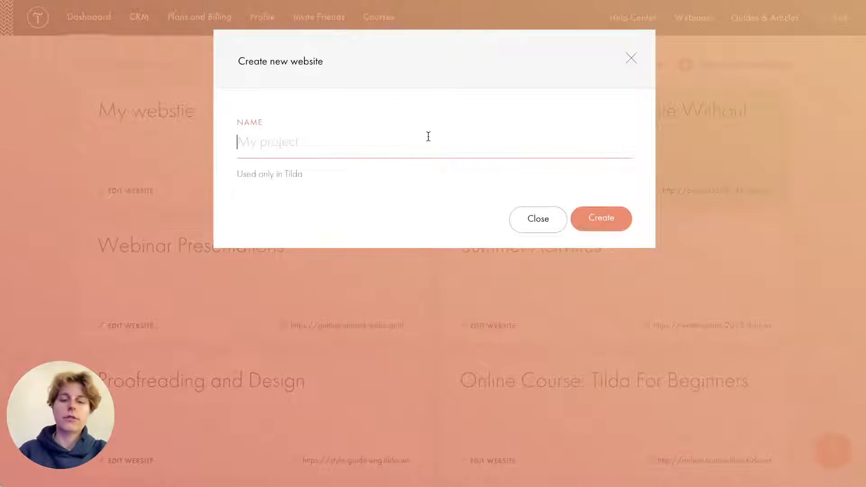
pyautogui.write('Landing OPag')
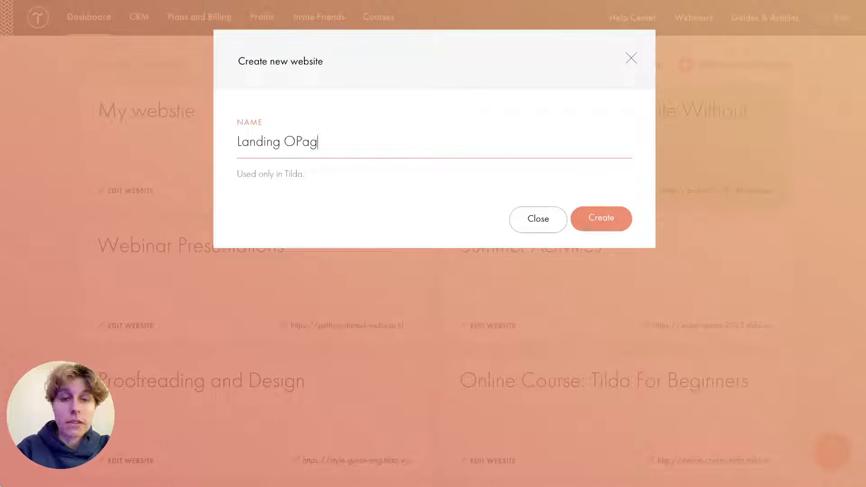
pyautogui.press('BackSpace')
pyautogui.press('BackSpace')
pyautogui.press('BackSpace')
pyautogui.press('BackSpace')
pyautogui.press('BackSpace')
pyautogui.write('Page')
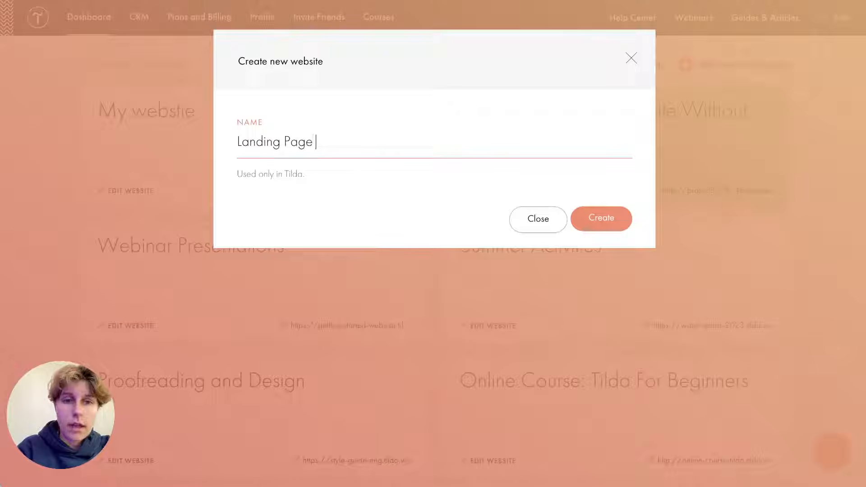
pyautogui.press('Return')
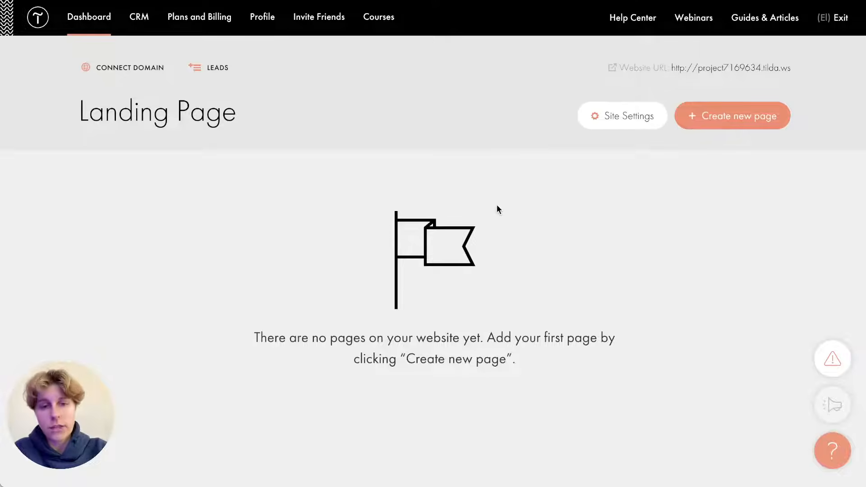
pyautogui.moveTo(301, 338); pyautogui.dragTo(460, 338)
pyautogui.click(459, 338)
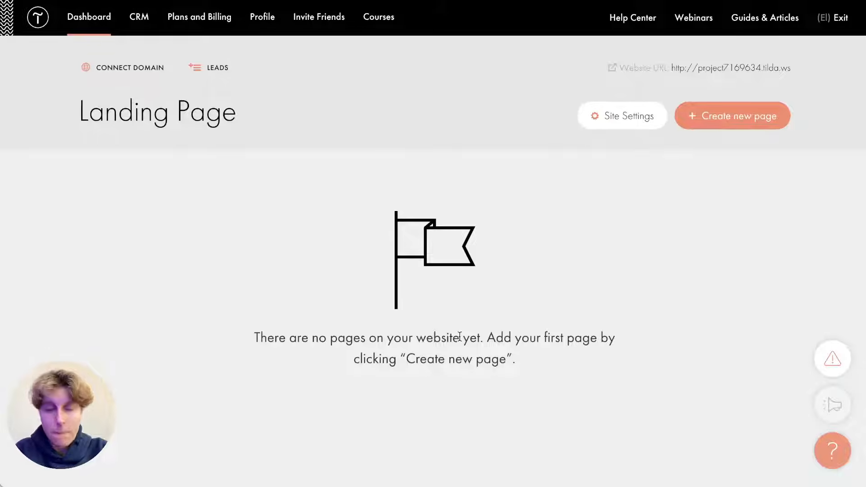
pyautogui.scroll(-2, 459, 337)
pyautogui.scroll(2, 459, 337)
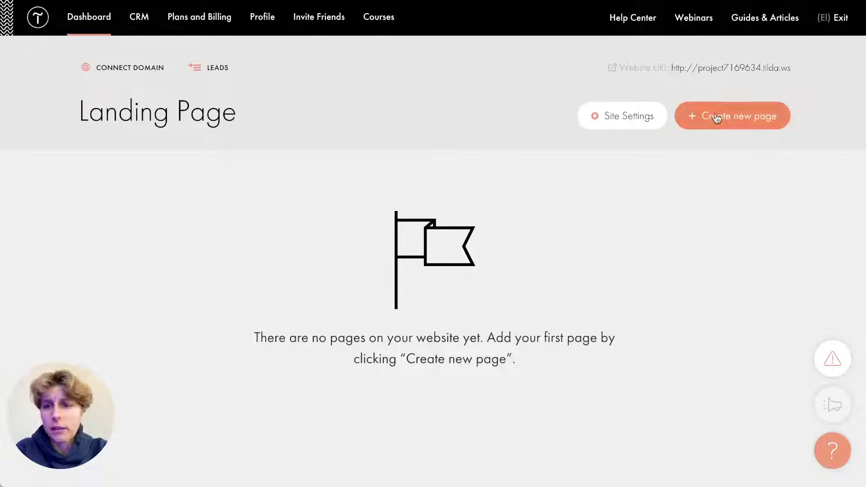
# Step: Start a new page for the Landing Page website and look through the Business templates
pyautogui.click(740, 130)
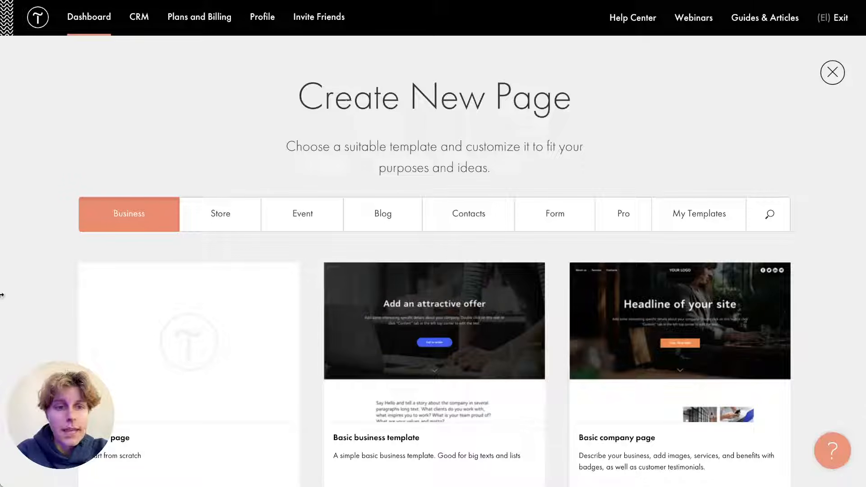
pyautogui.scroll(-15, 45, 313)
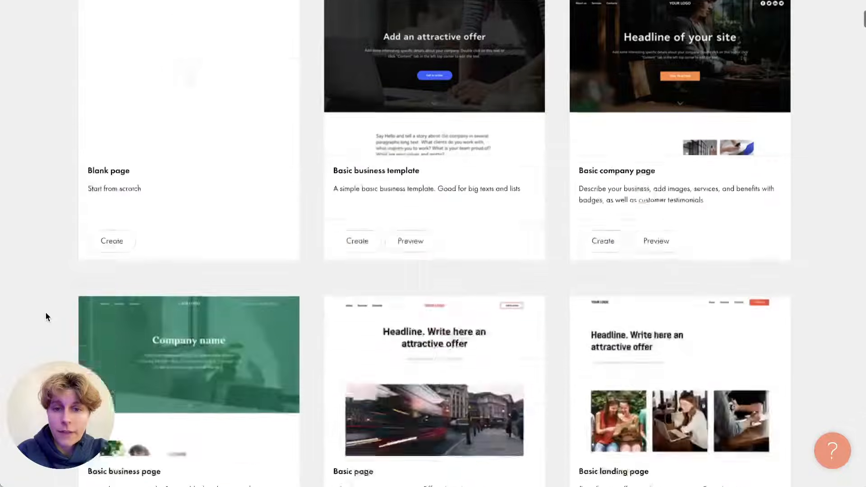
pyautogui.scroll(-20, 45, 317)
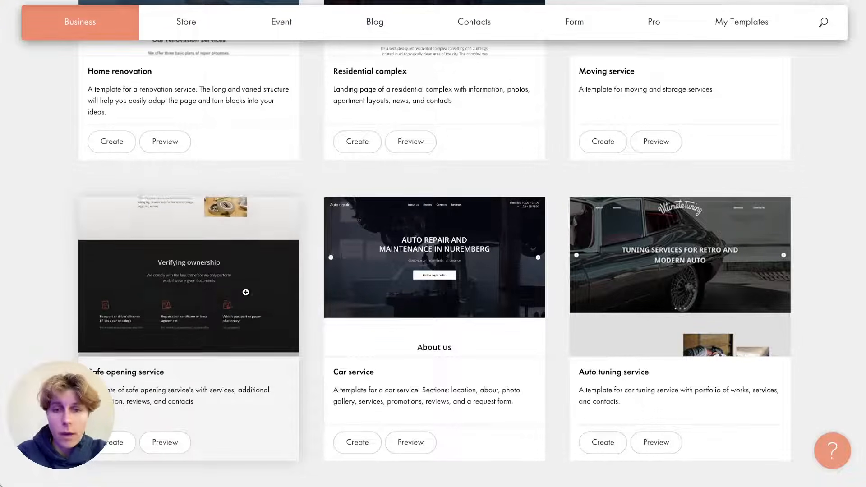
pyautogui.scroll(-3, 454, 299)
pyautogui.scroll(-10, 668, 168)
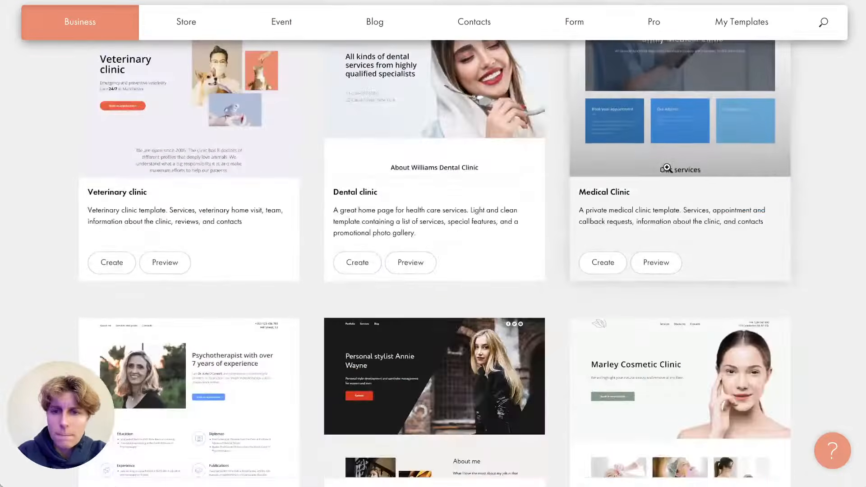
pyautogui.scroll(-8, 667, 168)
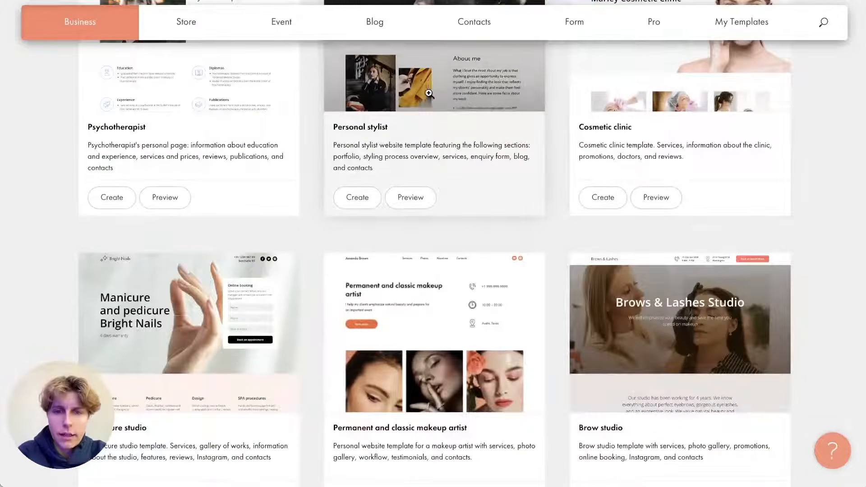
pyautogui.scroll(-10, 184, 285)
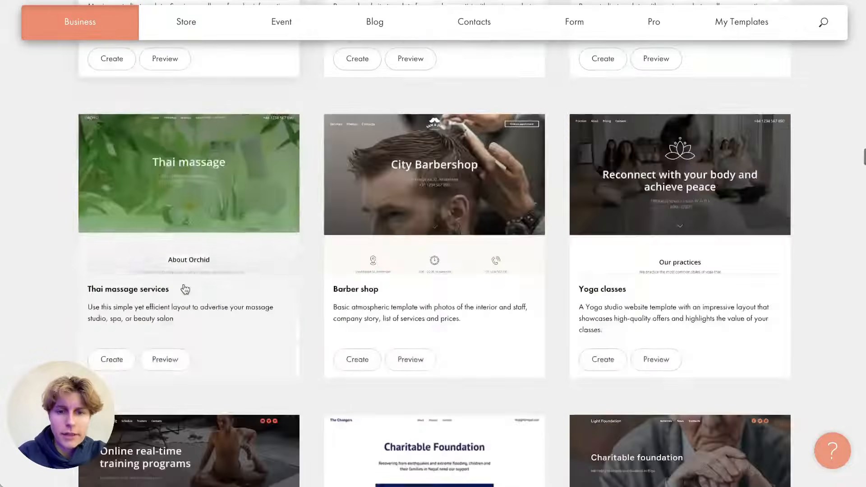
# Step: Look through the Store page templates and return to the template categories
pyautogui.click(186, 21)
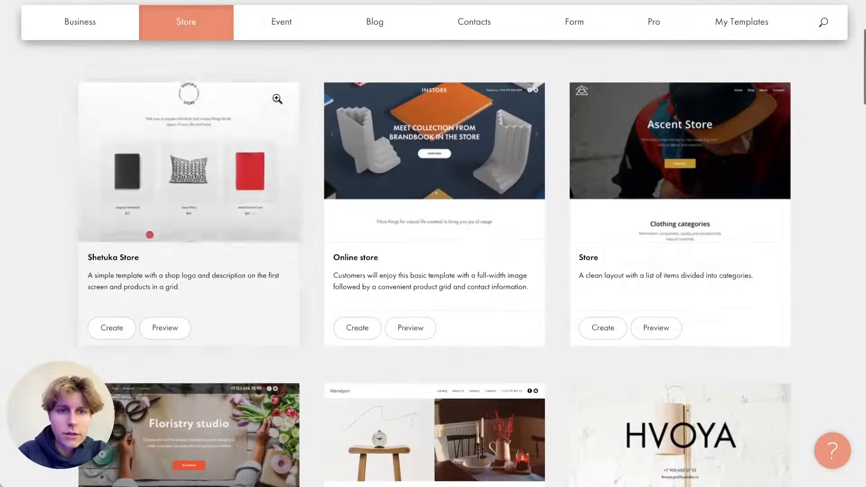
pyautogui.scroll(-10, 310, 158)
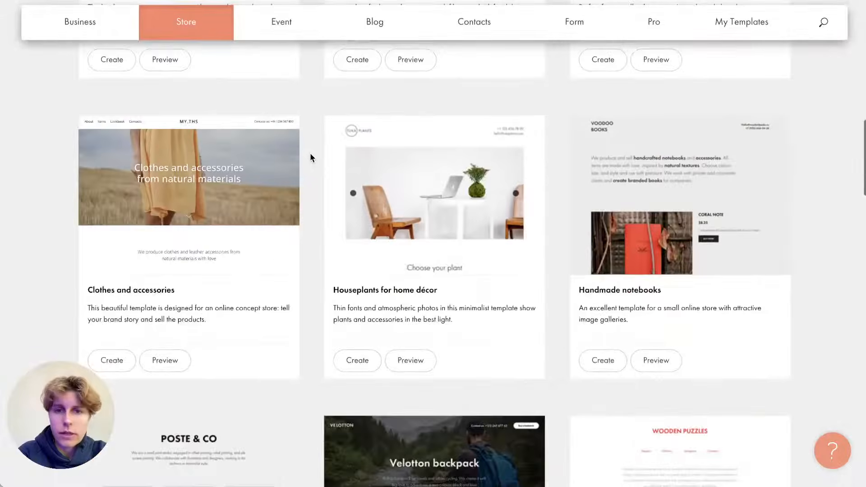
pyautogui.scroll(-15, 310, 157)
pyautogui.scroll(-5, 309, 157)
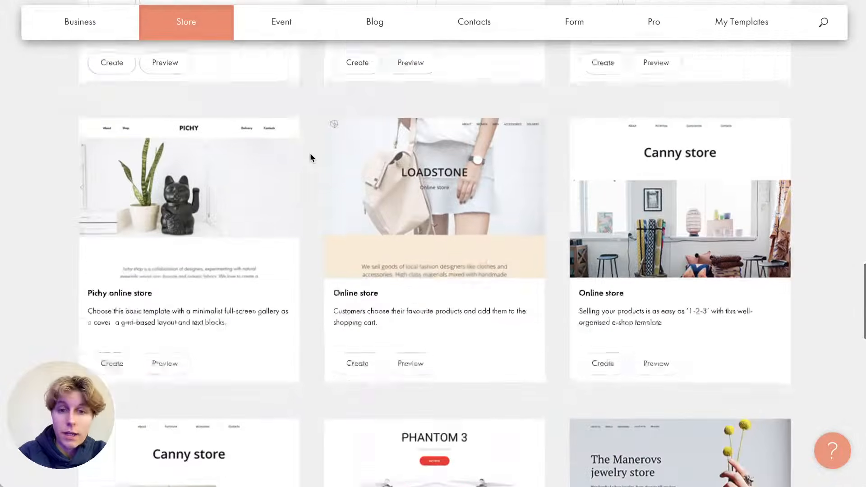
pyautogui.scroll(20, 309, 157)
pyautogui.scroll(-2, 310, 157)
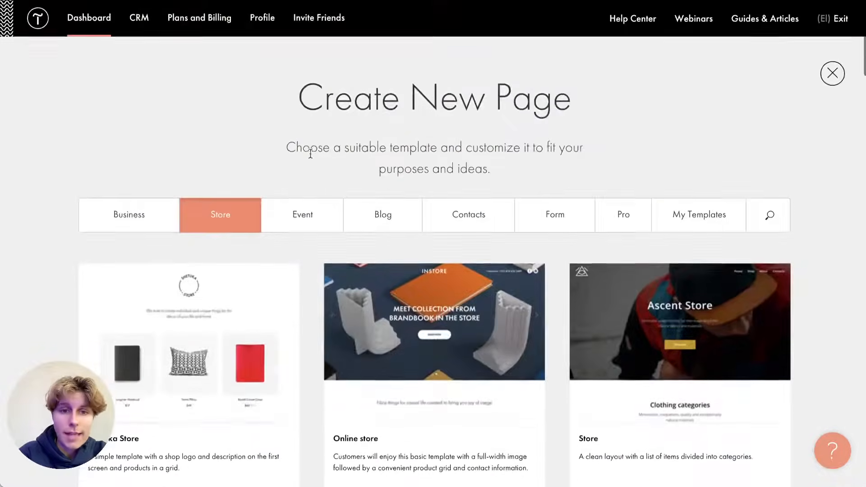
# Step: View the Event and Blog template categories briefly and look through the Contacts templates
pyautogui.click(309, 216)
pyautogui.click(393, 218)
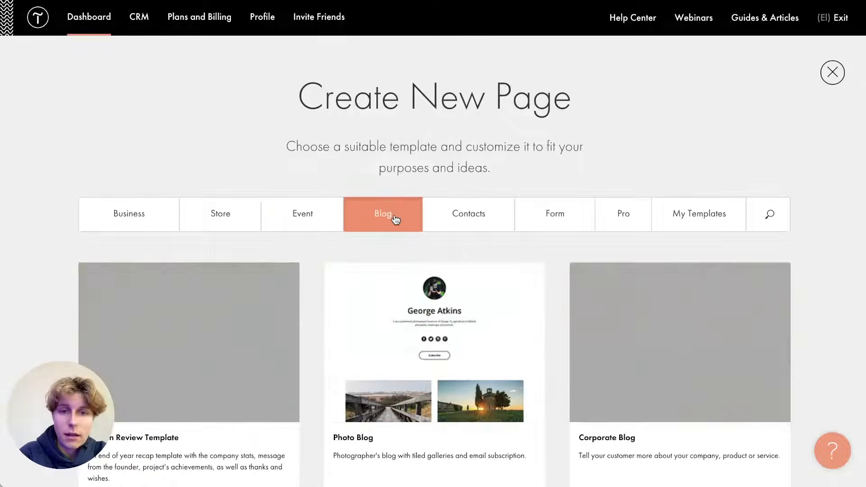
pyautogui.click(494, 222)
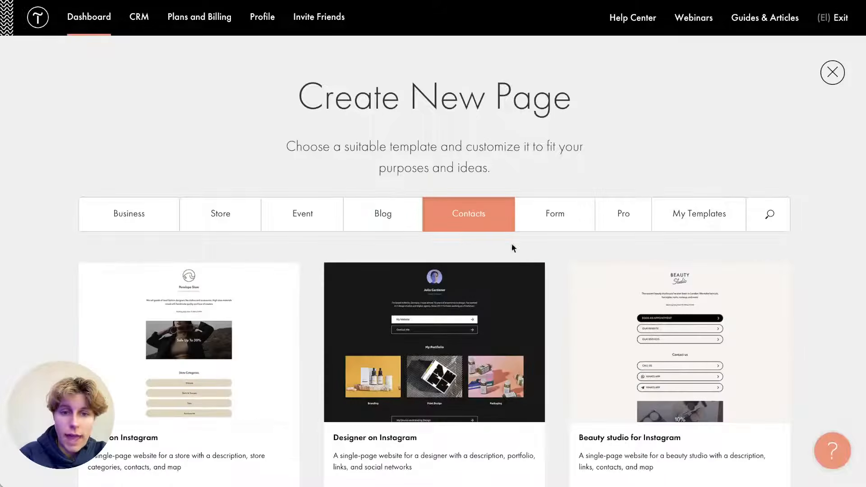
pyautogui.scroll(-7, 558, 299)
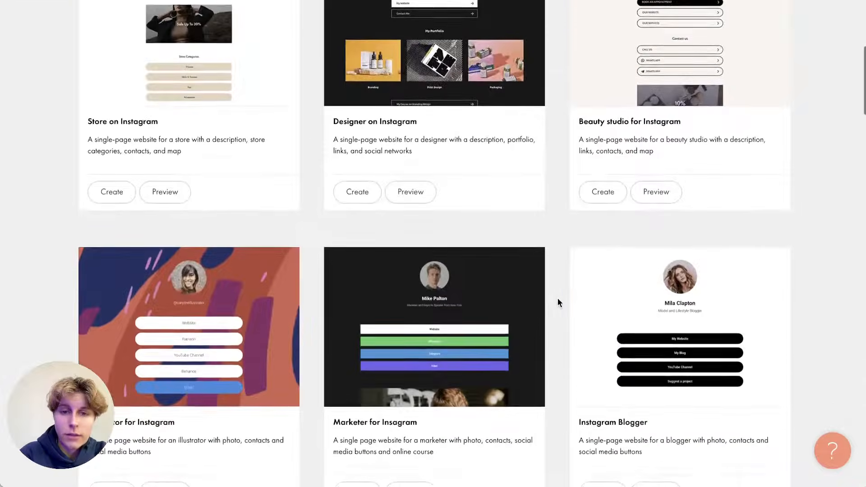
pyautogui.scroll(-3, 557, 298)
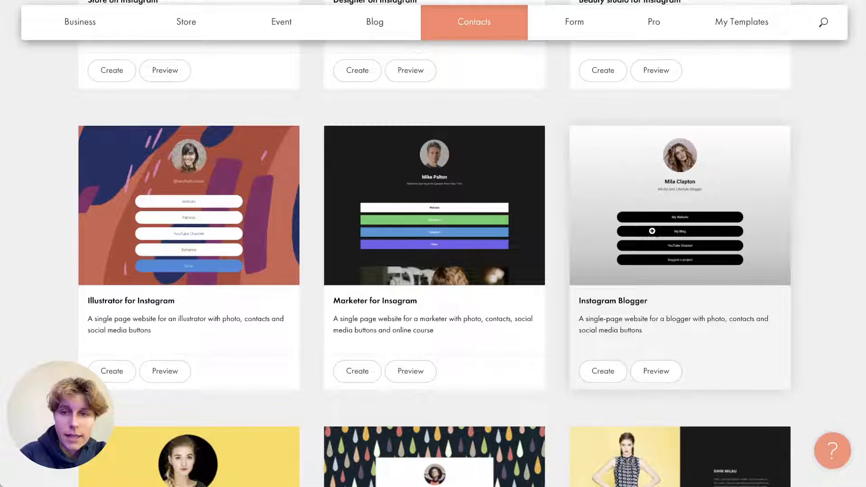
pyautogui.scroll(-2, 651, 231)
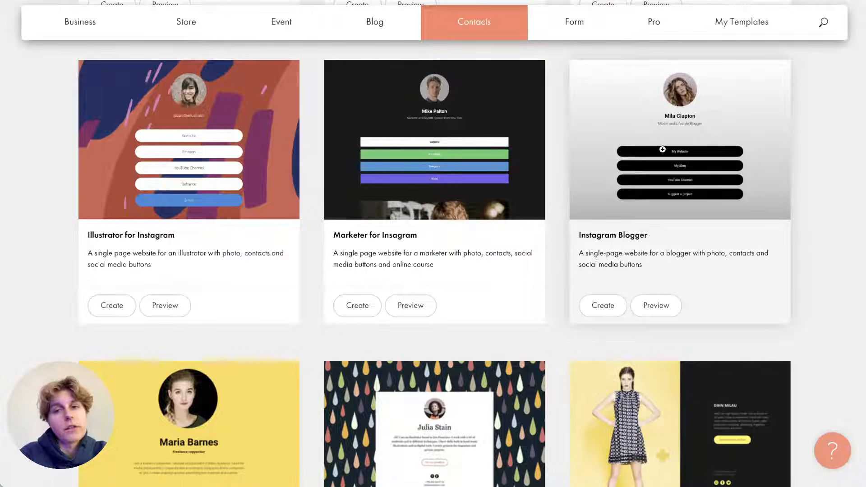
pyautogui.scroll(15, 662, 149)
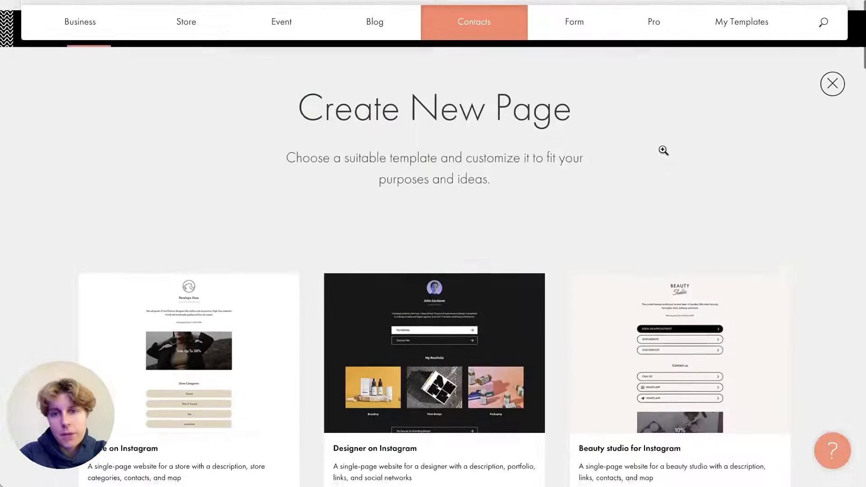
# Step: View the Form template category and look through the Pro templates
pyautogui.click(558, 216)
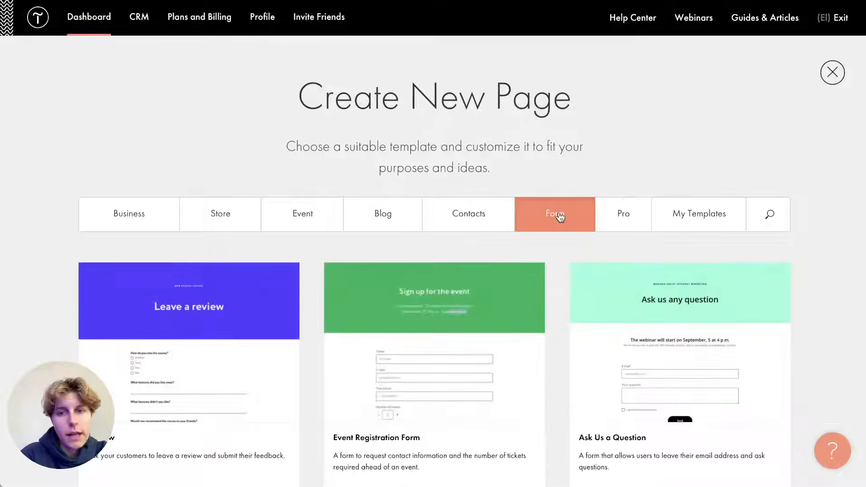
pyautogui.click(618, 228)
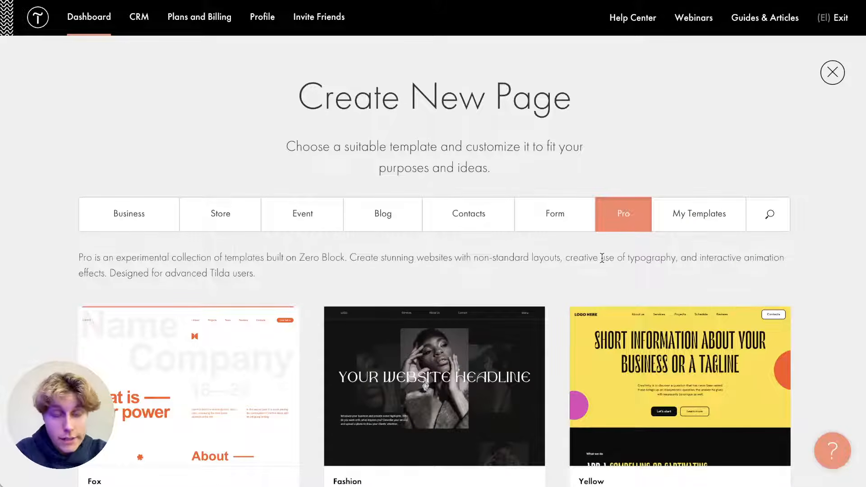
pyautogui.scroll(-6, 601, 258)
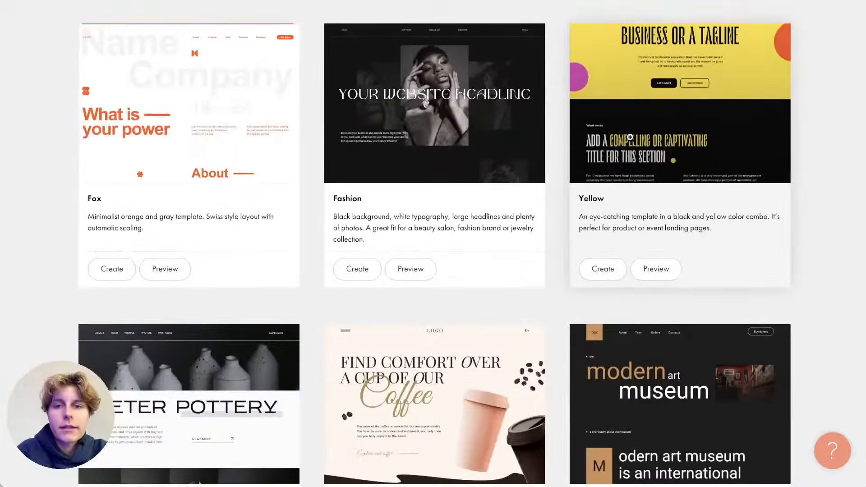
# Step: Preview the Yellow template from the Pro collection, examine its page sections and close the preview
pyautogui.click(607, 135)
pyautogui.scroll(-10, 413, 258)
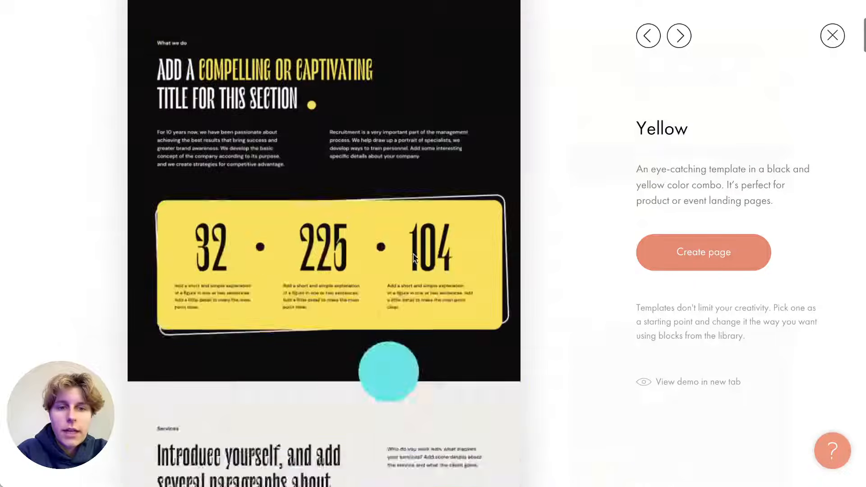
pyautogui.scroll(-15, 413, 255)
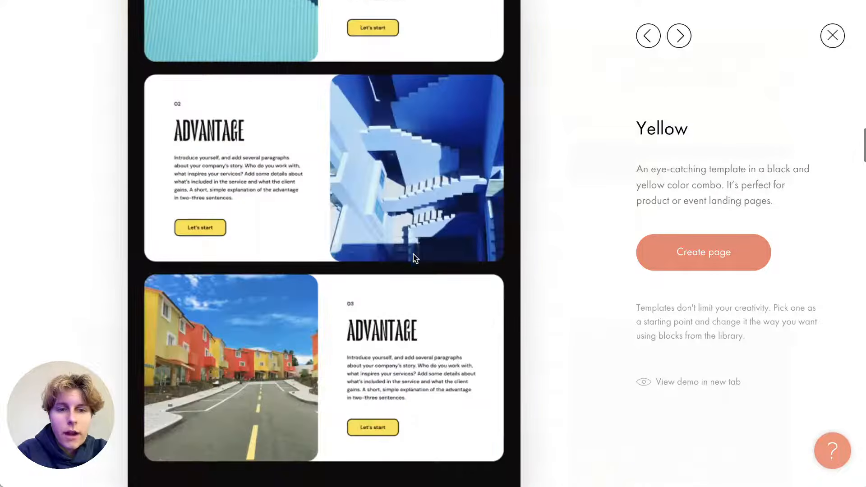
pyautogui.scroll(-8, 415, 258)
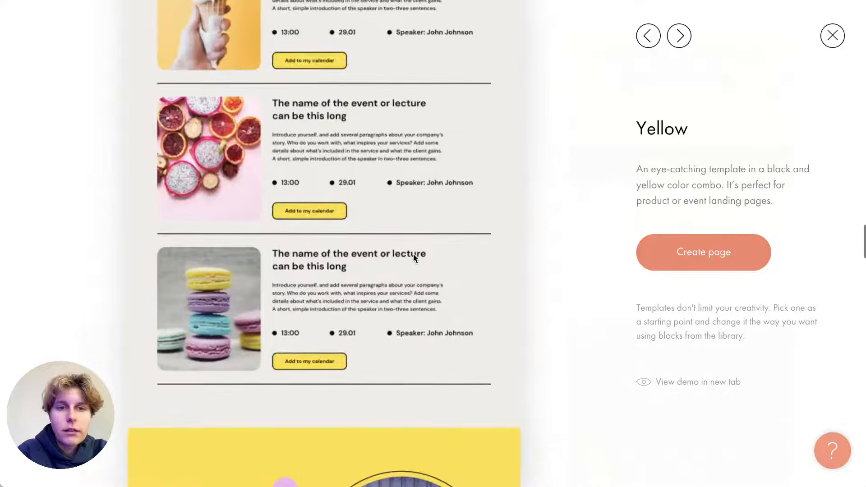
pyautogui.scroll(-4, 415, 258)
pyautogui.scroll(-9, 415, 258)
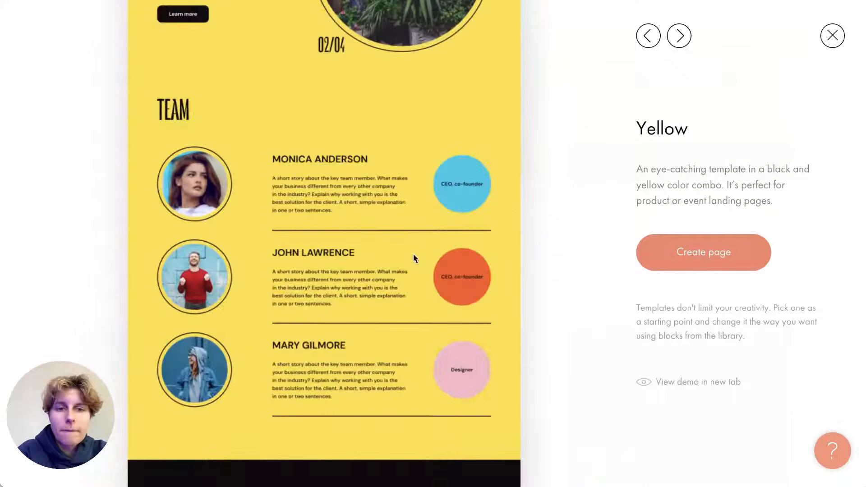
pyautogui.scroll(-10, 415, 258)
pyautogui.scroll(-15, 412, 268)
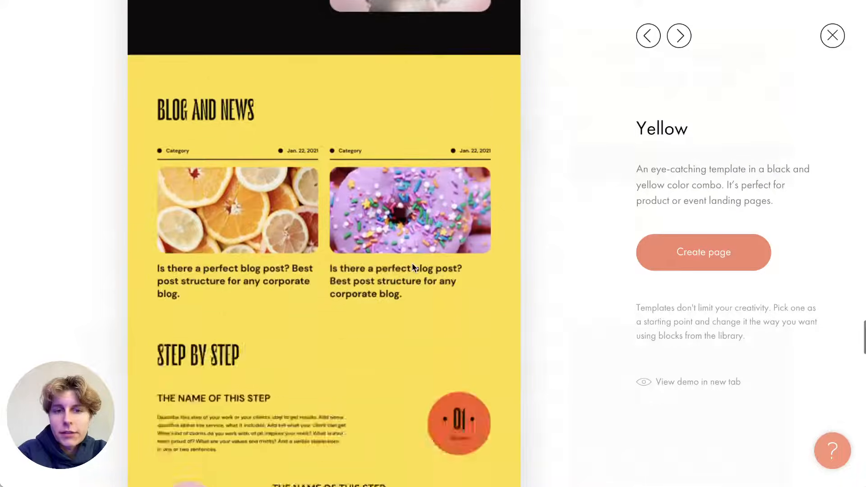
pyautogui.click(832, 36)
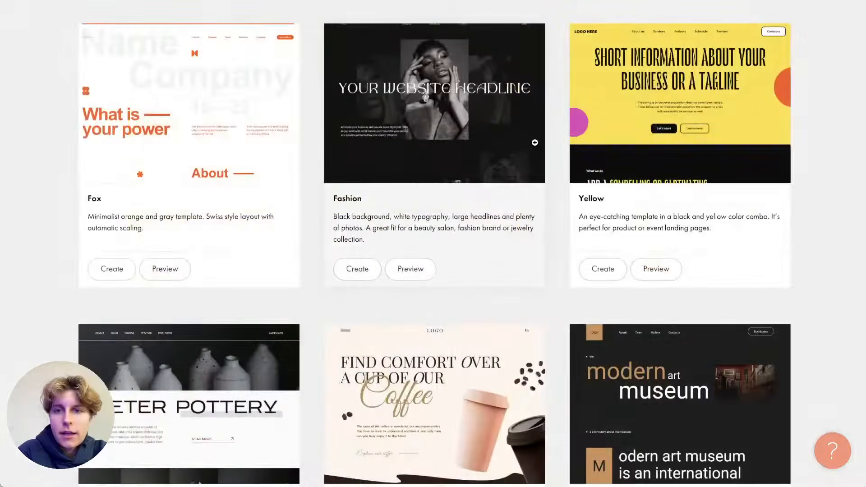
# Step: Return to the Business template category and look through its company and service page templates
pyautogui.scroll(6, 562, 167)
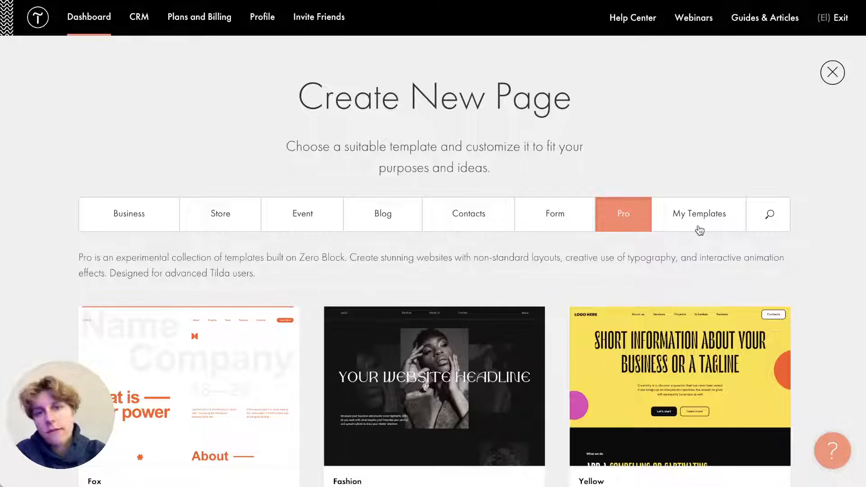
pyautogui.click(147, 216)
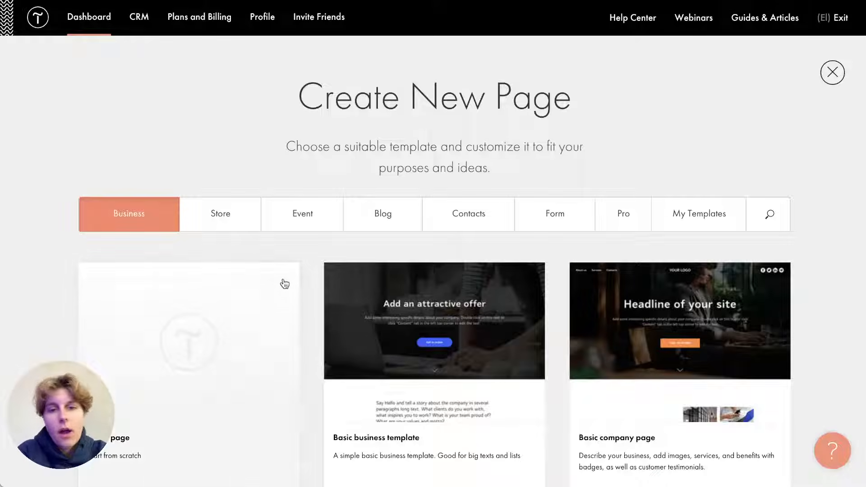
pyautogui.scroll(-2, 209, 344)
pyautogui.scroll(1, 223, 312)
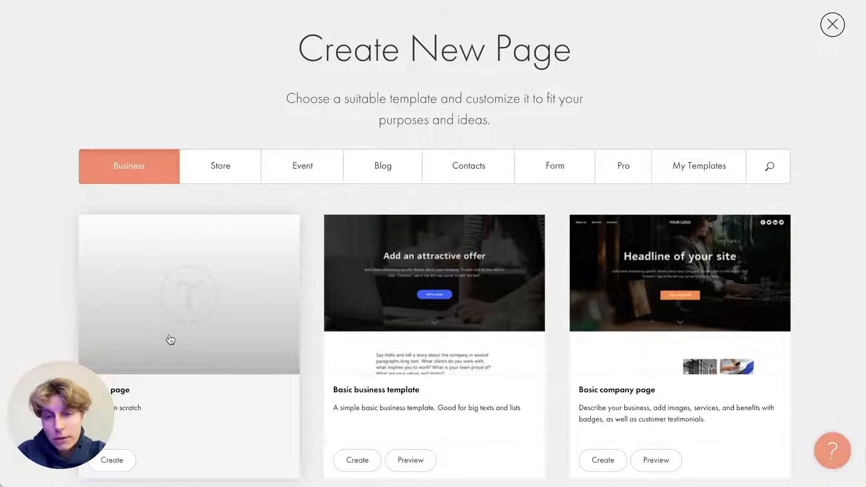
pyautogui.scroll(-4, 171, 339)
pyautogui.scroll(-8, 303, 356)
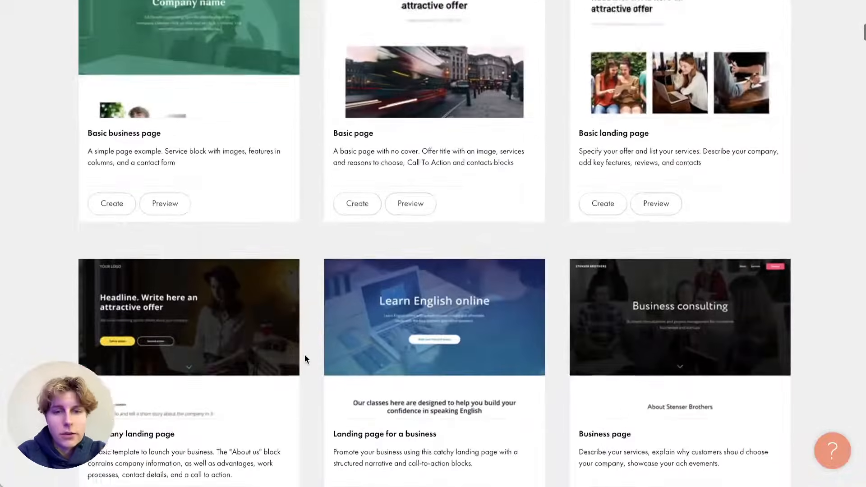
pyautogui.scroll(-4, 306, 359)
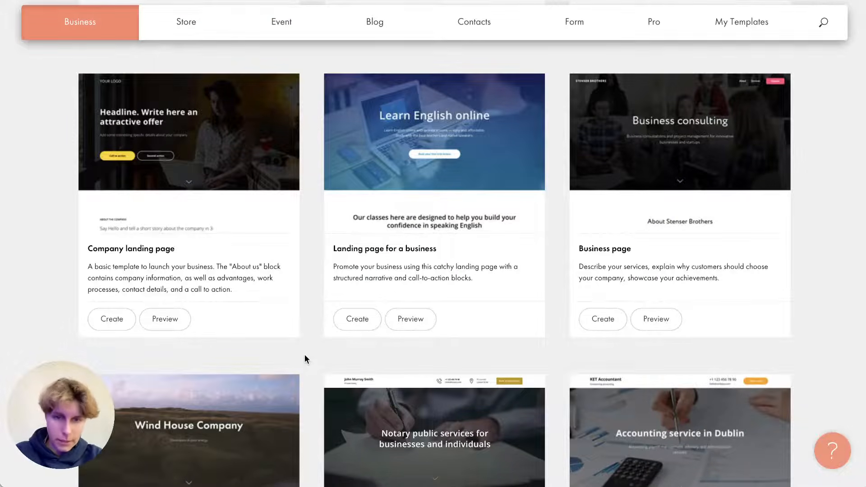
pyautogui.scroll(-5, 305, 356)
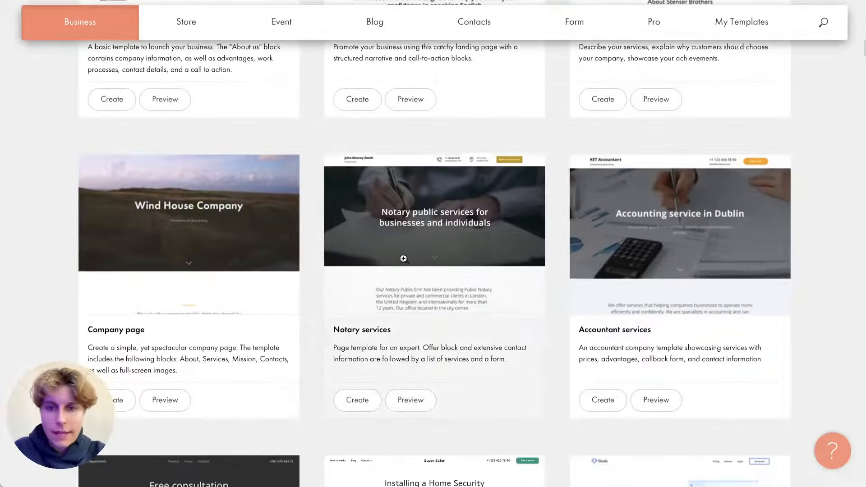
pyautogui.scroll(-6, 237, 258)
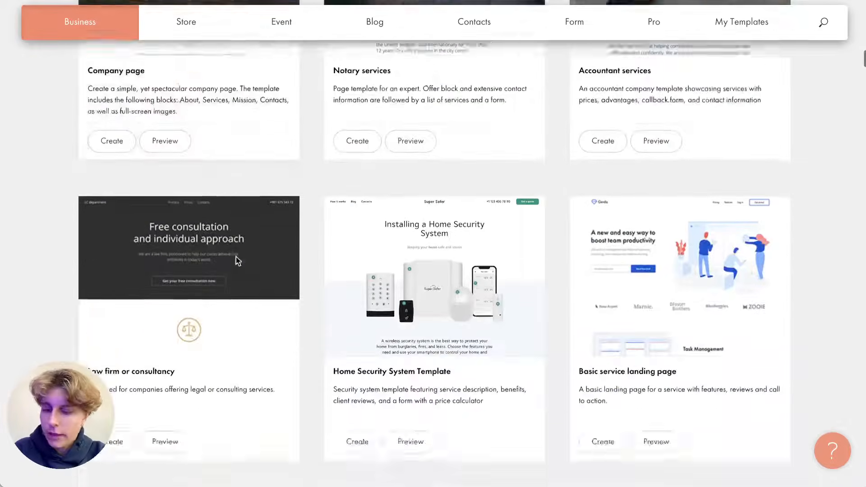
# Step: Find the Coffee Shop Franchise template among the Business templates and create the page from it
pyautogui.scroll(-5, 238, 260)
pyautogui.scroll(-4, 238, 261)
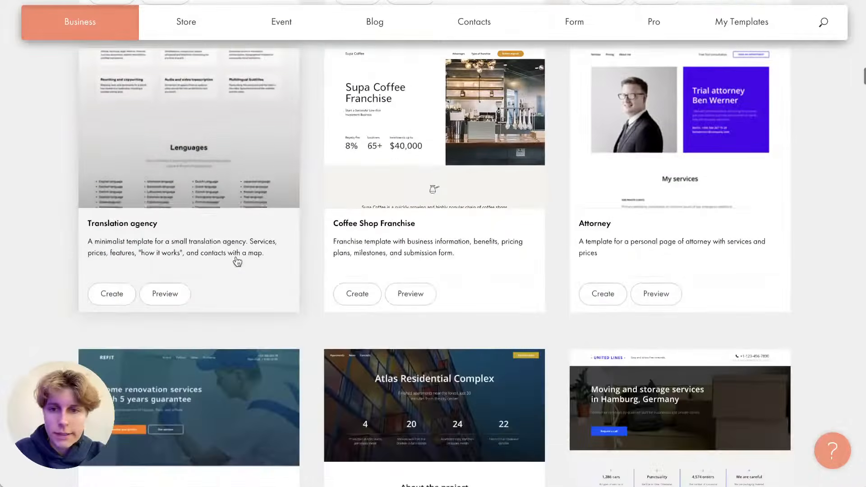
pyautogui.scroll(2, 436, 195)
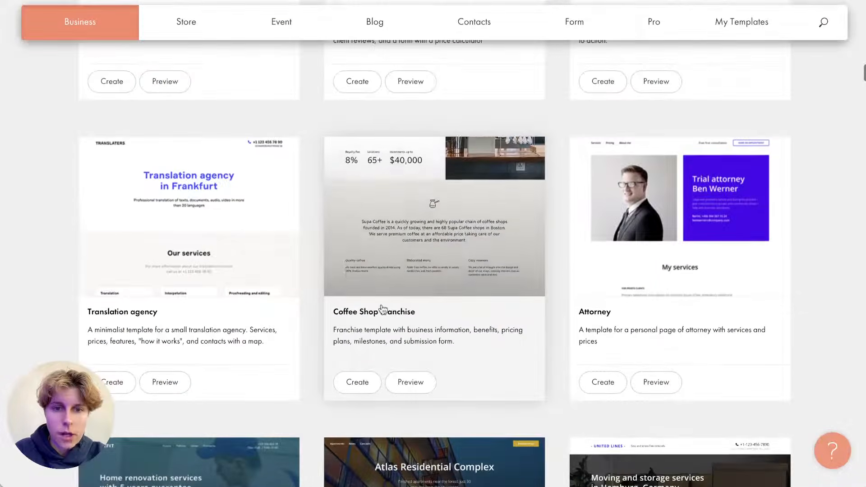
pyautogui.click(361, 383)
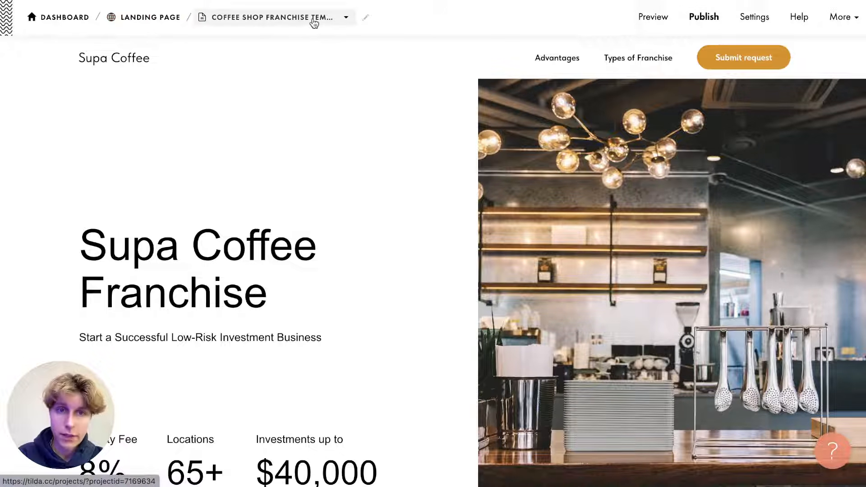
# Step: View the website's list of pages and request a preview of the coffee shop franchise page
pyautogui.click(346, 19)
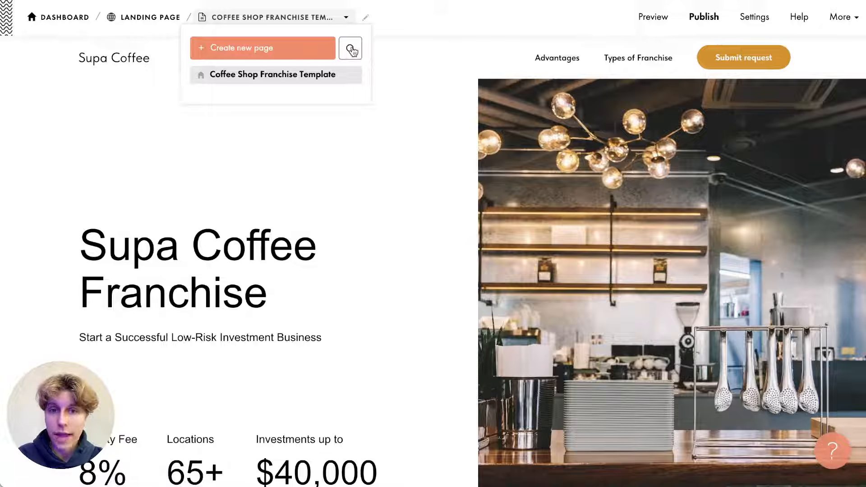
pyautogui.moveTo(325, 77)
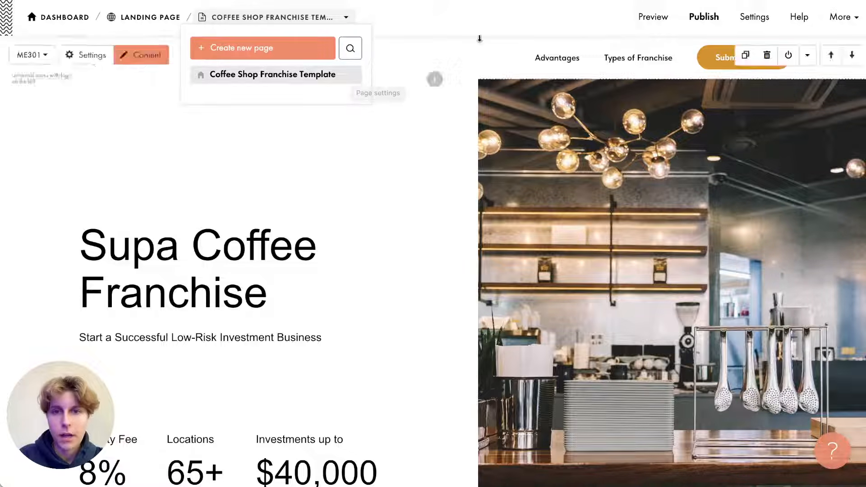
pyautogui.click(663, 21)
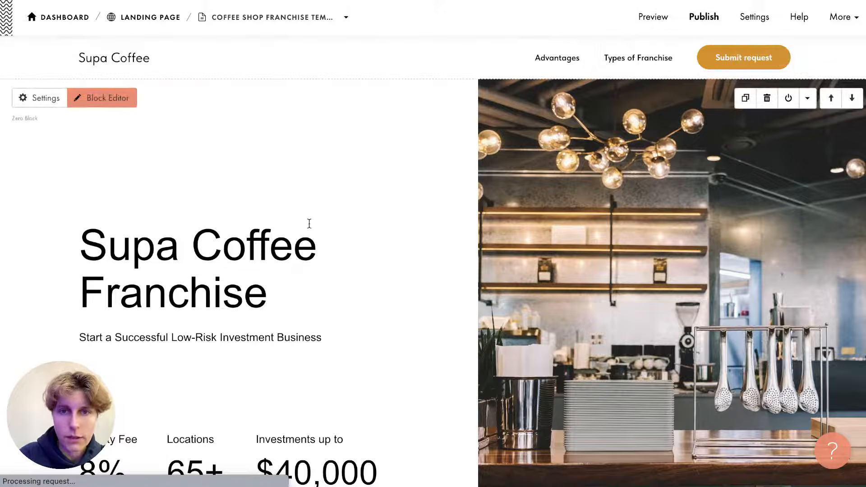
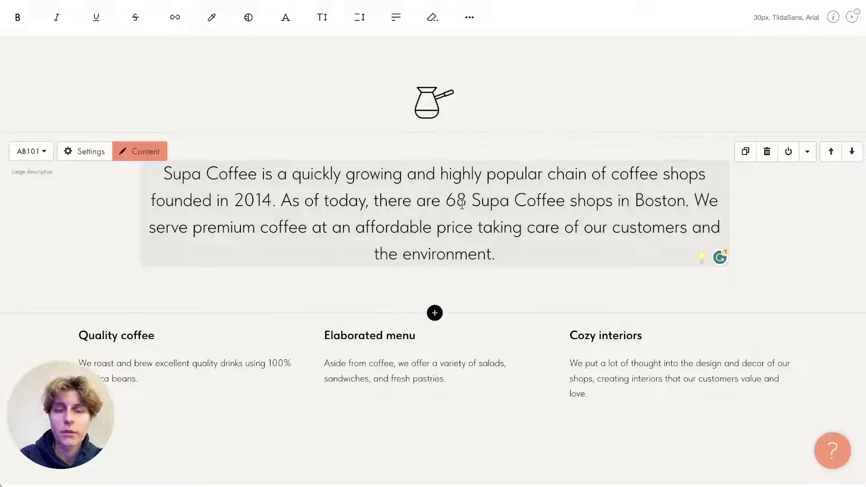
# Step: Leave the Supa Coffee description text and examine the page blocks down through the What You Get section
pyautogui.click(461, 153)
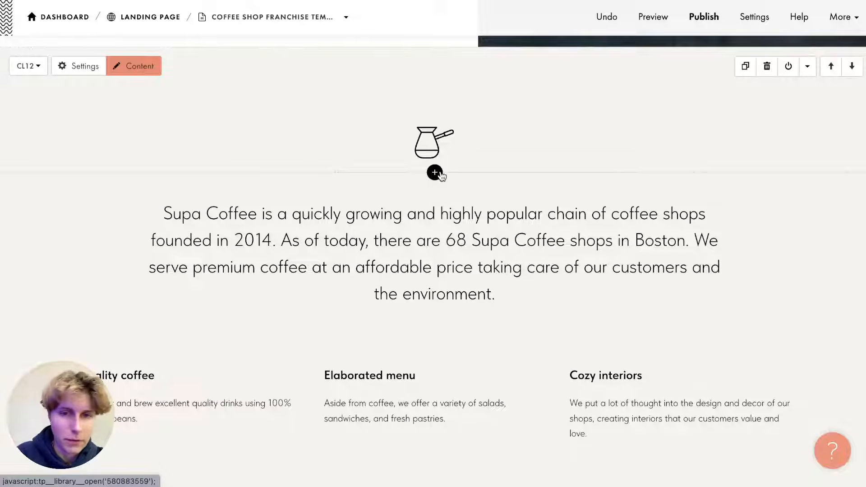
pyautogui.scroll(-4, 439, 175)
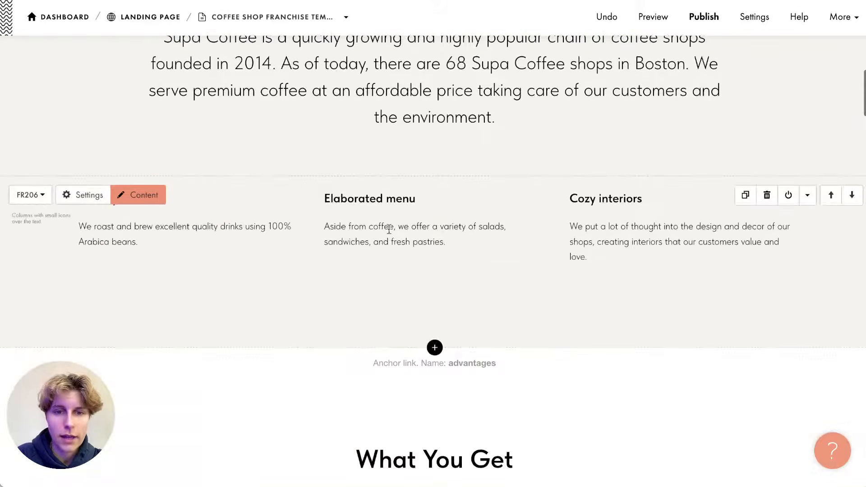
pyautogui.scroll(-5, 373, 251)
pyautogui.scroll(-4, 326, 290)
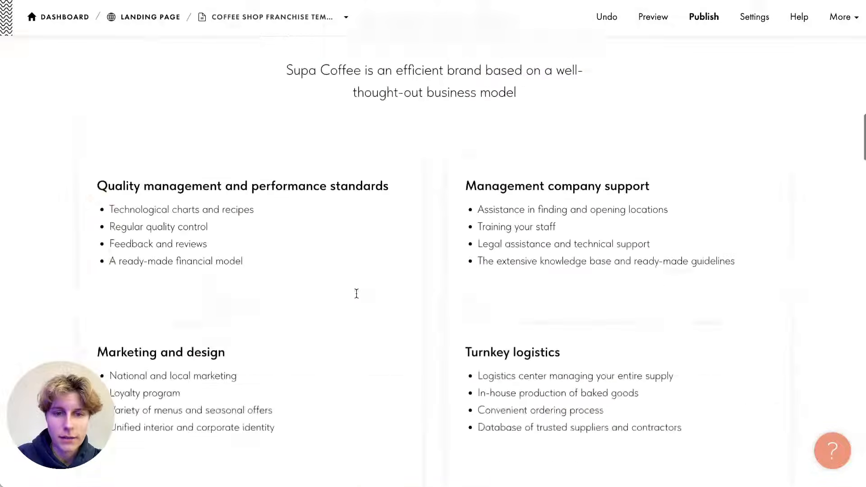
pyautogui.scroll(-4, 356, 293)
pyautogui.scroll(4, 403, 310)
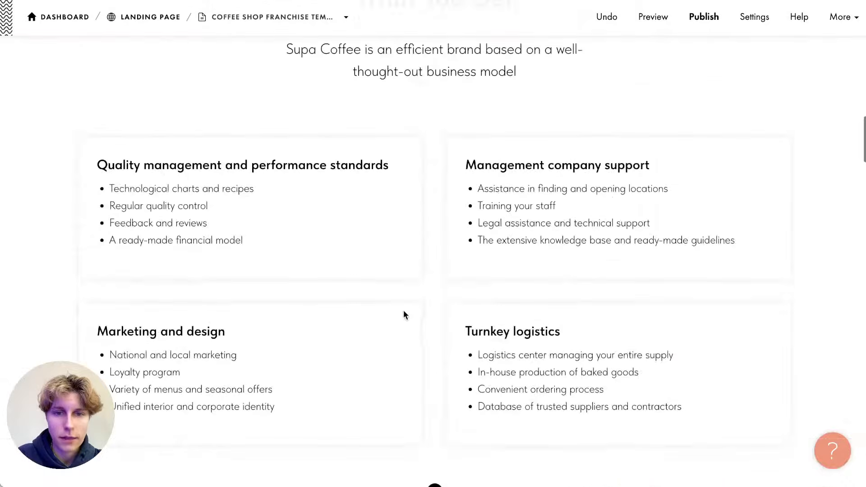
pyautogui.scroll(12, 404, 315)
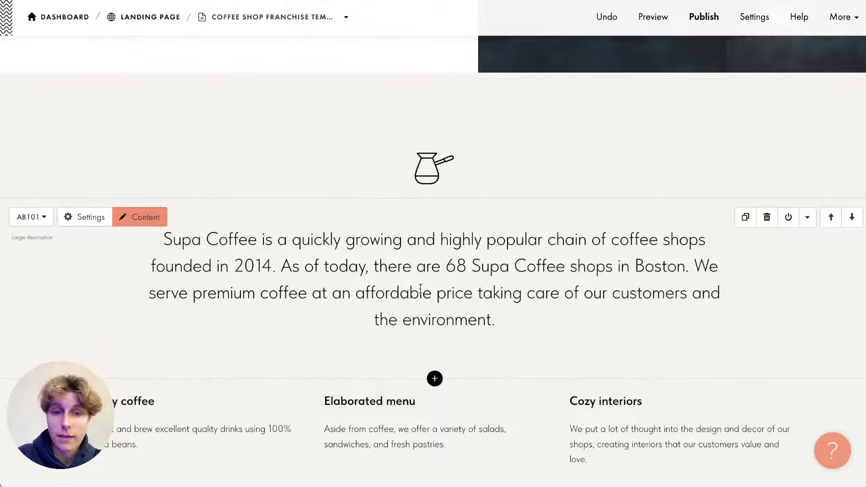
# Step: Open the Block Library between the coffee pot icon and the Supa Coffee description, and look through the Cover and Text Block categories
pyautogui.click(434, 198)
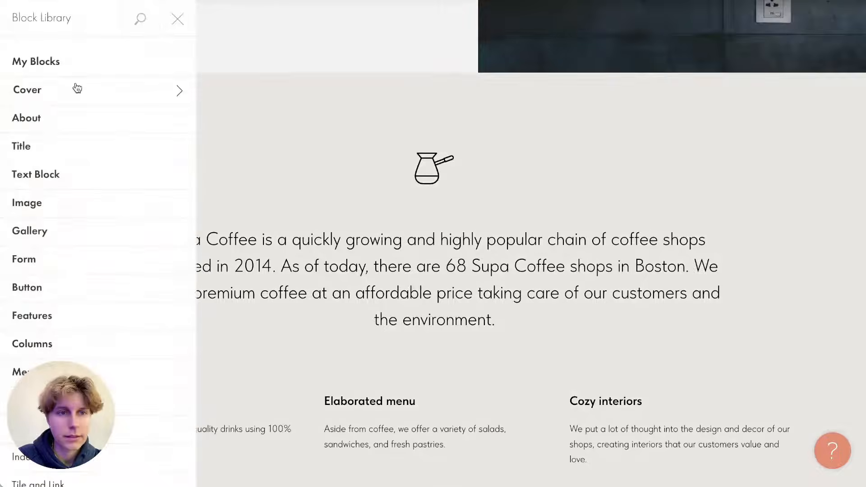
pyautogui.scroll(-5, 74, 88)
pyautogui.scroll(5, 77, 88)
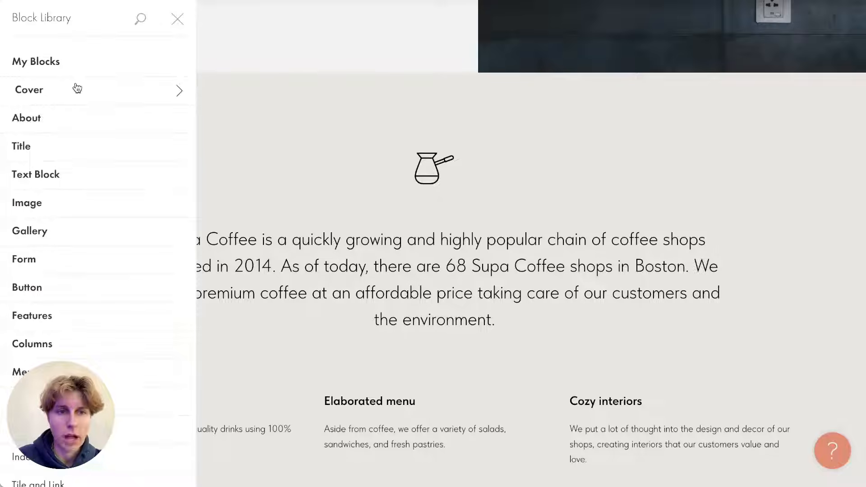
pyautogui.click(78, 88)
pyautogui.scroll(-20, 205, 193)
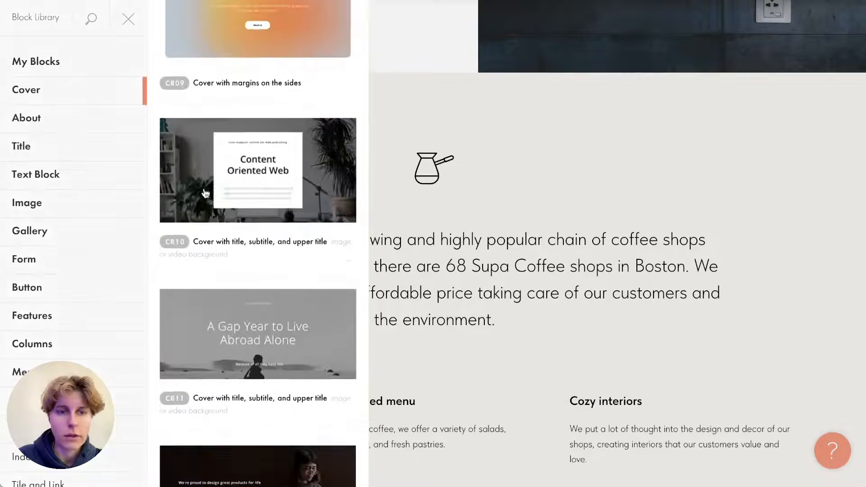
pyautogui.click(80, 172)
pyautogui.scroll(-8, 239, 227)
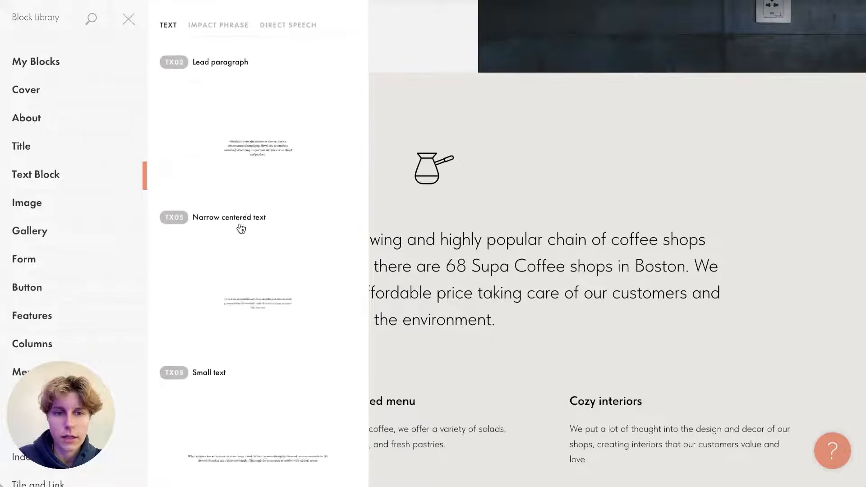
pyautogui.scroll(-5, 240, 229)
# Step: Look through the Gallery blocks in the Block Library, from the basic gallery to the Stories style gallery
pyautogui.click(77, 235)
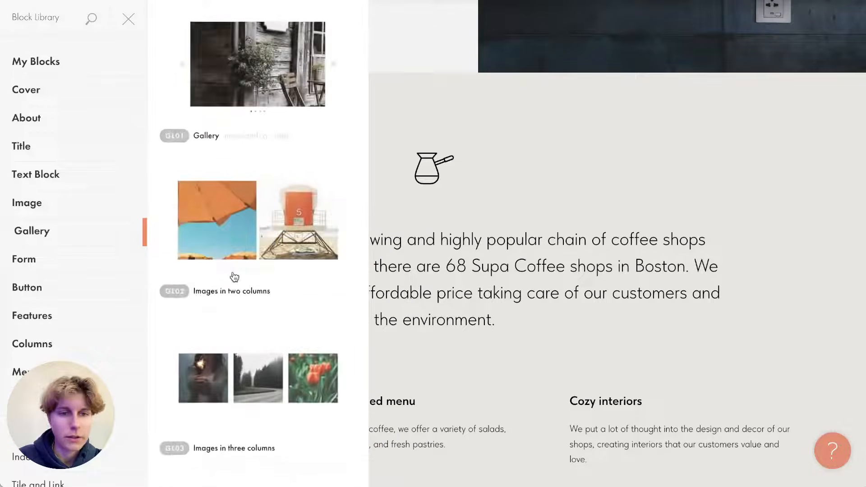
pyautogui.scroll(-5, 232, 276)
pyautogui.scroll(-10, 234, 276)
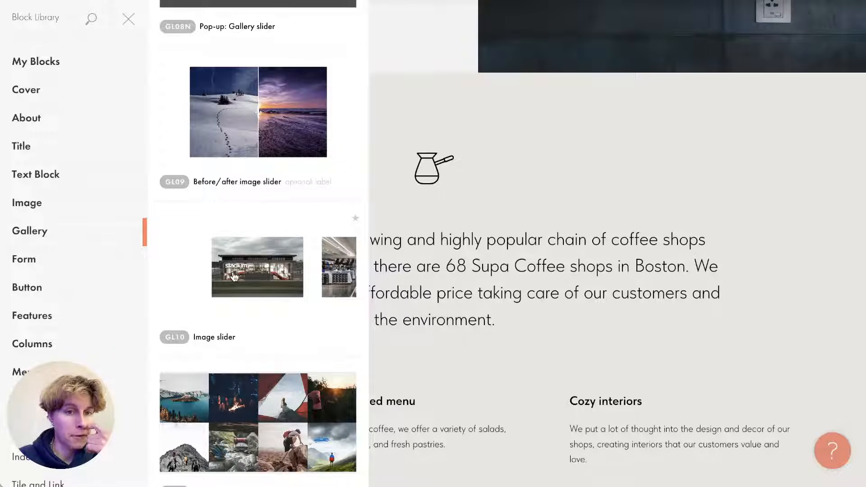
pyautogui.scroll(-1, 195, 245)
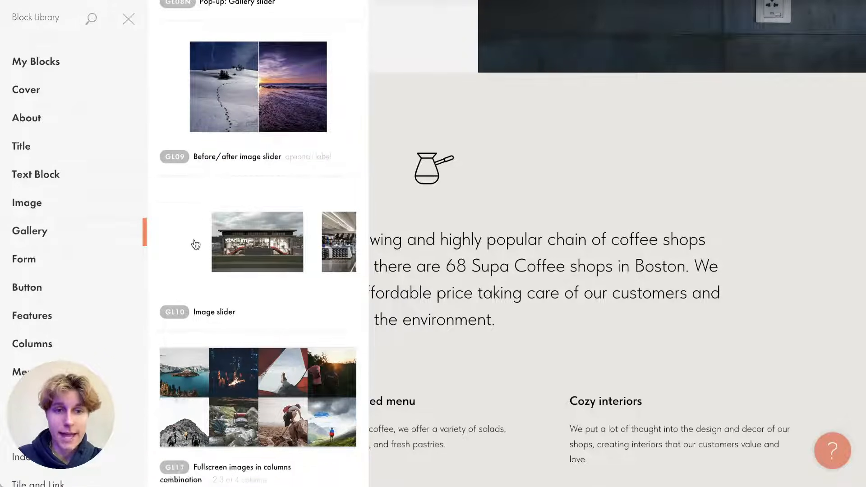
pyautogui.scroll(-8, 195, 244)
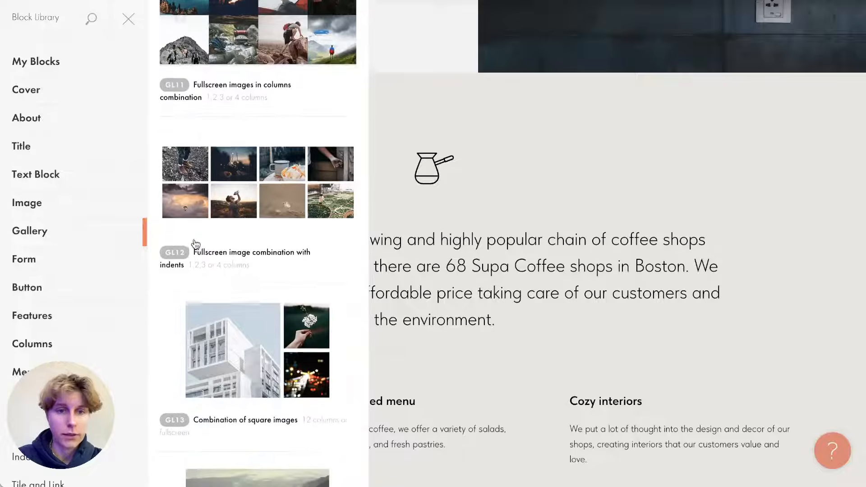
pyautogui.scroll(-5, 195, 244)
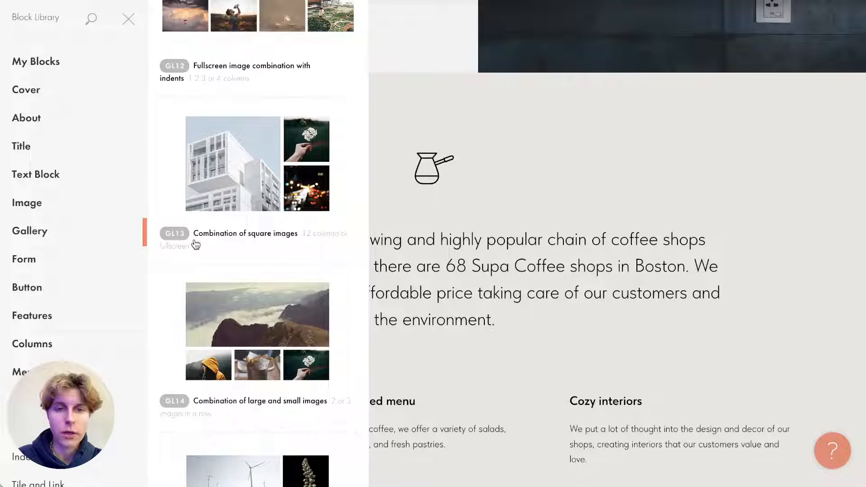
pyautogui.scroll(-1, 195, 244)
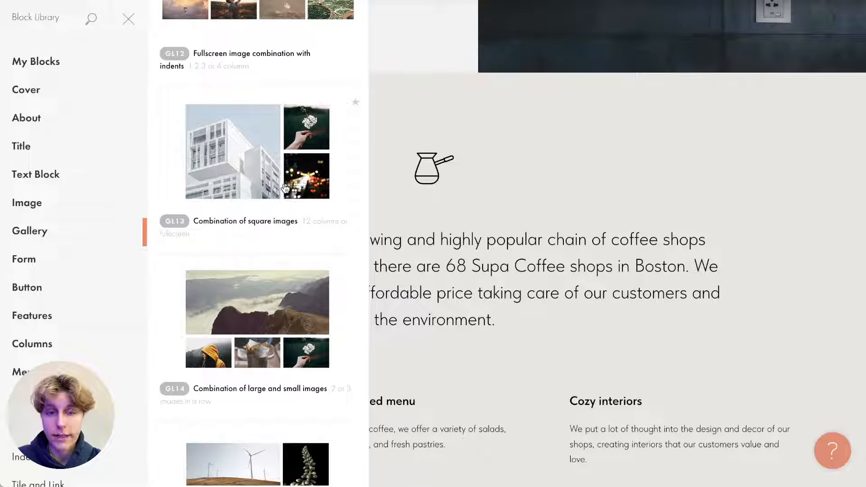
pyautogui.scroll(-8, 301, 176)
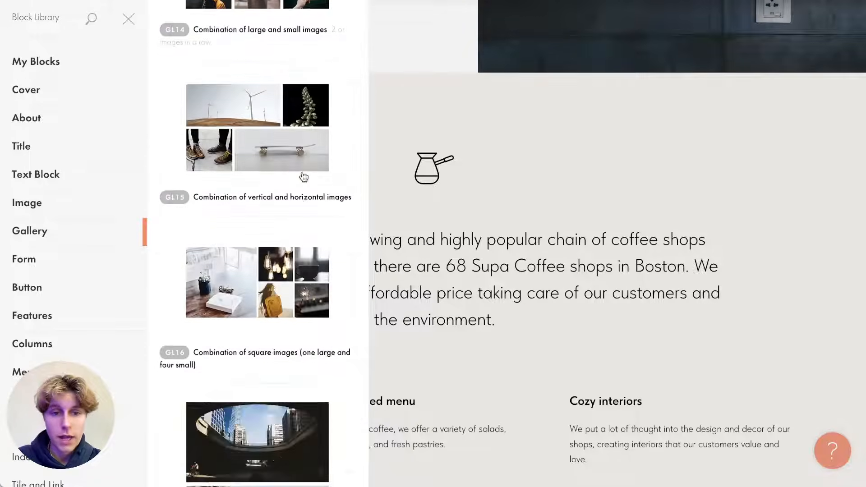
pyautogui.scroll(-4, 303, 177)
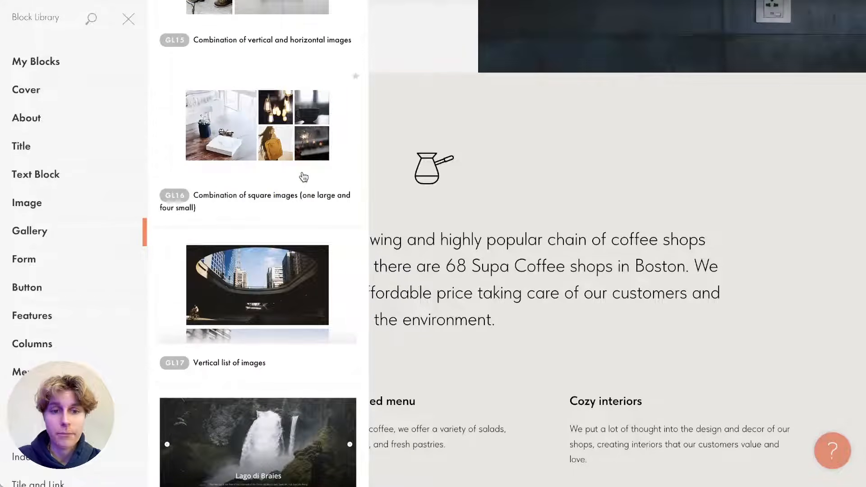
pyautogui.scroll(-5, 304, 177)
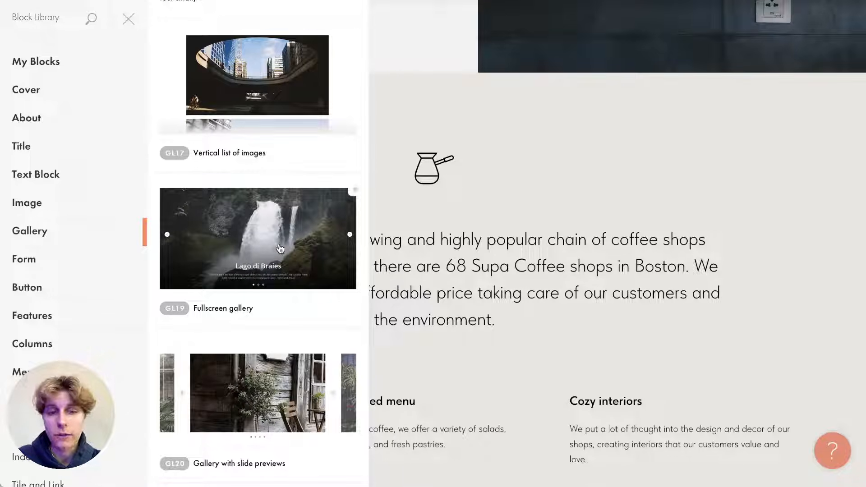
pyautogui.scroll(-12, 279, 249)
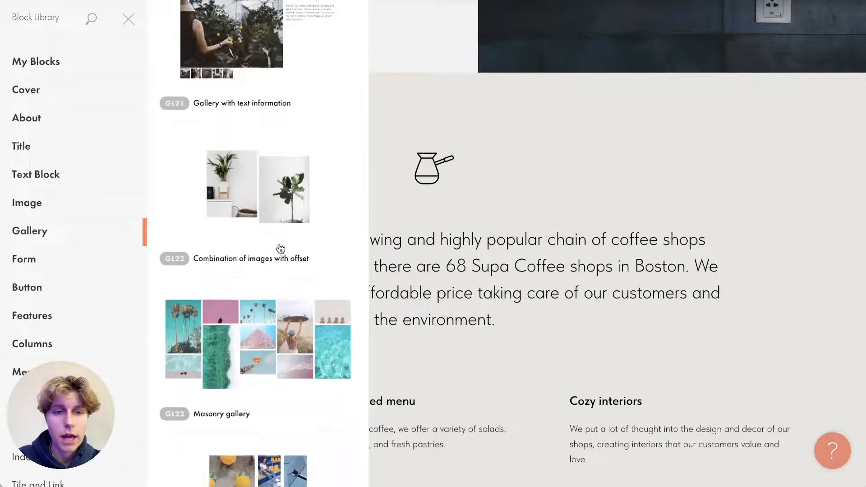
pyautogui.scroll(-5, 280, 249)
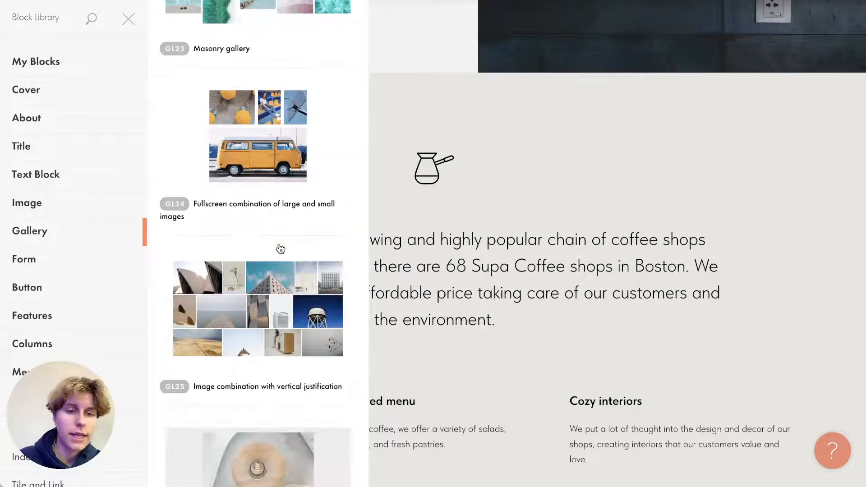
pyautogui.scroll(-6, 280, 248)
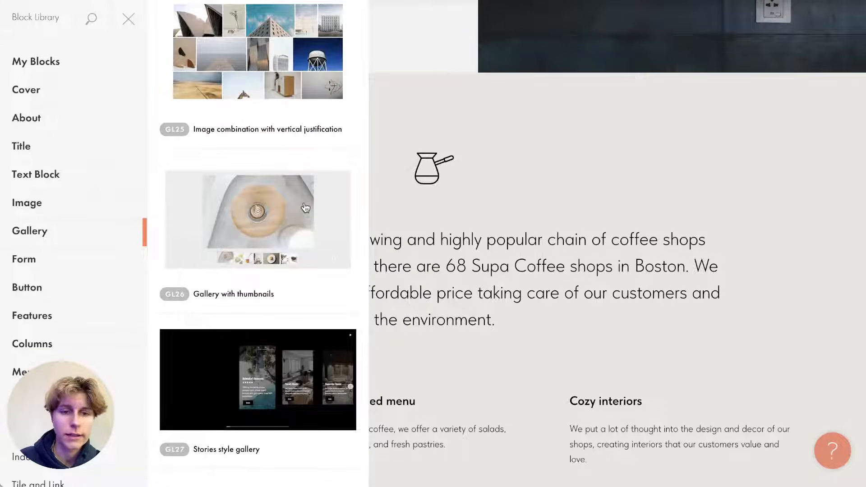
# Step: Insert the GL22 Combination of images with offset gallery block below the coffee pot icon and look it over
pyautogui.scroll(18, 304, 208)
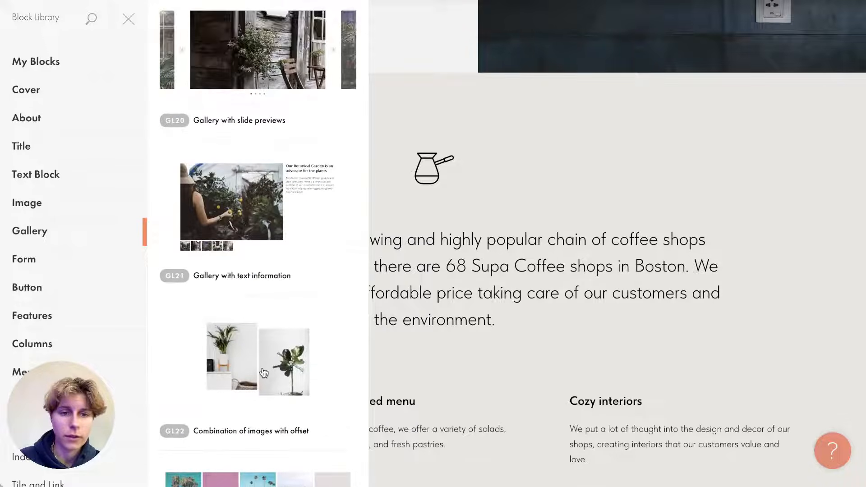
pyautogui.click(264, 373)
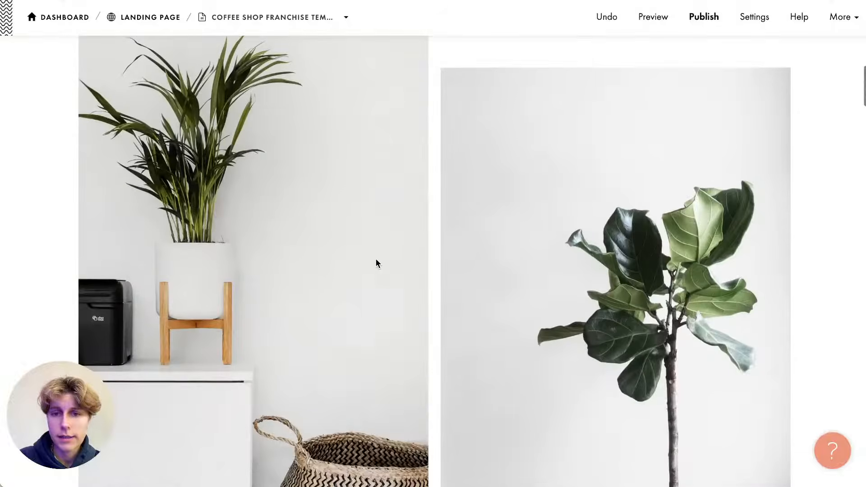
pyautogui.scroll(-5, 376, 263)
pyautogui.scroll(6, 376, 263)
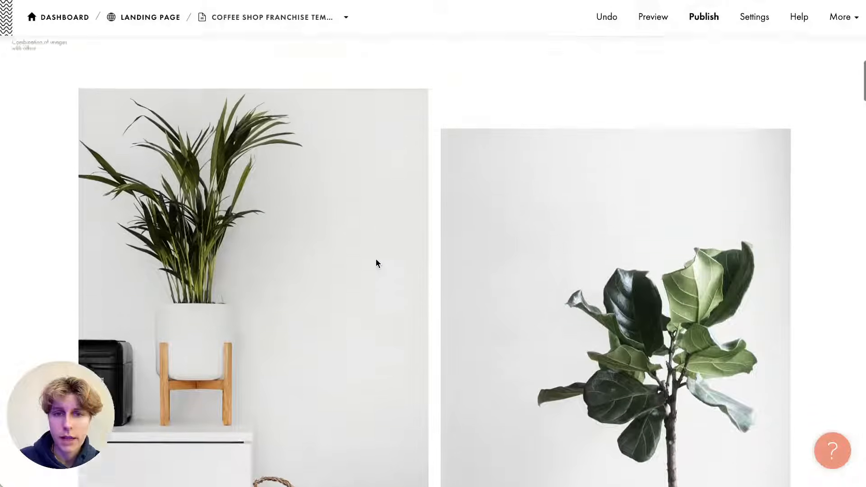
pyautogui.scroll(5, 377, 263)
pyautogui.scroll(-3, 90, 252)
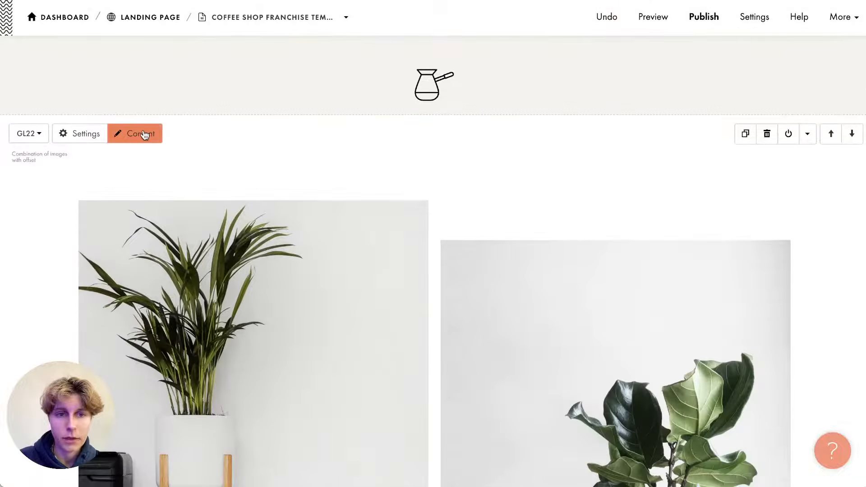
pyautogui.scroll(-3, 234, 250)
pyautogui.scroll(4, 234, 249)
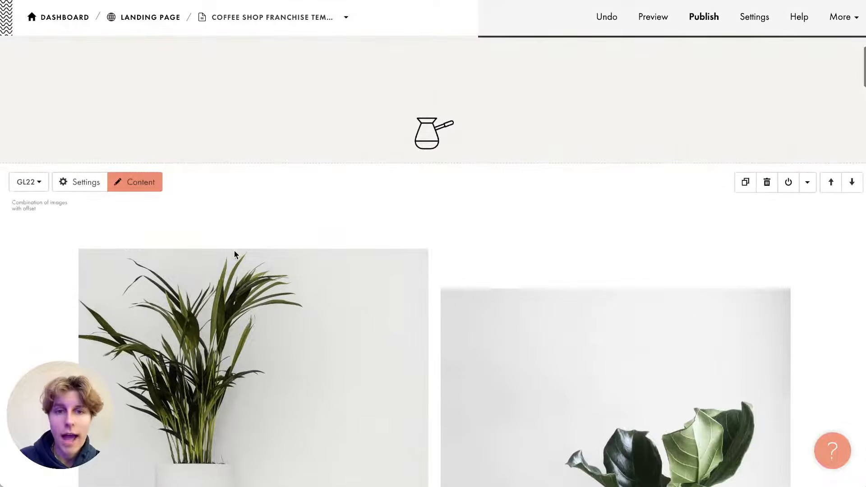
# Step: In the Supa Coffee description, change the founding year to 2023 and the number of coffee shops to 113
pyautogui.scroll(-8, 234, 252)
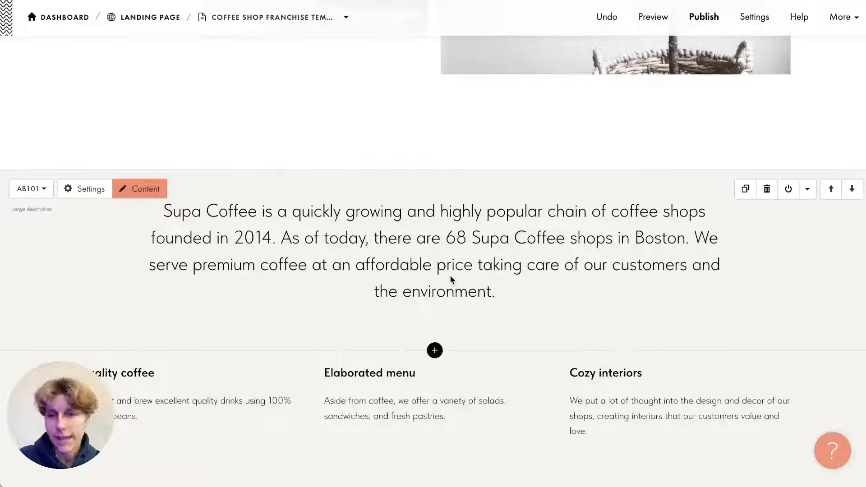
pyautogui.click(454, 263)
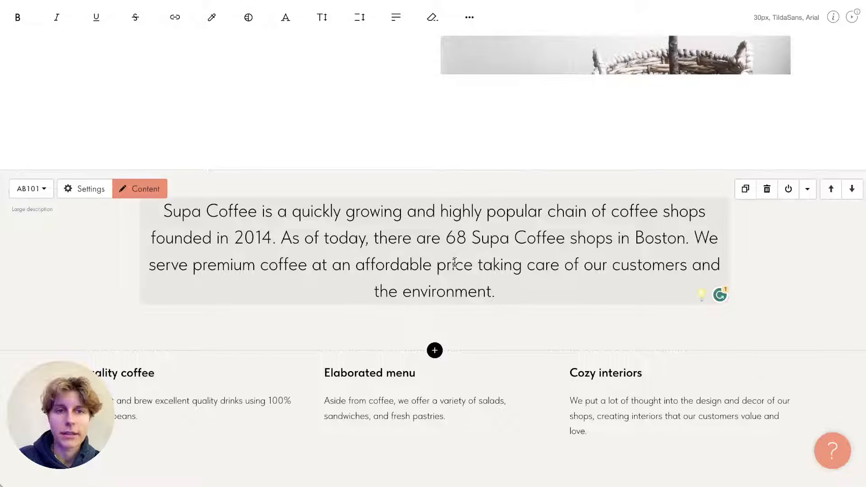
pyautogui.moveTo(399, 264); pyautogui.dragTo(149, 188)
pyautogui.click(506, 284)
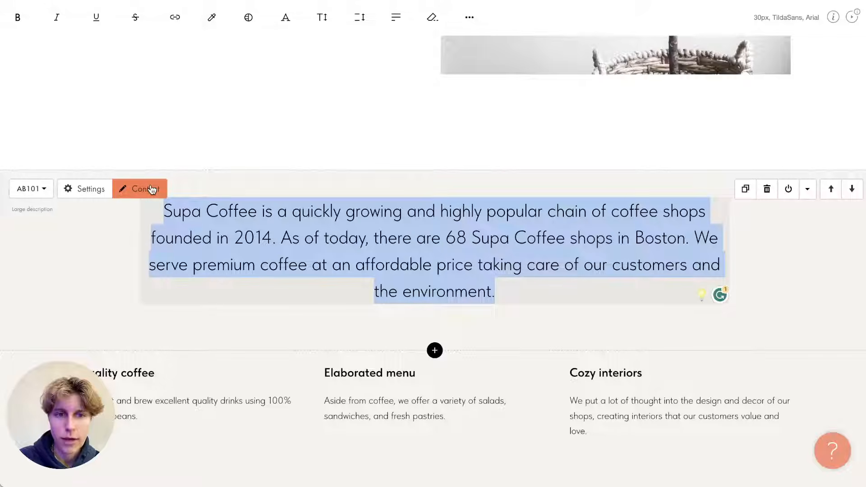
pyautogui.click(244, 235)
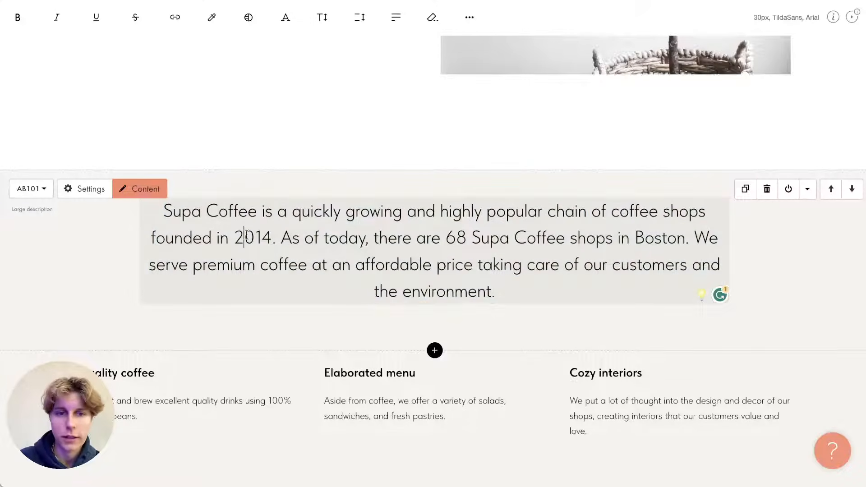
pyautogui.click(275, 237)
pyautogui.press('BackSpace')
pyautogui.press('BackSpace')
pyautogui.write('23')
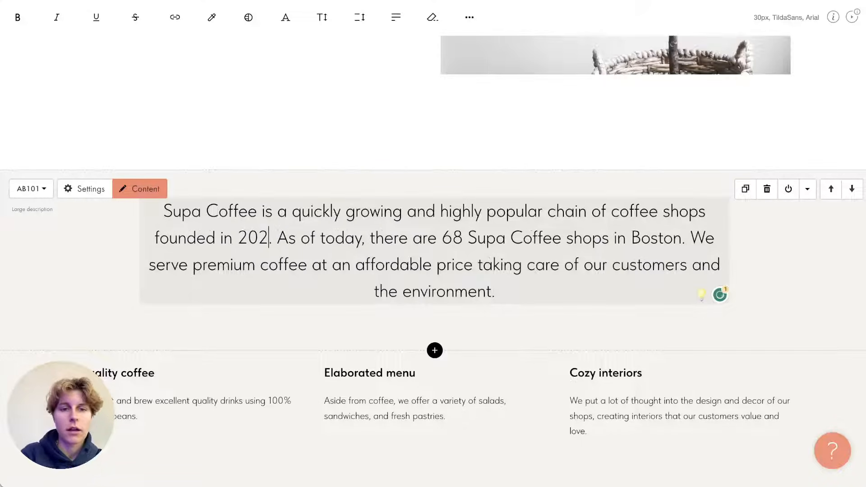
pyautogui.doubleClick(464, 237)
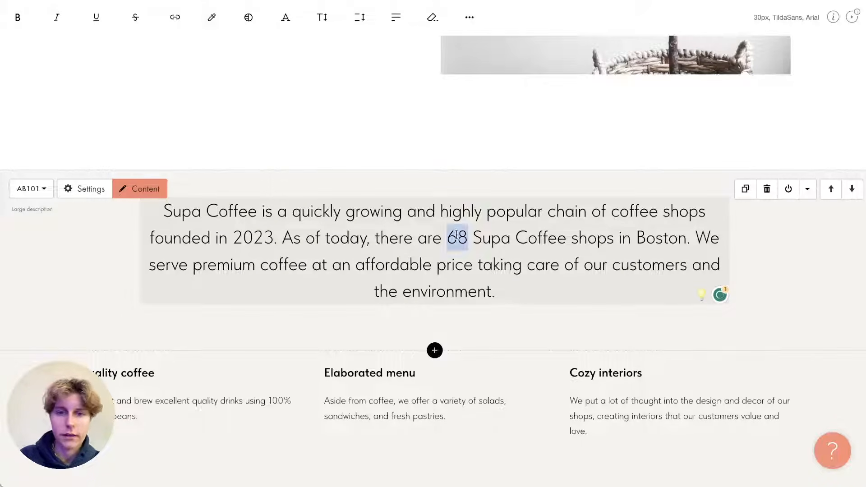
pyautogui.write('113')
# Step: Replace the second "Supa" in the description with "Boston" and delete the closing sentence about premium coffee
pyautogui.doubleClick(495, 239)
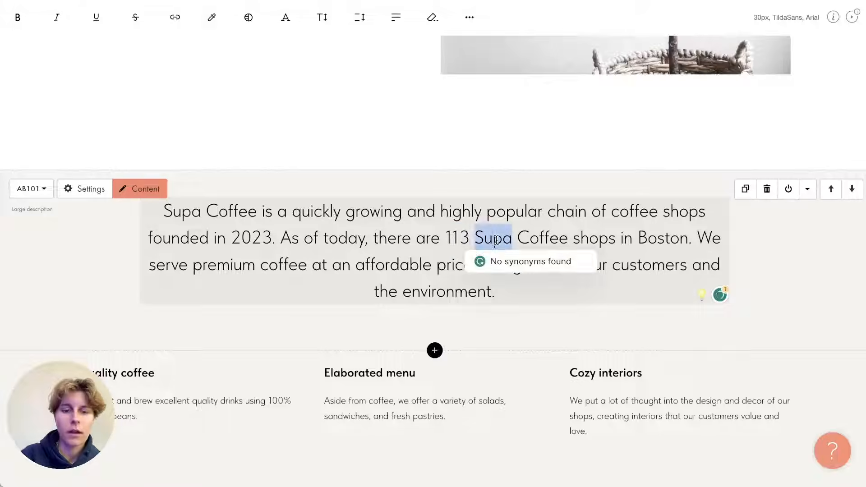
pyautogui.write('Bostom')
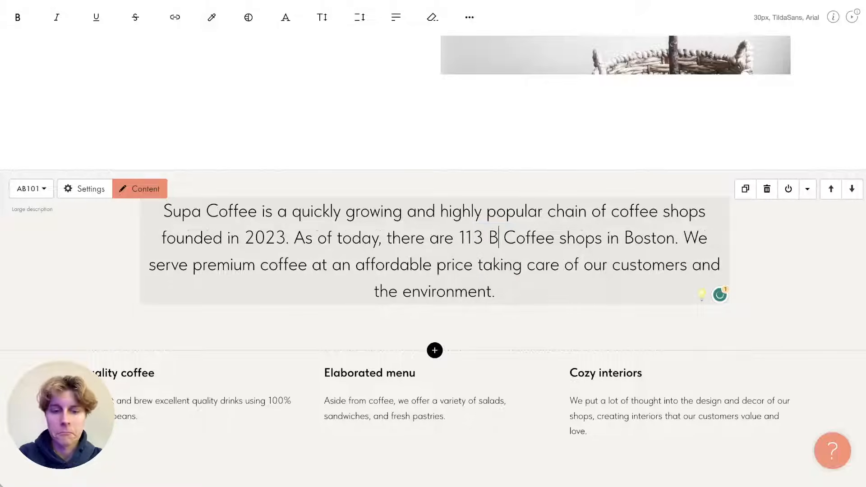
pyautogui.press('BackSpace')
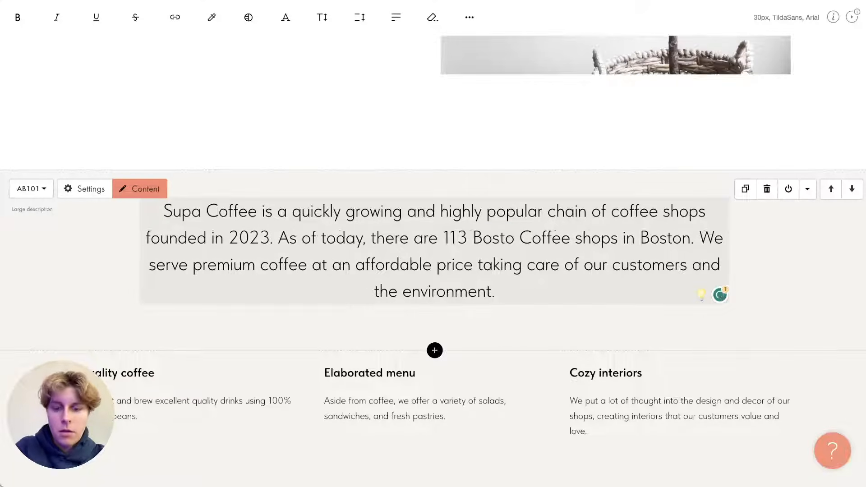
pyautogui.write('n')
pyautogui.moveTo(495, 292); pyautogui.dragTo(703, 237)
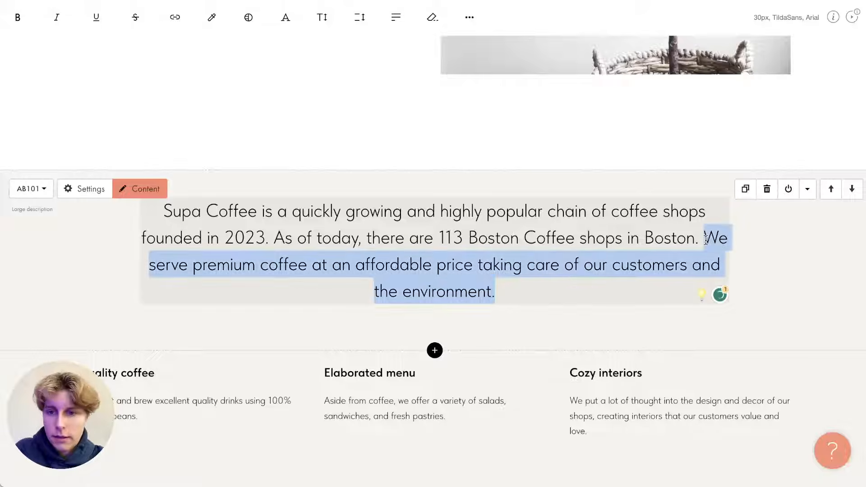
pyautogui.press('BackSpace')
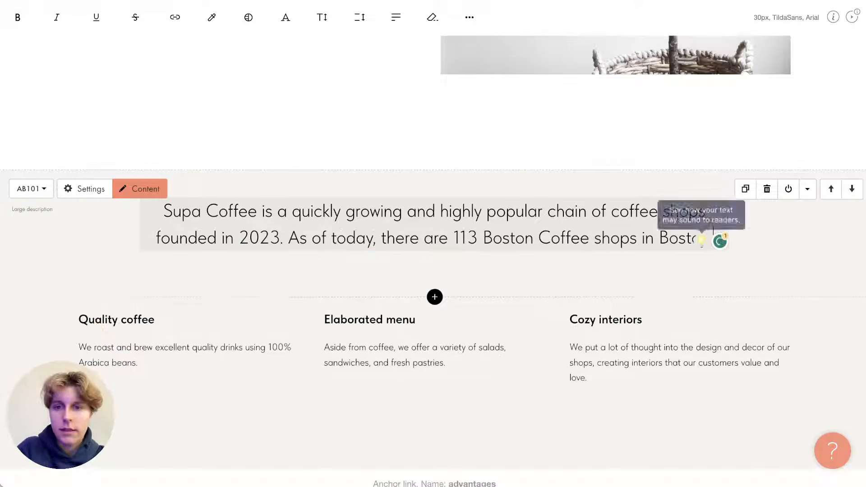
# Step: Try bold, underline and strikethrough on the whole Supa Coffee description, and view the link settings for it
pyautogui.tripleClick(456, 246)
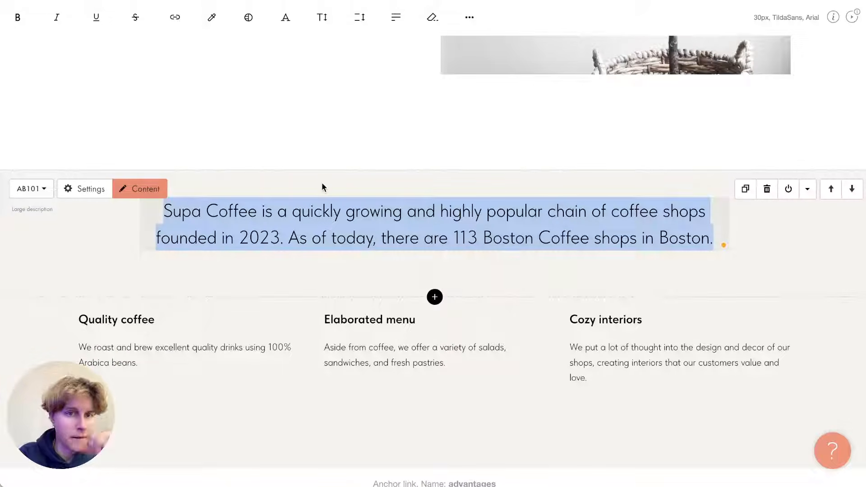
pyautogui.click(270, 24)
pyautogui.click(271, 25)
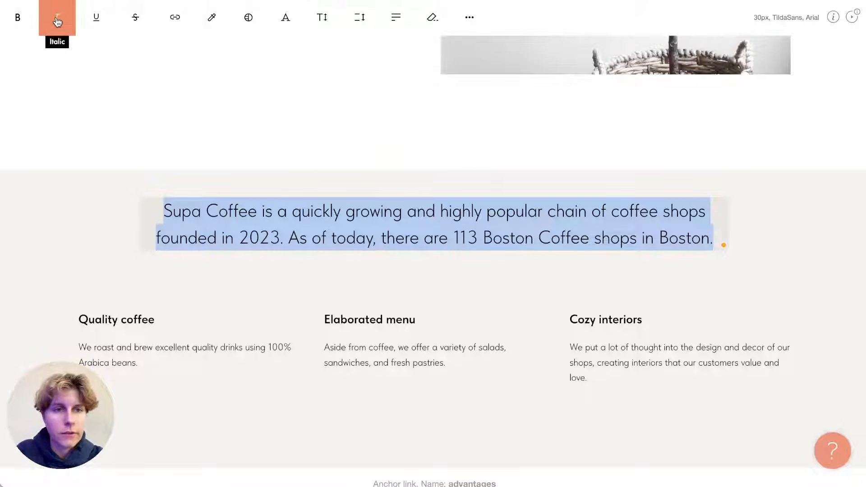
pyautogui.click(12, 21)
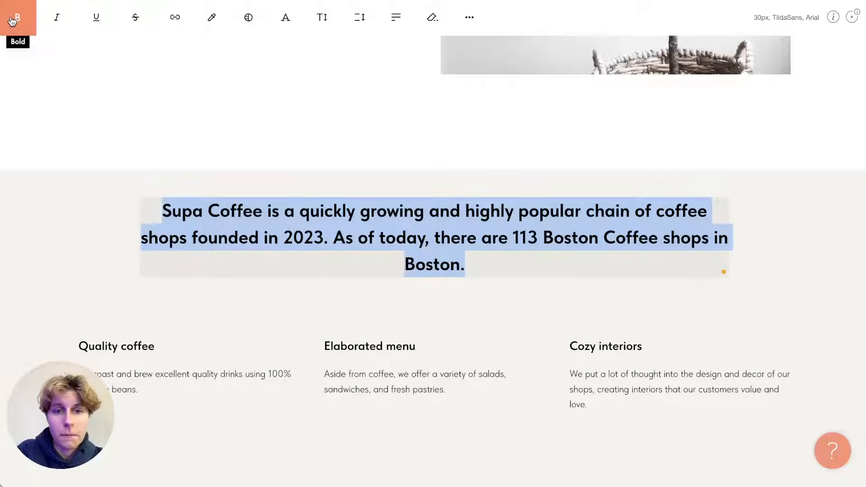
pyautogui.click(12, 21)
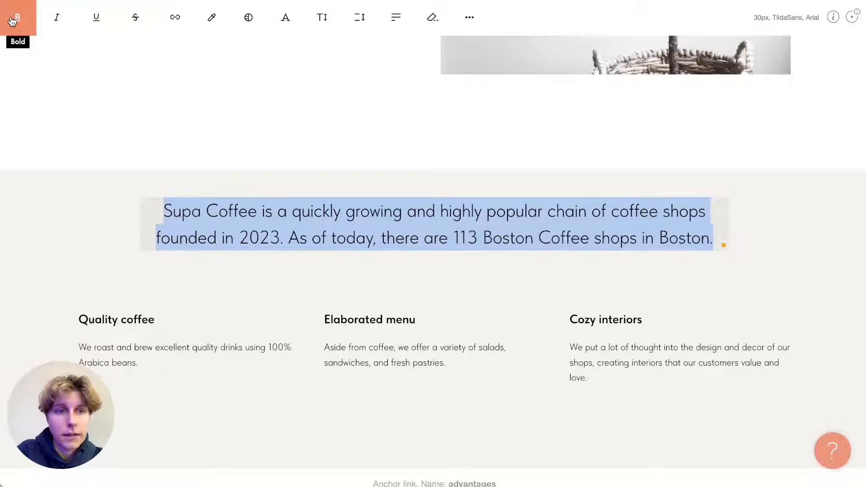
pyautogui.click(97, 20)
pyautogui.click(98, 21)
pyautogui.click(136, 20)
pyautogui.click(135, 19)
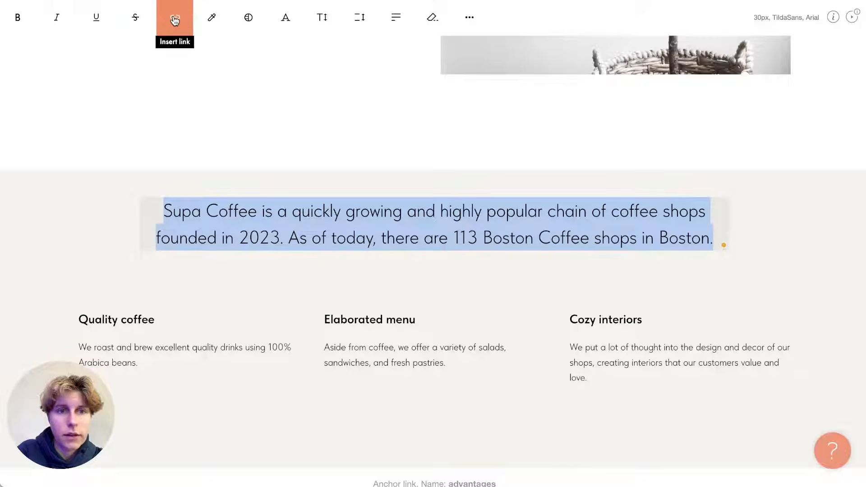
pyautogui.click(175, 21)
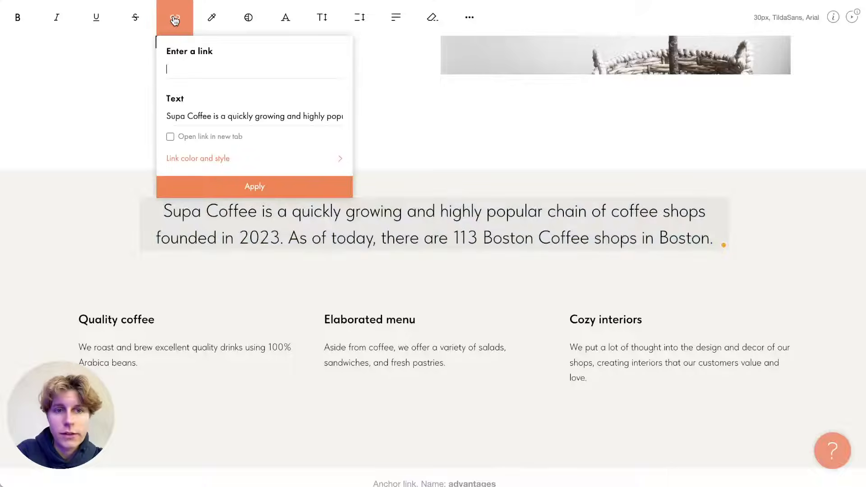
pyautogui.click(269, 219)
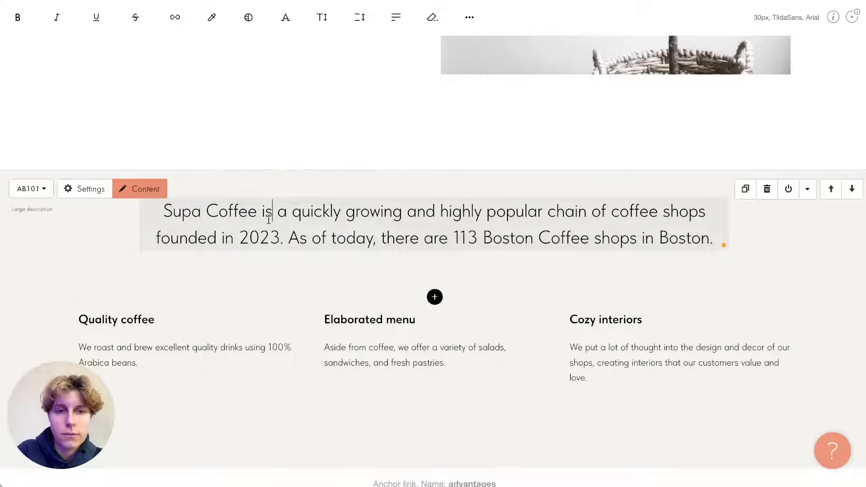
# Step: Link the word "As" in the description to google.com and set the link to open in a new tab
pyautogui.doubleClick(294, 238)
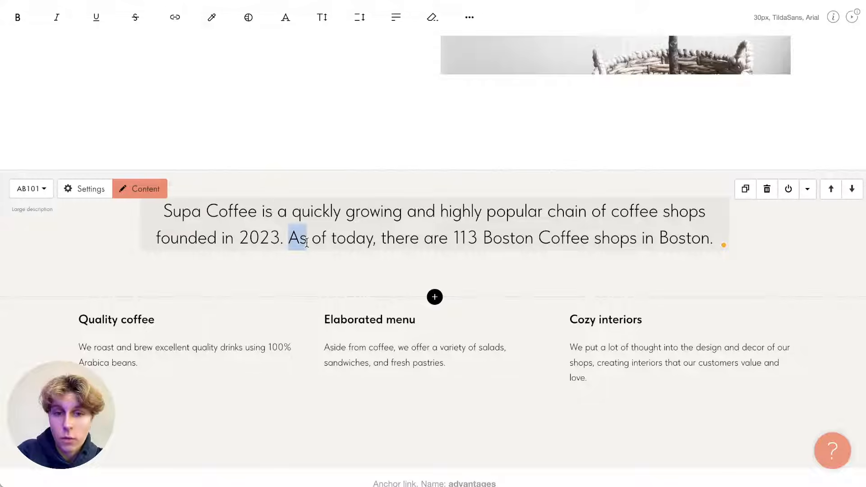
pyautogui.click(178, 18)
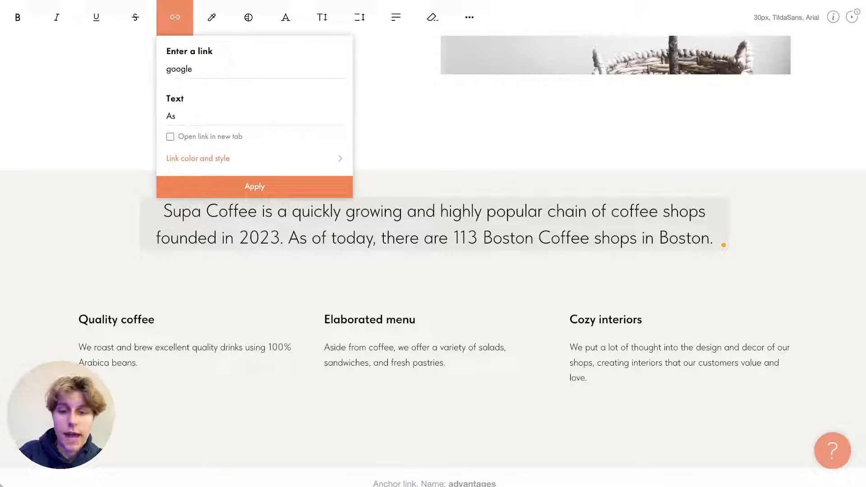
pyautogui.click(234, 136)
pyautogui.click(240, 192)
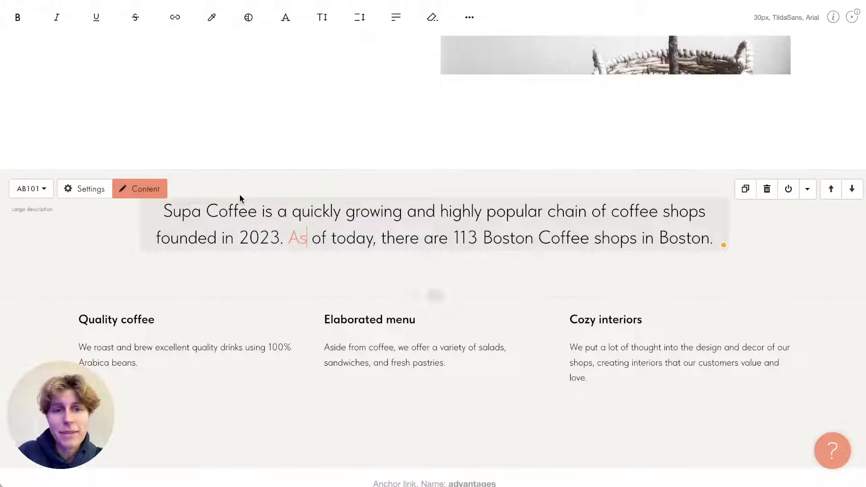
# Step: Test the link on the word "As", close the Google page it opens and return to the page editor
pyautogui.click(301, 246)
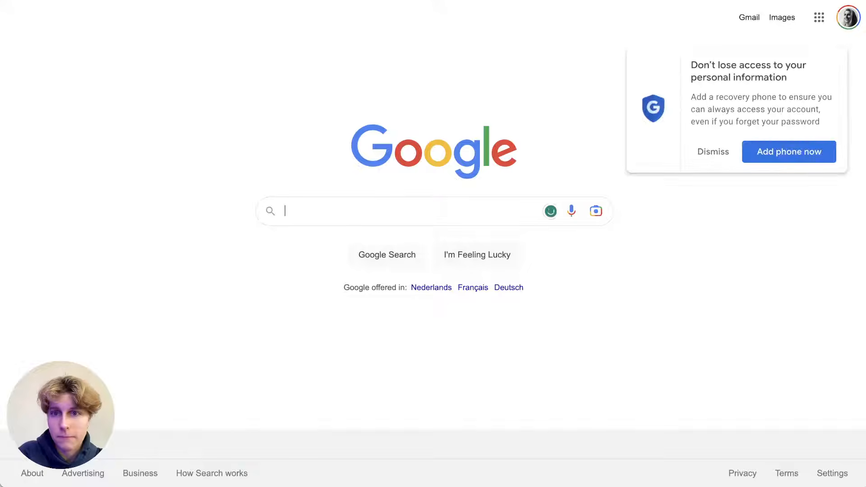
pyautogui.press('super+w')
pyautogui.click(205, 188)
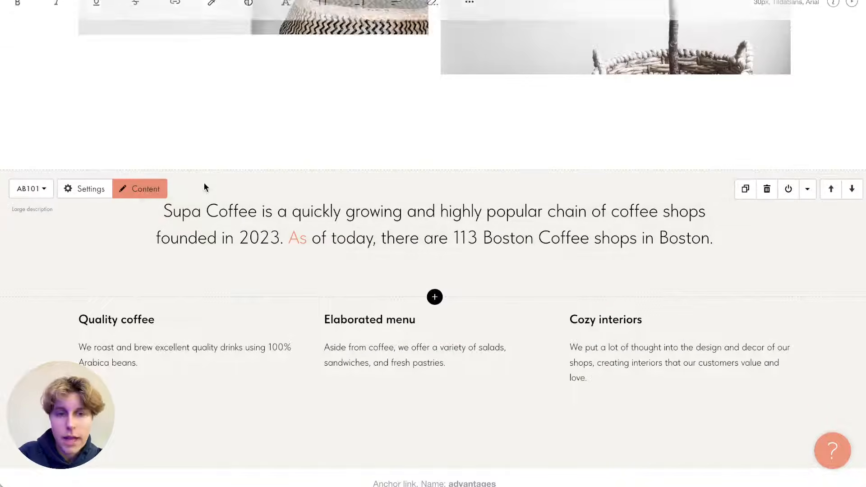
# Step: Set the text color of the link on the word "As" to black #000000 and apply it
pyautogui.click(364, 229)
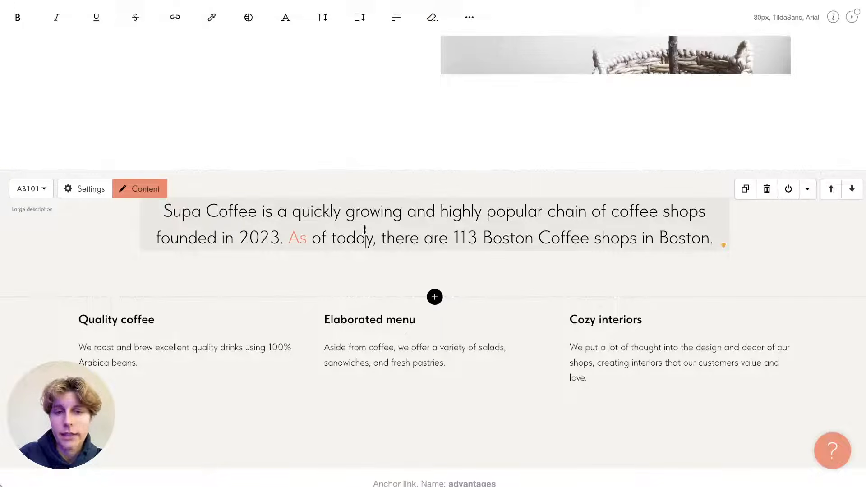
pyautogui.click(300, 236)
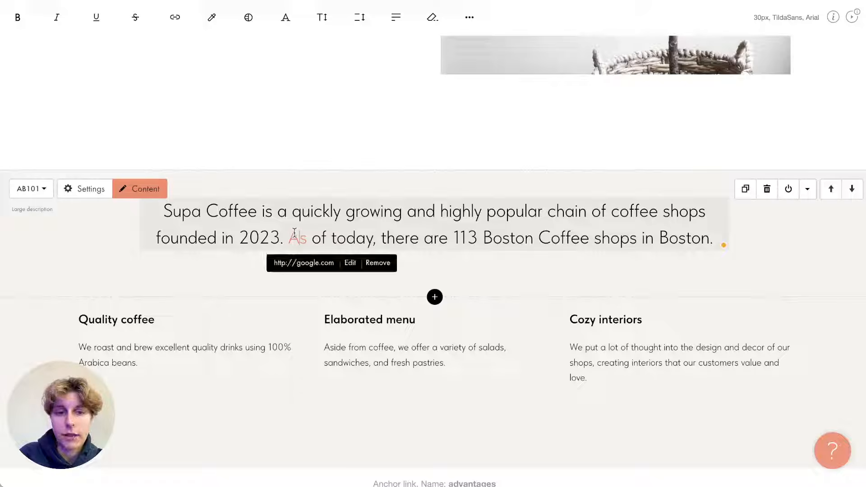
pyautogui.click(350, 263)
pyautogui.click(199, 159)
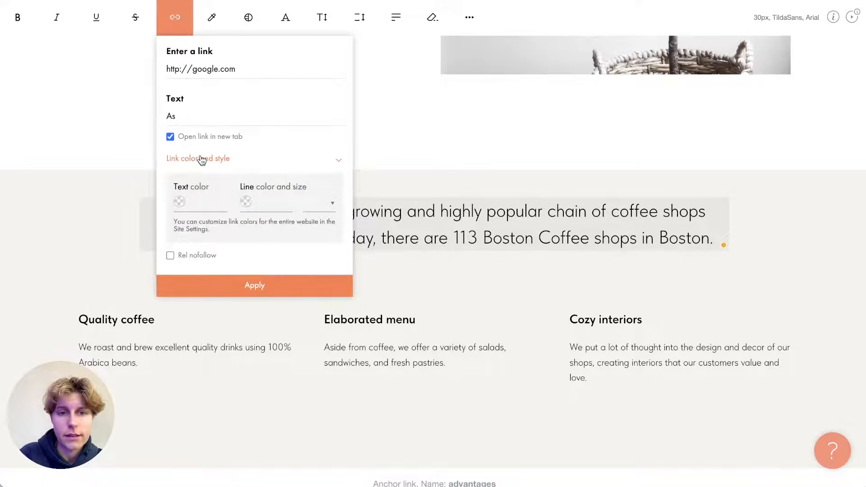
pyautogui.click(199, 203)
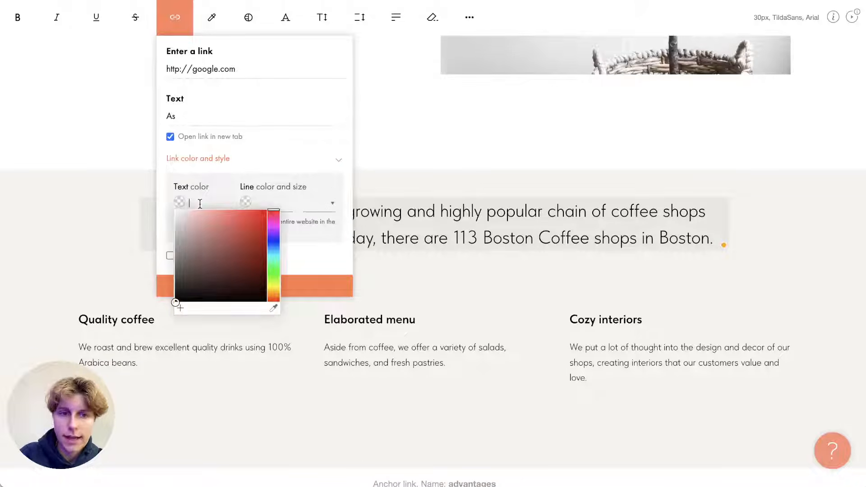
pyautogui.moveTo(131, 277); pyautogui.dragTo(81, 337)
pyautogui.click(308, 261)
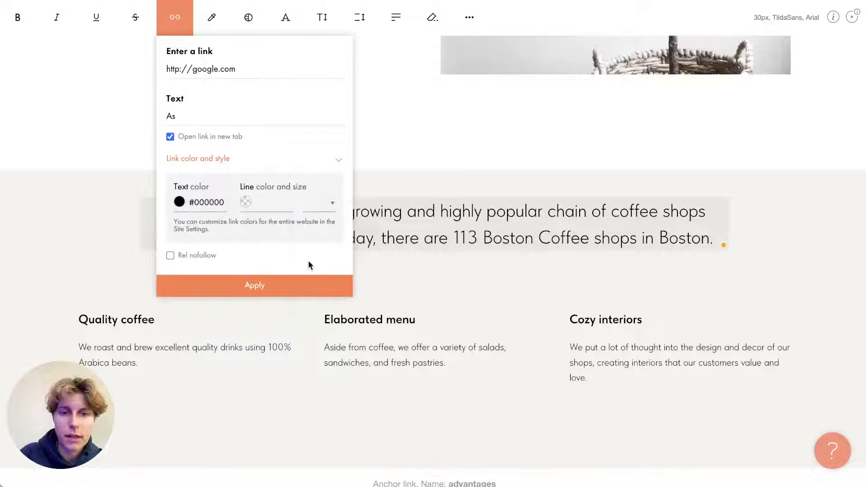
pyautogui.click(303, 285)
pyautogui.click(303, 283)
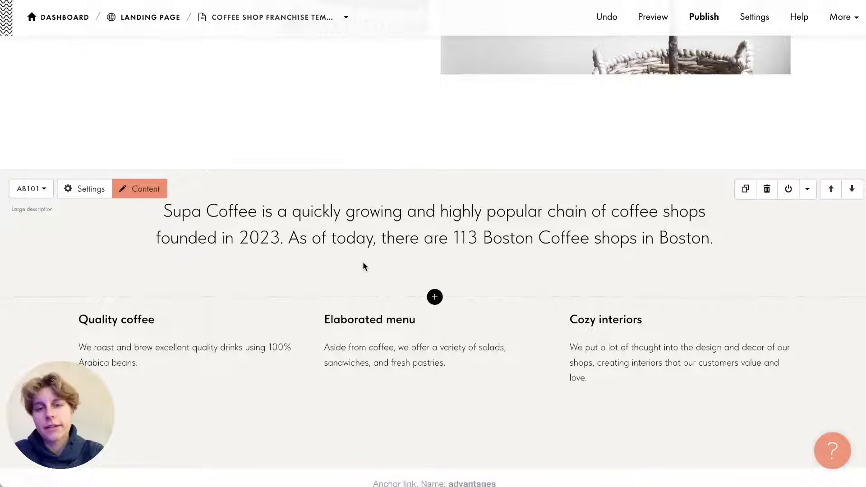
pyautogui.click(377, 236)
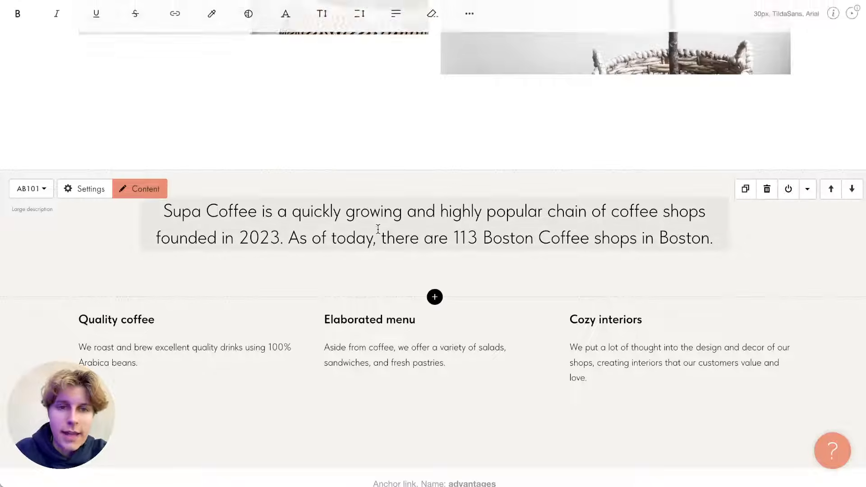
# Step: Look through the font weight, text color, font family and font size options for the Supa Coffee description
pyautogui.click(249, 20)
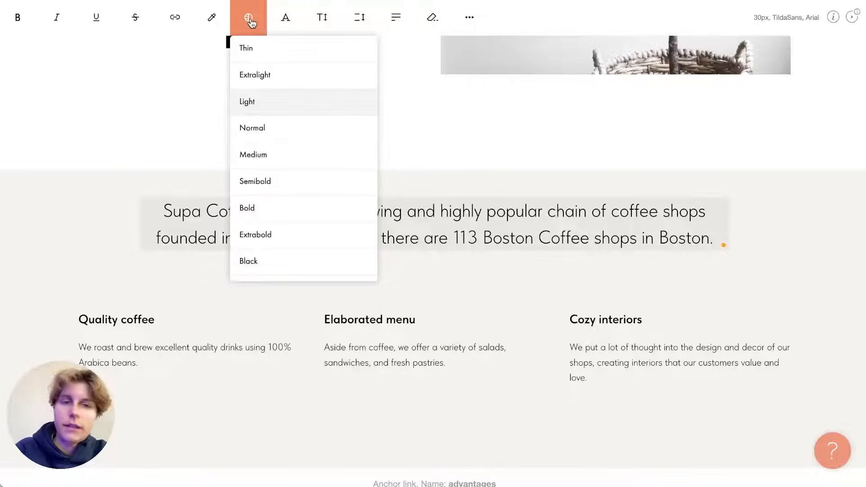
pyautogui.click(250, 21)
pyautogui.click(212, 20)
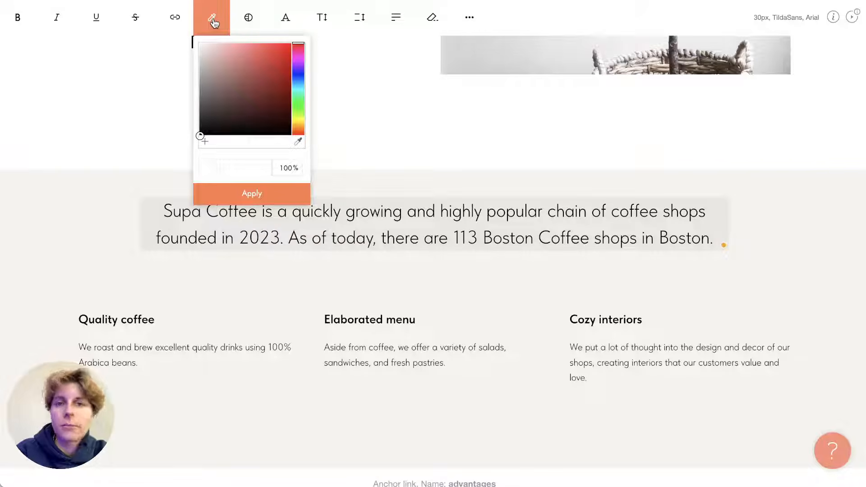
pyautogui.click(286, 18)
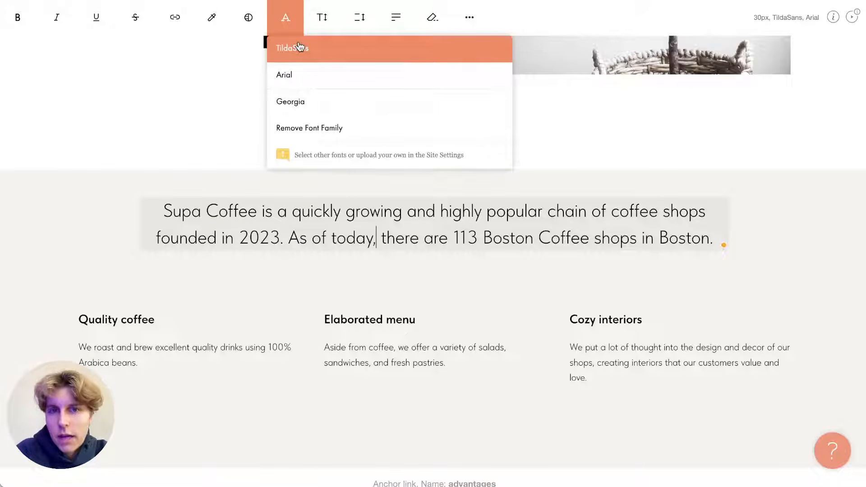
pyautogui.click(322, 17)
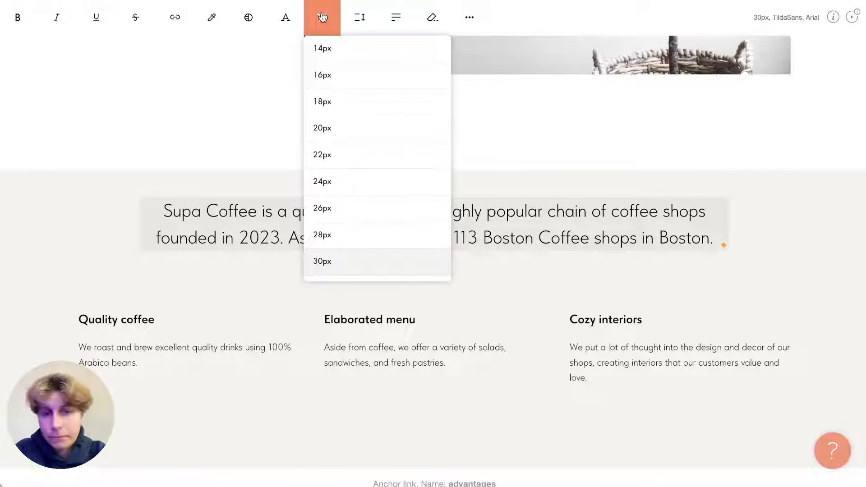
pyautogui.scroll(-3, 325, 190)
pyautogui.scroll(3, 325, 184)
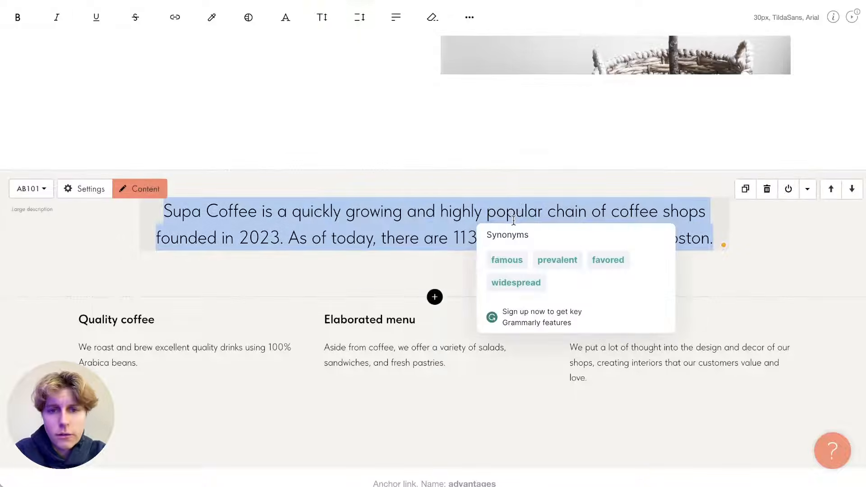
# Step: Try the Supa Coffee description at a font size of 26px and at 32px
pyautogui.click(322, 17)
pyautogui.click(336, 207)
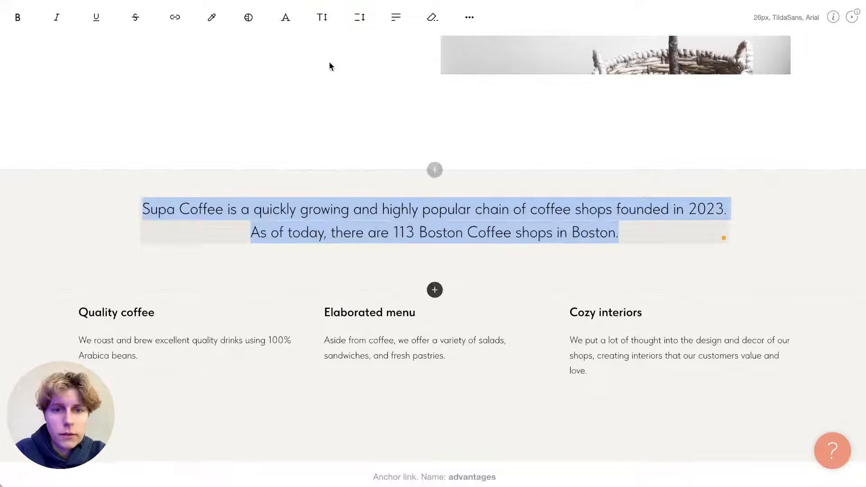
pyautogui.click(323, 17)
pyautogui.scroll(-2, 329, 195)
pyautogui.click(332, 211)
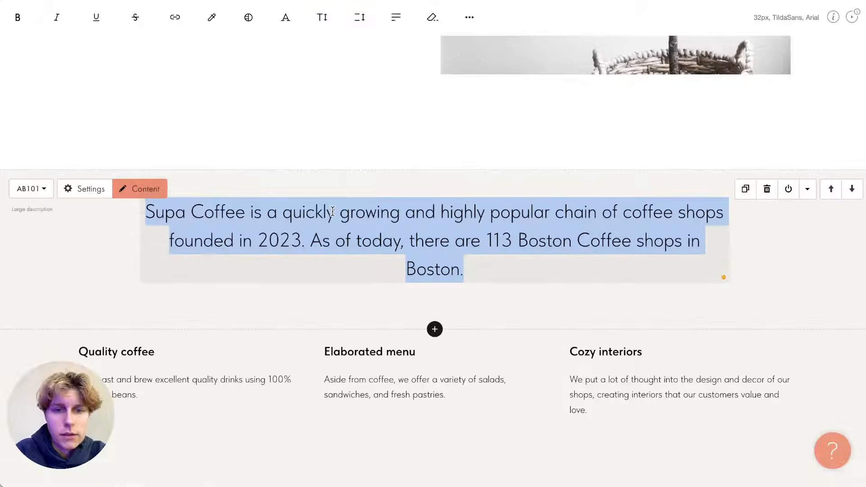
pyautogui.click(348, 183)
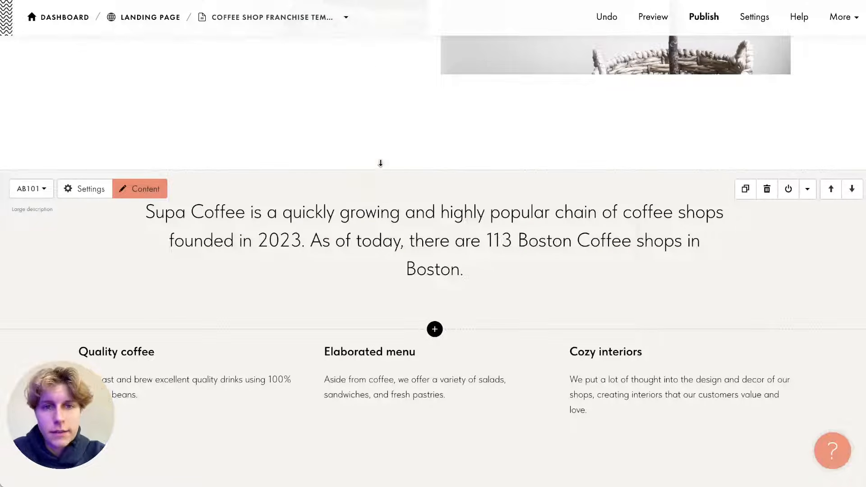
# Step: Check the line height and alignment options for the whole Supa Coffee description, and clear its formatting
pyautogui.click(412, 208)
pyautogui.tripleClick(412, 209)
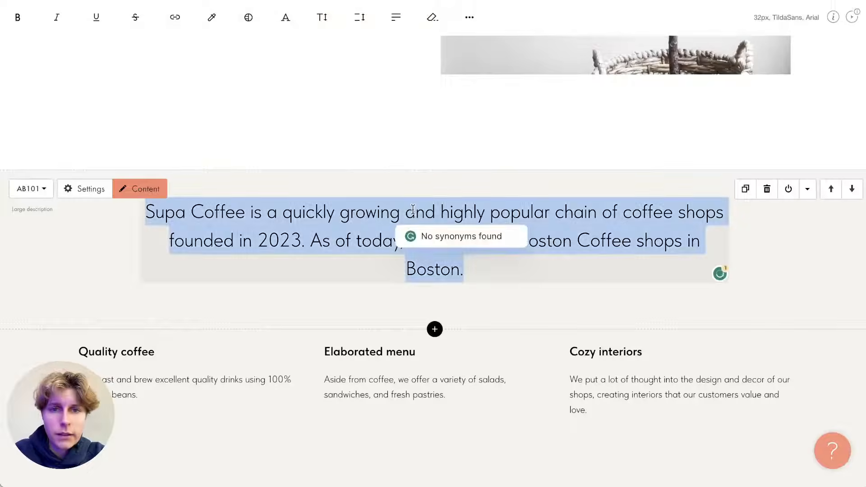
pyautogui.click(359, 17)
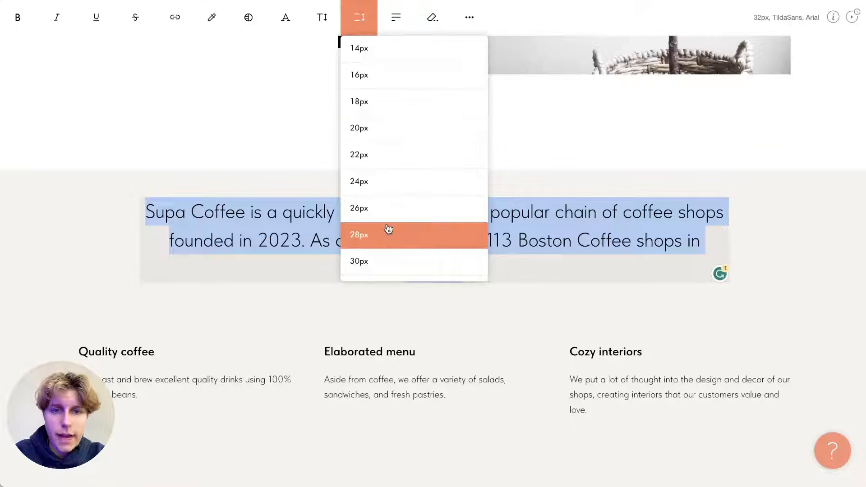
pyautogui.click(396, 17)
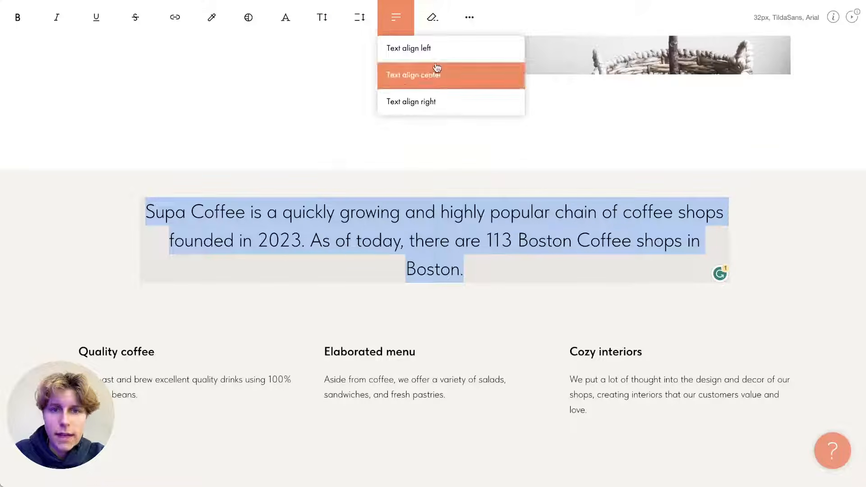
pyautogui.click(434, 18)
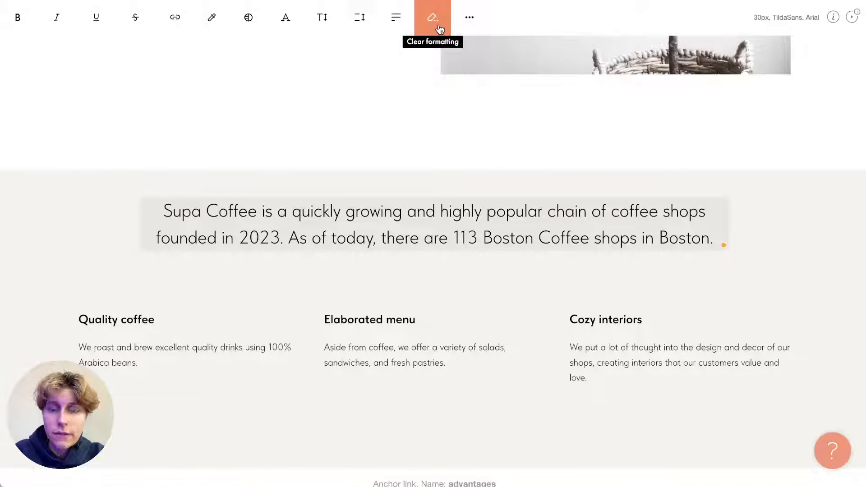
pyautogui.click(468, 27)
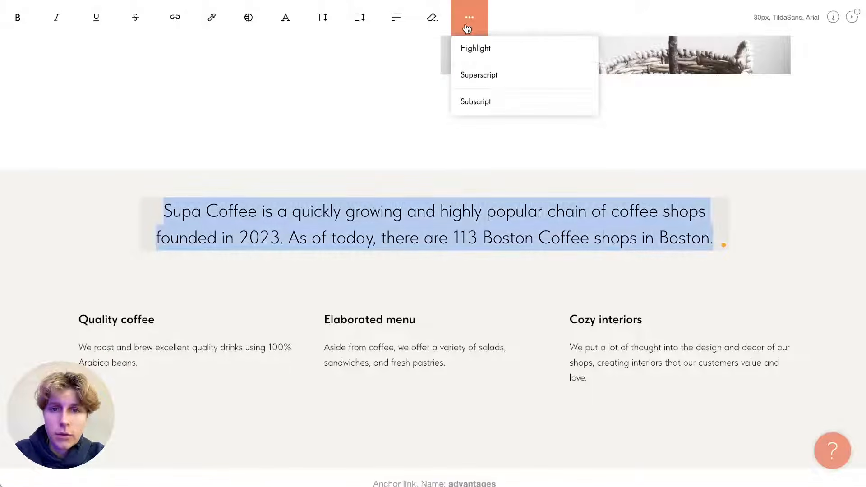
pyautogui.click(353, 184)
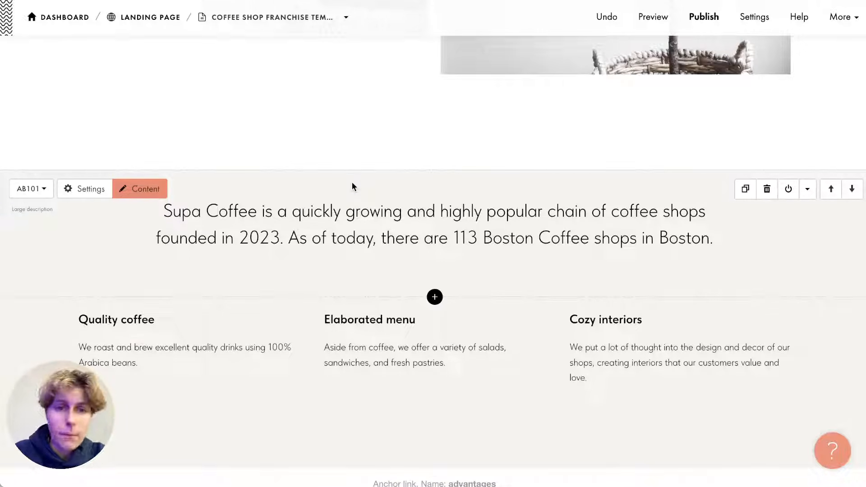
# Step: Select the description and the title of the Elaborated menu column to check their inline editing
pyautogui.click(389, 351)
pyautogui.scroll(-3, 390, 351)
pyautogui.tripleClick(391, 234)
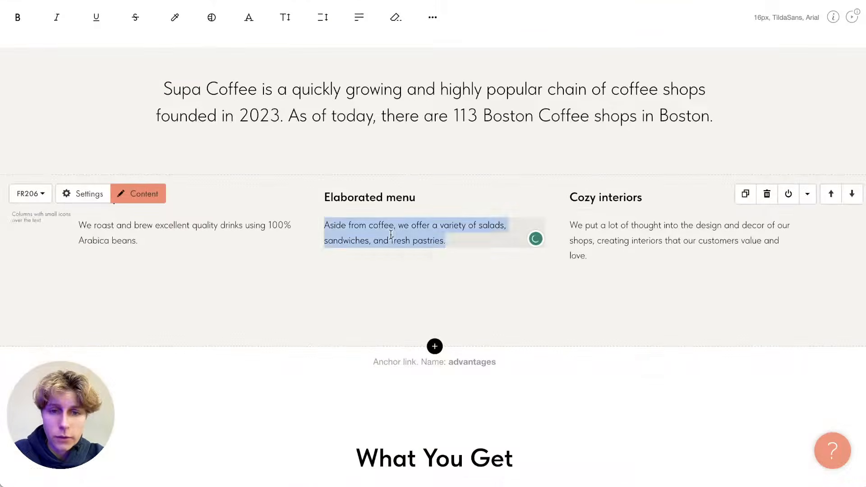
pyautogui.click(373, 209)
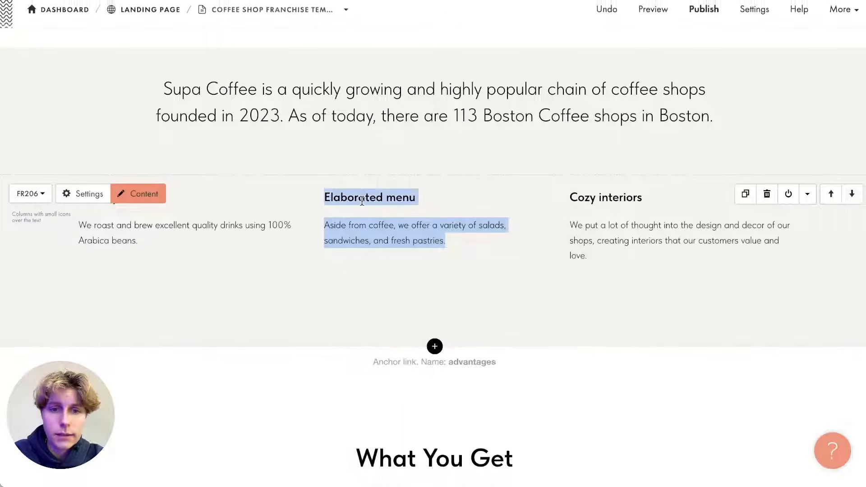
pyautogui.tripleClick(361, 201)
pyautogui.click(308, 195)
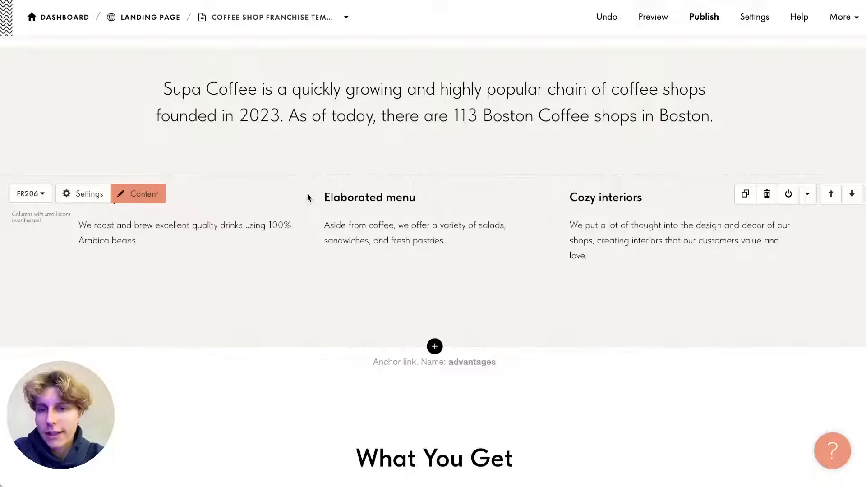
# Step: Open the content of the GL22 gallery block and view its local file and URL upload options without adding an image
pyautogui.scroll(-15, 308, 198)
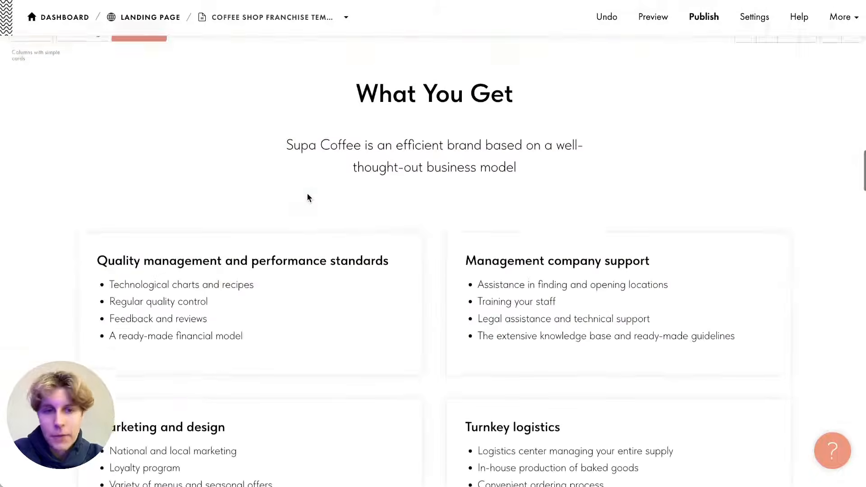
pyautogui.scroll(5, 307, 195)
pyautogui.scroll(3, 308, 195)
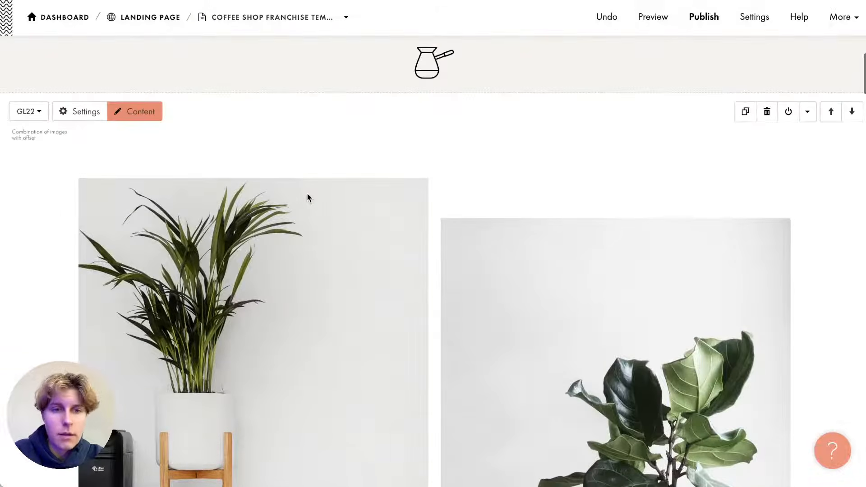
pyautogui.scroll(-1, 308, 197)
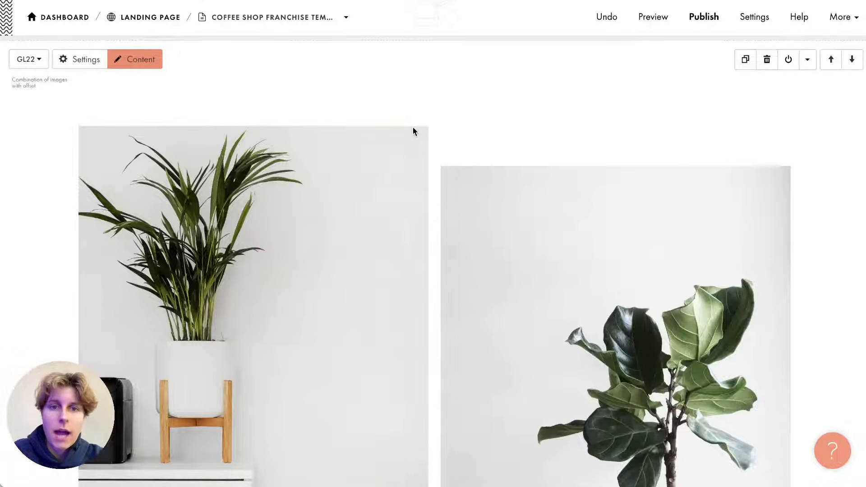
pyautogui.scroll(-1, 412, 128)
pyautogui.scroll(1, 413, 132)
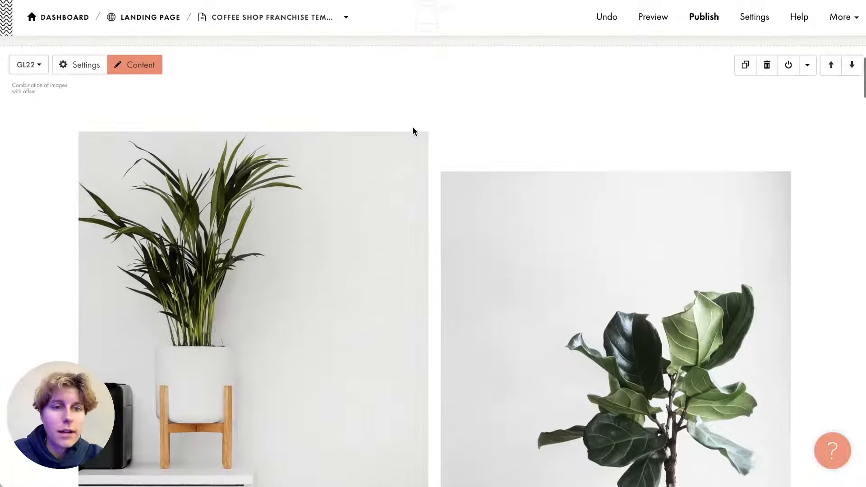
pyautogui.click(128, 67)
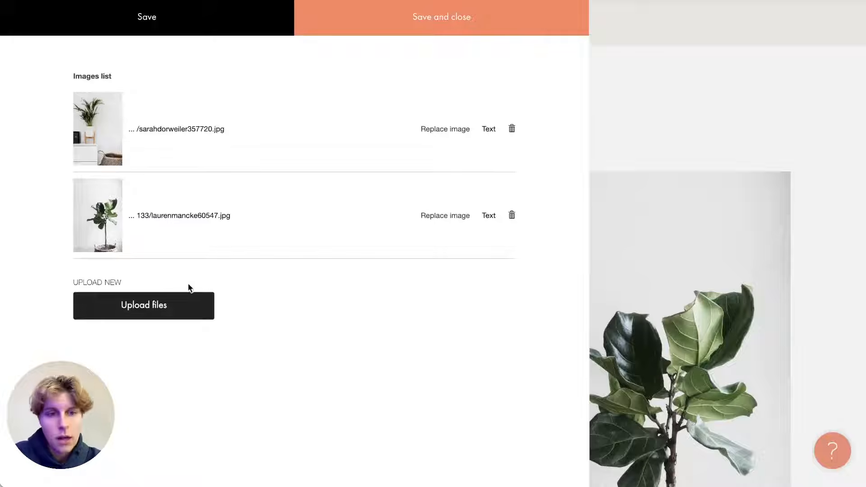
pyautogui.click(175, 309)
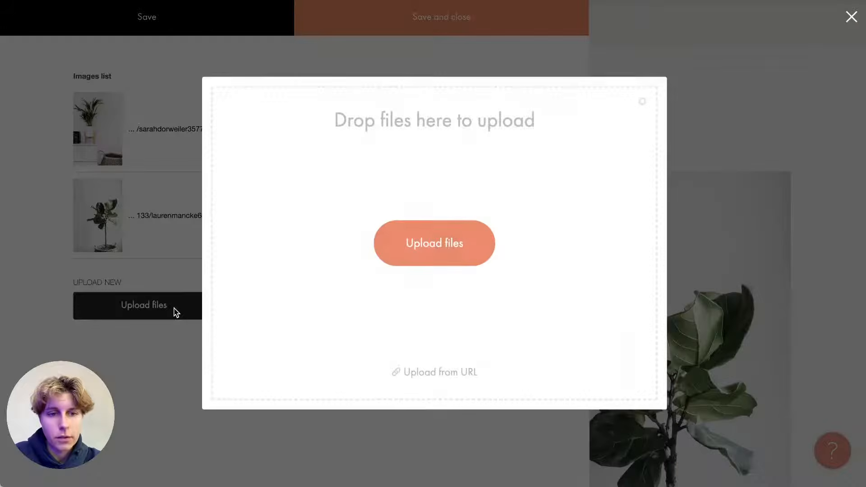
pyautogui.click(438, 245)
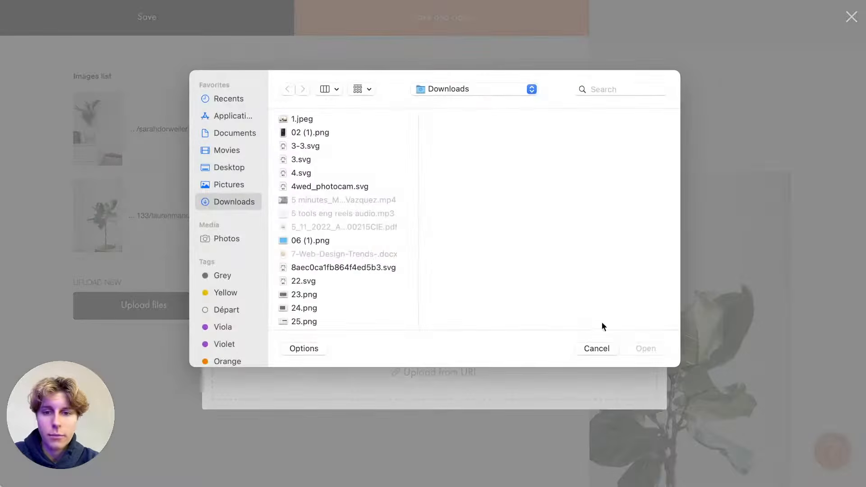
pyautogui.click(594, 348)
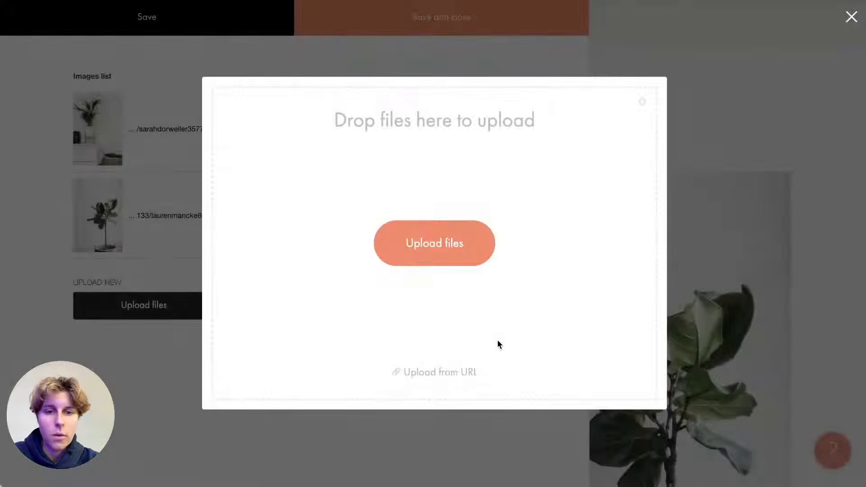
pyautogui.click(464, 377)
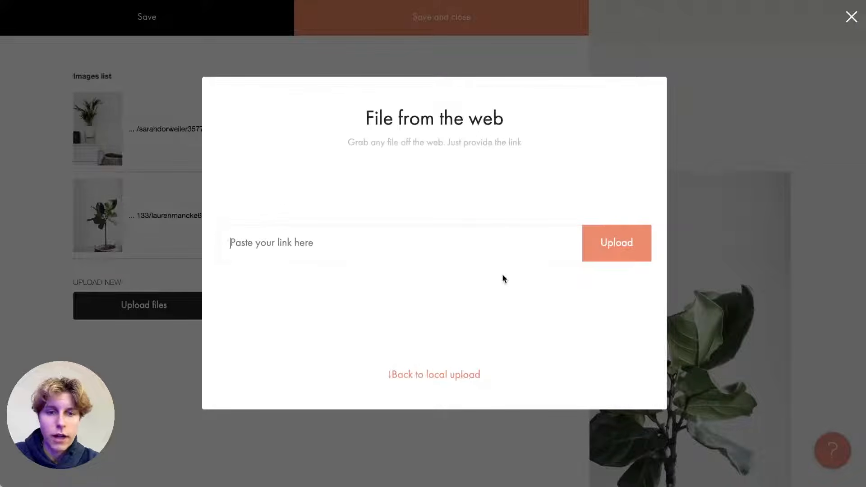
pyautogui.click(445, 376)
pyautogui.click(104, 220)
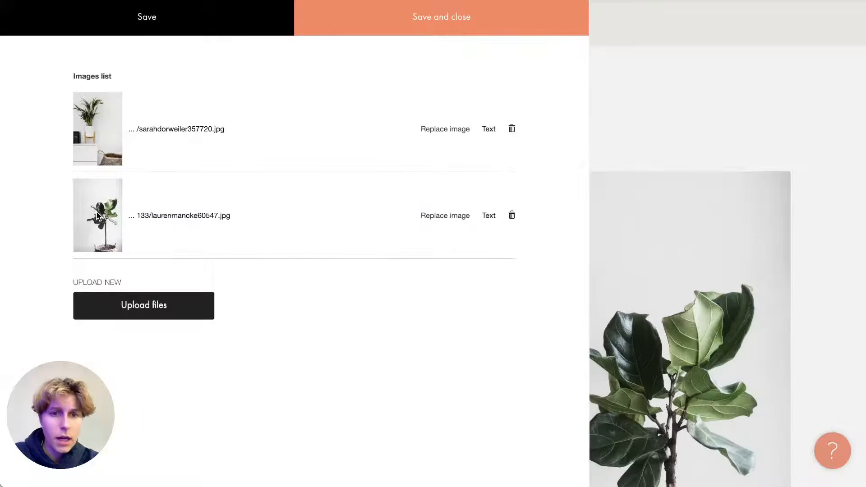
# Step: View the zoom title, zoom description and SEO alt fields of the first gallery image, and close the block's content
pyautogui.click(487, 134)
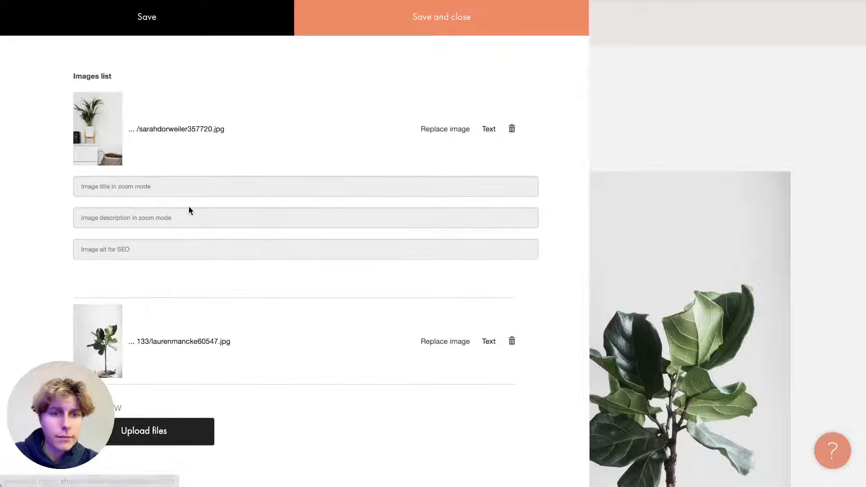
pyautogui.click(141, 247)
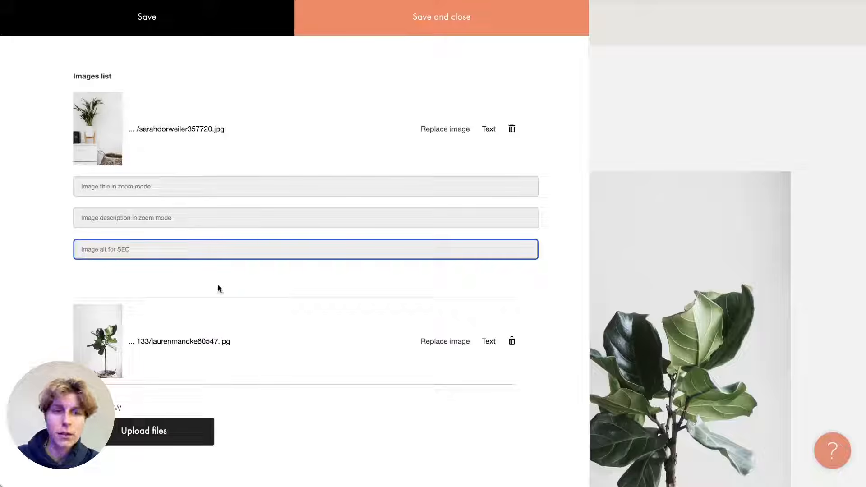
pyautogui.click(651, 81)
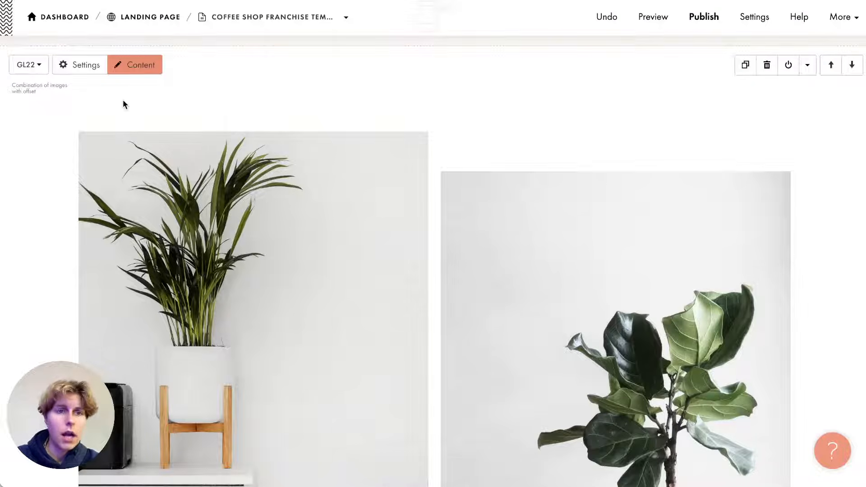
# Step: In the GL22 gallery block's settings, check the aspect ratio choices and set the paddings between columns to 10px
pyautogui.click(96, 70)
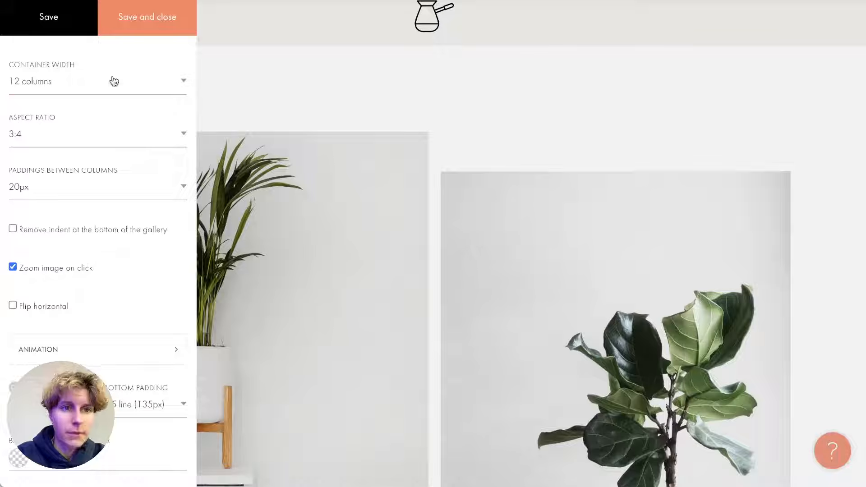
pyautogui.click(99, 136)
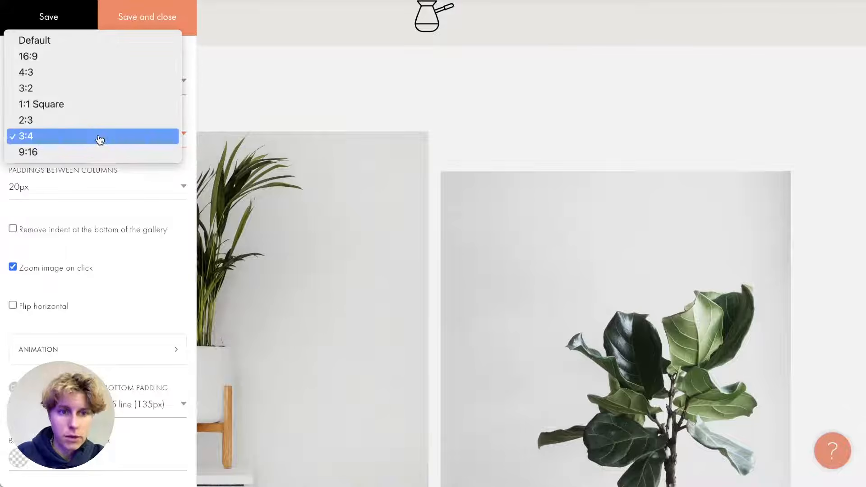
pyautogui.click(99, 138)
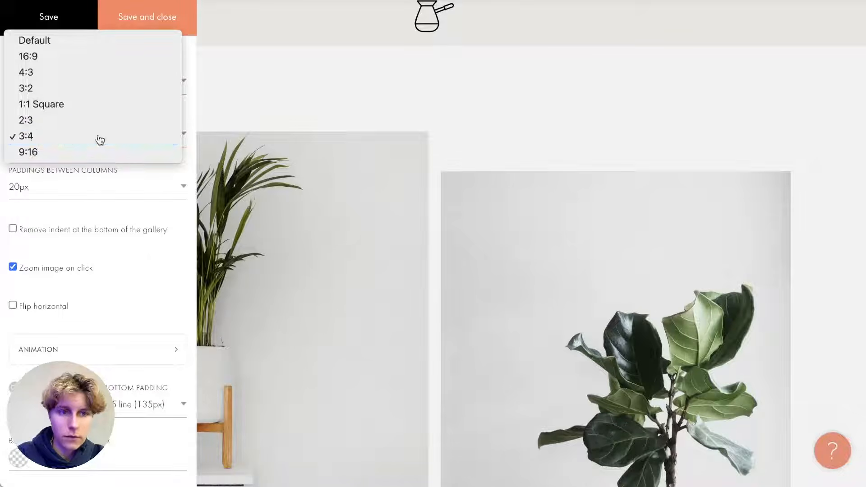
pyautogui.click(80, 200)
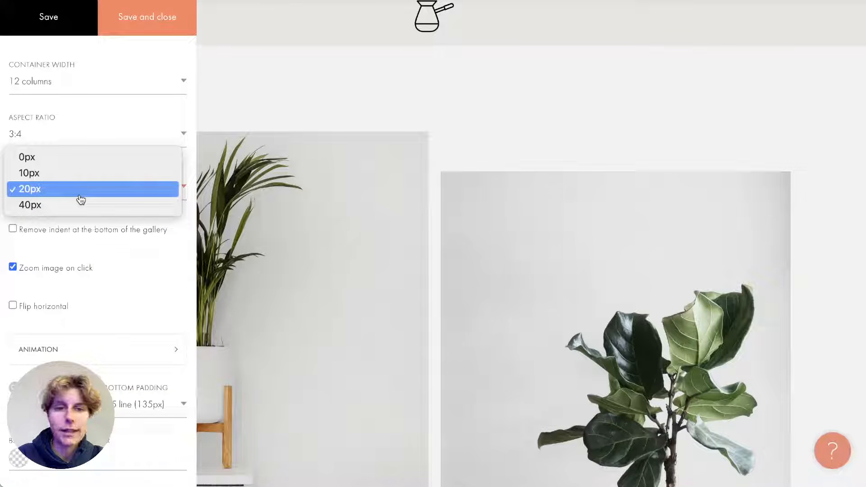
pyautogui.click(67, 174)
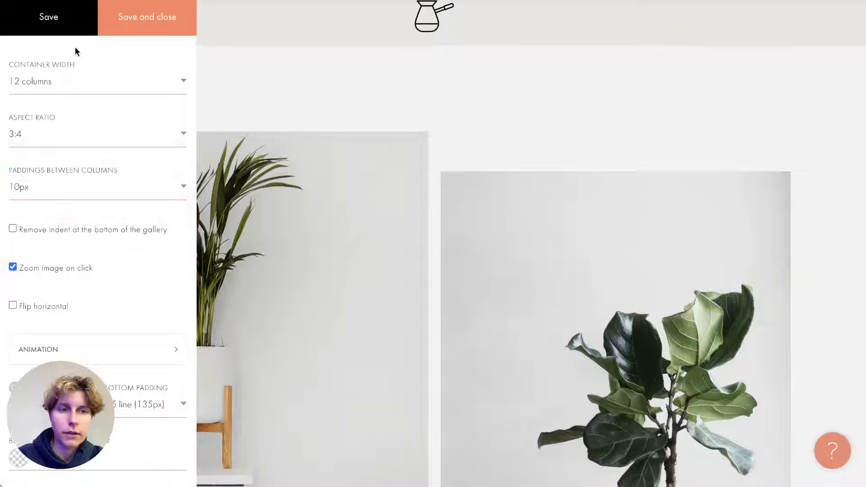
# Step: In the GL22 gallery settings, enable removing the indent at the bottom of the gallery and disable zooming images on click
pyautogui.click(75, 16)
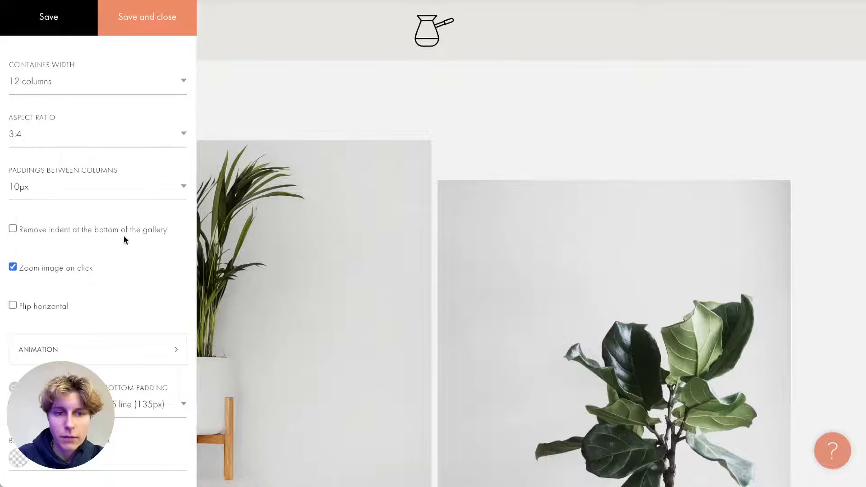
pyautogui.scroll(-10, 259, 255)
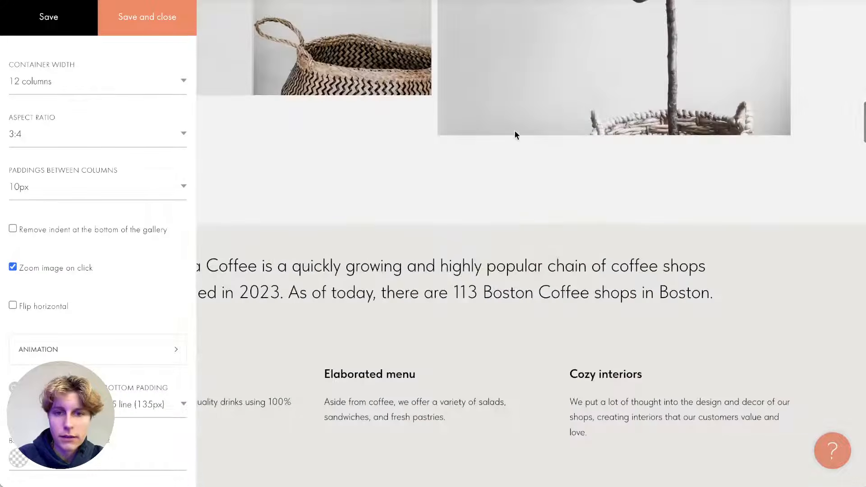
pyautogui.click(37, 230)
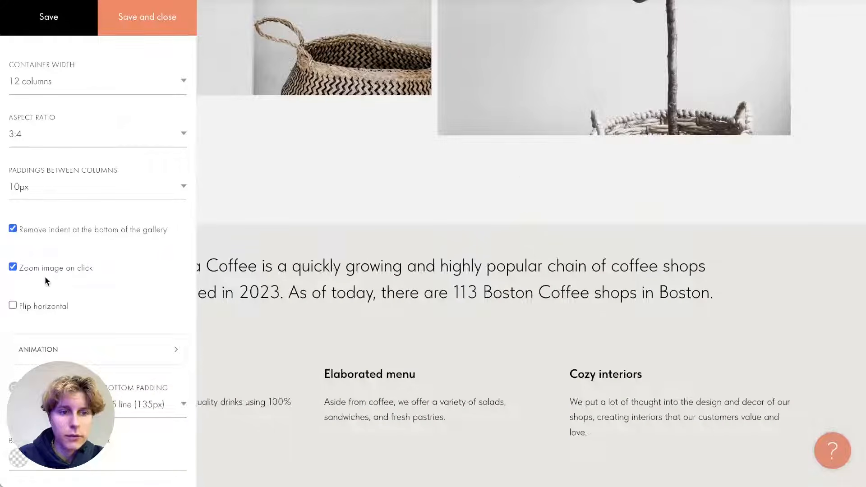
pyautogui.click(65, 276)
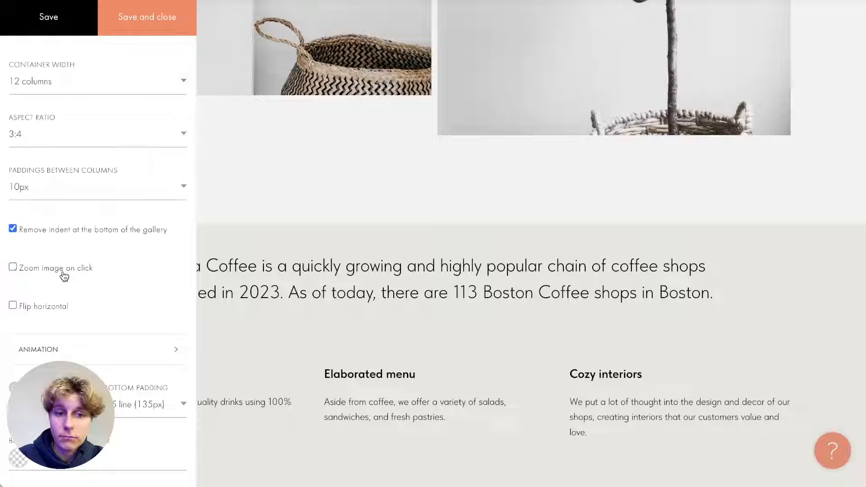
# Step: Set the gallery items' animation to Fade In Up, then save and close the block's settings
pyautogui.click(88, 360)
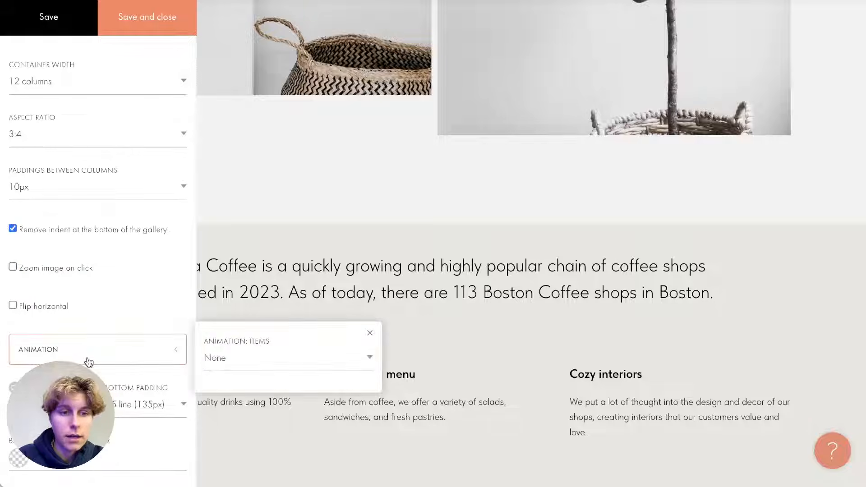
pyautogui.click(287, 368)
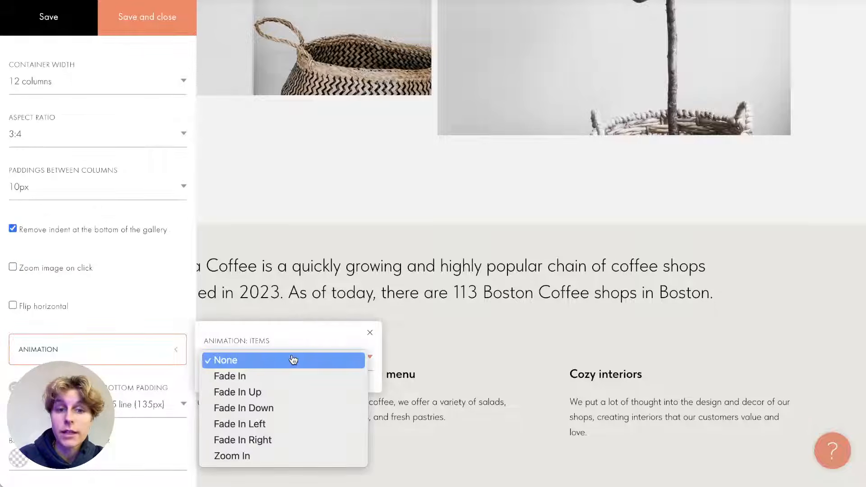
pyautogui.click(298, 393)
pyautogui.click(164, 19)
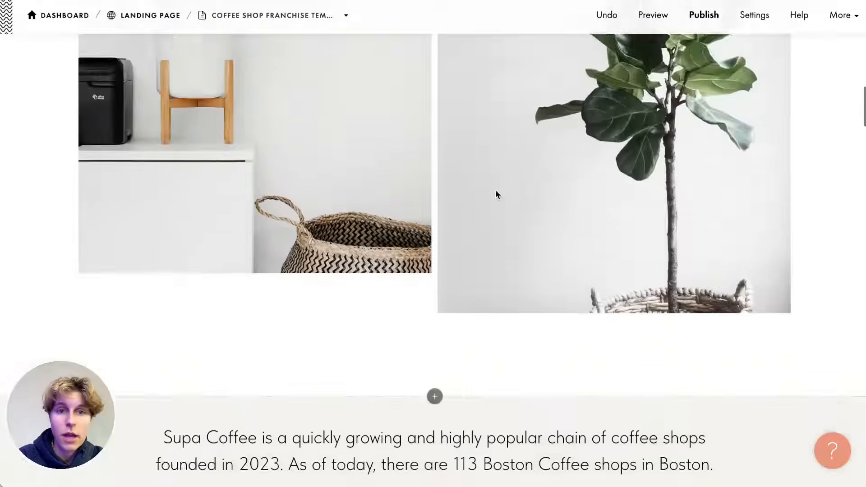
# Step: Preview the landing page, look over its cover and plant gallery, and return to the page editor
pyautogui.scroll(10, 495, 190)
pyautogui.click(653, 20)
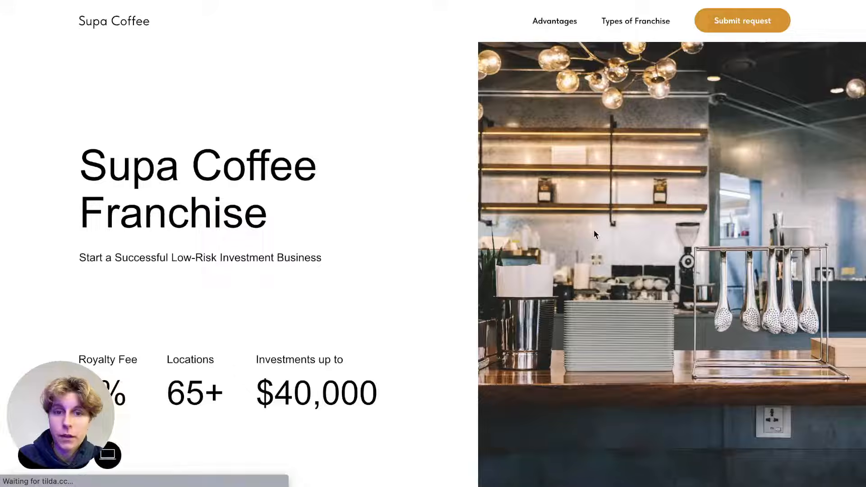
pyautogui.scroll(-10, 593, 230)
pyautogui.scroll(3, 593, 235)
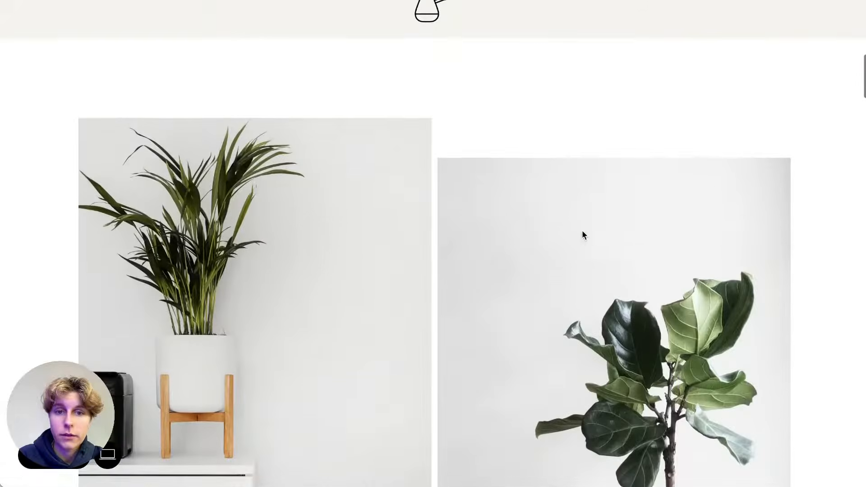
pyautogui.scroll(10, 268, 239)
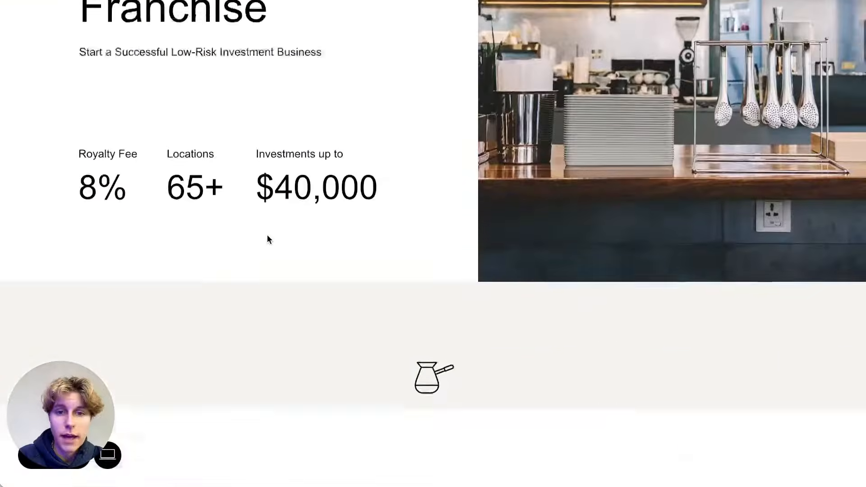
pyautogui.scroll(2, 268, 239)
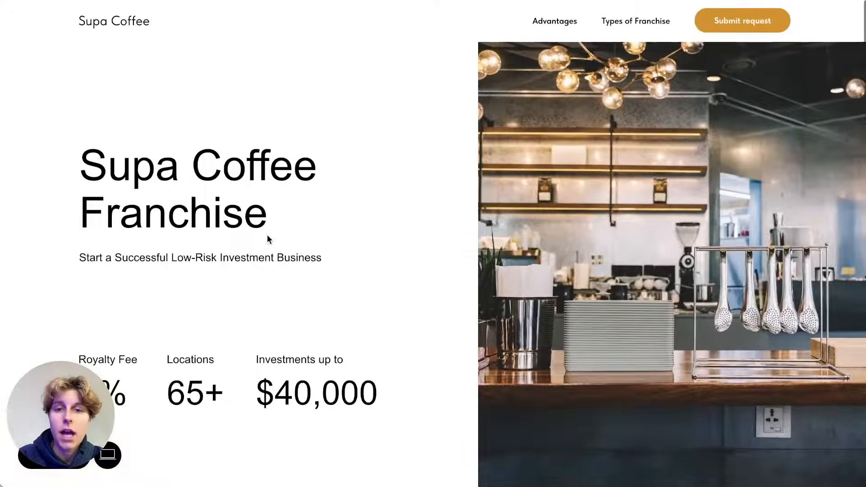
pyautogui.scroll(-1, 267, 235)
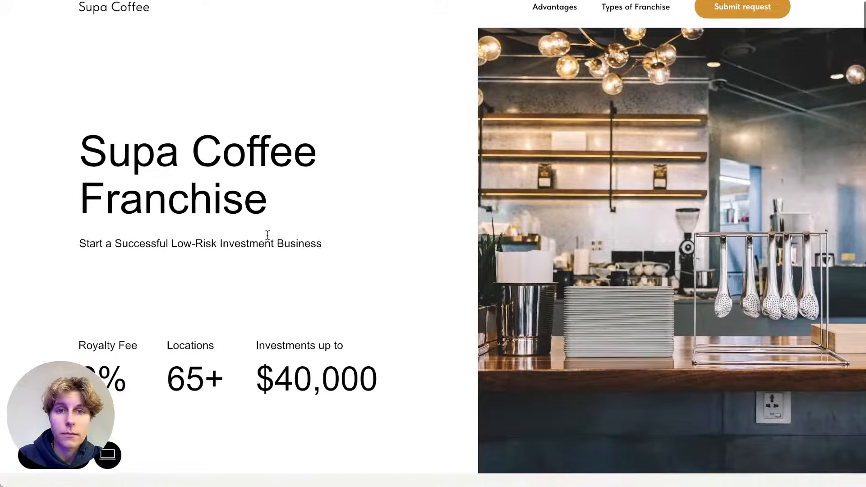
pyautogui.scroll(-10, 268, 235)
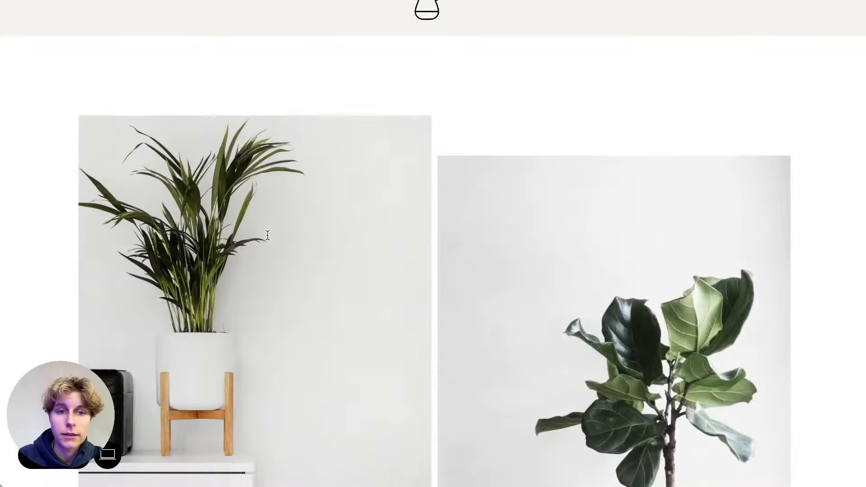
pyautogui.click(54, 455)
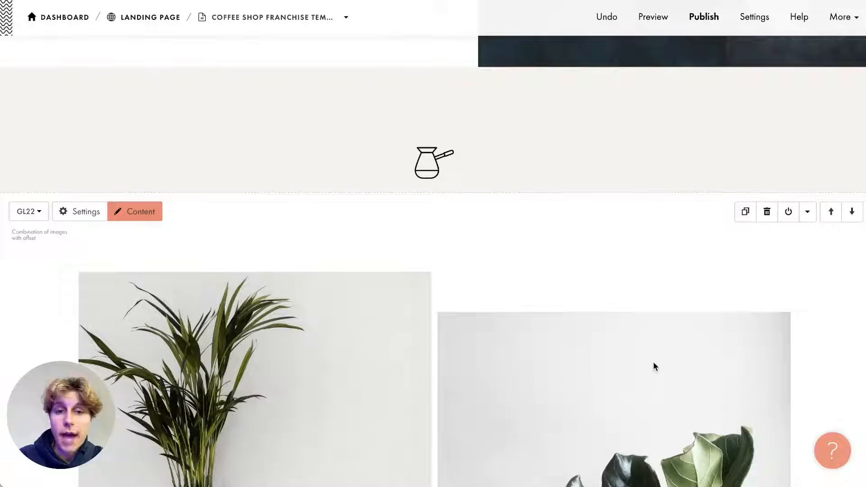
# Step: Hide and show the GL22 gallery block again, and view its Cut, Copy, Paste and Select options
pyautogui.scroll(-1, 706, 273)
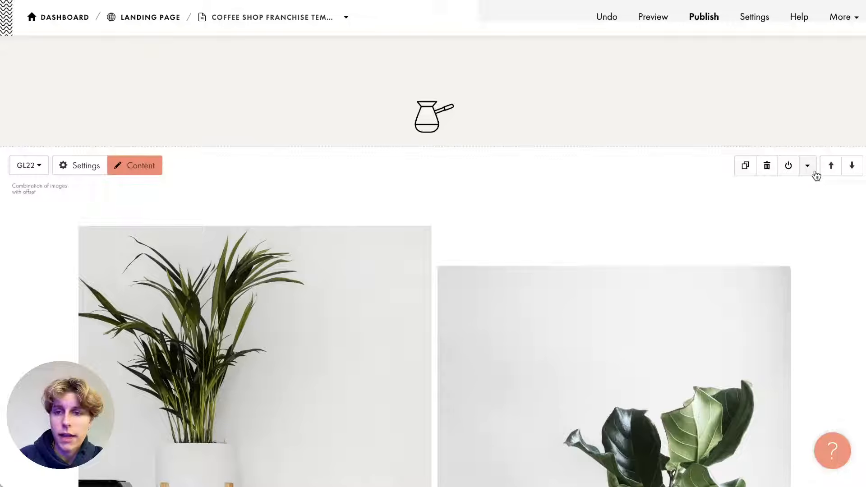
pyautogui.scroll(-2, 816, 175)
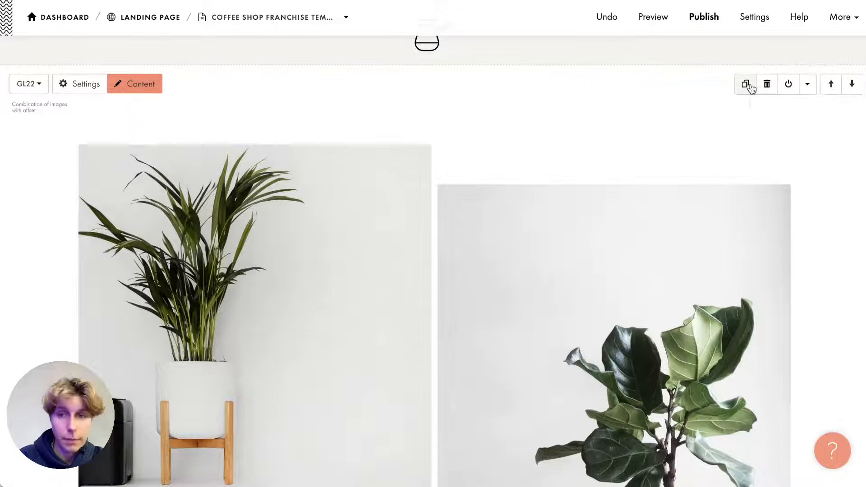
pyautogui.click(751, 86)
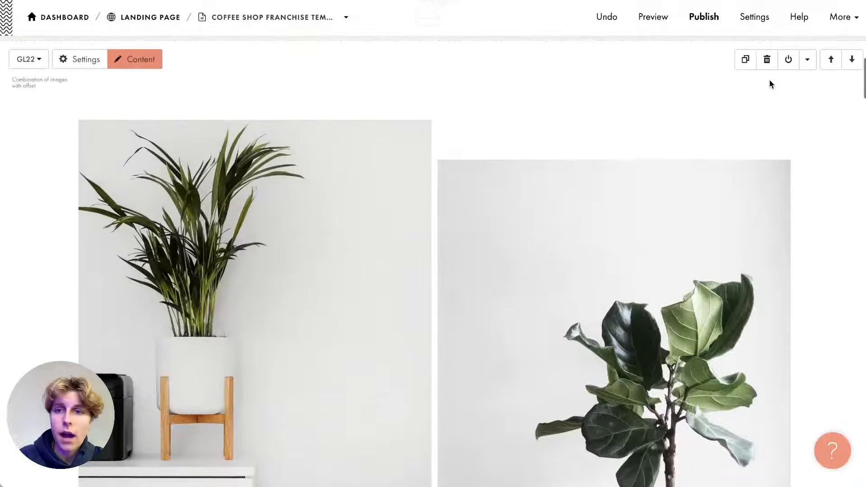
pyautogui.click(788, 60)
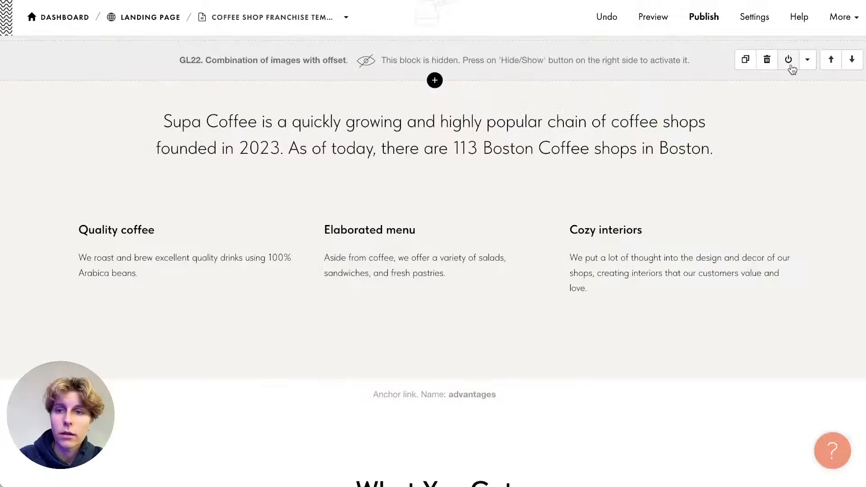
pyautogui.click(791, 65)
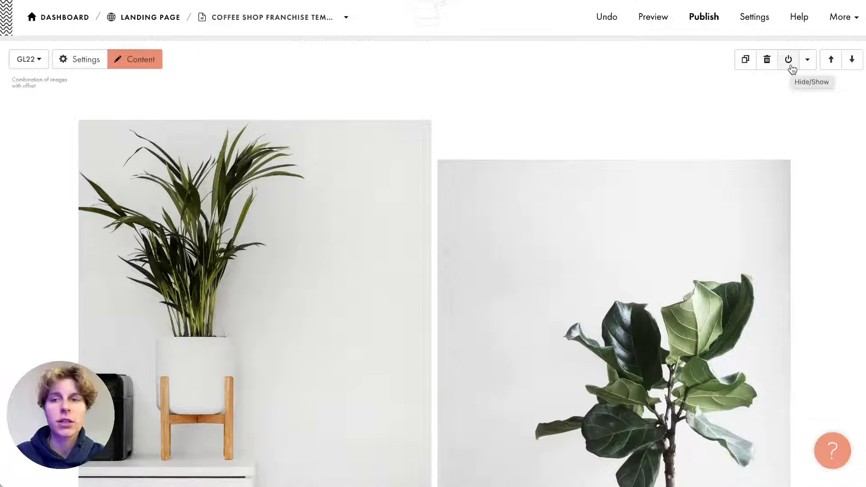
pyautogui.click(790, 66)
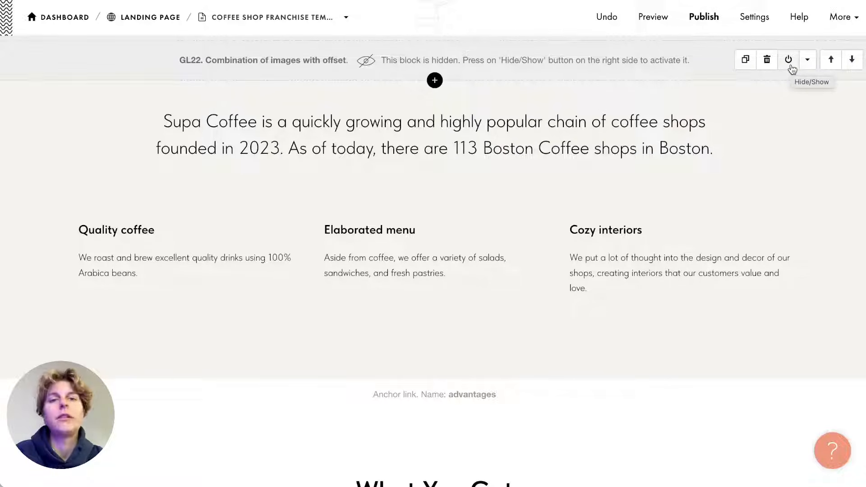
pyautogui.click(790, 64)
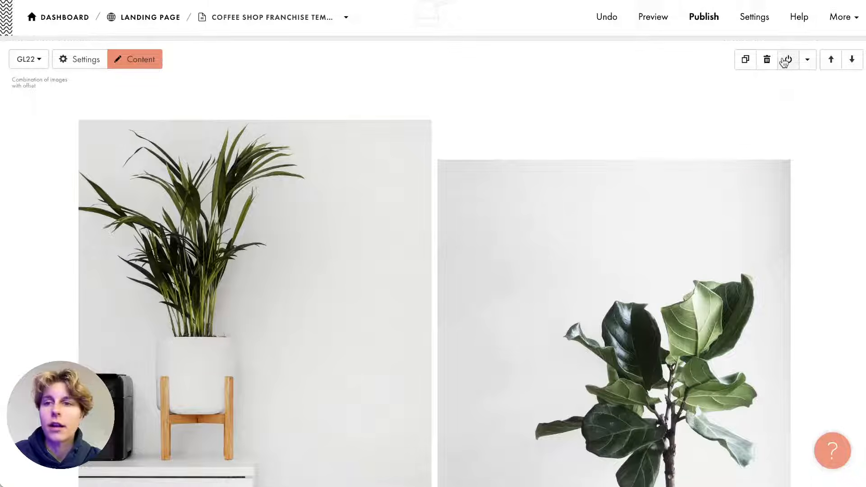
pyautogui.click(808, 64)
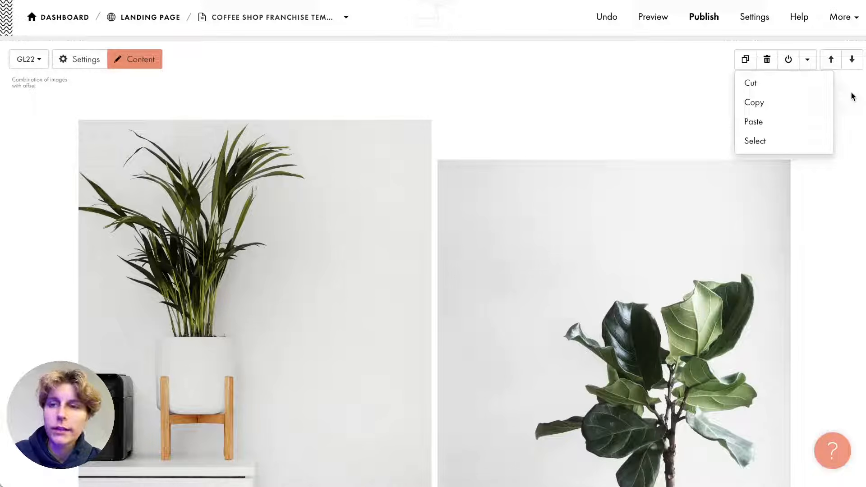
pyautogui.click(807, 59)
# Step: Move the GL22 gallery block up to directly below the page's header menu and delete it
pyautogui.scroll(2, 817, 108)
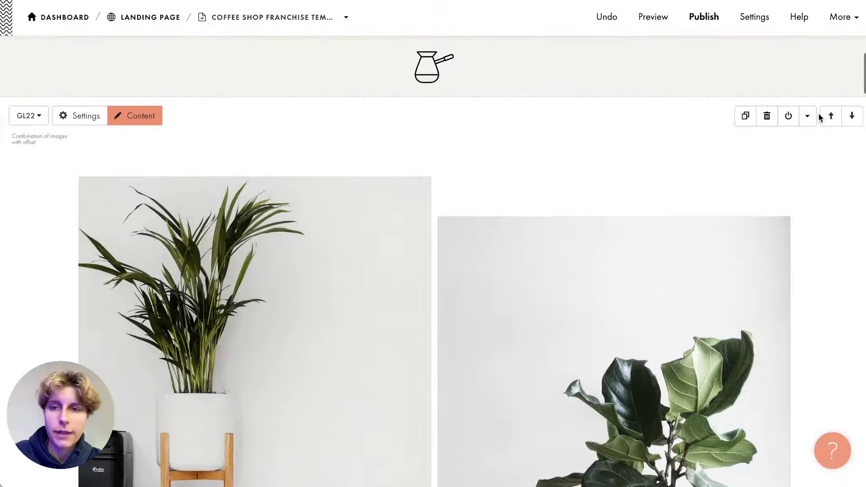
pyautogui.click(856, 119)
pyautogui.click(830, 80)
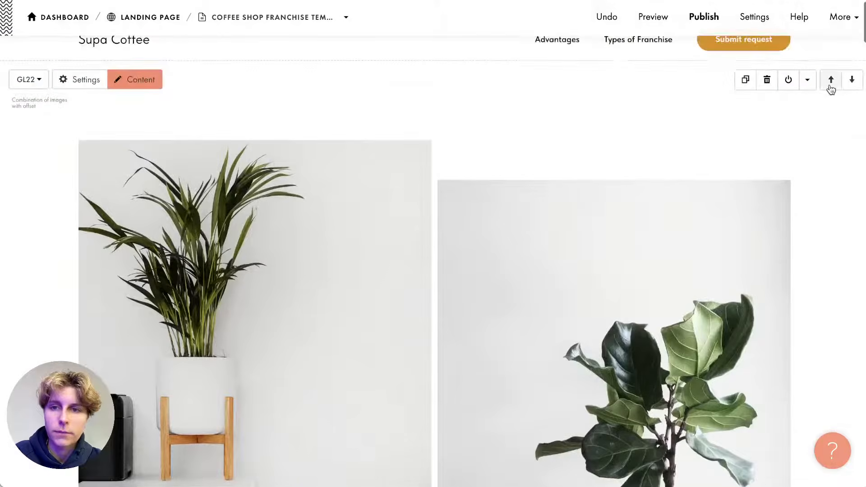
pyautogui.click(765, 80)
pyautogui.scroll(-10, 569, 228)
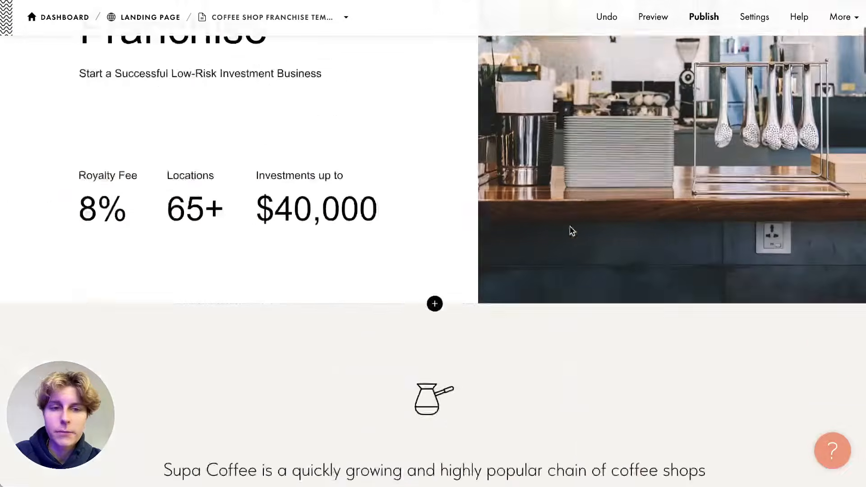
# Step: Open the Block Library above the Types of Coffee Shop Franchises block and look through the Video and Index categories
pyautogui.scroll(-15, 569, 231)
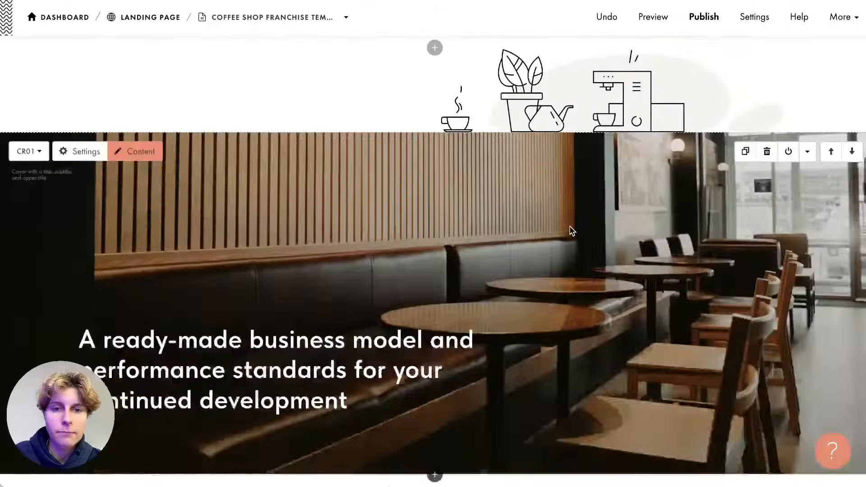
pyautogui.scroll(3, 409, 179)
pyautogui.scroll(-10, 410, 180)
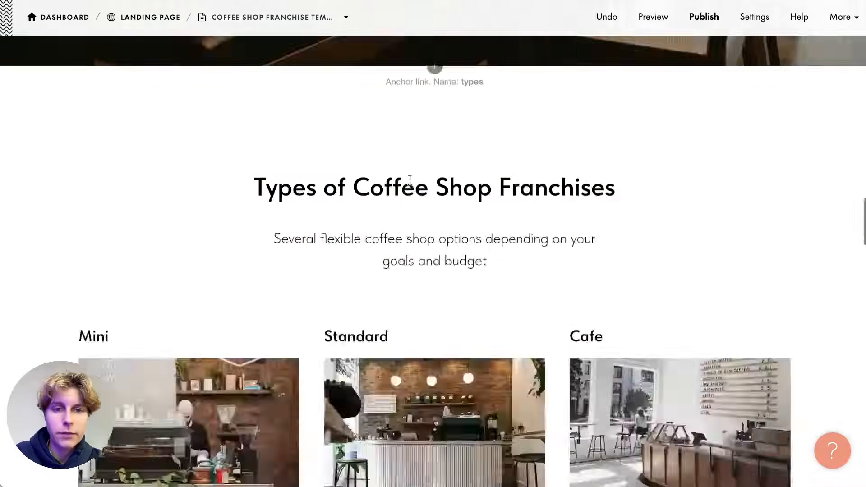
pyautogui.scroll(1, 410, 180)
pyautogui.scroll(4, 410, 183)
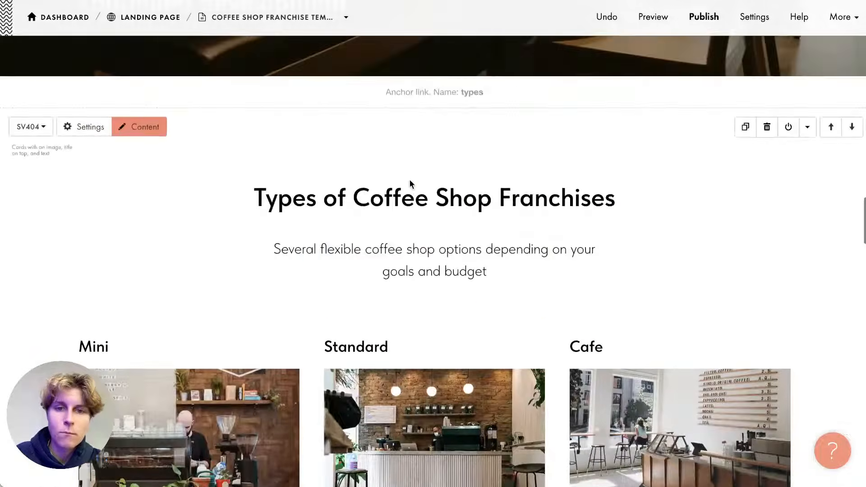
pyautogui.click(435, 107)
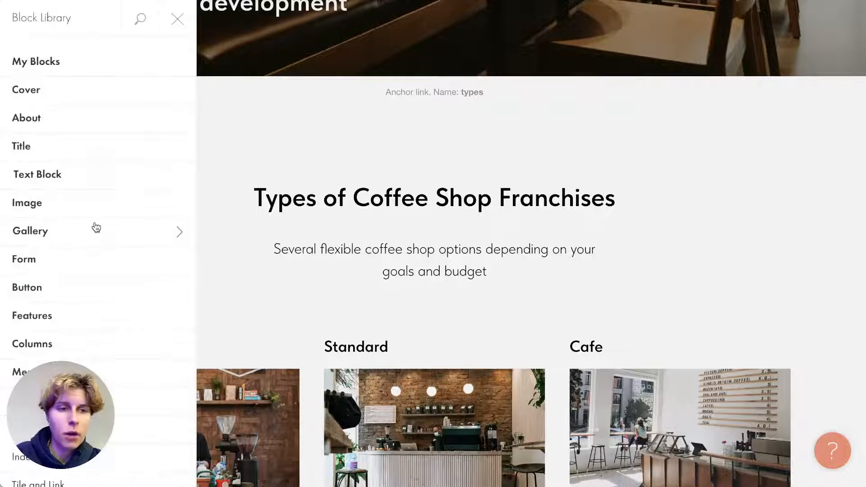
pyautogui.scroll(-6, 95, 228)
pyautogui.moveTo(97, 227)
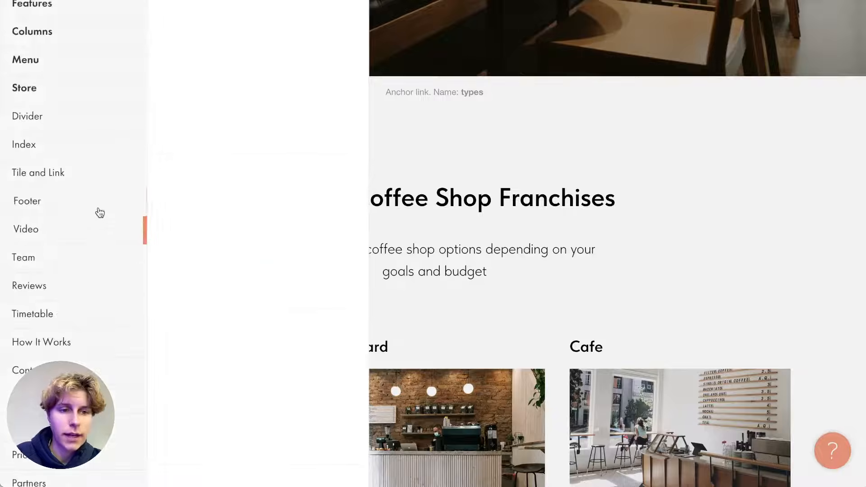
pyautogui.moveTo(101, 155)
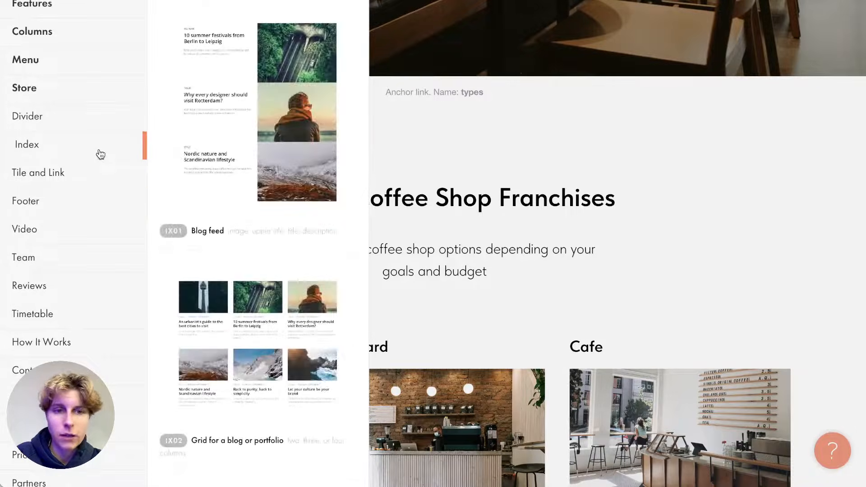
pyautogui.moveTo(95, 82)
# Step: Add the CR09 cover with side margins from the Block Library's Cover category above the Types of Coffee Shop Franchises block
pyautogui.scroll(3, 92, 81)
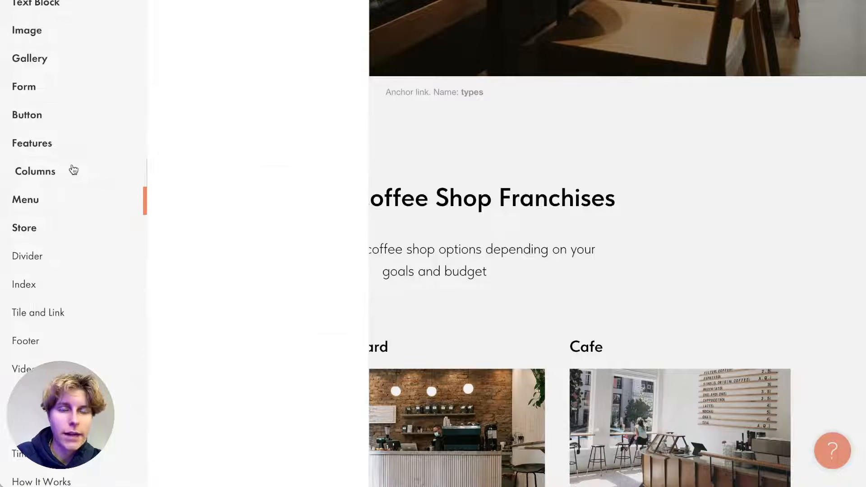
pyautogui.moveTo(74, 169)
pyautogui.scroll(4, 70, 172)
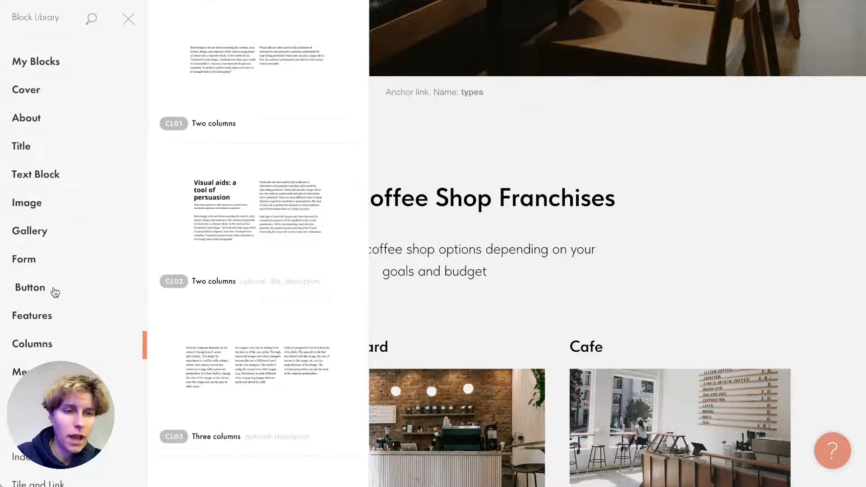
pyautogui.moveTo(56, 263)
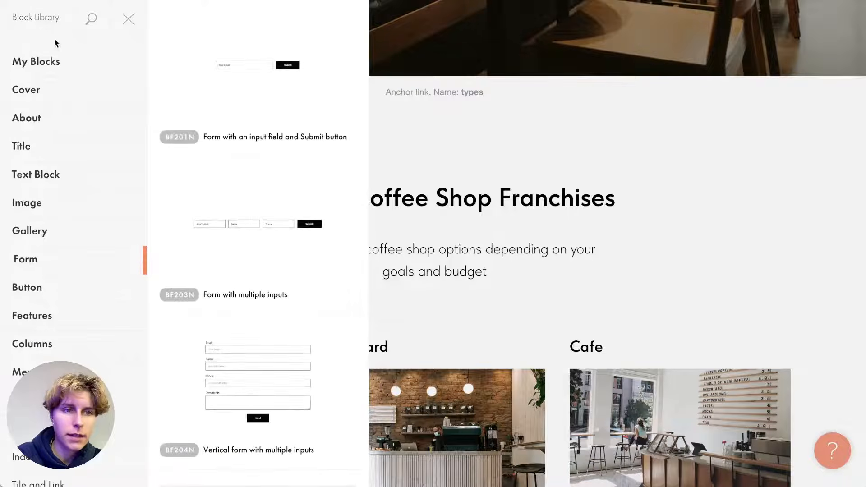
pyautogui.moveTo(20, 93)
pyautogui.scroll(-8, 263, 131)
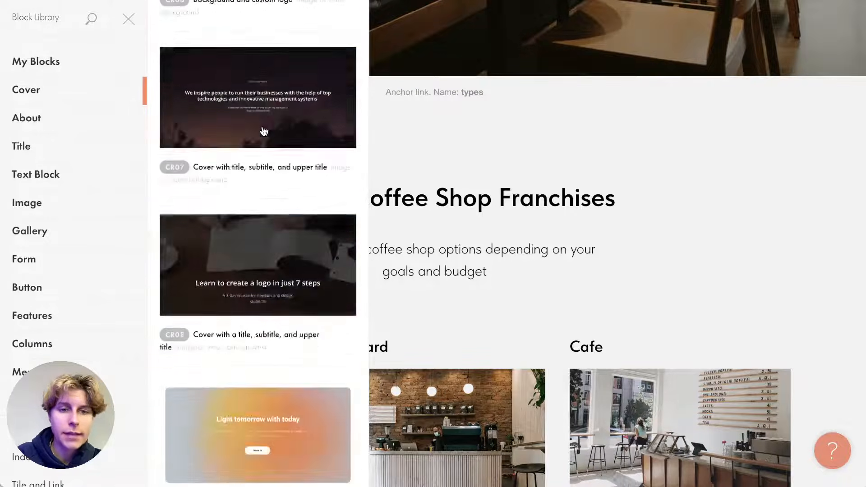
pyautogui.click(264, 130)
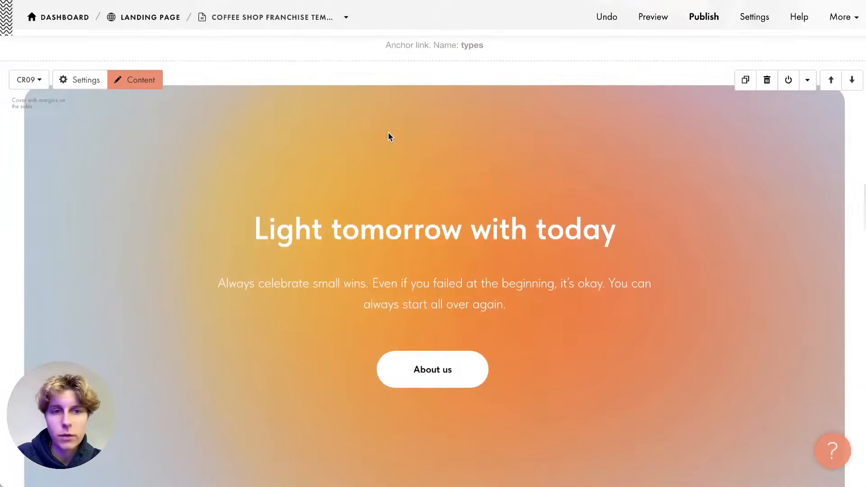
# Step: Look over the content fields, the settings and the layout of the new CR09 cover block
pyautogui.click(142, 82)
pyautogui.scroll(-2, 167, 179)
pyautogui.scroll(-5, 168, 179)
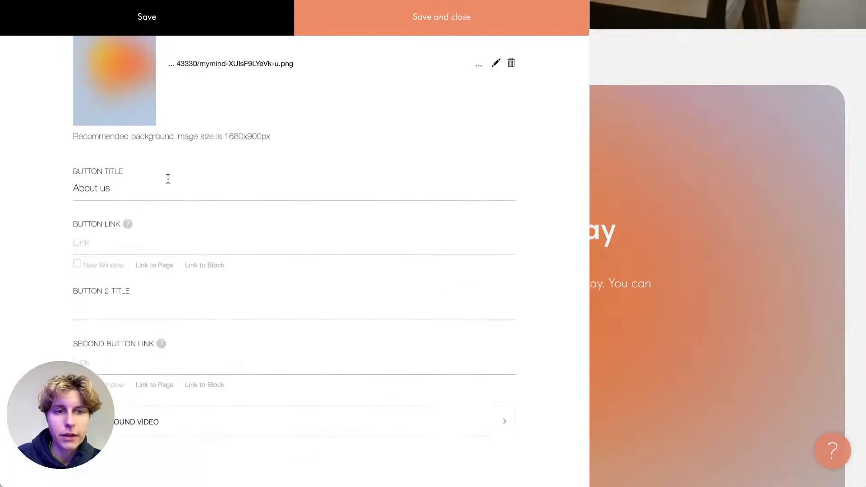
pyautogui.click(692, 224)
pyautogui.click(79, 82)
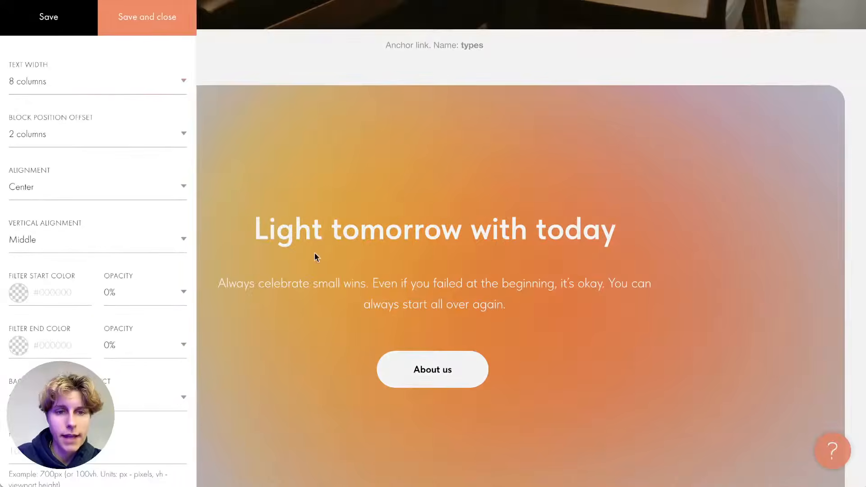
pyautogui.click(315, 254)
pyautogui.scroll(-1, 448, 413)
pyautogui.scroll(-1, 446, 412)
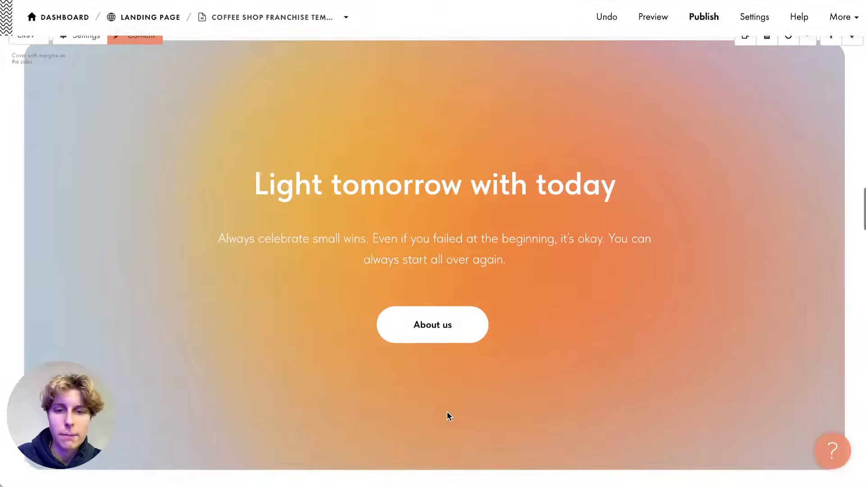
pyautogui.scroll(1, 444, 397)
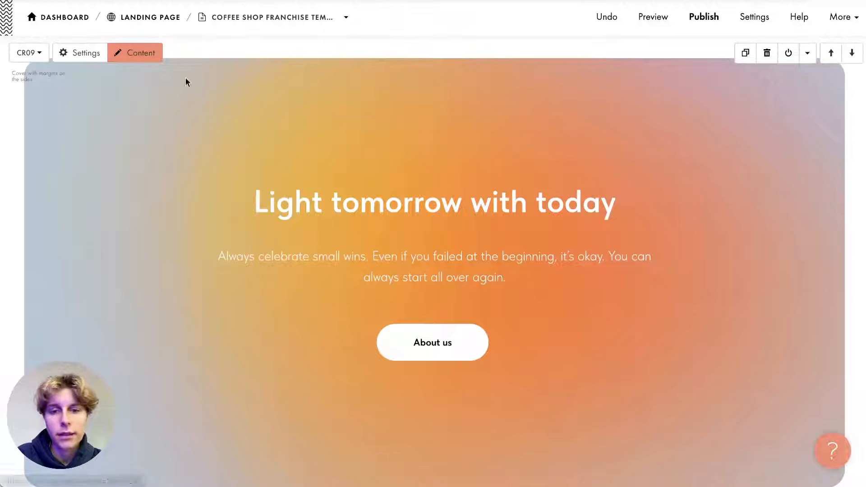
# Step: Open the CR09 cover block's content and change its button title to "Discover"
pyautogui.click(145, 53)
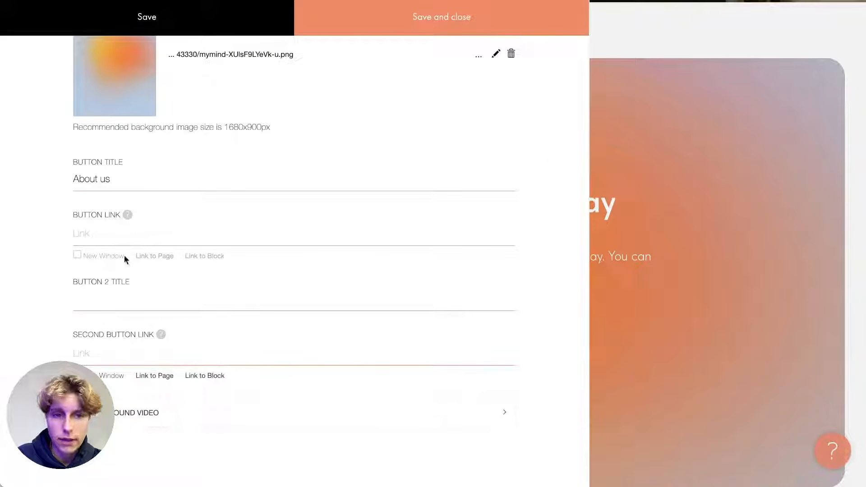
pyautogui.tripleClick(100, 180)
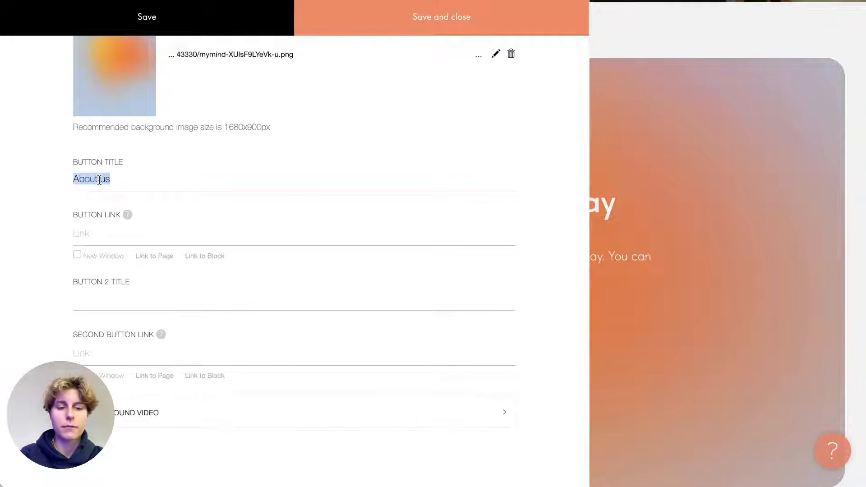
pyautogui.write('Disc')
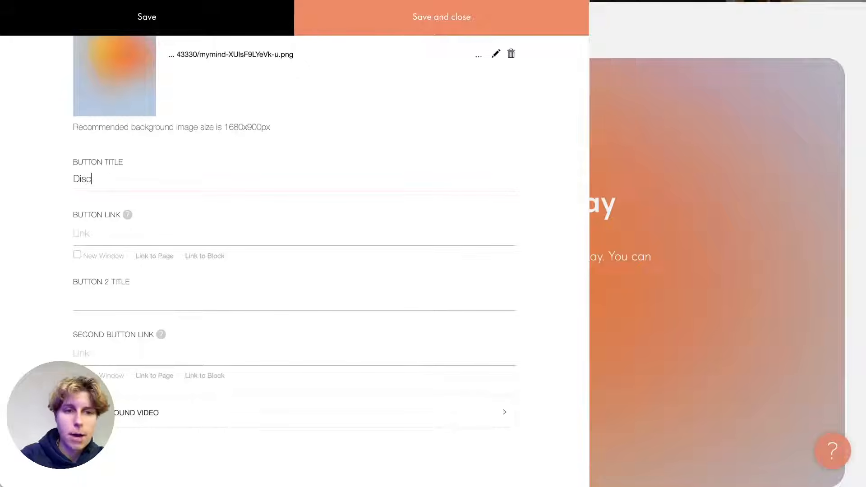
pyautogui.write('over')
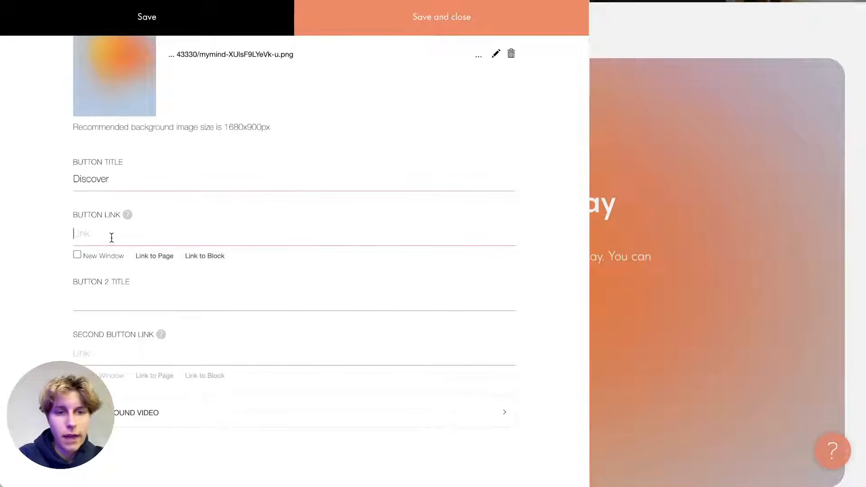
# Step: Set the cover's first button link to google.com, and save and close the content
pyautogui.click(85, 237)
pyautogui.write('goole')
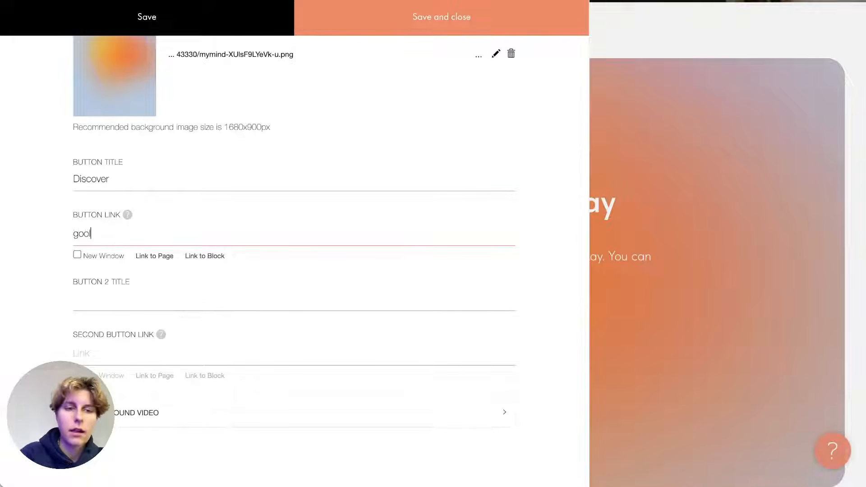
pyautogui.press('BackSpace')
pyautogui.press('BackSpace')
pyautogui.write('glke')
pyautogui.press('BackSpace')
pyautogui.press('BackSpace')
pyautogui.write('e')
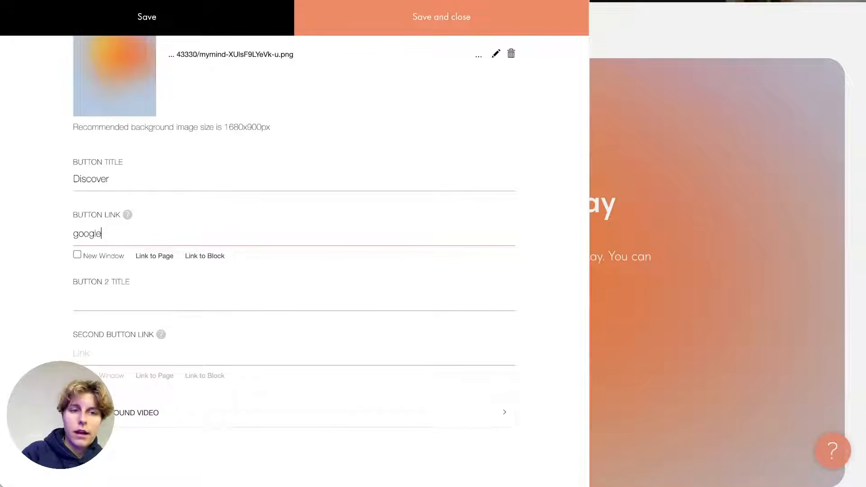
pyautogui.write('.com')
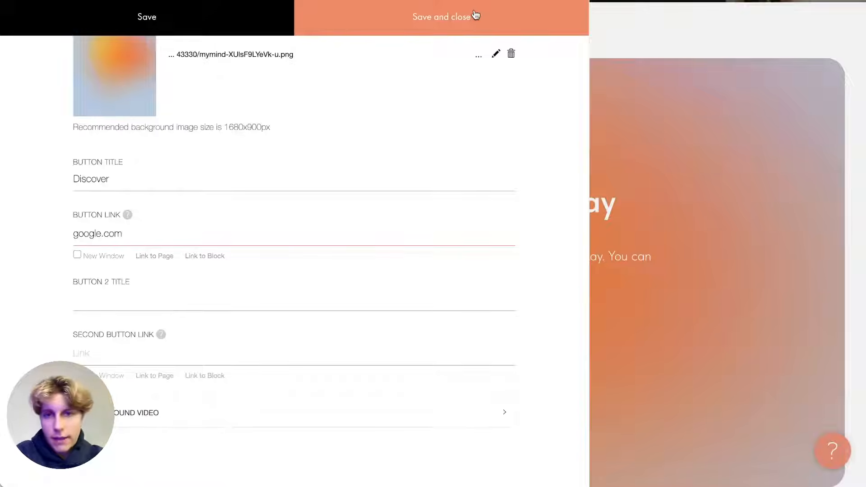
pyautogui.click(474, 15)
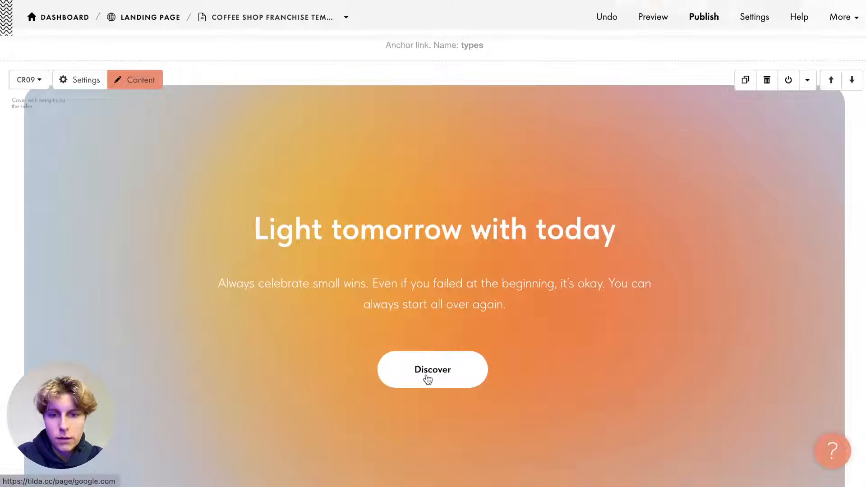
# Step: Test the cover's Discover button in the editor and in the page preview, and return to the editor
pyautogui.click(428, 379)
pyautogui.hscroll(-5, 428, 380)
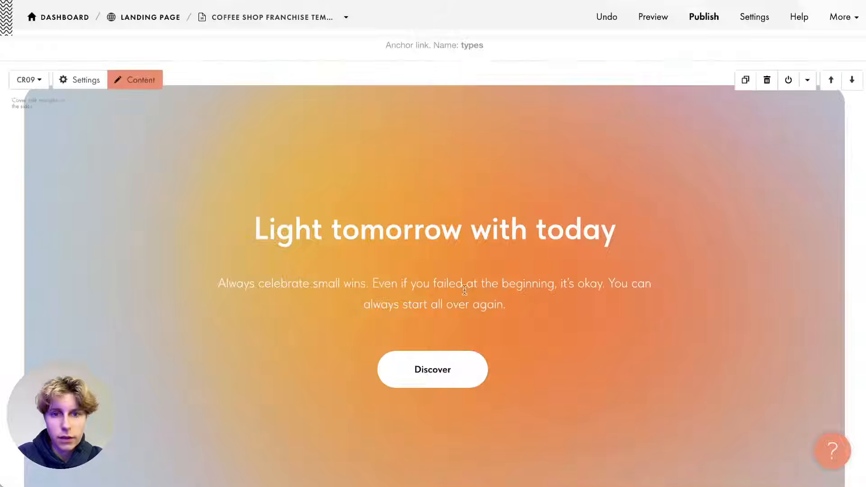
pyautogui.click(639, 21)
pyautogui.scroll(-15, 367, 203)
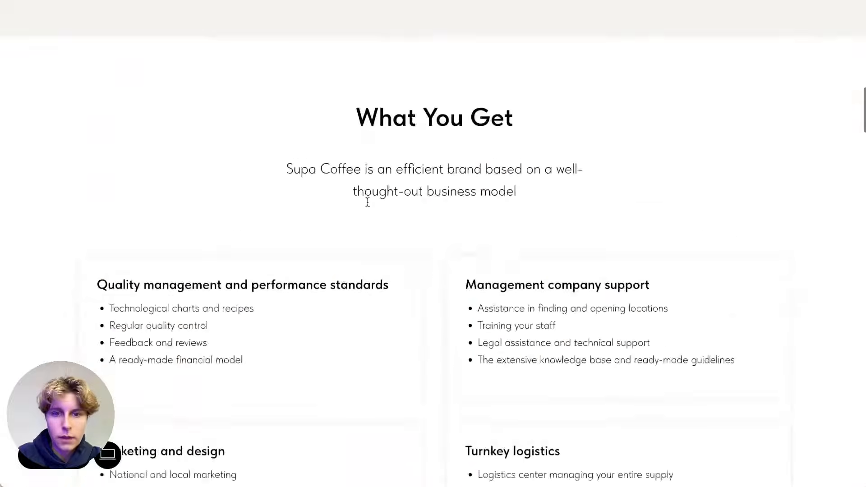
pyautogui.scroll(-10, 368, 204)
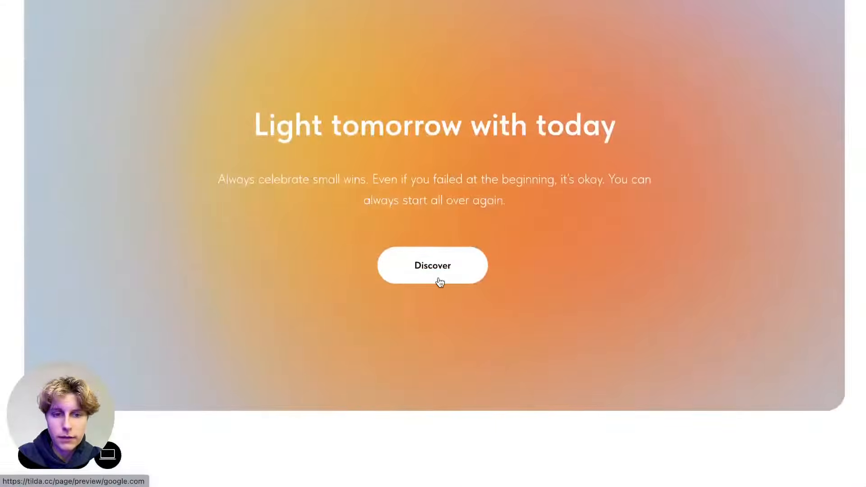
pyautogui.rightClick(441, 271)
pyautogui.click(473, 200)
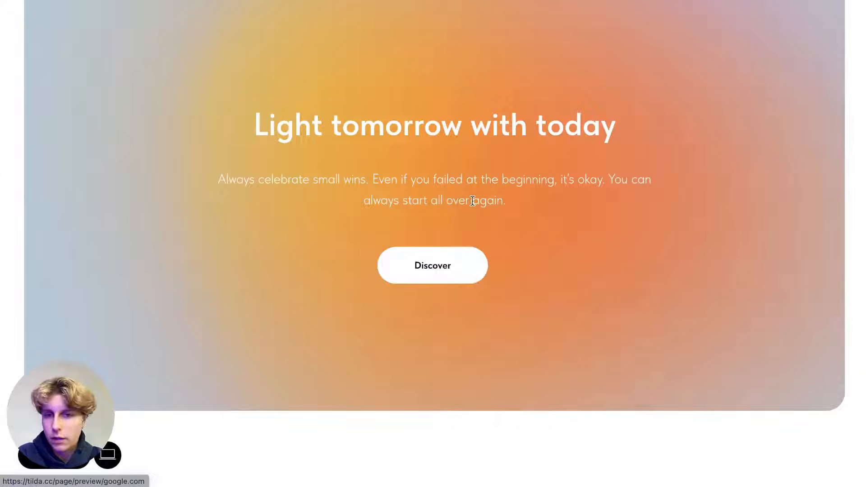
pyautogui.scroll(2, 472, 201)
pyautogui.scroll(-1, 433, 271)
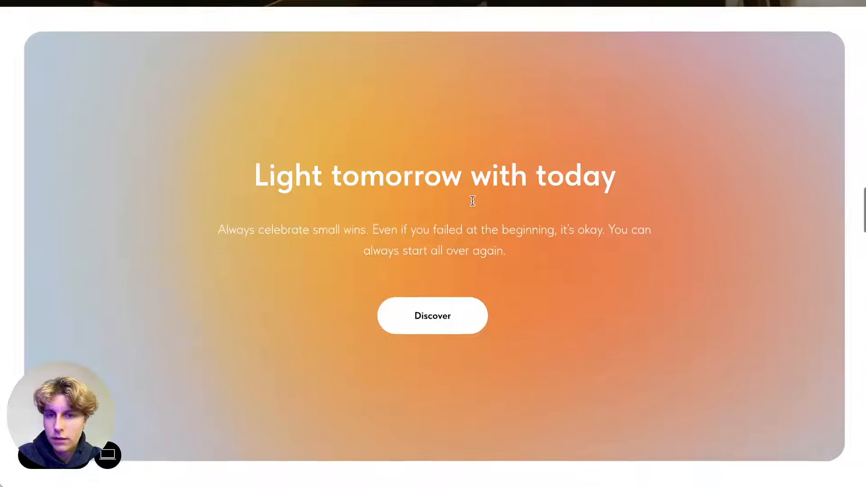
pyautogui.click(414, 307)
pyautogui.hscroll(-5, 389, 218)
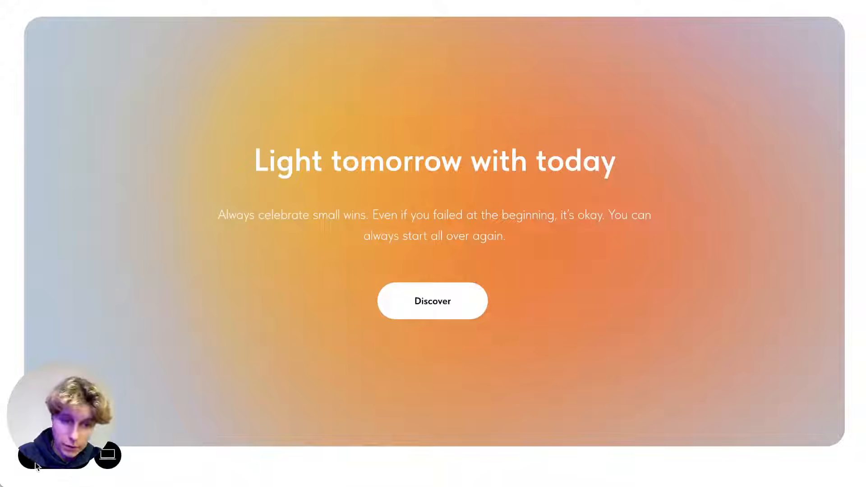
pyautogui.click(45, 457)
# Step: Reopen the CR09 cover block's content and open the photo search for its background image
pyautogui.scroll(-20, 448, 353)
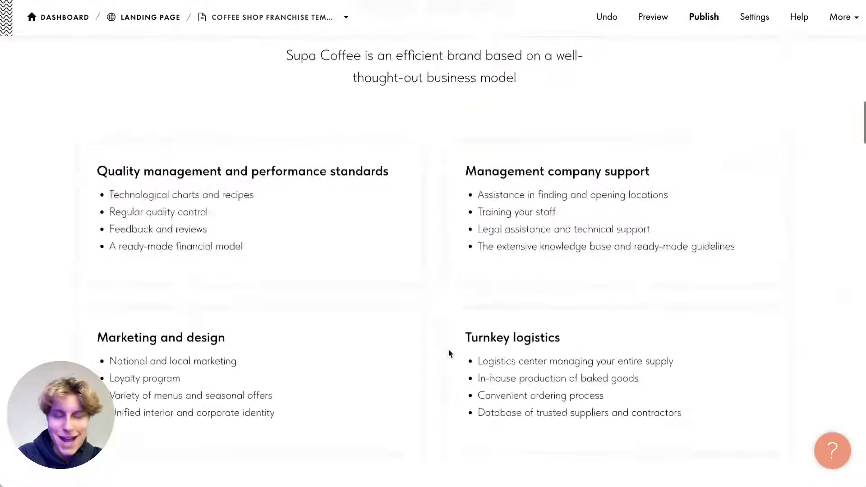
pyautogui.scroll(2, 448, 353)
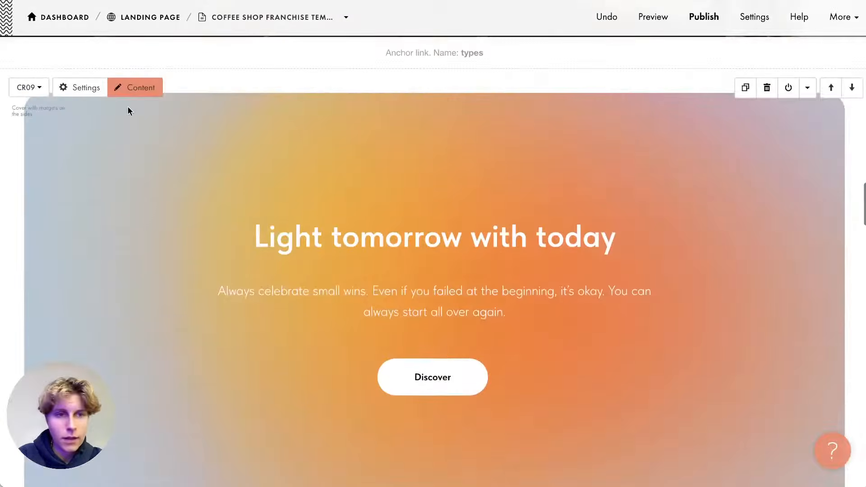
pyautogui.scroll(-1, 128, 111)
pyautogui.click(129, 59)
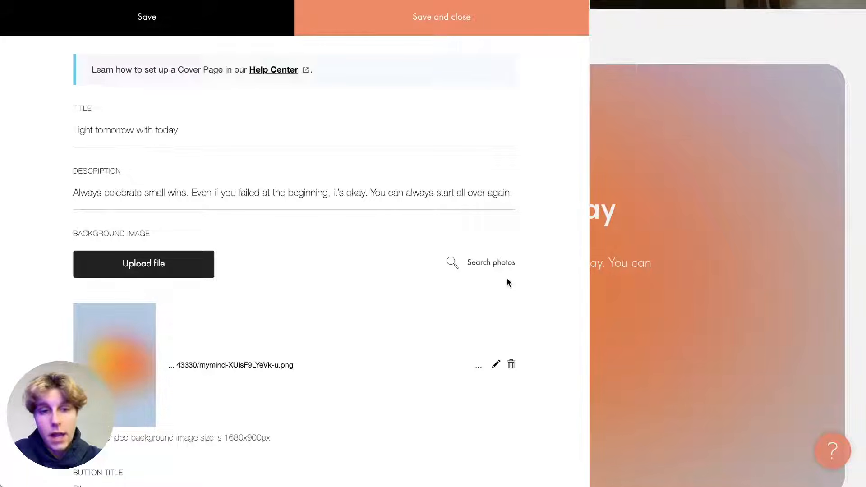
pyautogui.click(485, 267)
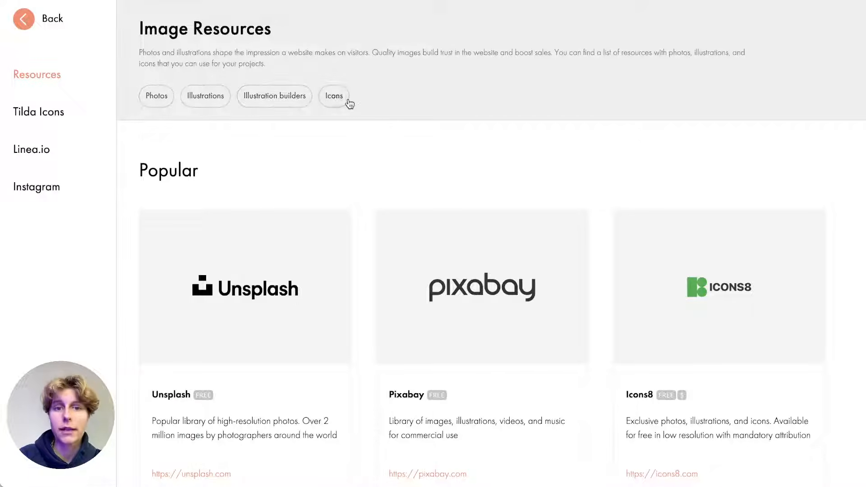
# Step: Look through the Image Resources page, including the popular sites and the list of photo libraries
pyautogui.scroll(-5, 364, 181)
pyautogui.scroll(1, 364, 184)
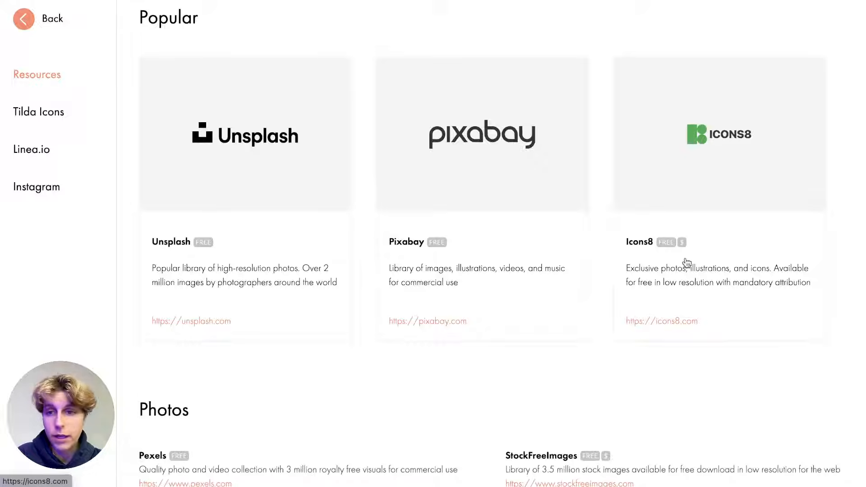
pyautogui.scroll(-3, 674, 249)
pyautogui.scroll(-5, 672, 248)
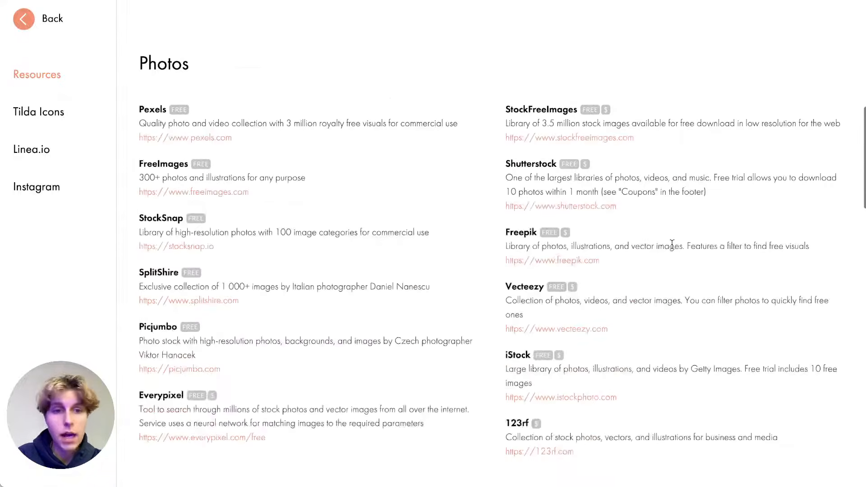
pyautogui.scroll(6, 372, 101)
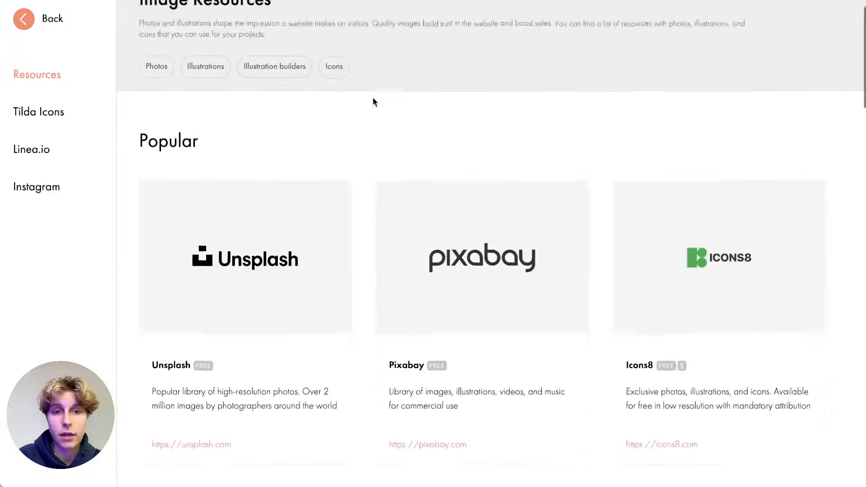
pyautogui.scroll(-15, 372, 101)
pyautogui.scroll(15, 373, 101)
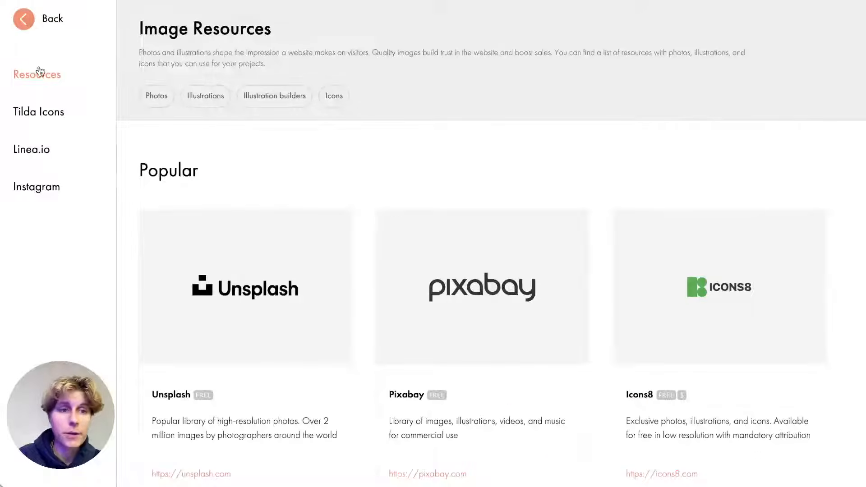
# Step: Browse Tilda Icons through the Kids Education, St. Valentines Day, Medicine, Music Class and Event Agency categories
pyautogui.click(48, 116)
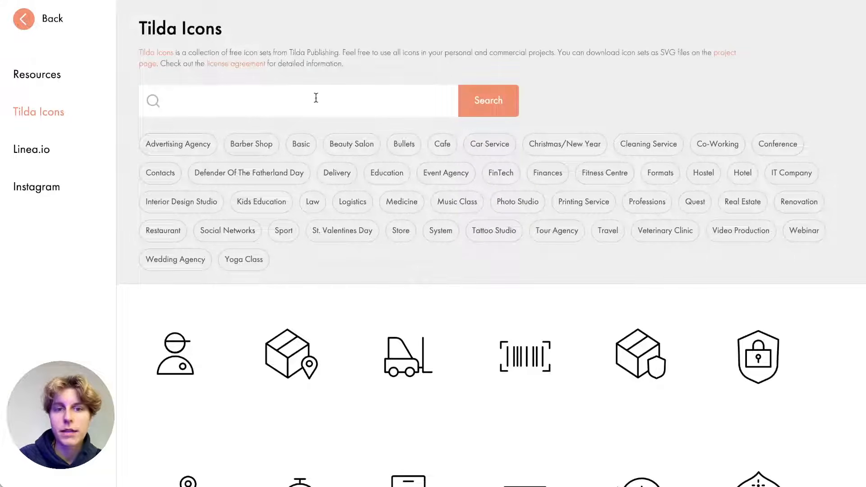
pyautogui.click(274, 206)
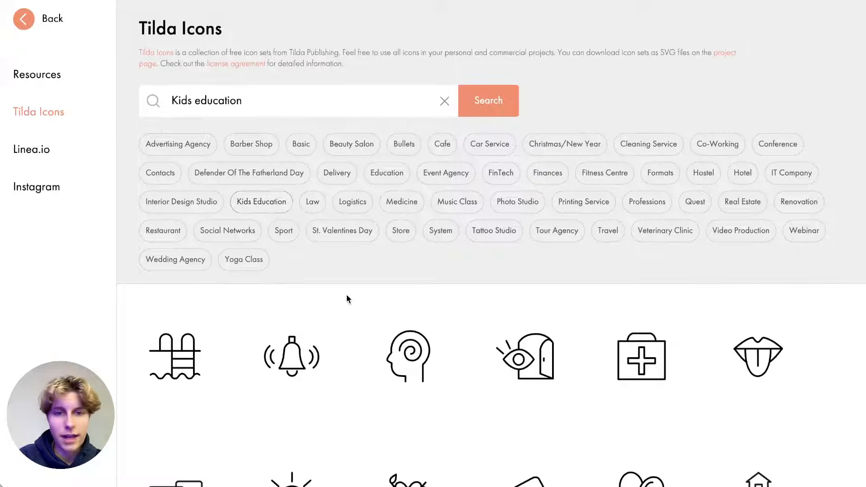
pyautogui.click(344, 240)
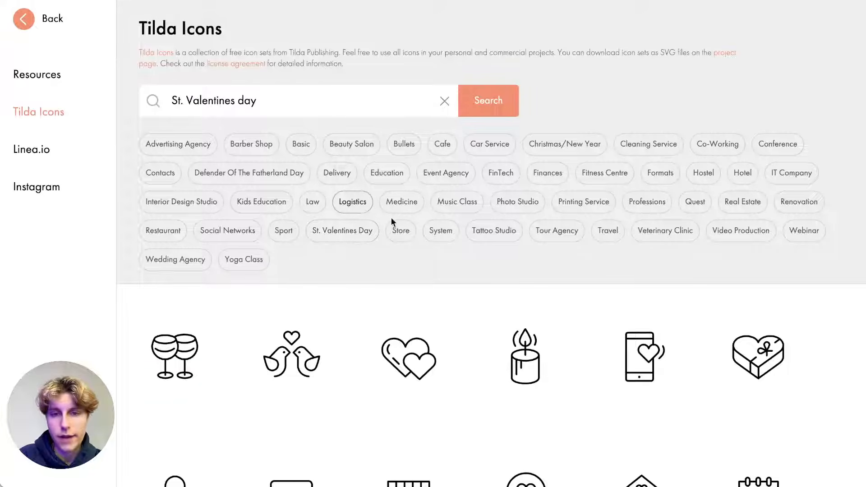
pyautogui.click(405, 208)
pyautogui.click(476, 204)
pyautogui.click(453, 168)
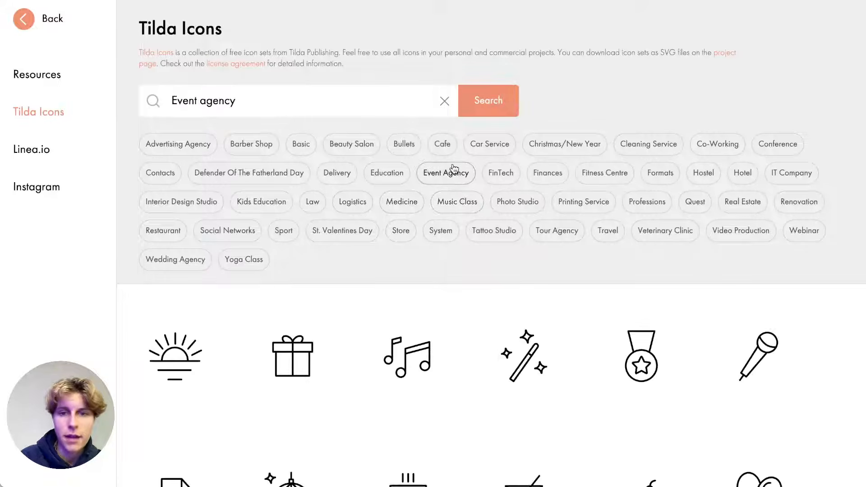
# Step: View the Music Class icons in Tilda Icons, return to the cover's content and close it with its changes saved
pyautogui.click(466, 208)
pyautogui.scroll(-5, 410, 288)
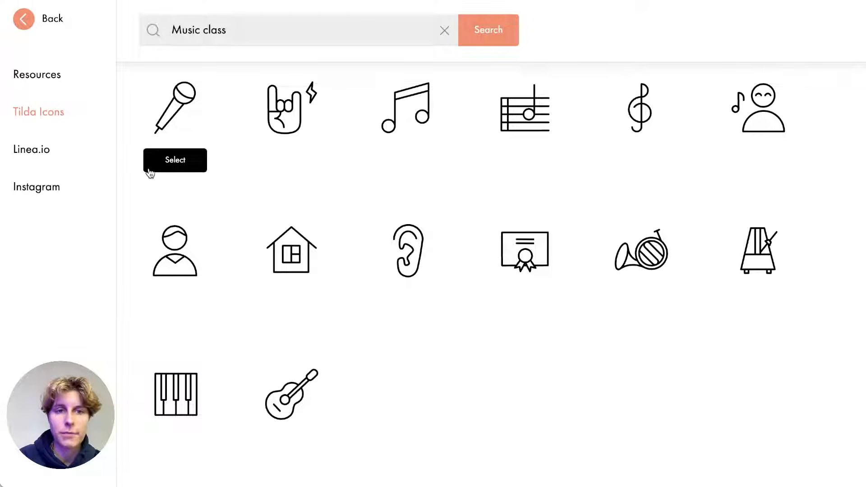
pyautogui.click(21, 16)
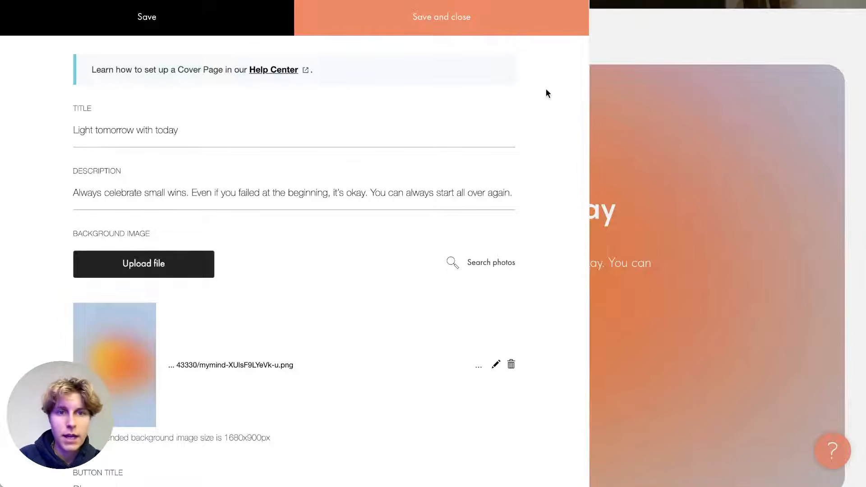
pyautogui.click(518, 34)
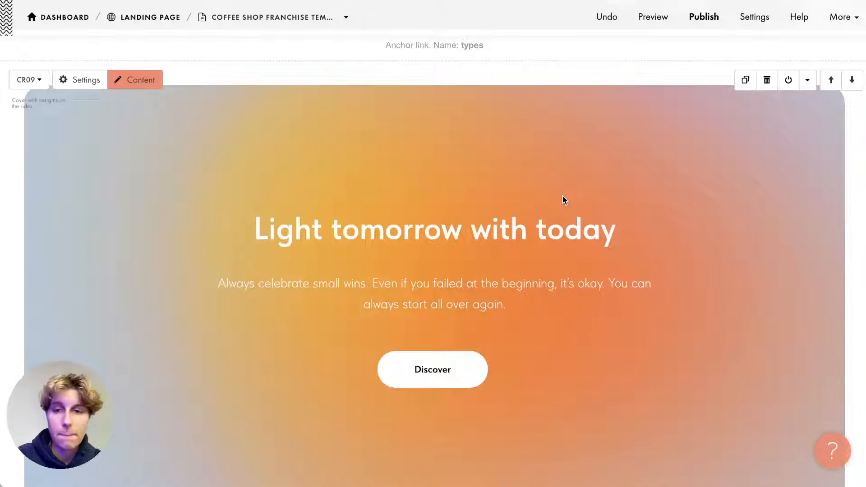
# Step: Delete the CR09 cover block titled "Light tomorrow with today" and return to the start of the page
pyautogui.scroll(20, 564, 201)
pyautogui.scroll(-20, 565, 200)
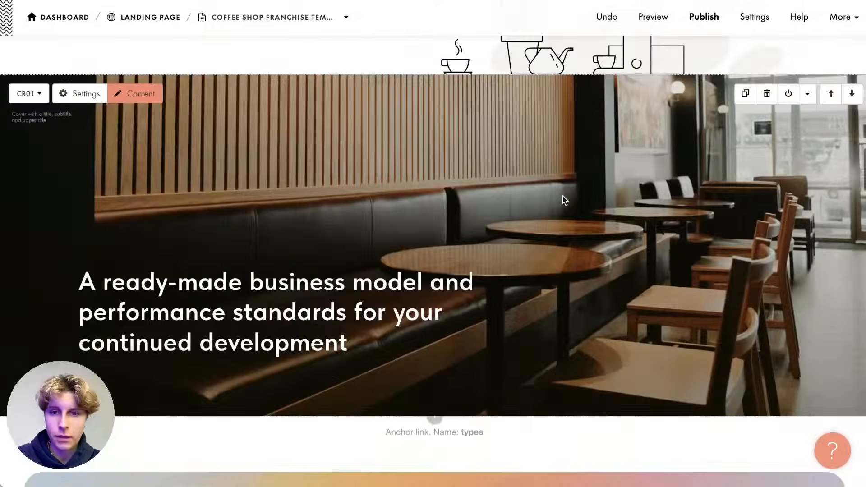
pyautogui.scroll(-10, 565, 200)
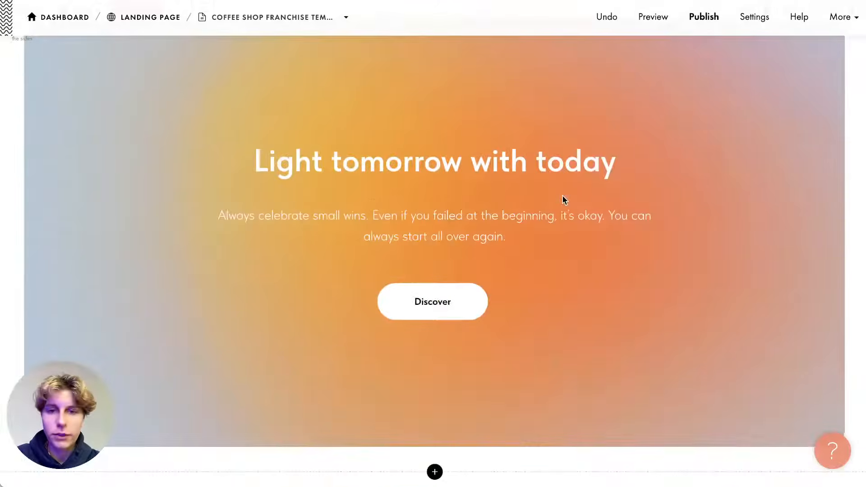
pyautogui.scroll(2, 645, 164)
pyautogui.click(767, 106)
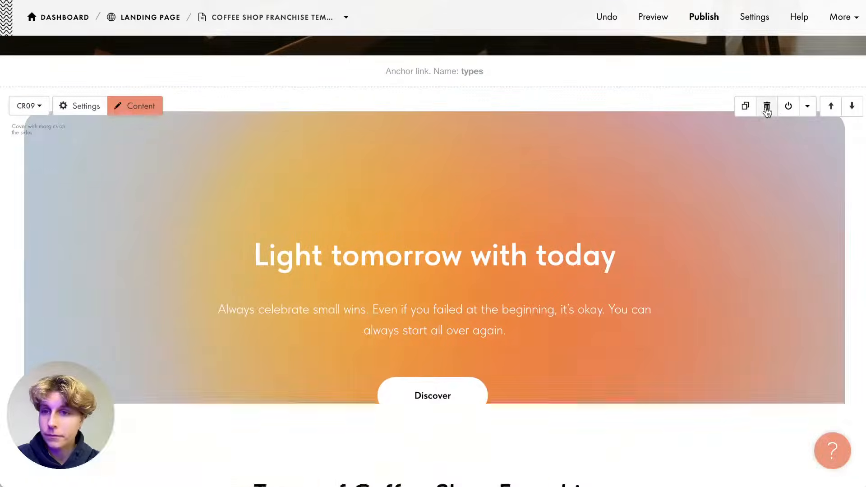
pyautogui.scroll(20, 422, 183)
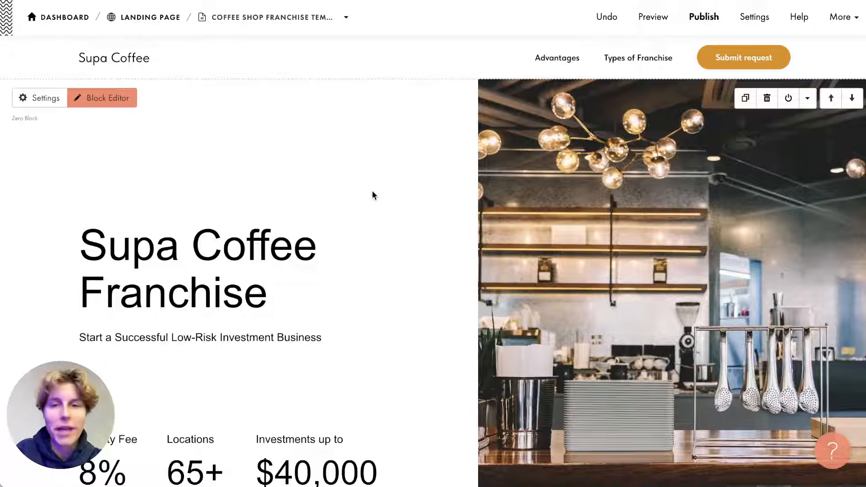
# Step: Publish the page with the site address supa-coffee-franchise.tilda.ws
pyautogui.scroll(-1, 373, 195)
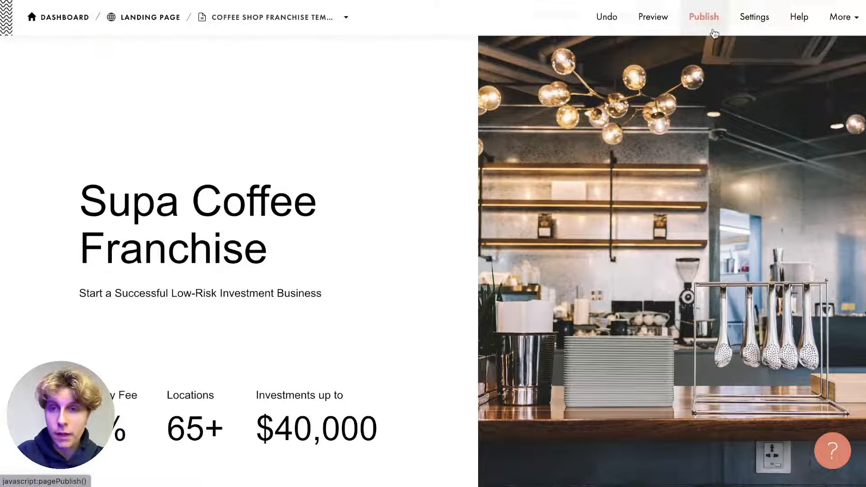
pyautogui.click(703, 17)
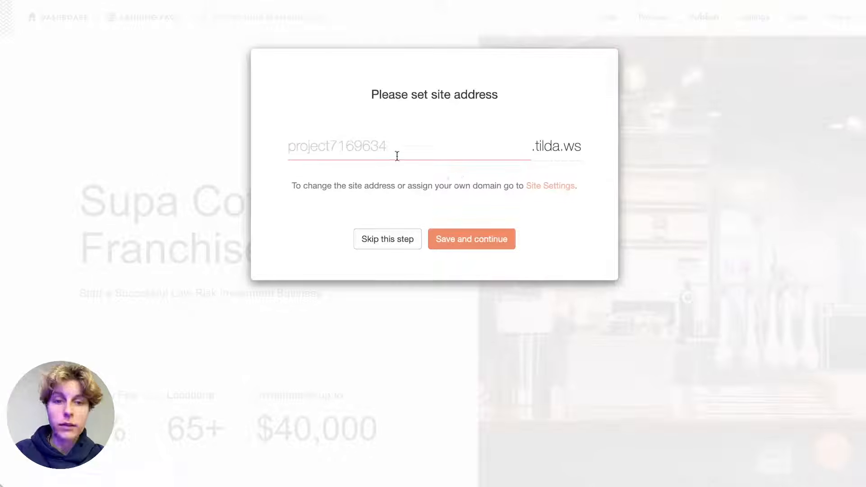
pyautogui.write('sup')
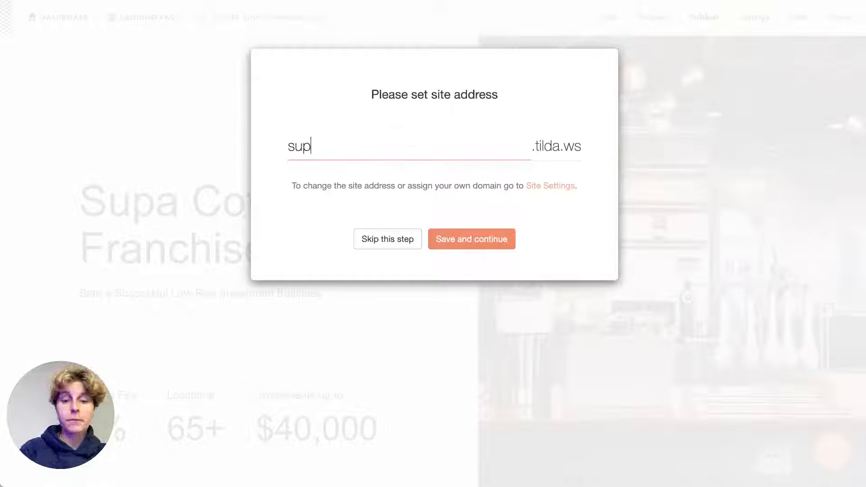
pyautogui.write('a')
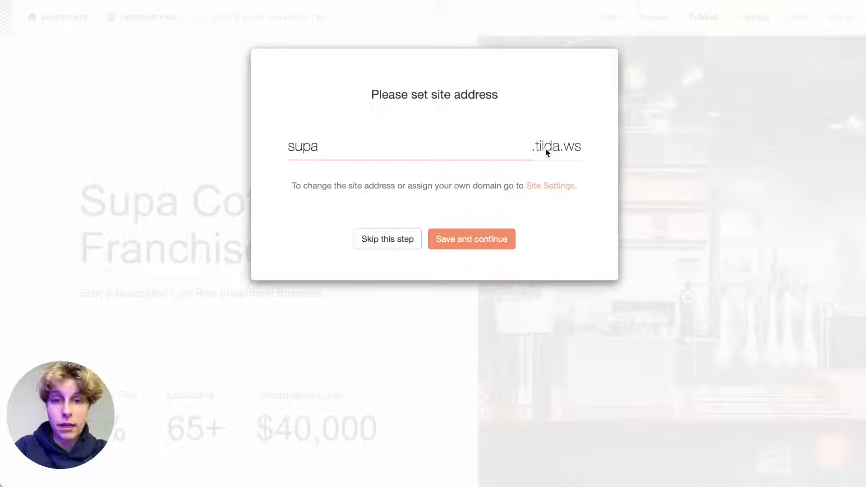
pyautogui.moveTo(321, 147); pyautogui.dragTo(272, 149)
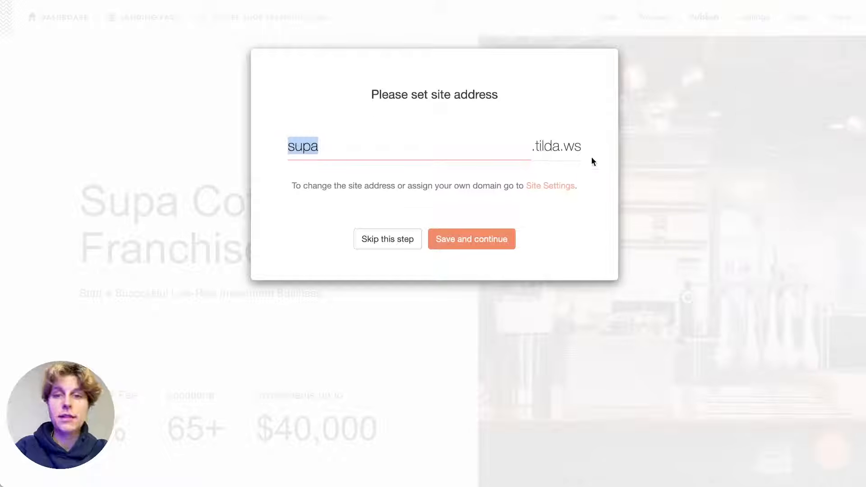
pyautogui.click(429, 149)
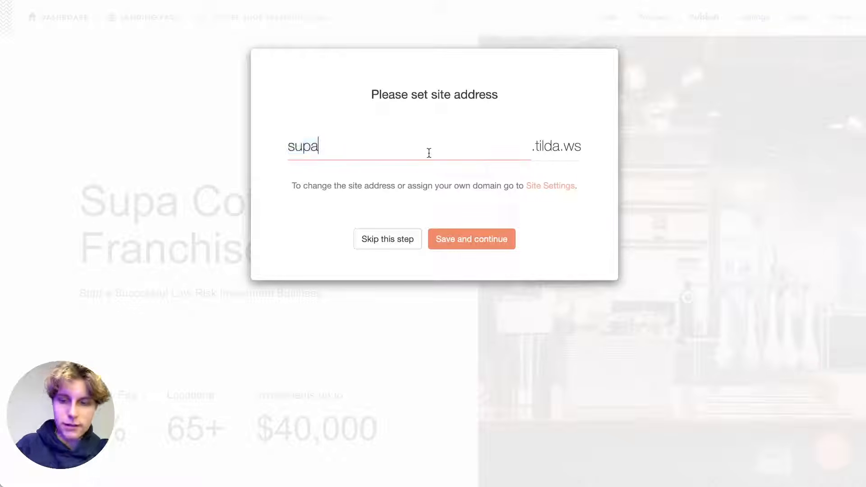
pyautogui.write('-coffe')
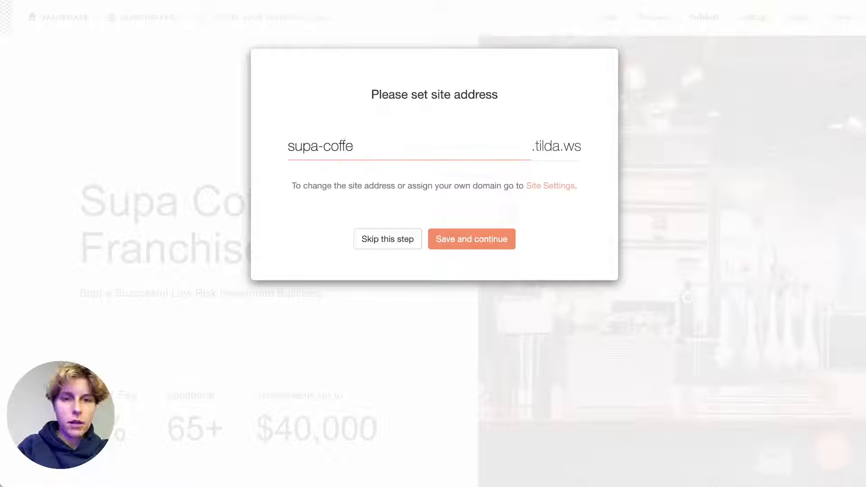
pyautogui.write('e-francho')
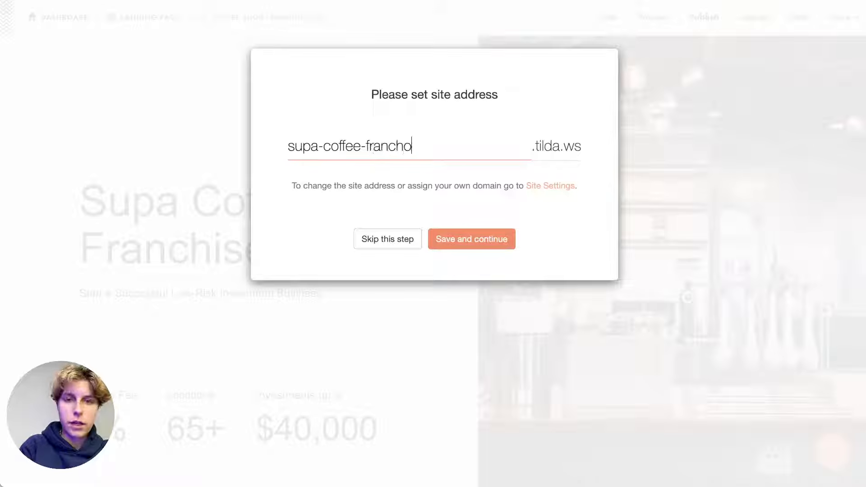
pyautogui.press('BackSpace')
pyautogui.write('ise')
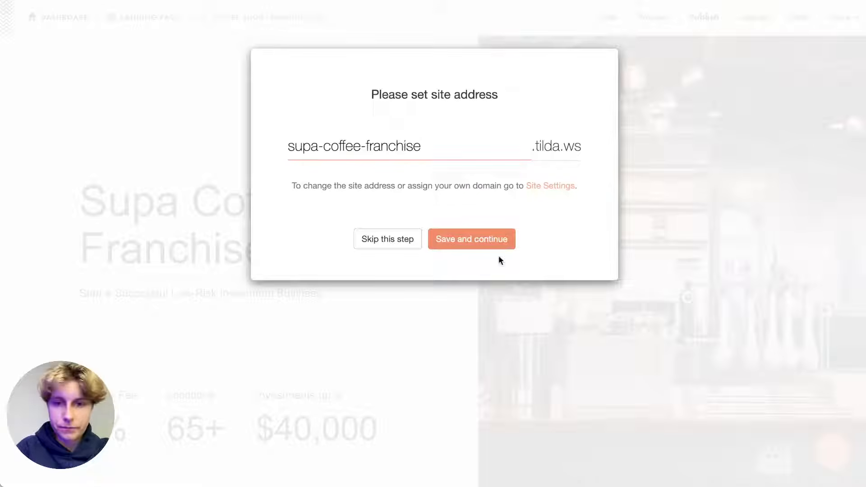
pyautogui.click(493, 244)
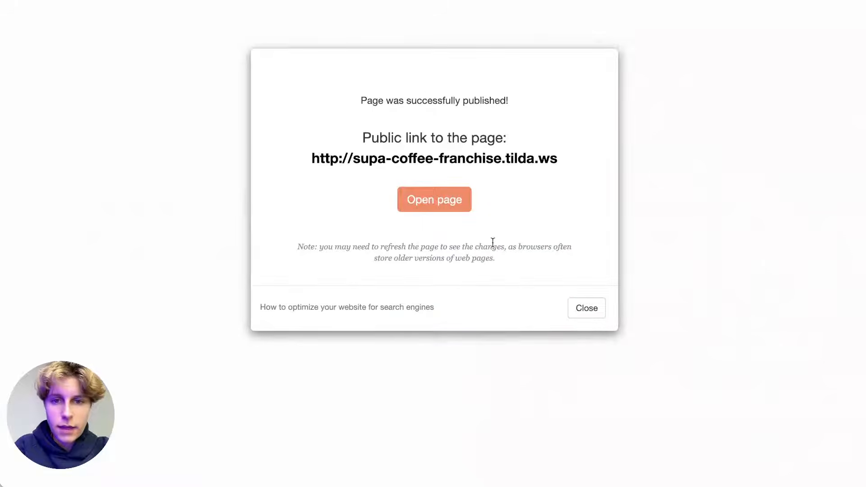
# Step: Open the published page, review its sections down to the franchise request form, and return to the page editor
pyautogui.click(541, 168)
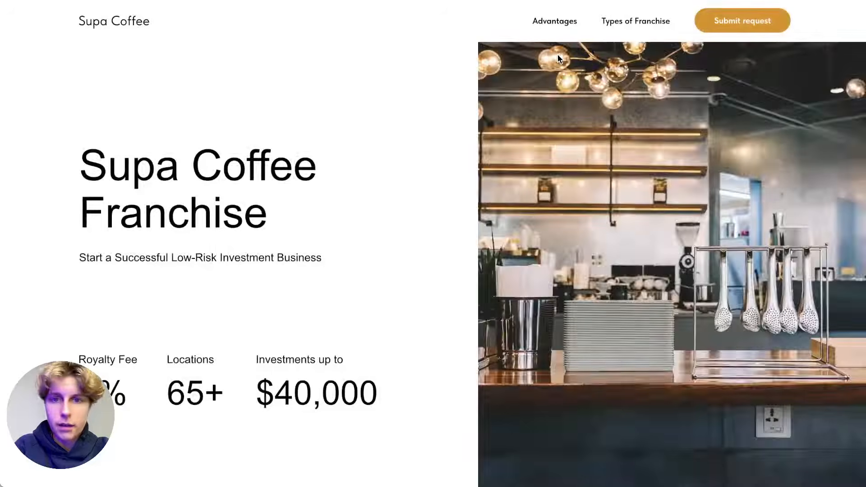
pyautogui.scroll(-15, 557, 58)
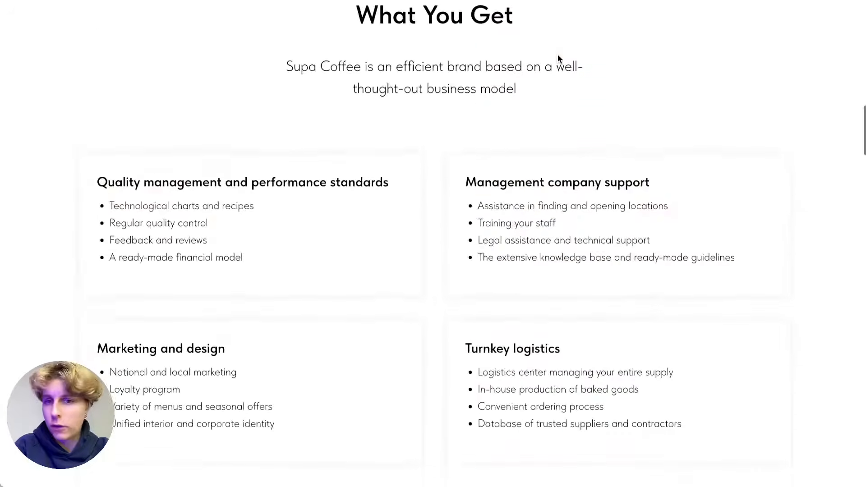
pyautogui.scroll(1, 558, 54)
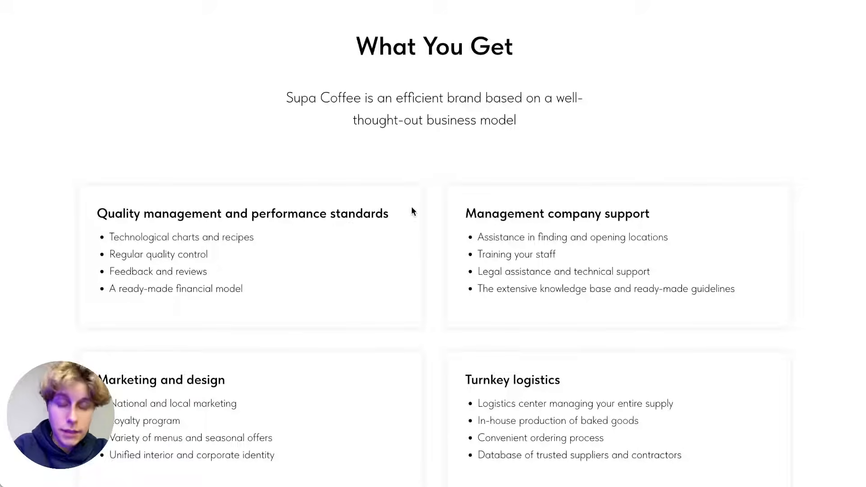
pyautogui.scroll(-15, 412, 209)
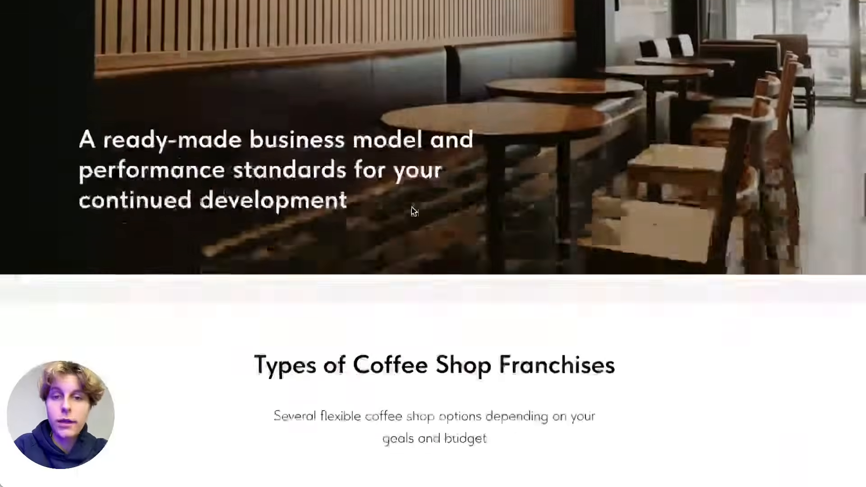
pyautogui.scroll(-20, 412, 207)
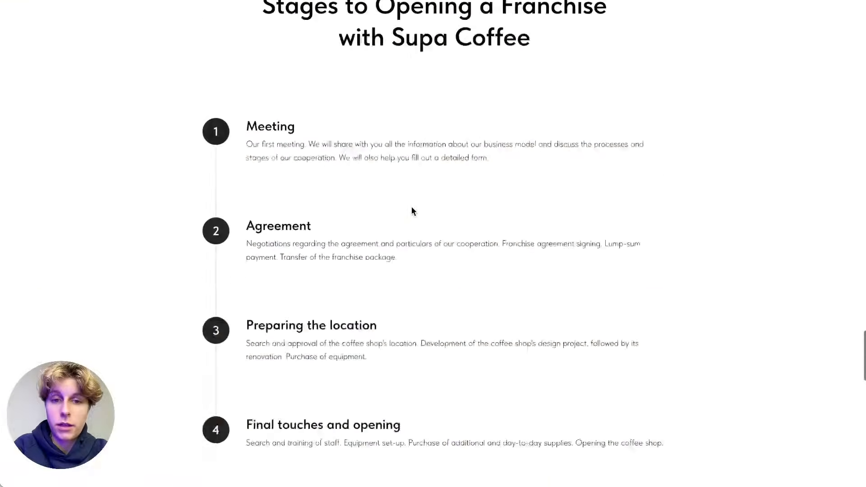
pyautogui.scroll(-2, 412, 211)
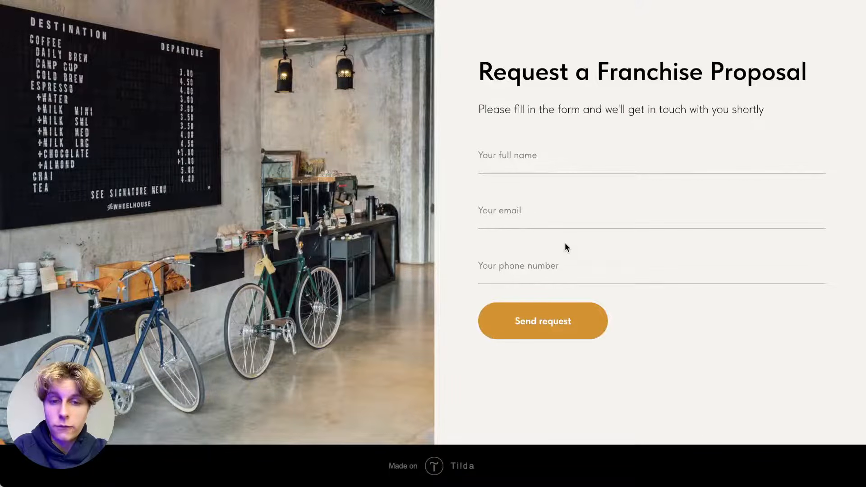
pyautogui.scroll(20, 565, 247)
pyautogui.hotkey('ctrl', 'w')
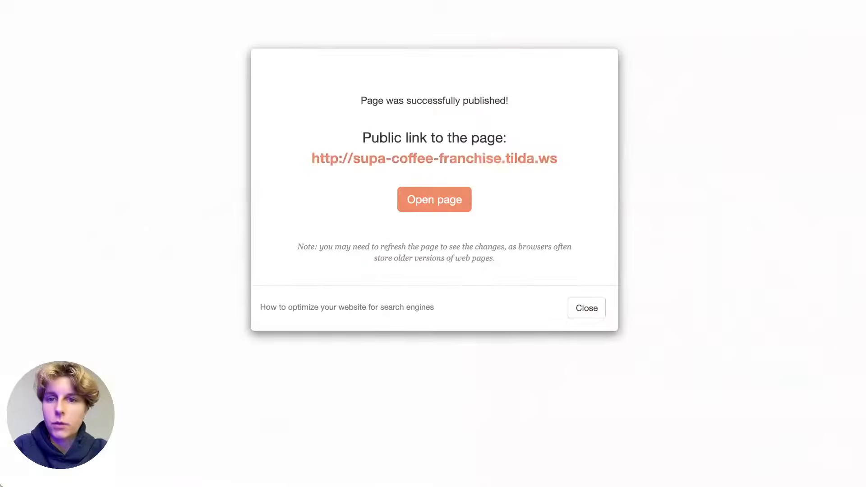
pyautogui.click(585, 307)
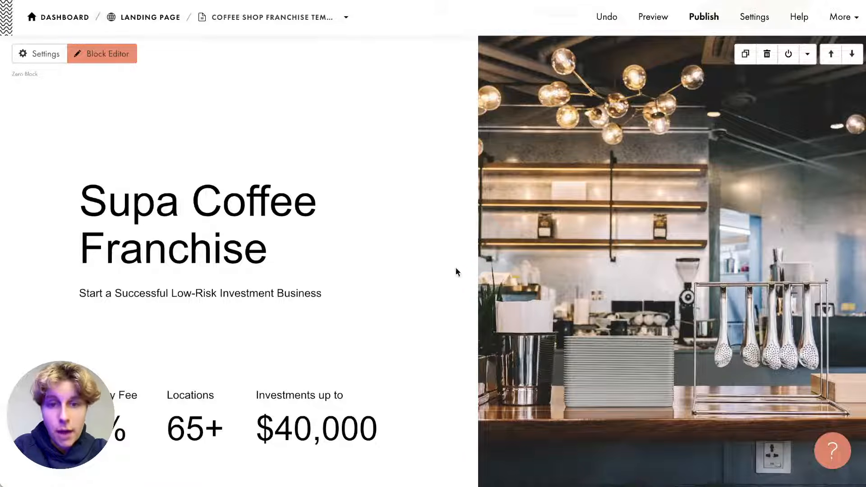
# Step: Open the first Zero Block for editing and freely reposition its $40,000 text, photo, title, subtitle and 8% text
pyautogui.click(95, 67)
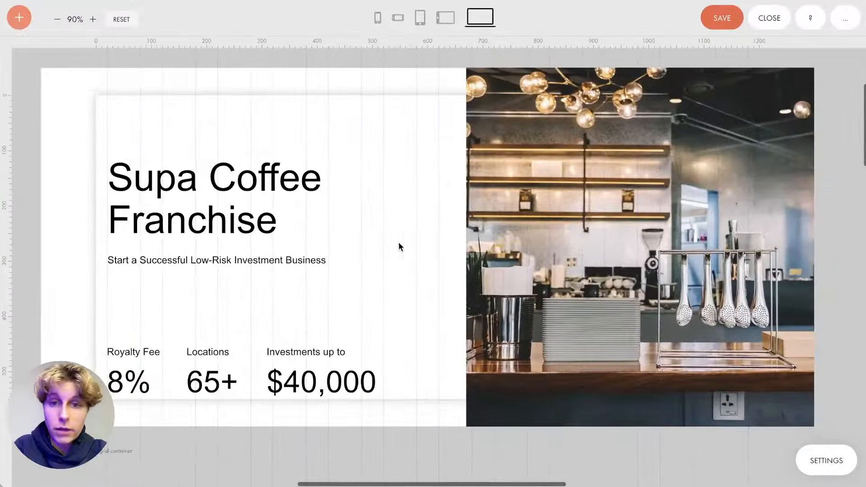
pyautogui.hscroll(-1, 418, 244)
pyautogui.click(364, 370)
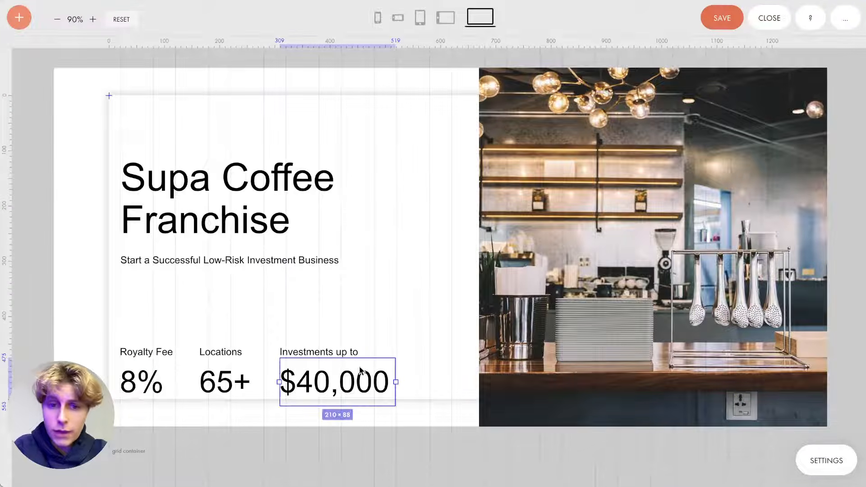
pyautogui.moveTo(343, 369); pyautogui.dragTo(510, 256)
pyautogui.moveTo(503, 174); pyautogui.dragTo(595, 301)
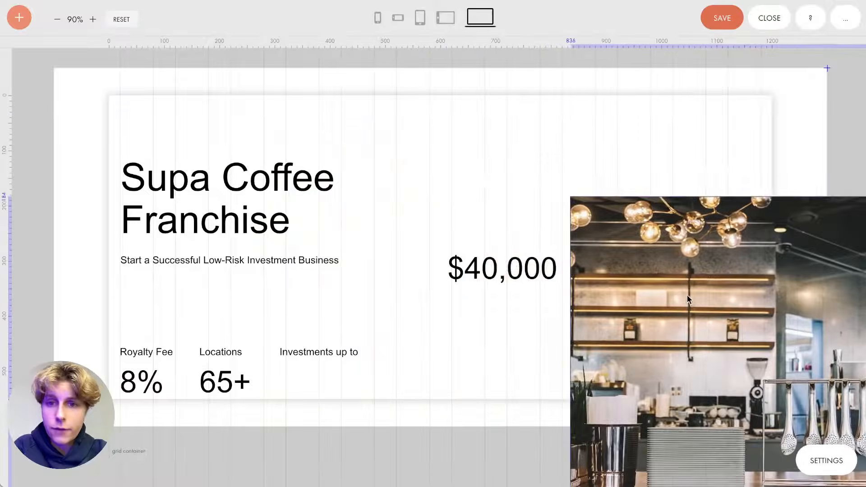
pyautogui.click(271, 193)
pyautogui.moveTo(270, 193); pyautogui.dragTo(509, 169)
pyautogui.moveTo(231, 256); pyautogui.dragTo(104, 346)
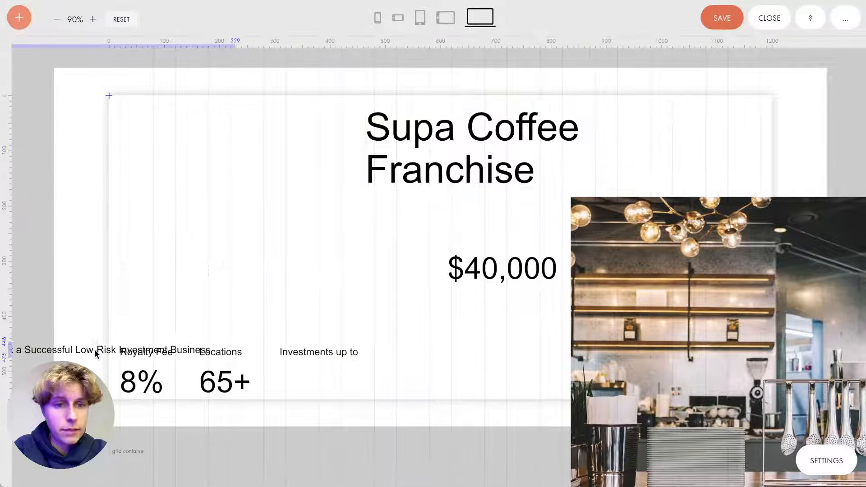
pyautogui.moveTo(165, 383); pyautogui.dragTo(375, 222)
# Step: Delete the subtitle and the Royalty Fee, Locations, 65+ and Investments texts, and move the title to the block's lower left
pyautogui.click(141, 362)
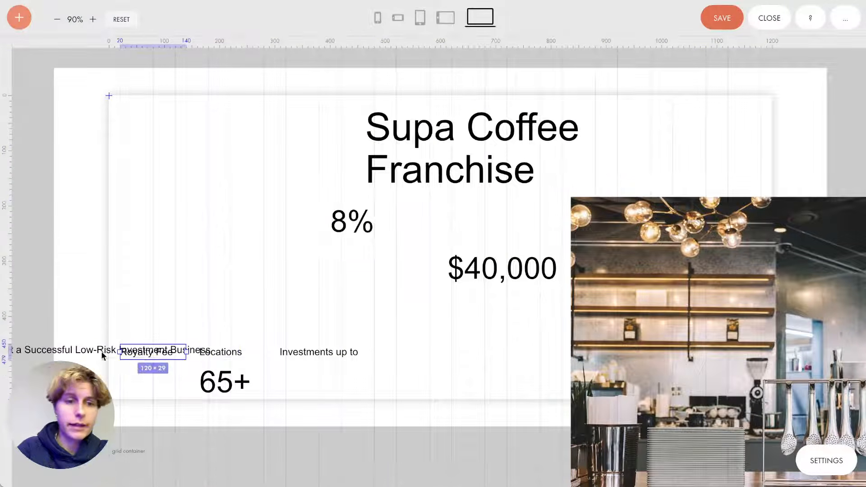
pyautogui.click(103, 354)
pyautogui.press('Delete')
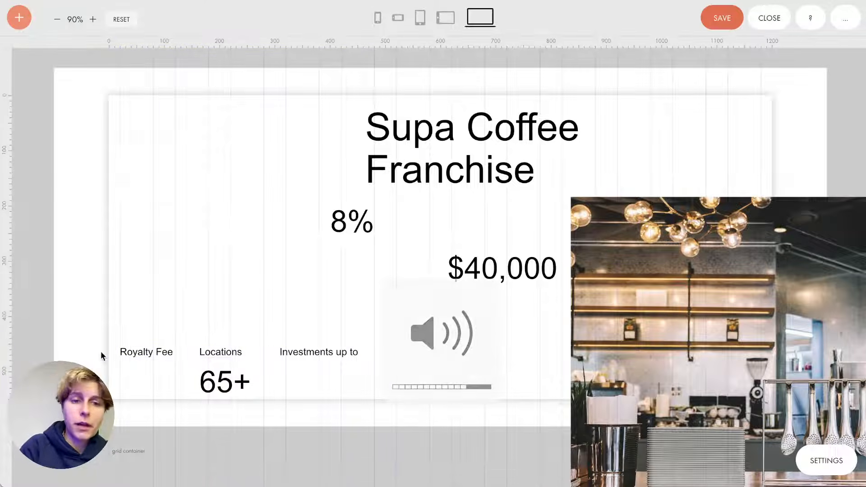
pyautogui.click(129, 354)
pyautogui.press('Delete')
pyautogui.moveTo(474, 116); pyautogui.dragTo(230, 299)
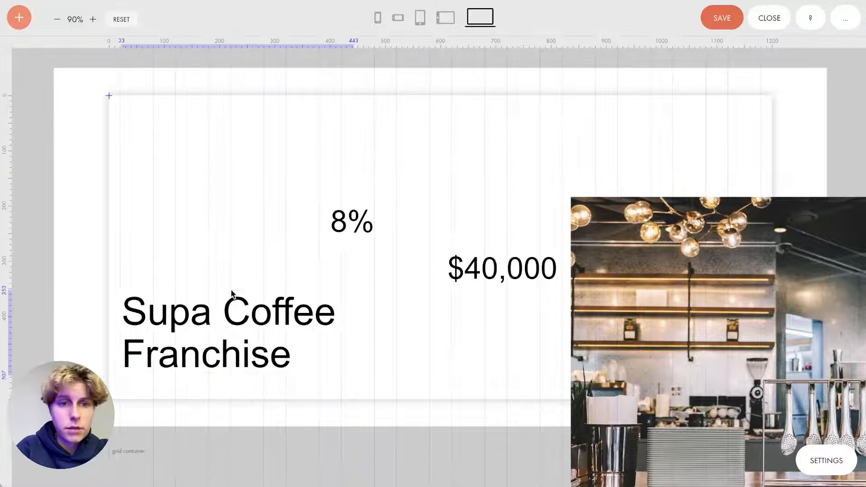
# Step: Delete the 8% and $40,000 texts and the coffee shop photo from the block
pyautogui.click(356, 222)
pyautogui.click(514, 277)
pyautogui.keyDown('shift'); pyautogui.click(356, 238); pyautogui.keyUp('shift')
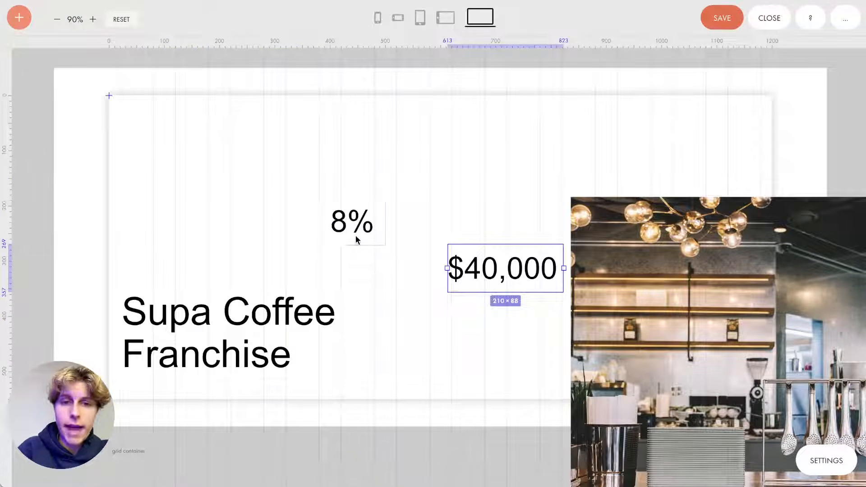
pyautogui.press('Delete')
pyautogui.click(654, 305)
pyautogui.press('Delete')
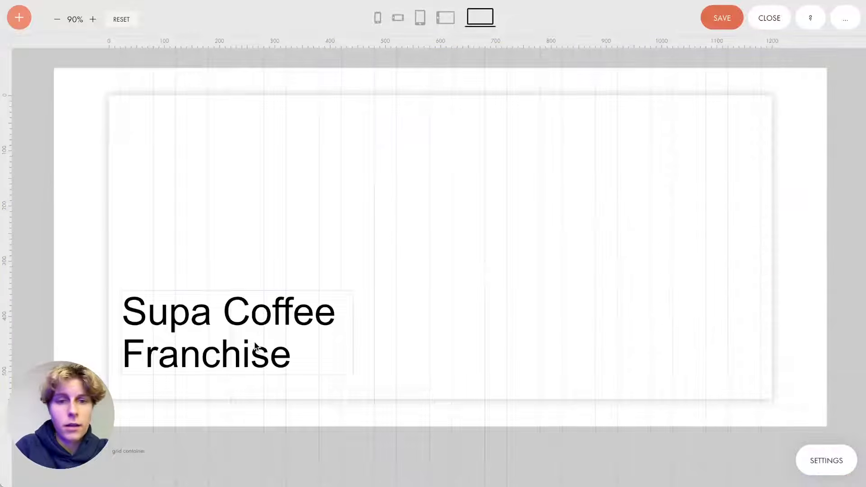
# Step: Move the title to the middle of the block and change its text to "Zero Block"
pyautogui.moveTo(257, 353); pyautogui.dragTo(479, 255)
pyautogui.doubleClick(476, 244)
pyautogui.write('Zero Block')
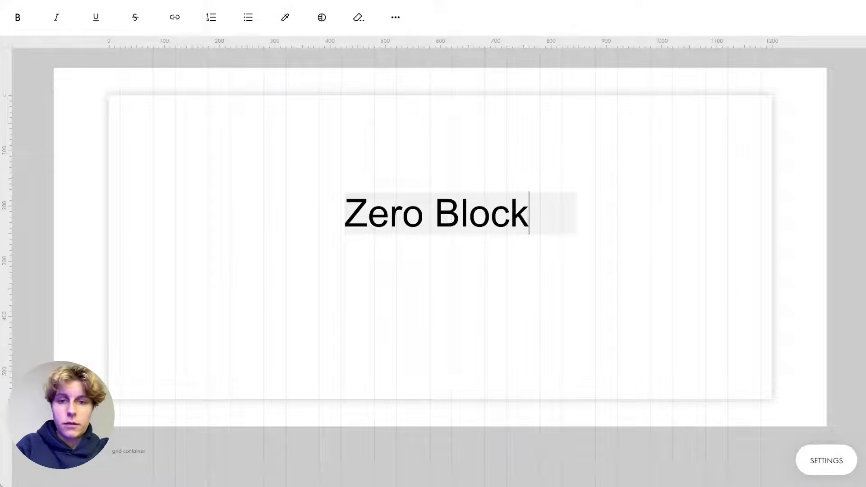
# Step: Centre the "Zero Block" title horizontally in the block and set its text alignment to Center
pyautogui.click(510, 147)
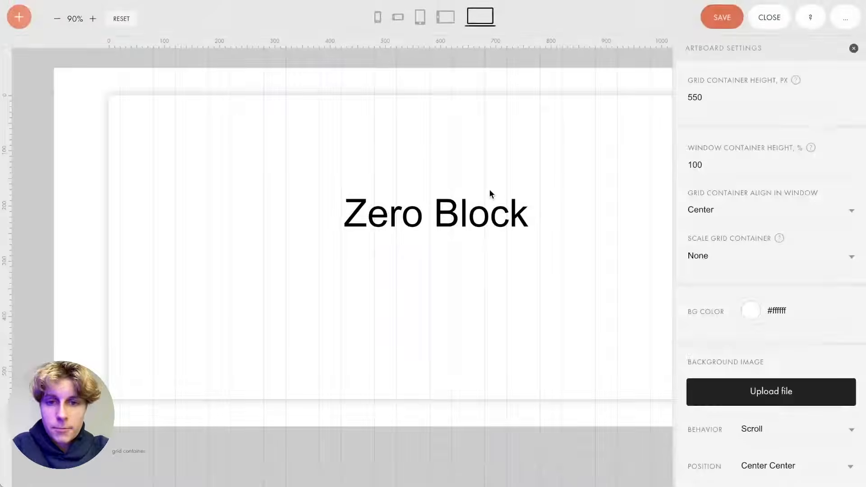
pyautogui.click(476, 222)
pyautogui.click(482, 152)
pyautogui.click(478, 214)
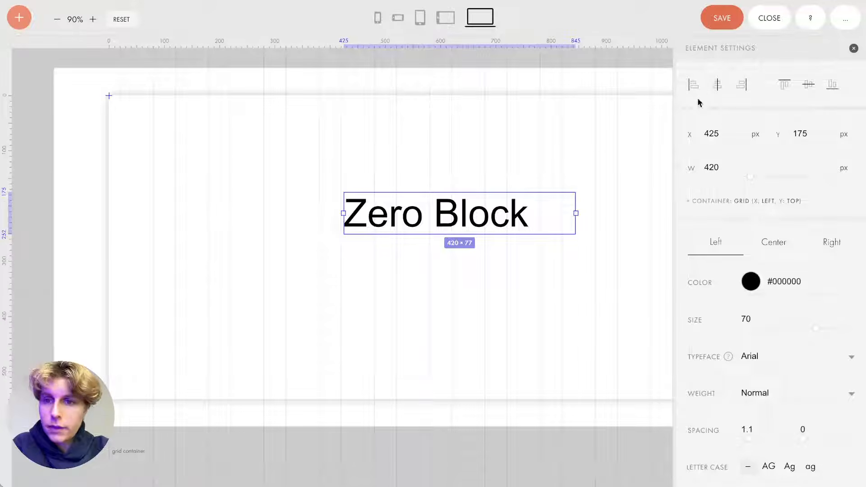
pyautogui.click(715, 85)
pyautogui.click(487, 148)
pyautogui.click(448, 215)
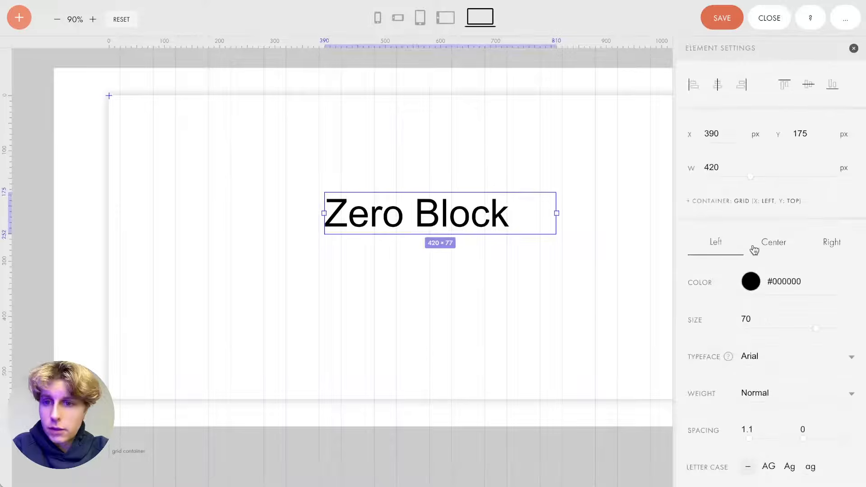
pyautogui.click(775, 245)
pyautogui.press('Escape')
pyautogui.click(853, 48)
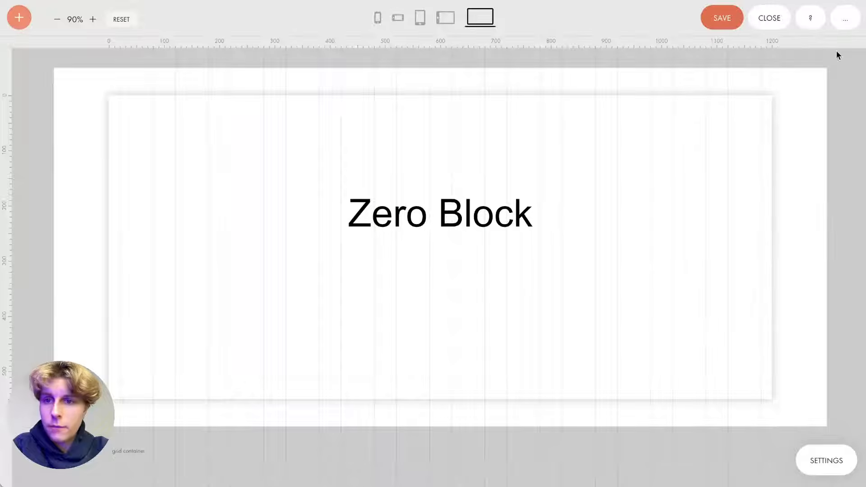
# Step: Centre the title vertically in the block
pyautogui.click(433, 219)
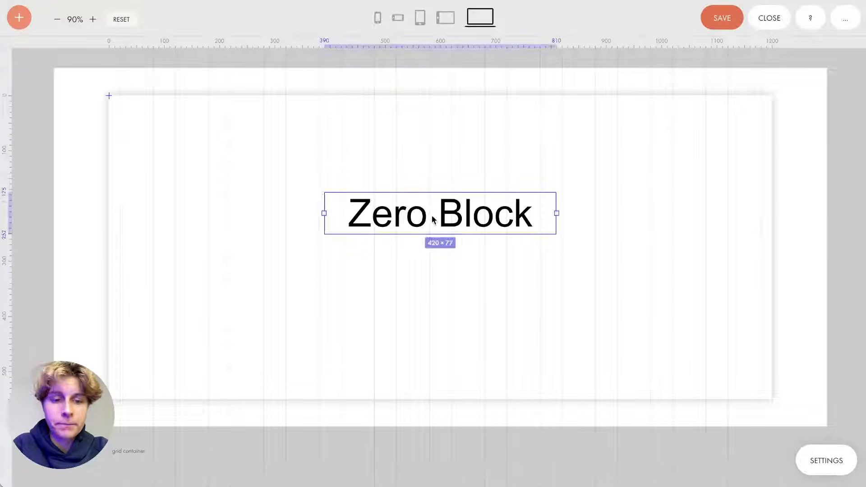
pyautogui.click(811, 85)
pyautogui.click(566, 144)
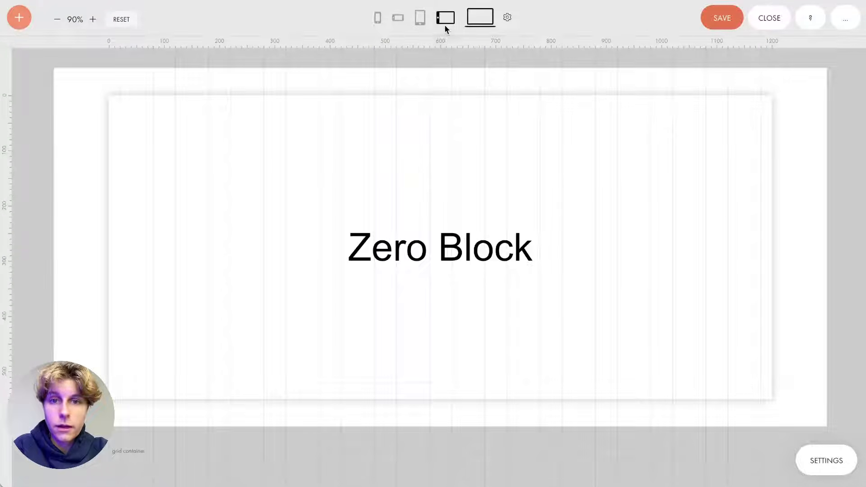
# Step: Check the block's layout at the phone and tablet screen sizes and return to the 1200–MAX desktop layout
pyautogui.click(401, 23)
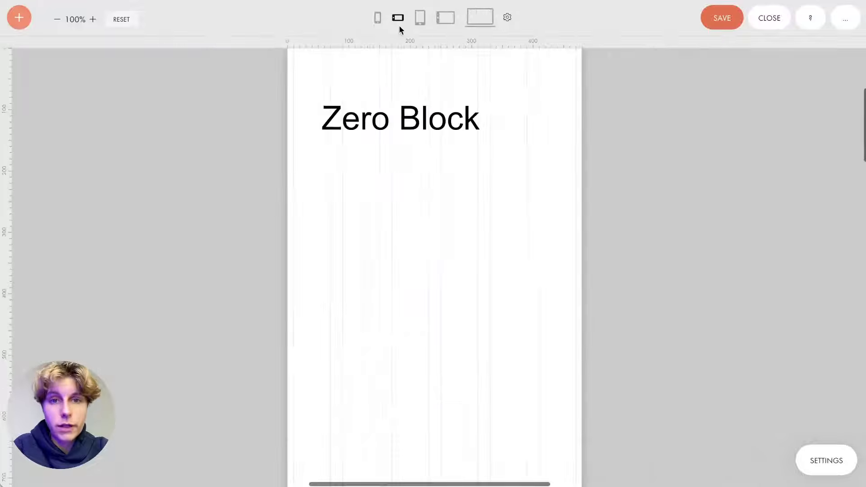
pyautogui.click(379, 21)
pyautogui.click(397, 19)
pyautogui.click(424, 24)
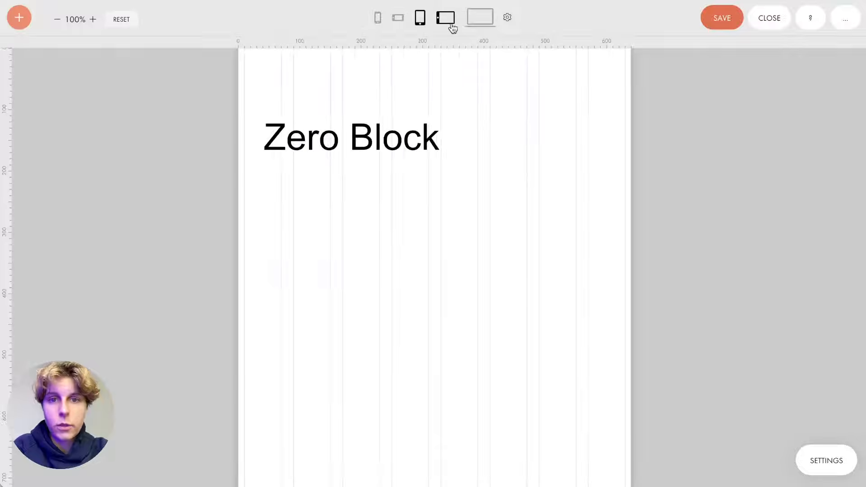
pyautogui.click(450, 26)
pyautogui.click(478, 26)
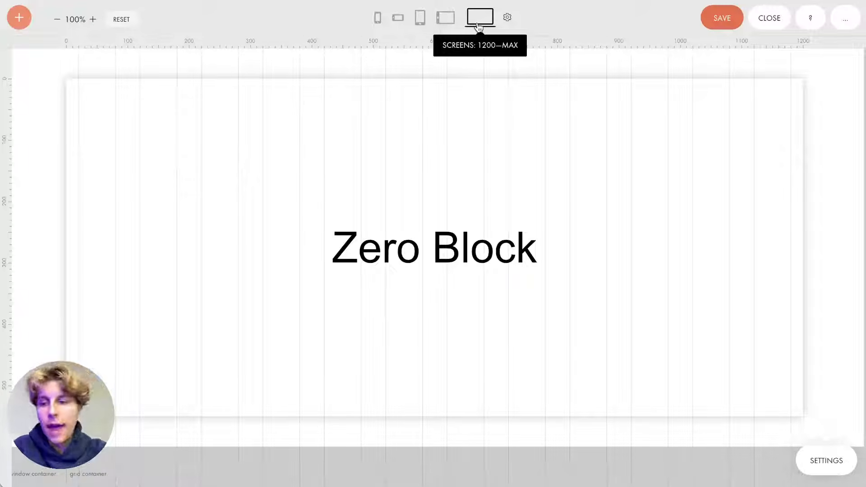
# Step: Set the artboard's grid container height to 1000 px
pyautogui.click(826, 460)
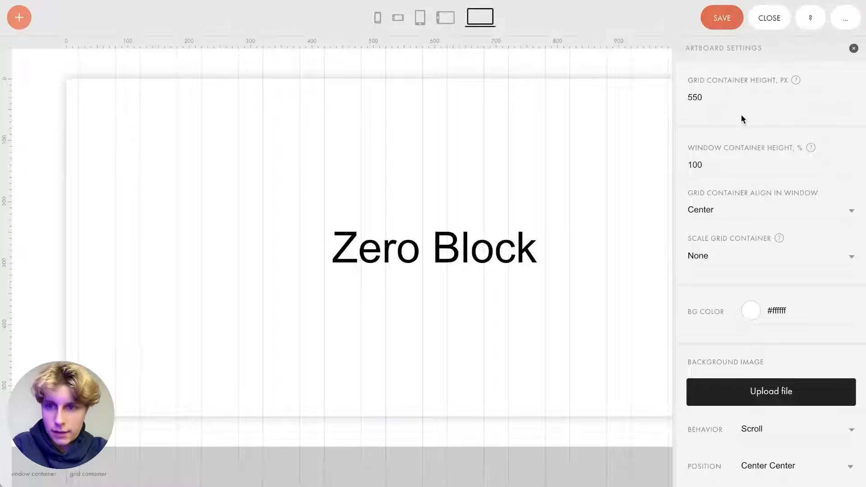
pyautogui.click(747, 95)
pyautogui.write('1000')
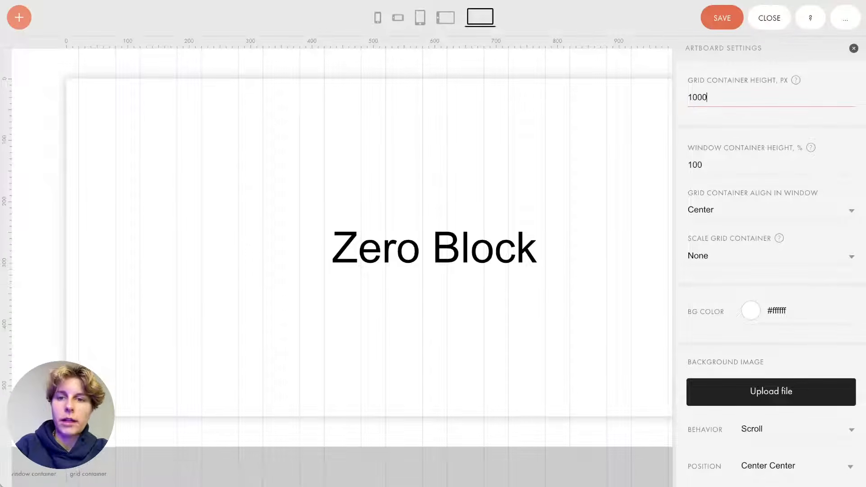
pyautogui.press('Return')
pyautogui.scroll(-9, 238, 211)
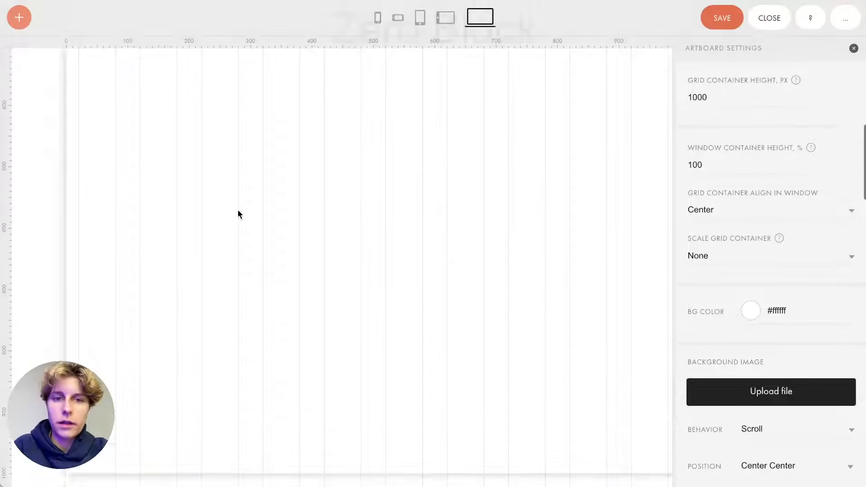
# Step: Stretch the grid container's lower edge to 1560 px high and shrink it to 470 px
pyautogui.press('super+minus')
pyautogui.scroll(3, 237, 209)
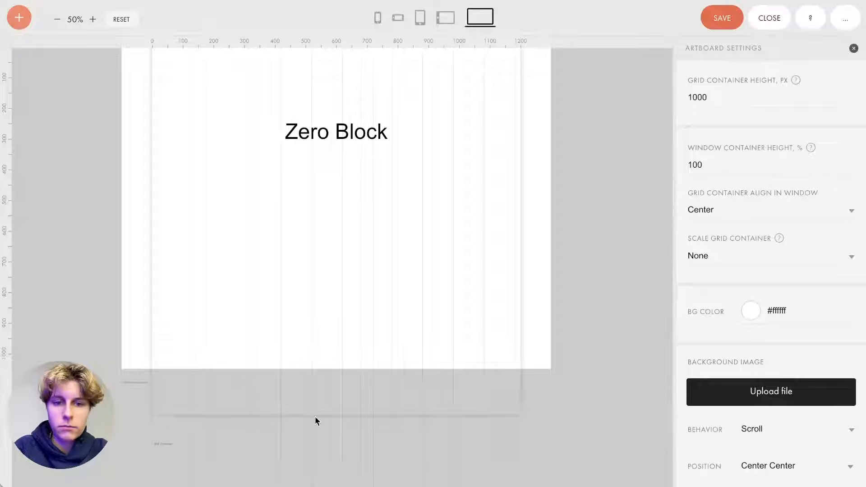
pyautogui.scroll(-6, 315, 415)
pyautogui.moveTo(315, 413); pyautogui.dragTo(319, 405)
pyautogui.scroll(-9, 344, 255)
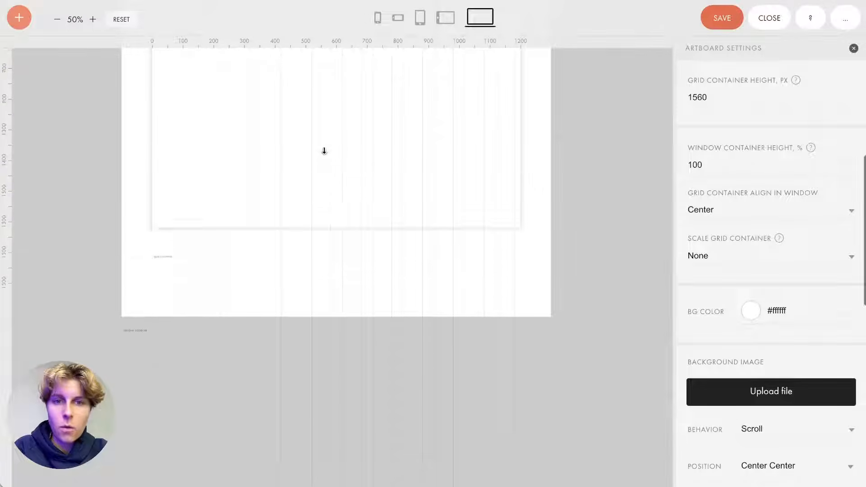
pyautogui.moveTo(328, 193); pyautogui.dragTo(329, 153)
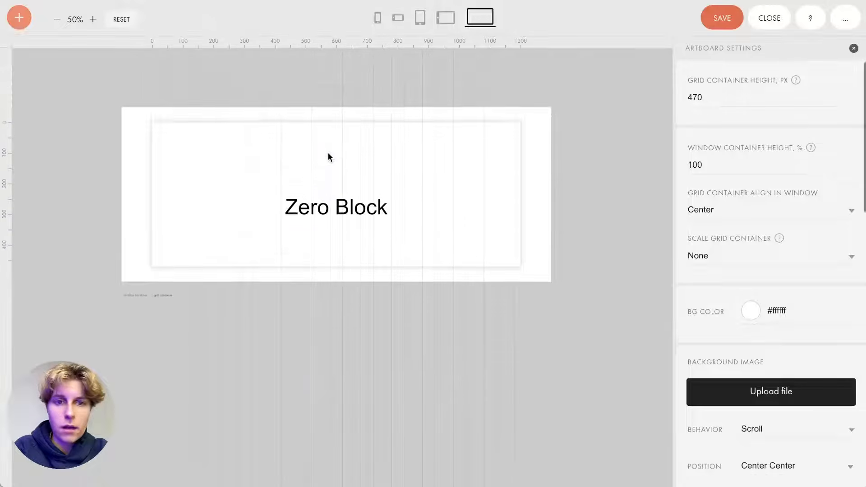
pyautogui.scroll(5, 328, 152)
pyautogui.click(346, 316)
pyautogui.scroll(-2, 535, 208)
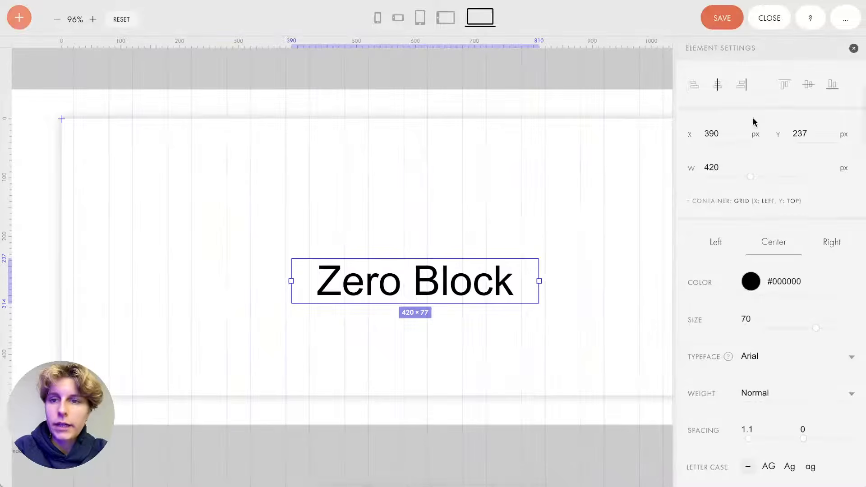
# Step: Set the title's container to Window Container
pyautogui.click(462, 253)
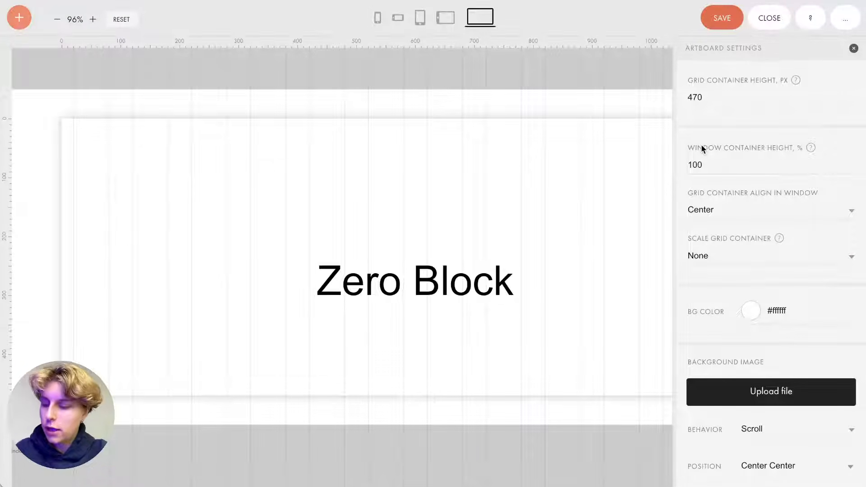
pyautogui.click(388, 280)
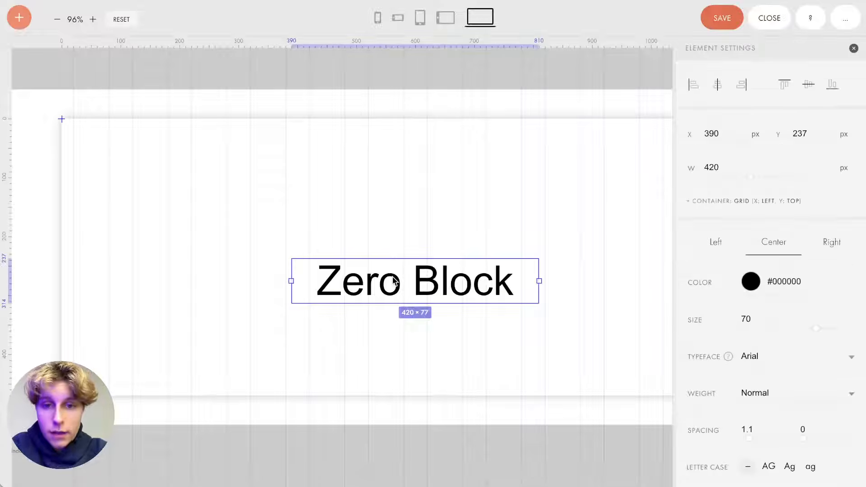
pyautogui.click(408, 232)
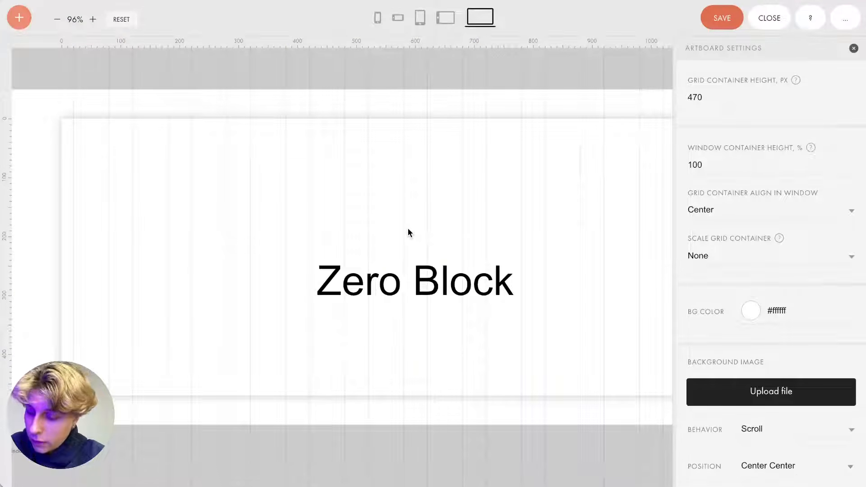
pyautogui.click(414, 269)
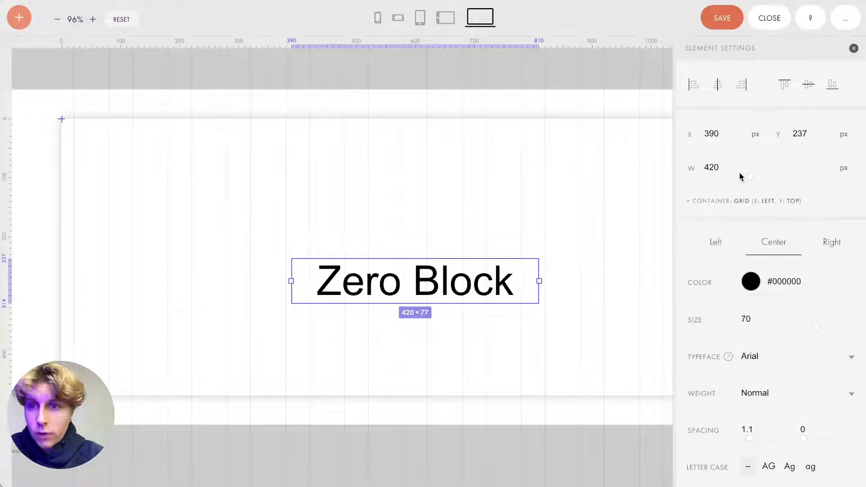
pyautogui.click(689, 203)
pyautogui.click(782, 267)
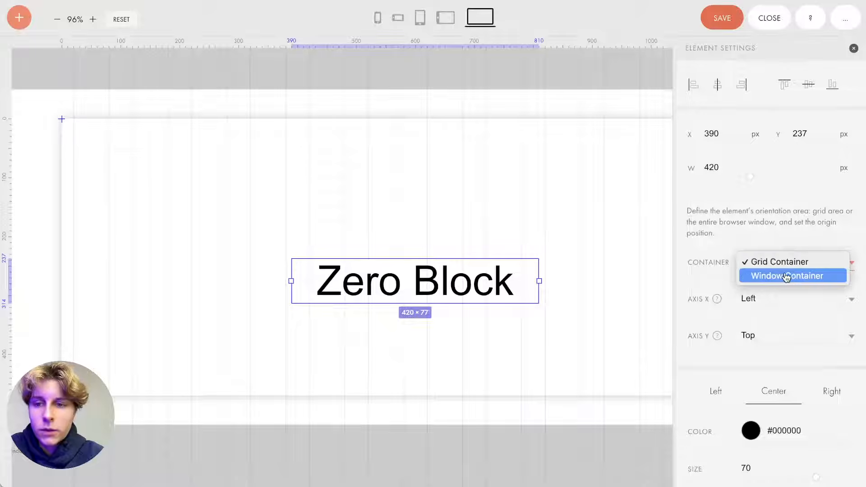
pyautogui.click(787, 277)
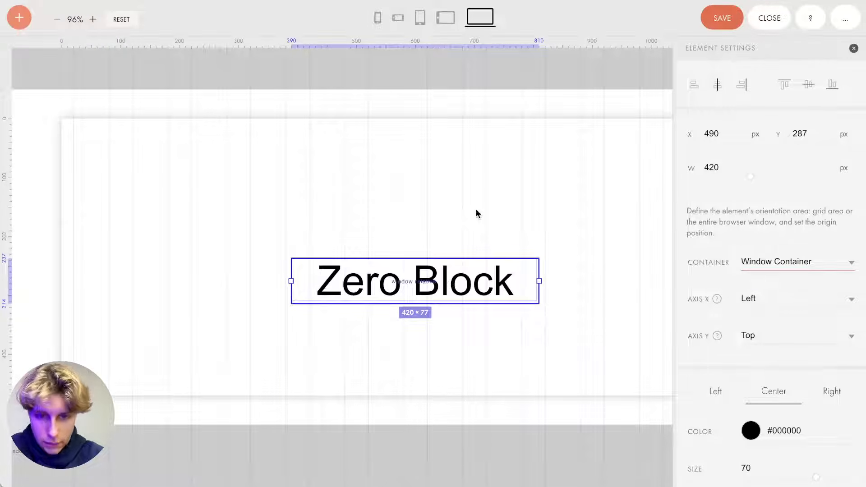
# Step: Set the title's X axis and Y axis origins to Center
pyautogui.click(764, 304)
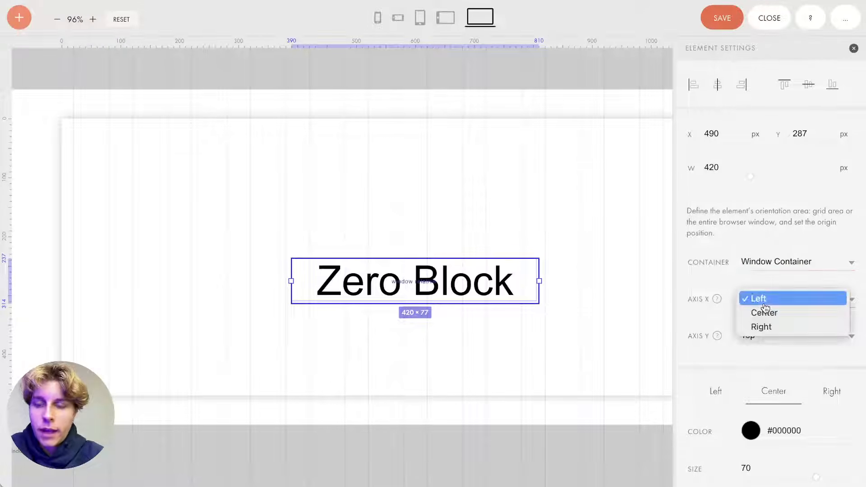
pyautogui.click(764, 312)
pyautogui.click(763, 333)
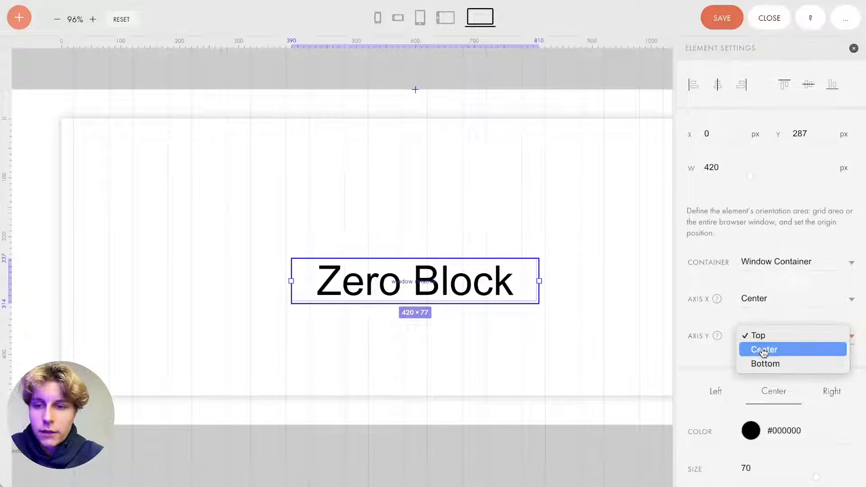
pyautogui.click(764, 350)
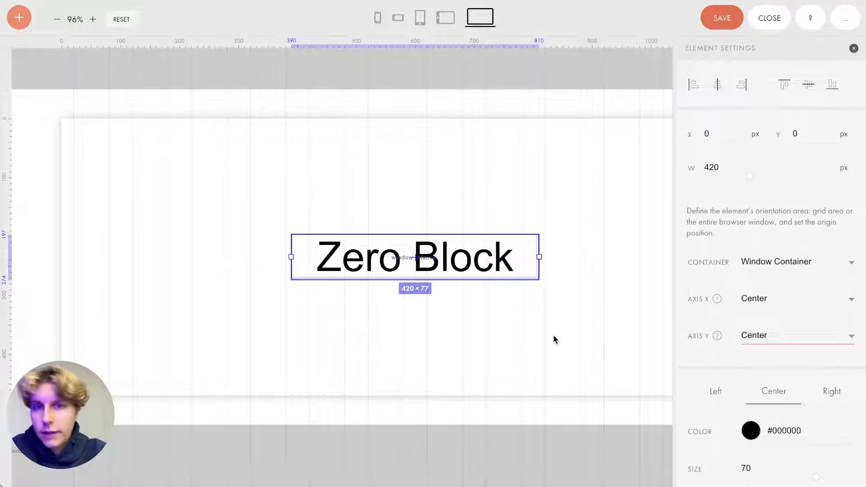
# Step: Look through the title's element settings and the artboard settings, and open the Zero Block settings
pyautogui.scroll(-10, 733, 357)
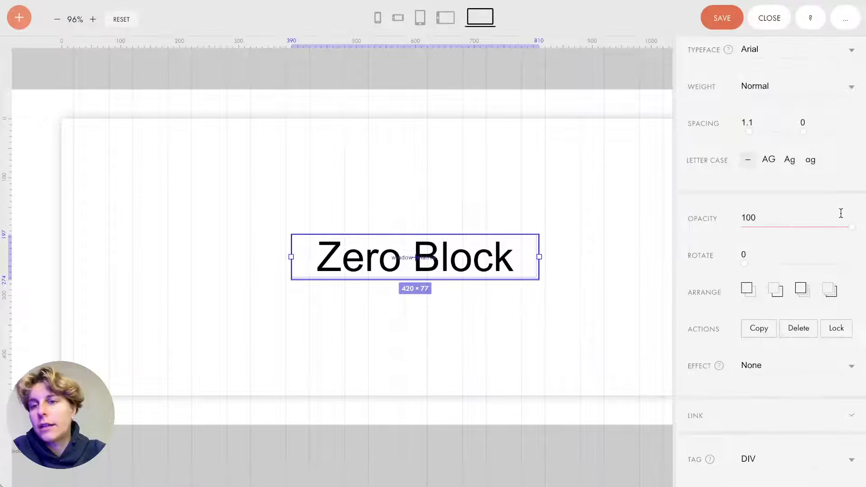
pyautogui.click(502, 210)
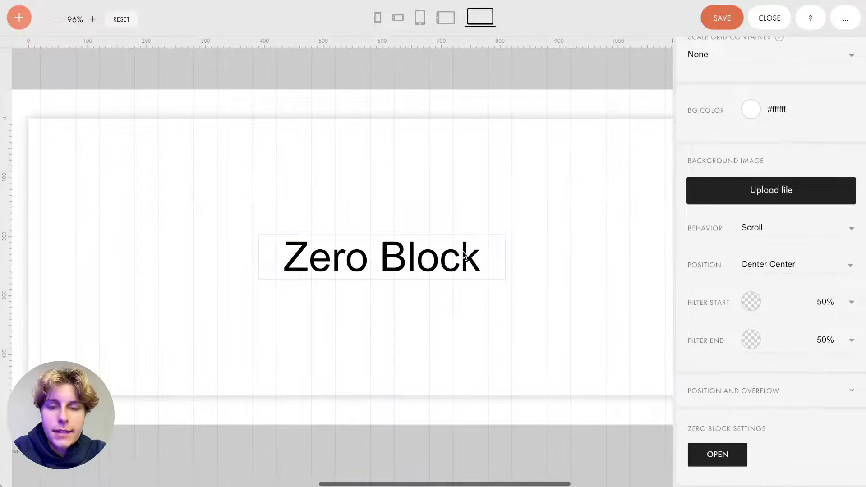
pyautogui.scroll(1, 839, 257)
pyautogui.scroll(5, 838, 257)
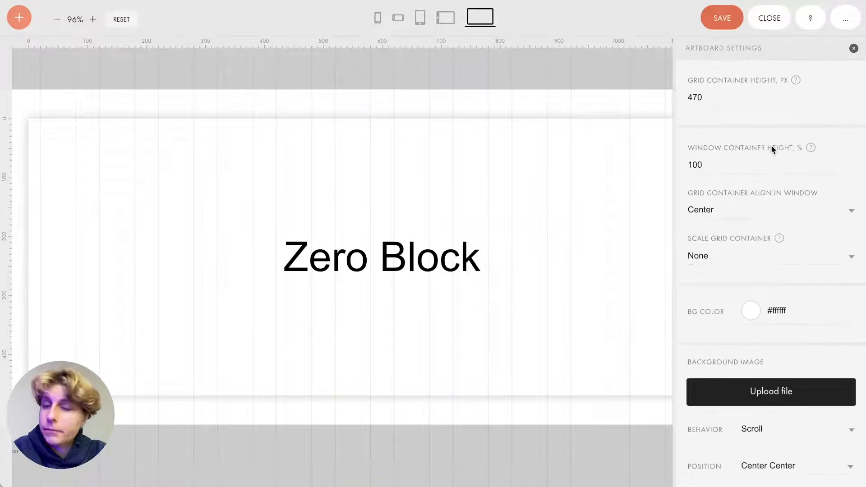
pyautogui.scroll(-5, 771, 149)
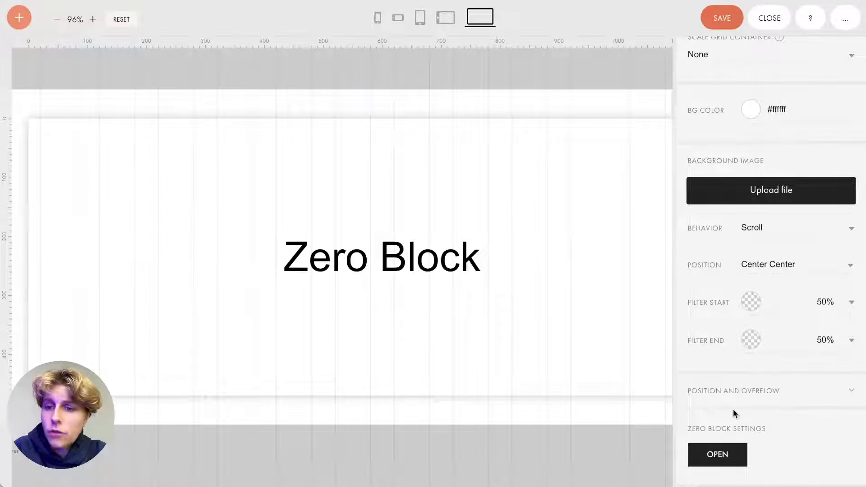
pyautogui.click(735, 465)
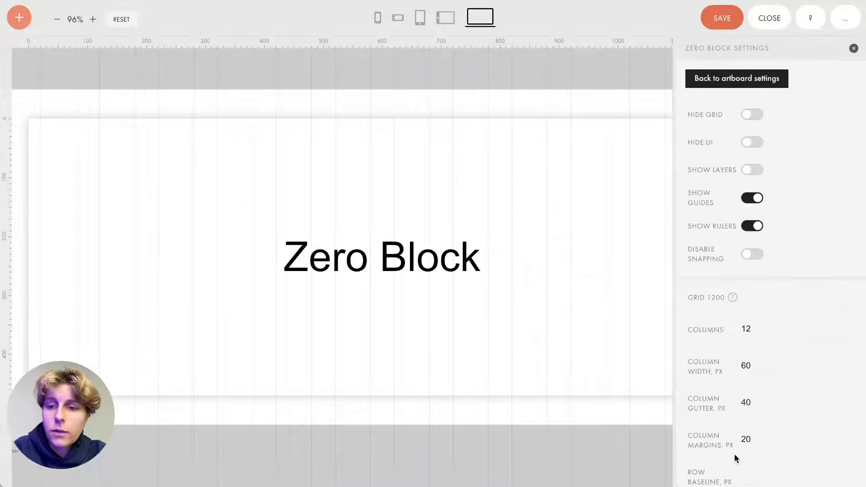
pyautogui.click(729, 78)
pyautogui.scroll(-4, 716, 190)
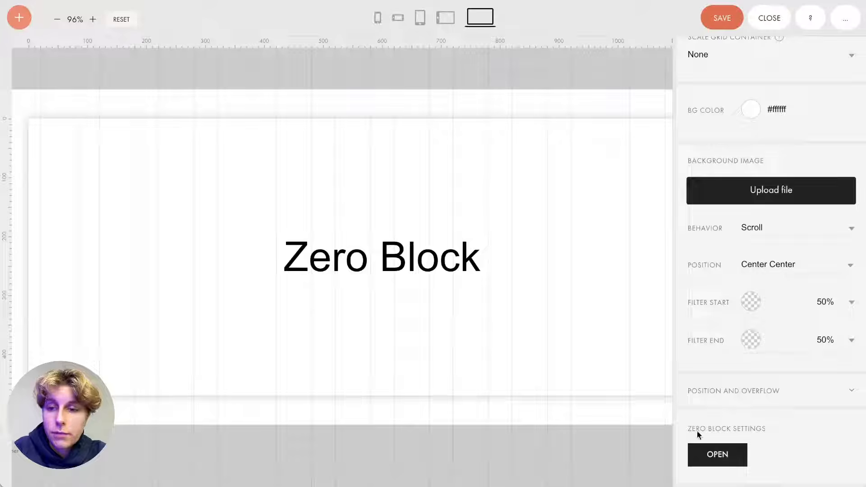
pyautogui.click(727, 459)
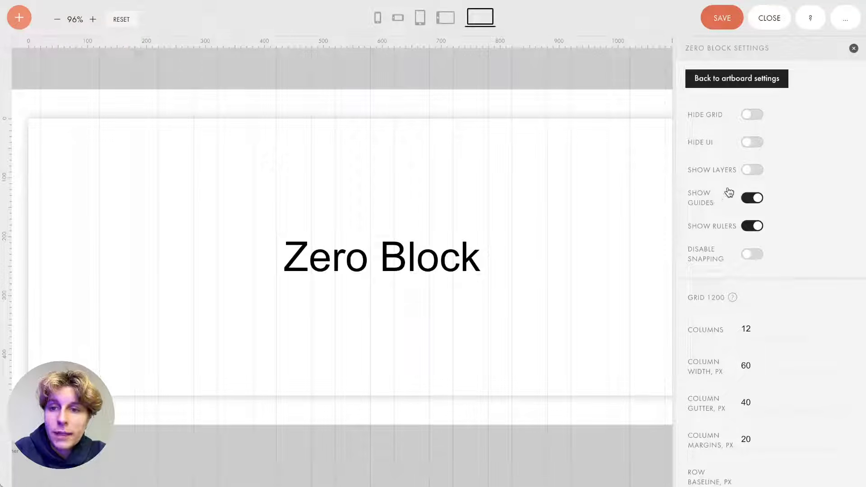
# Step: Toggle the layers display on and off and try the Hide UI option
pyautogui.click(752, 171)
pyautogui.click(753, 171)
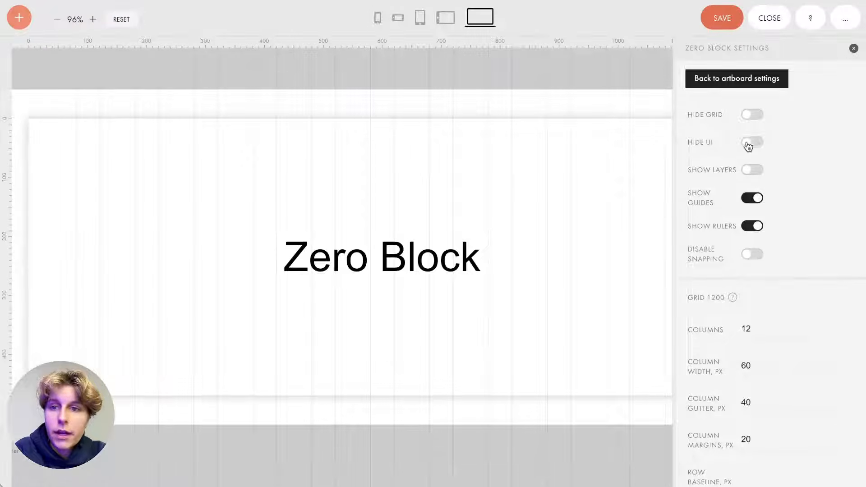
pyautogui.click(750, 144)
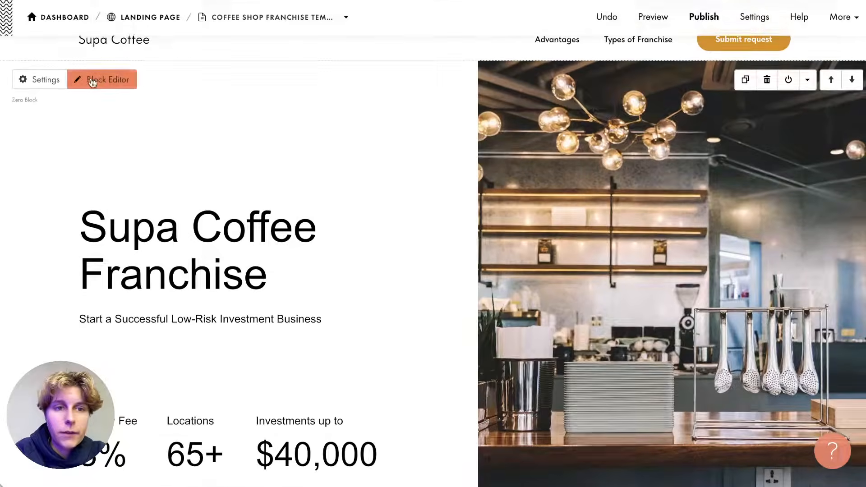
# Step: Open the first section in the block editor and restore its unsaved version
pyautogui.click(90, 77)
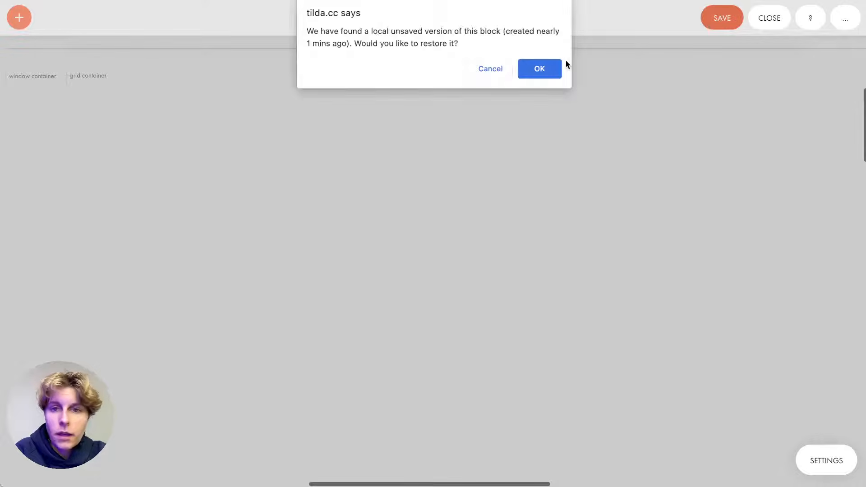
pyautogui.click(552, 70)
# Step: Open the Zero Block settings and switch the Hide Grid option on and off
pyautogui.scroll(-5, 742, 294)
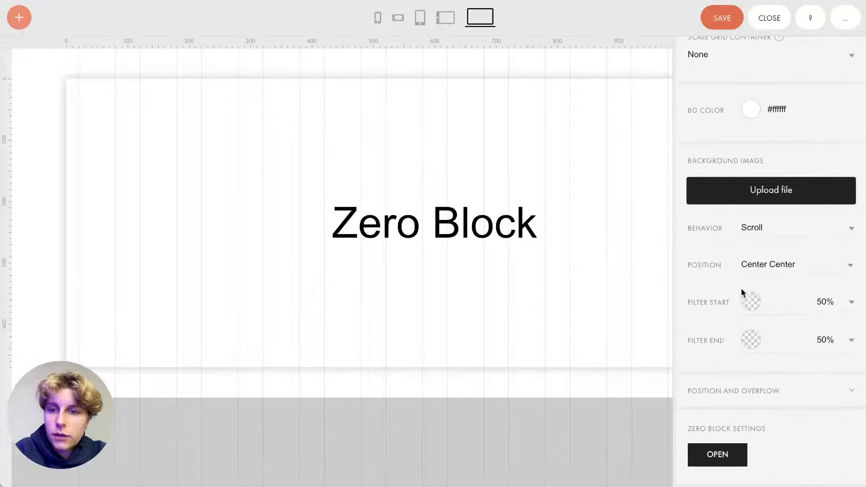
pyautogui.click(717, 455)
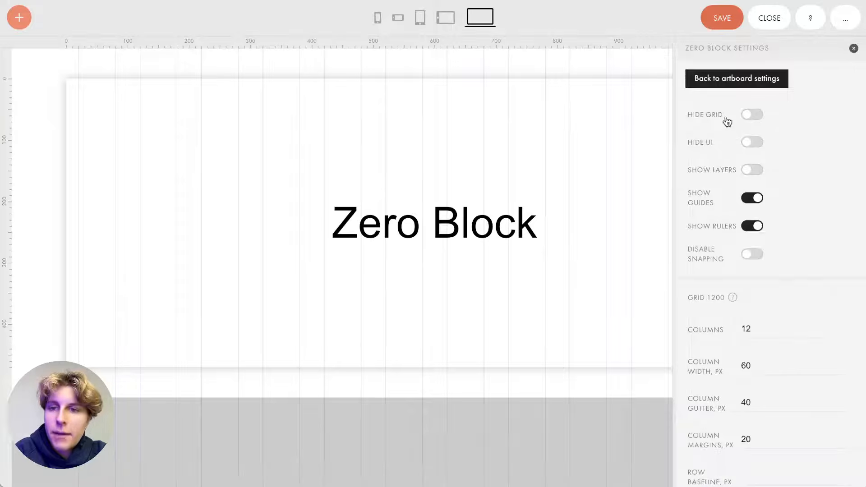
pyautogui.click(756, 116)
pyautogui.click(756, 116)
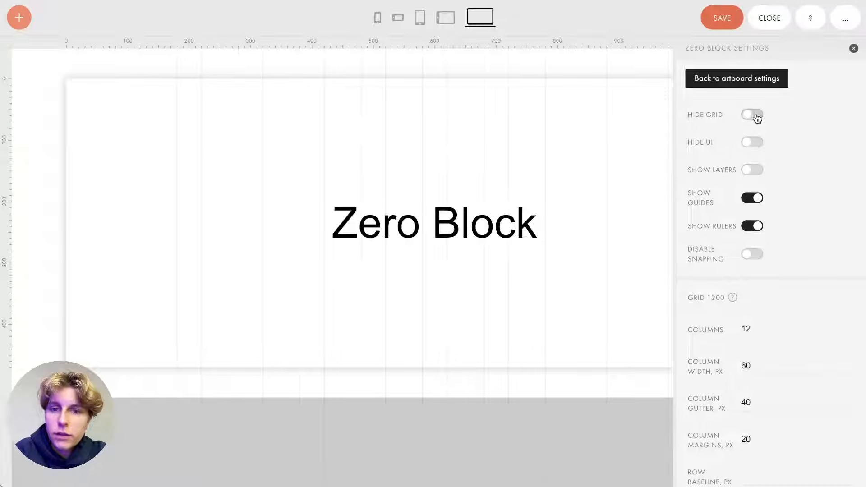
# Step: Set the number of grid columns to 10
pyautogui.scroll(-4, 744, 271)
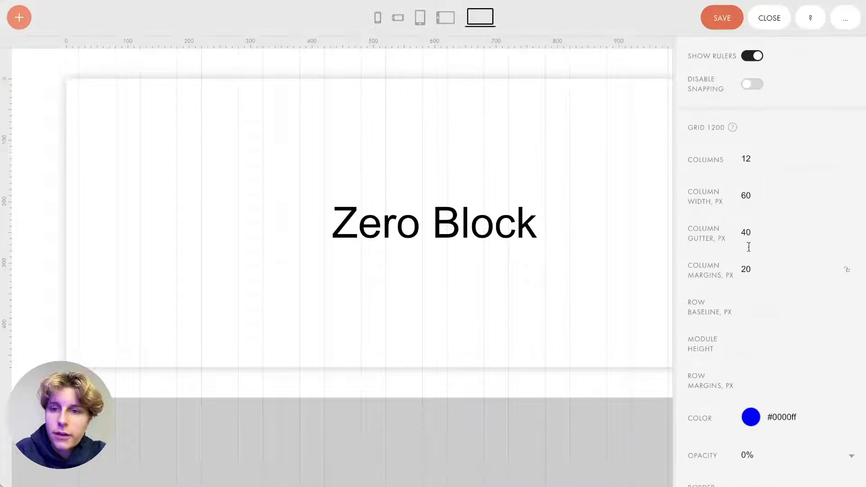
pyautogui.doubleClick(754, 159)
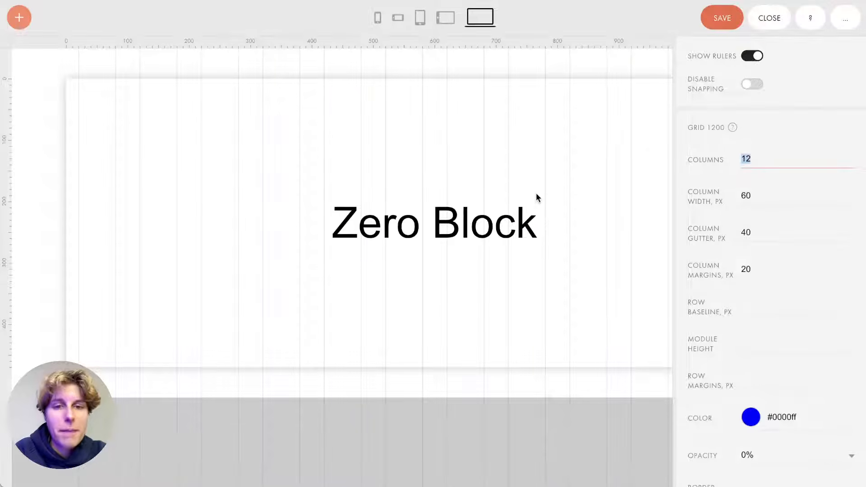
pyautogui.hscroll(1, 537, 194)
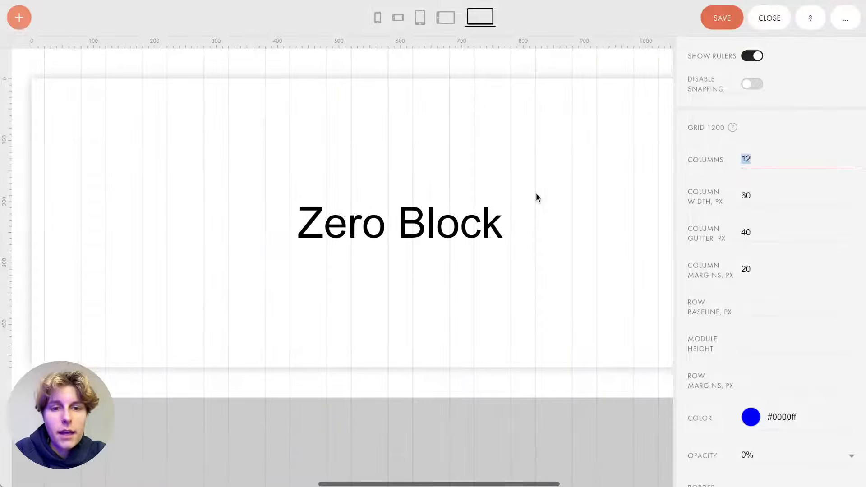
pyautogui.click(764, 148)
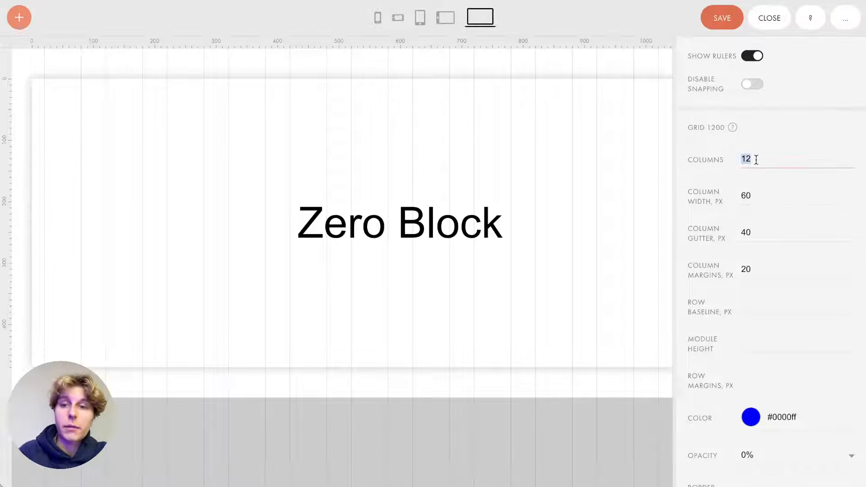
pyautogui.doubleClick(756, 159)
pyautogui.write('1')
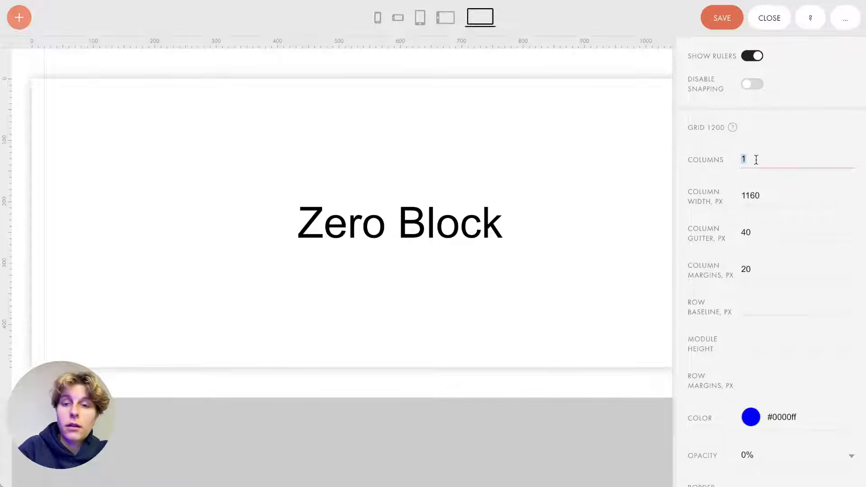
pyautogui.write('0')
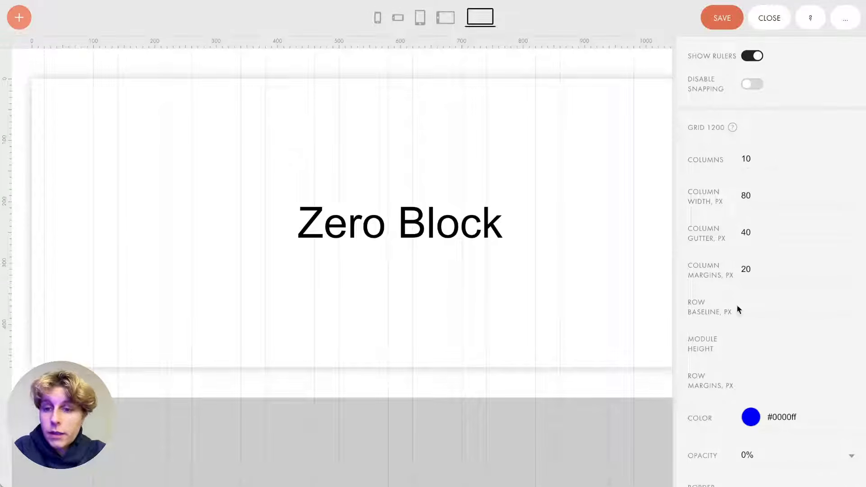
# Step: Set the grid's opacity to 5% and its border opacity to 10%
pyautogui.scroll(-2, 735, 438)
pyautogui.click(754, 359)
pyautogui.click(762, 344)
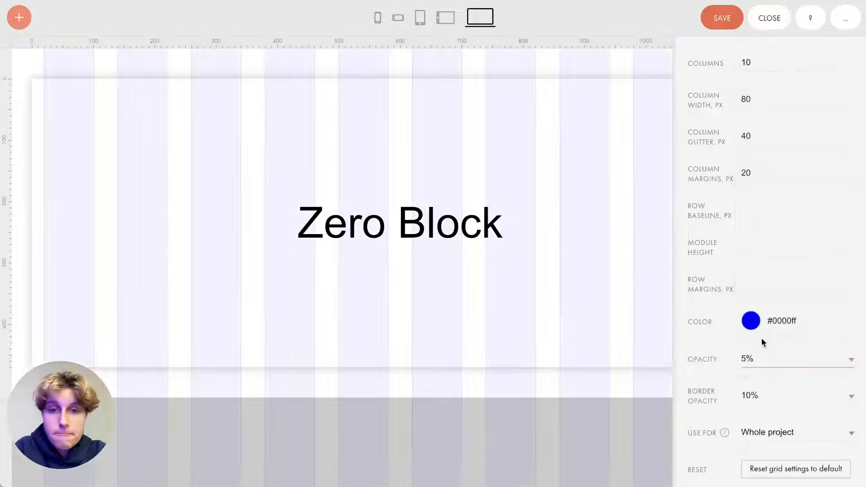
pyautogui.hscroll(1, 475, 273)
pyautogui.scroll(-1, 474, 273)
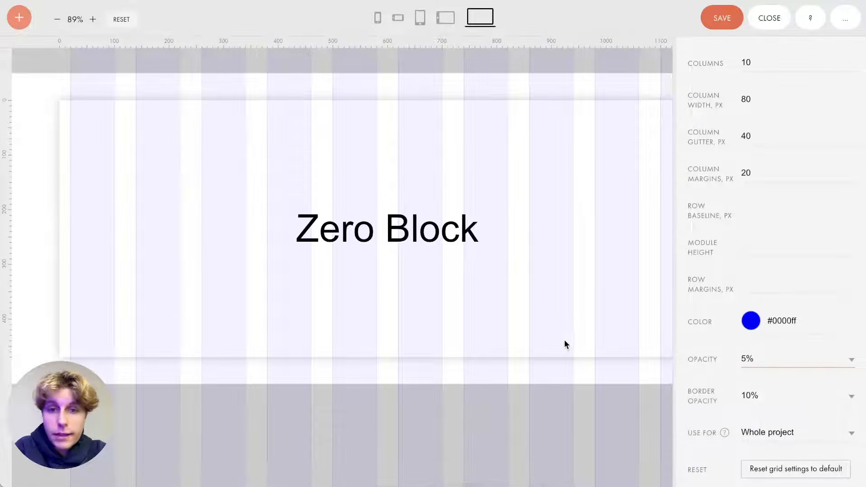
pyautogui.hscroll(1, 565, 341)
pyautogui.click(773, 360)
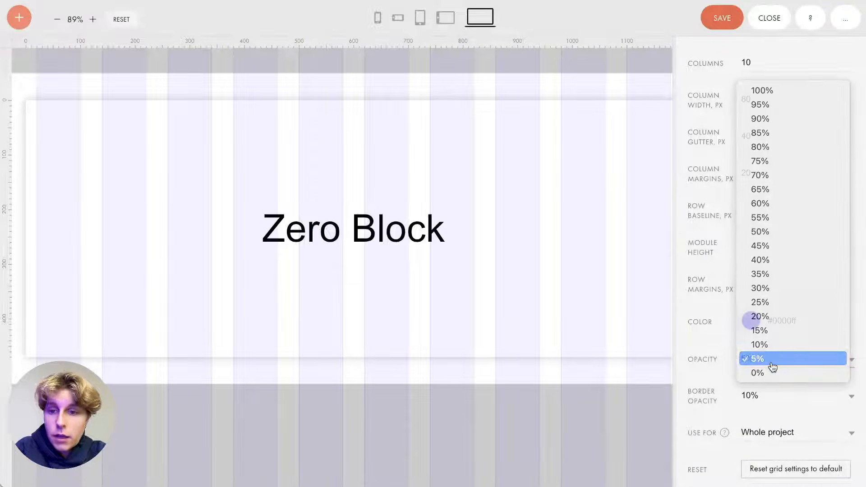
pyautogui.click(773, 364)
pyautogui.click(778, 401)
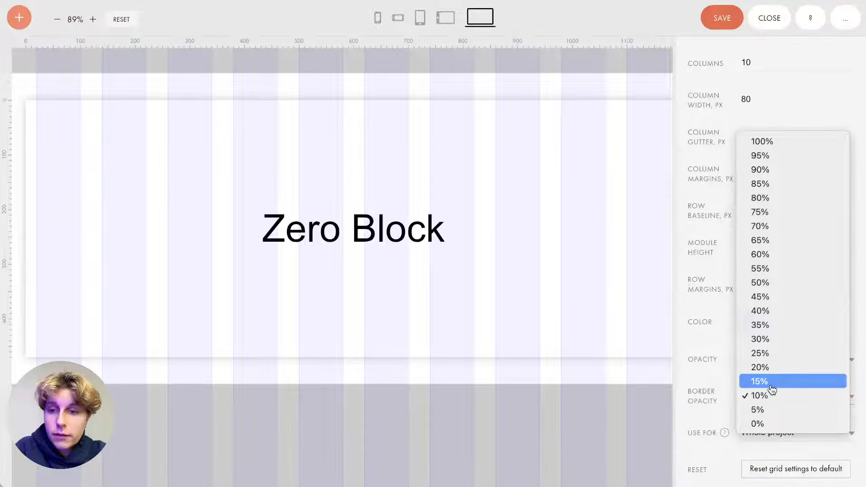
pyautogui.click(770, 399)
# Step: Set the grid's row margins to 10 px, module height to 5 and row baseline to 5 px
pyautogui.click(765, 277)
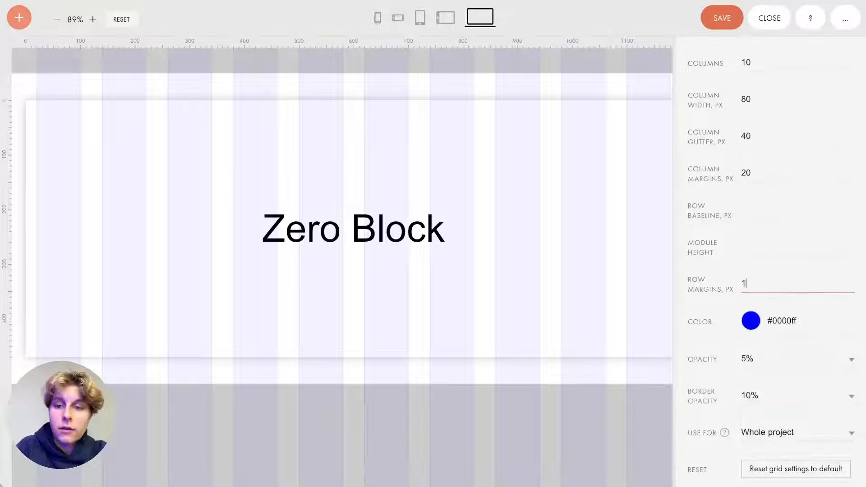
pyautogui.click(763, 249)
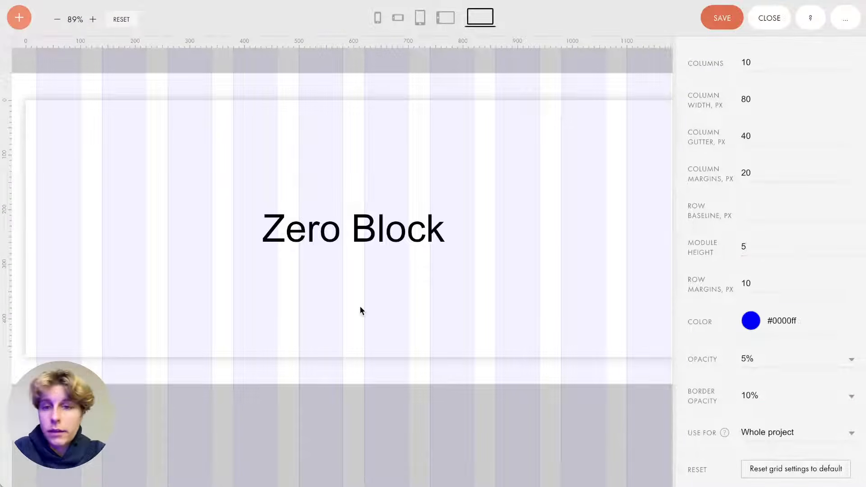
pyautogui.click(752, 205)
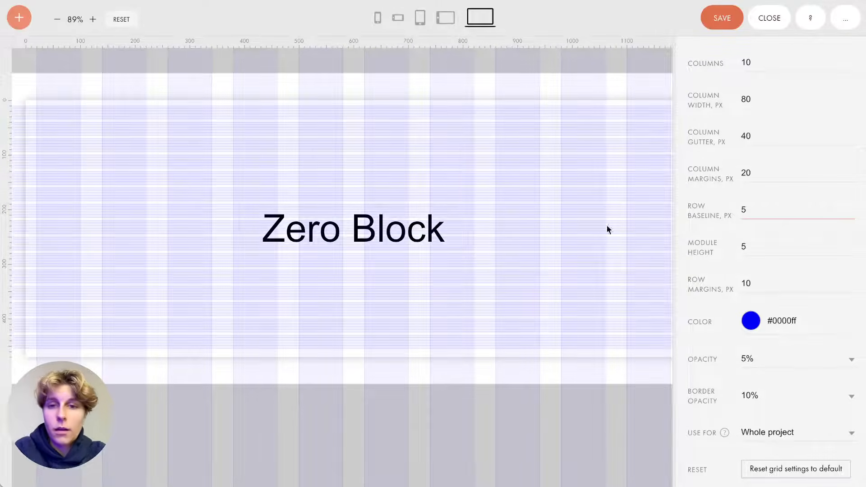
pyautogui.click(393, 244)
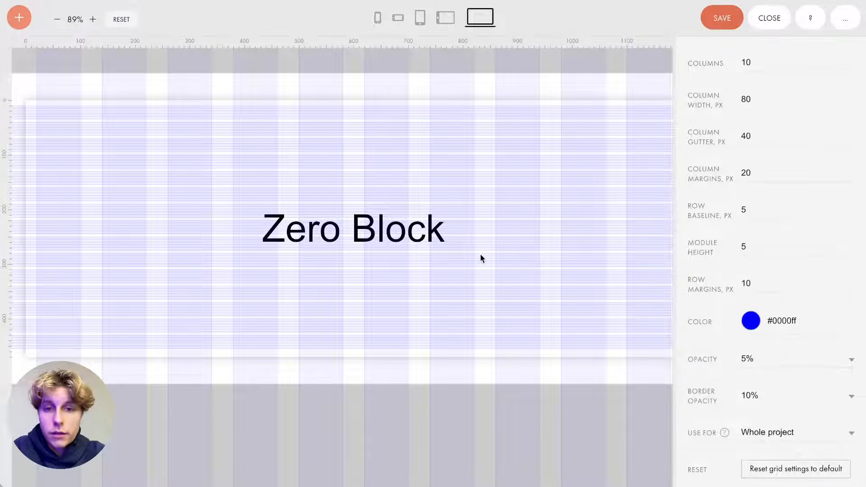
# Step: Clear the grid's row baseline and module height, and return to the artboard settings
pyautogui.click(751, 211)
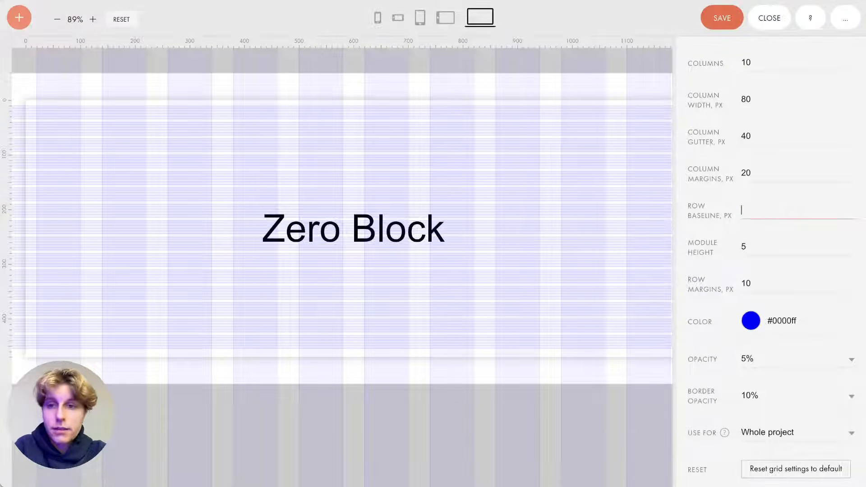
pyautogui.doubleClick(748, 249)
pyautogui.scroll(-3, 732, 266)
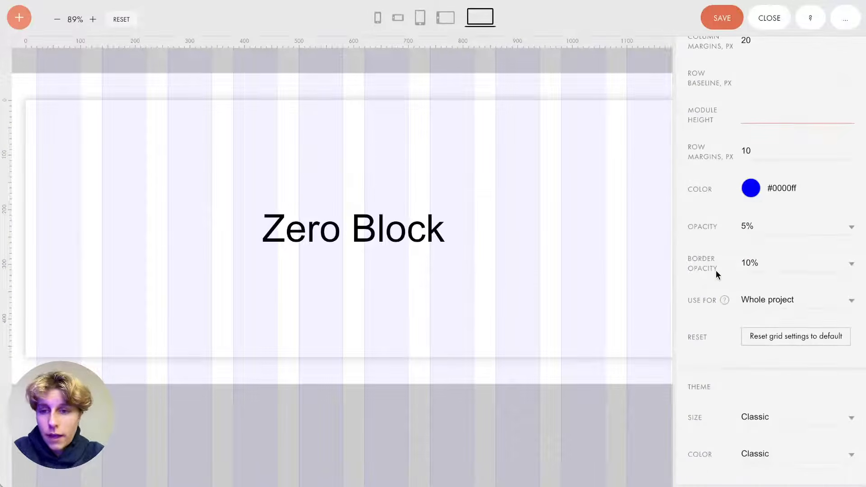
pyautogui.scroll(9, 717, 274)
pyautogui.click(725, 77)
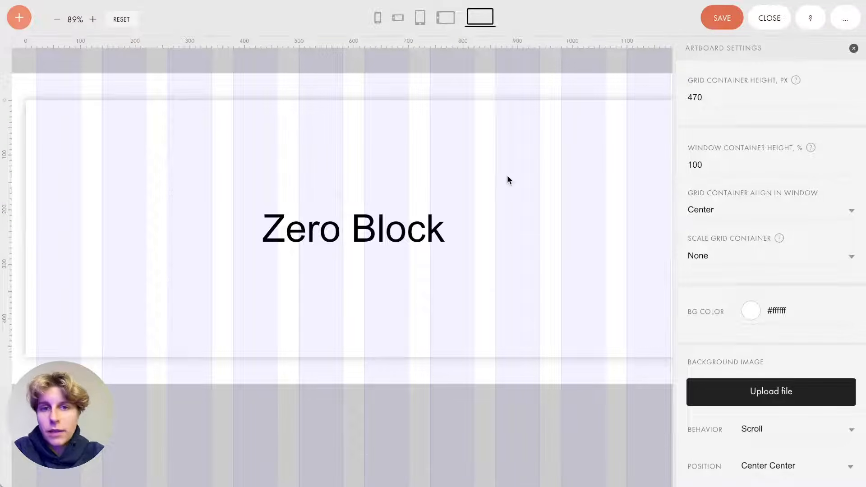
# Step: Add a button to the artboard, place it below the title and centre it horizontally
pyautogui.click(18, 18)
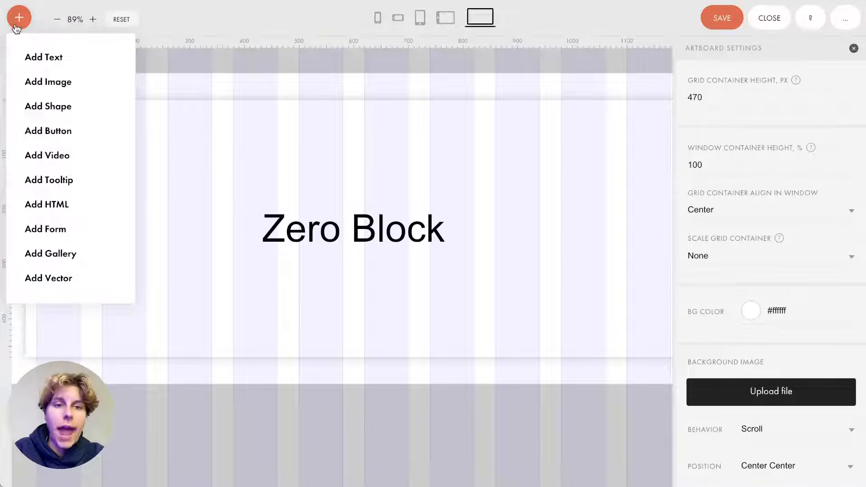
pyautogui.click(54, 132)
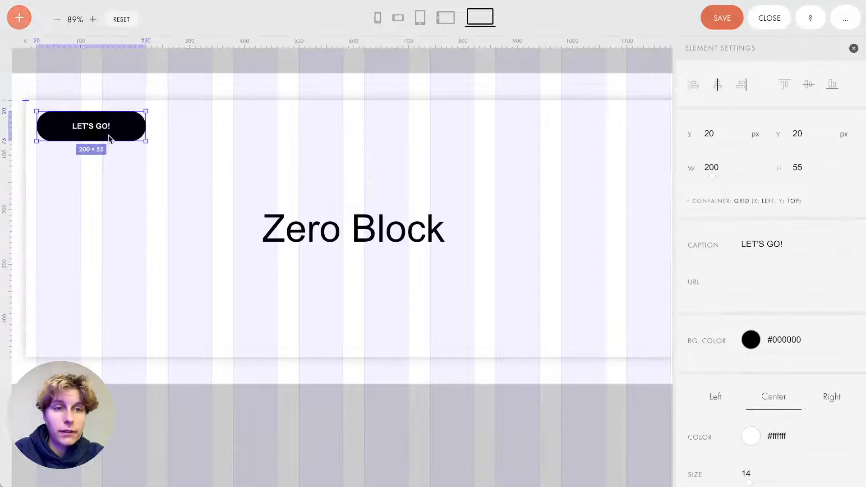
pyautogui.moveTo(108, 138); pyautogui.dragTo(376, 305)
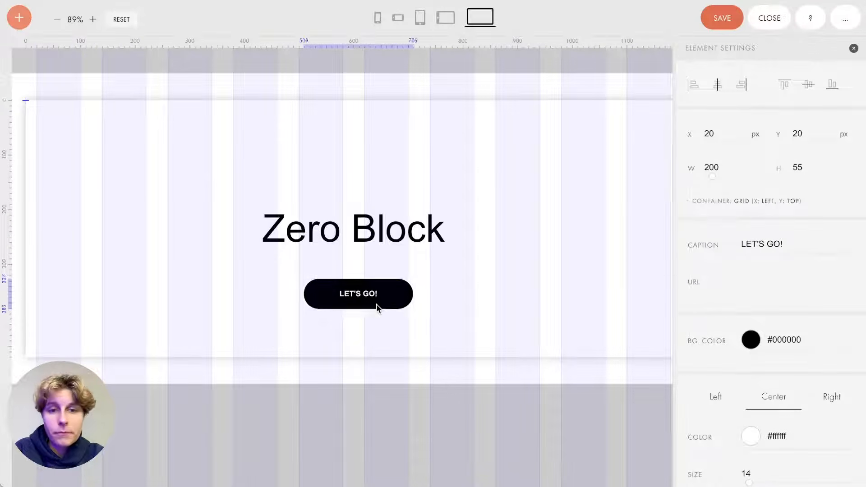
pyautogui.click(715, 85)
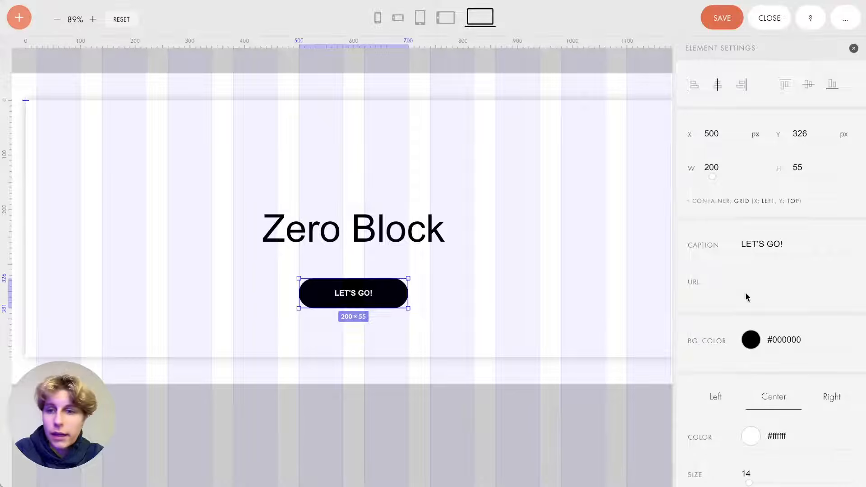
# Step: Change the button's caption to DISCOVER
pyautogui.click(794, 243)
pyautogui.hotkey('ctrl', 'a')
pyautogui.write('DI')
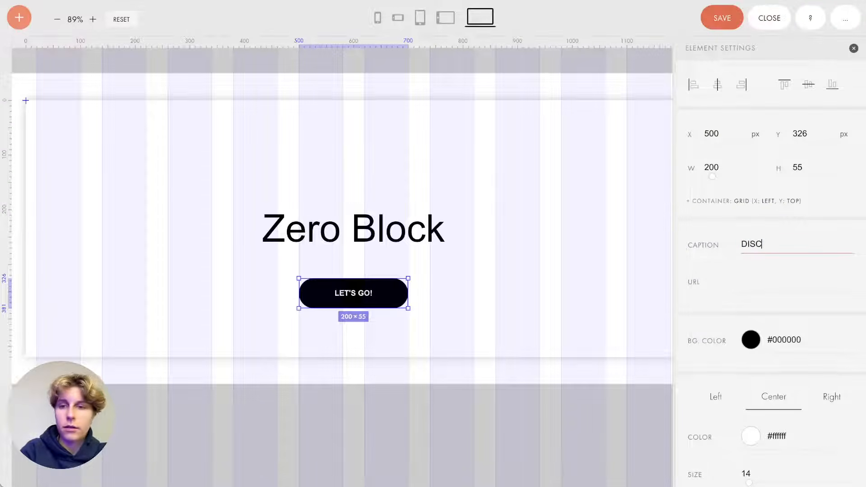
pyautogui.write('SCOVER')
pyautogui.click(526, 254)
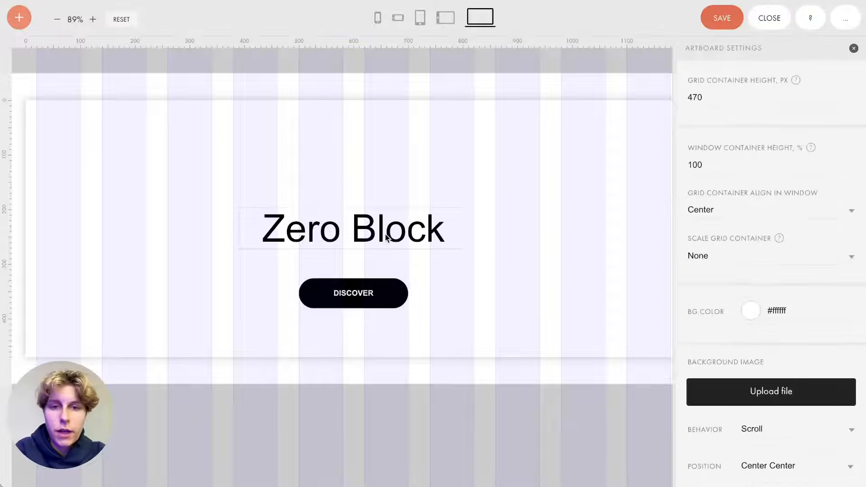
# Step: Move the Zero Block title up to about Y -55 px and increase its font size to 80
pyautogui.click(381, 236)
pyautogui.moveTo(382, 237); pyautogui.dragTo(372, 203)
pyautogui.hotkey('ctrl', 'shift', 'Up')
pyautogui.hotkey('ctrl', 'shift', 'Up')
pyautogui.hotkey('ctrl', 'shift', 'Up')
pyautogui.hotkey('ctrl', 'shift', 'Up')
pyautogui.hotkey('ctrl', 'shift', 'Up')
pyautogui.hotkey('ctrl', 'shift', 'Up')
pyautogui.hotkey('ctrl', 'shift', 'Up')
pyautogui.hotkey('ctrl', 'shift', 'Up')
pyautogui.hotkey('ctrl', 'shift', 'Up')
pyautogui.hotkey('ctrl', 'shift', 'Up')
pyautogui.hotkey('ctrl', 'shift', 'Up')
pyautogui.hotkey('ctrl', 'shift', 'Up')
pyautogui.hotkey('ctrl', 'shift', 'Up')
pyautogui.hotkey('ctrl', 'shift', 'Up')
pyautogui.hotkey('ctrl', 'shift', 'Up')
pyautogui.hotkey('ctrl', 'shift', 'Up')
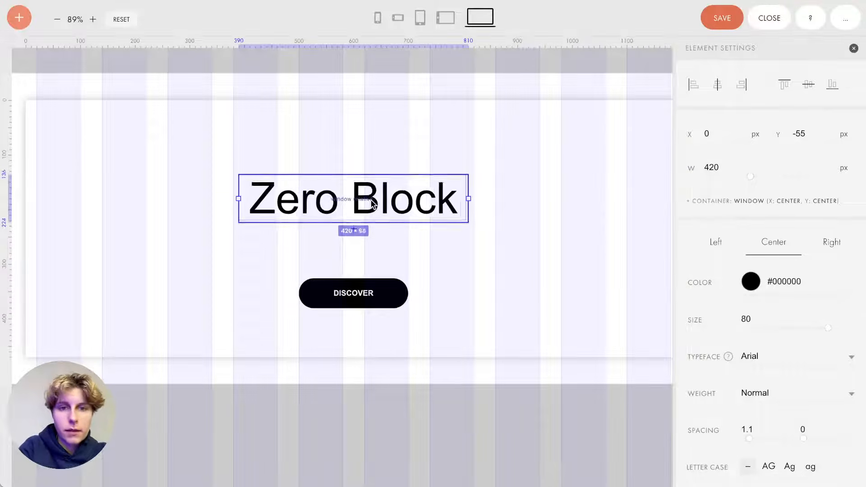
# Step: Widen the title's text box to about 658 px and increase its font size to 100
pyautogui.moveTo(470, 197); pyautogui.dragTo(598, 198)
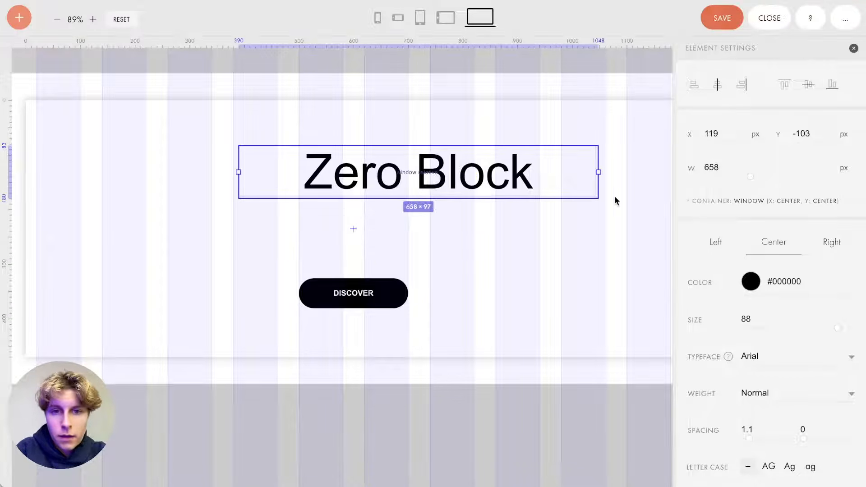
pyautogui.hotkey('ctrl', 'shift', 'Up')
pyautogui.hotkey('ctrl', 'shift', 'Up')
pyautogui.hotkey('ctrl', 'shift', 'Up')
pyautogui.hotkey('ctrl', 'shift', 'Up')
pyautogui.hotkey('ctrl', 'shift', 'Up')
pyautogui.hotkey('ctrl', 'shift', 'Up')
pyautogui.hotkey('ctrl', 'shift', 'Up')
pyautogui.hotkey('ctrl', 'shift', 'Up')
pyautogui.hotkey('ctrl', 'shift', 'Up')
pyautogui.hotkey('ctrl', 'shift', 'Up')
pyautogui.hotkey('ctrl', 'shift', 'Up')
pyautogui.hotkey('ctrl', 'shift', 'Up')
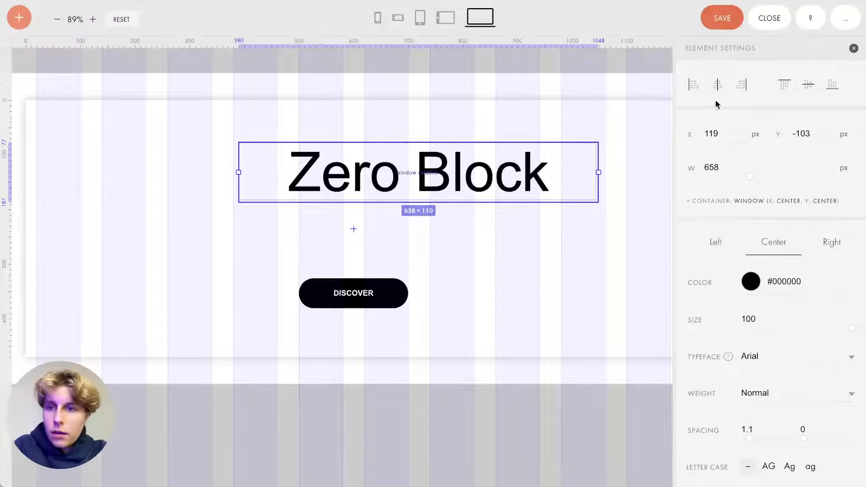
# Step: Centre the title horizontally and move it down closer to the DISCOVER button
pyautogui.click(717, 84)
pyautogui.moveTo(349, 182); pyautogui.dragTo(349, 217)
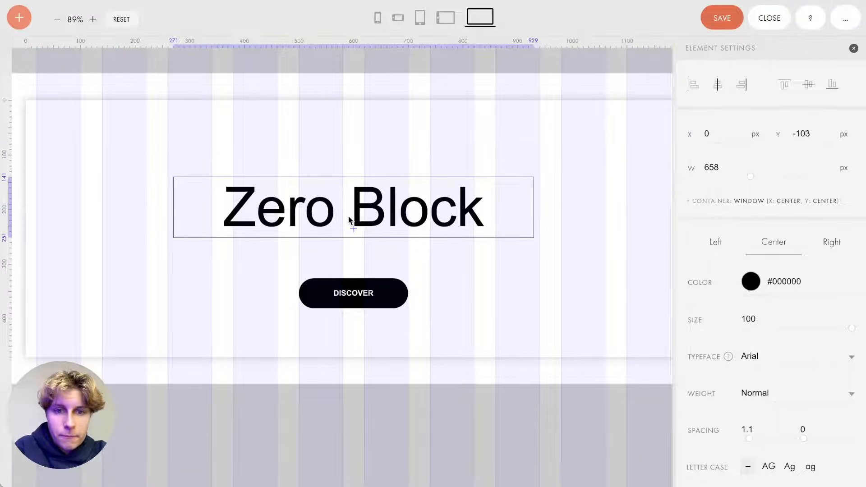
pyautogui.click(343, 152)
# Step: Set the grid's opacity to 0% in the Zero Block settings and return to the artboard settings
pyautogui.scroll(-5, 734, 294)
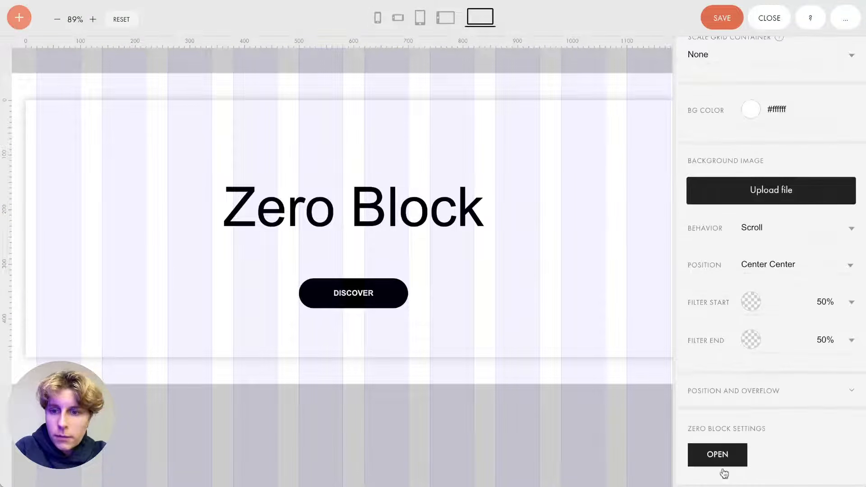
pyautogui.click(720, 462)
pyautogui.scroll(-5, 688, 283)
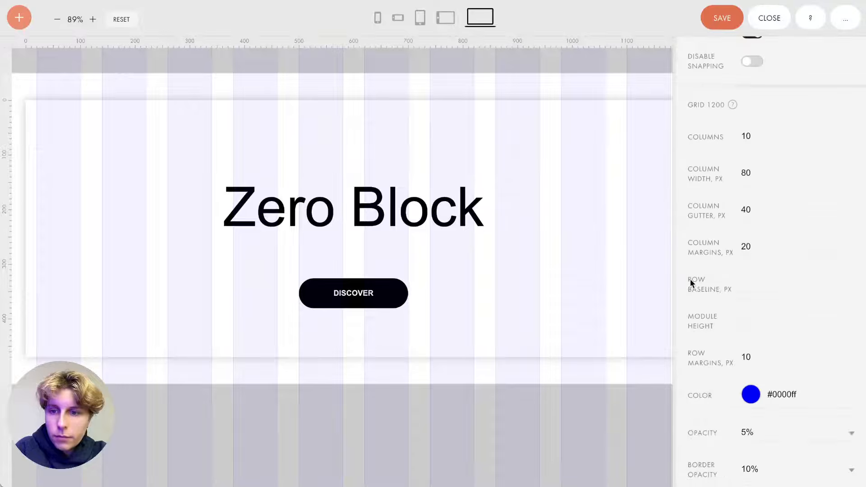
pyautogui.click(762, 433)
pyautogui.click(765, 447)
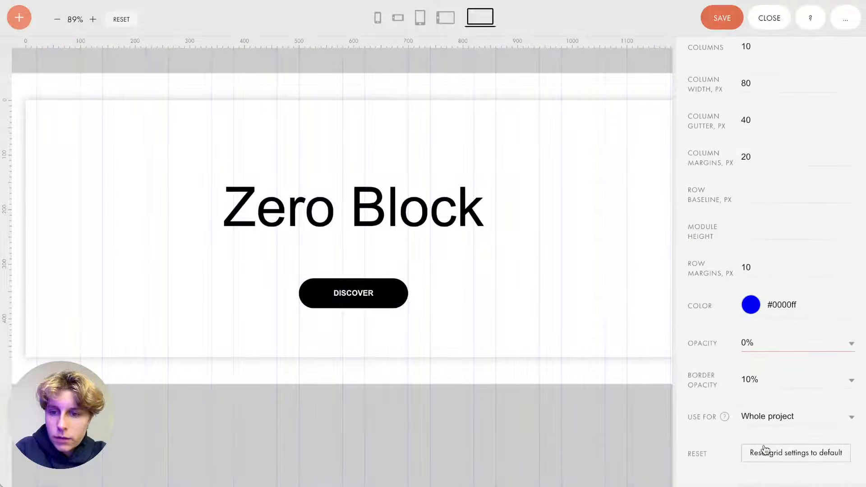
pyautogui.click(527, 251)
pyautogui.click(338, 206)
pyautogui.click(283, 118)
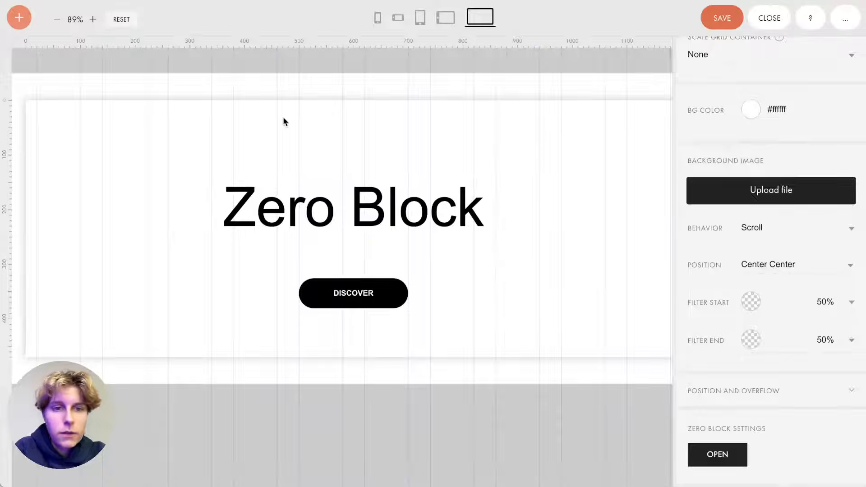
# Step: Add a vector element, place it above the word "Block" in the title and open its shape for editing
pyautogui.click(14, 19)
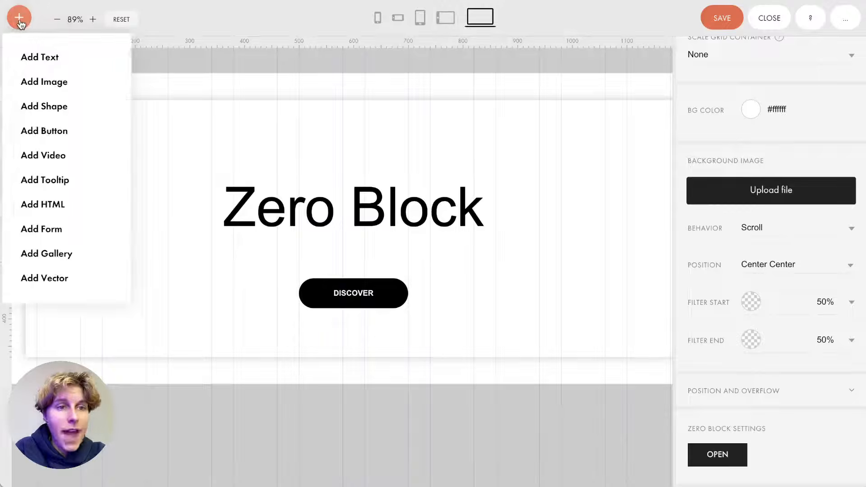
pyautogui.click(63, 279)
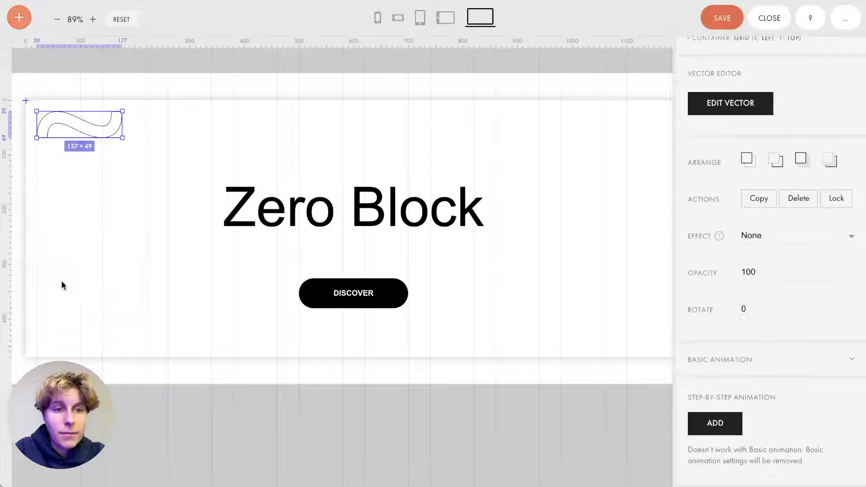
pyautogui.doubleClick(84, 134)
pyautogui.moveTo(78, 124)
pyautogui.mouseDown()
pyautogui.moveTo(310, 154)
pyautogui.moveTo(430, 138)
pyautogui.moveTo(433, 183)
pyautogui.mouseUp()
pyautogui.doubleClick(430, 138)
# Step: Reshape the vector by pulling its right-hand and upper anchor points outward into a wide, roughly four-sided outline
pyautogui.moveTo(459, 151); pyautogui.dragTo(546, 196)
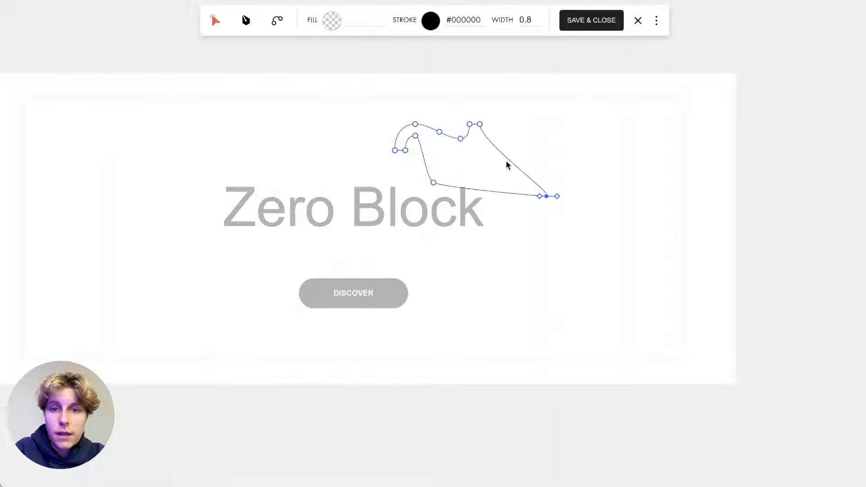
pyautogui.click(477, 125)
pyautogui.moveTo(480, 124); pyautogui.dragTo(540, 113)
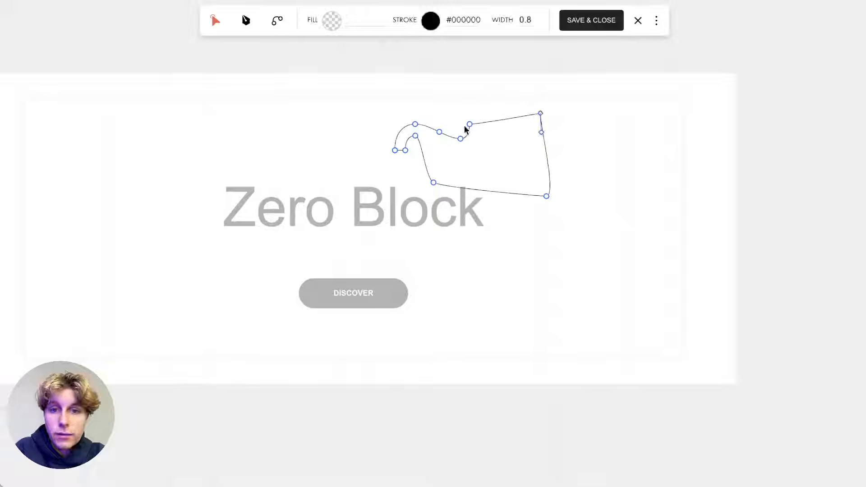
pyautogui.moveTo(469, 124); pyautogui.dragTo(469, 106)
pyautogui.moveTo(460, 139); pyautogui.dragTo(426, 106)
# Step: Delete the surplus anchor points along the vector's upper and left edges, leaving a single point at the left end
pyautogui.click(440, 132)
pyautogui.press('Delete')
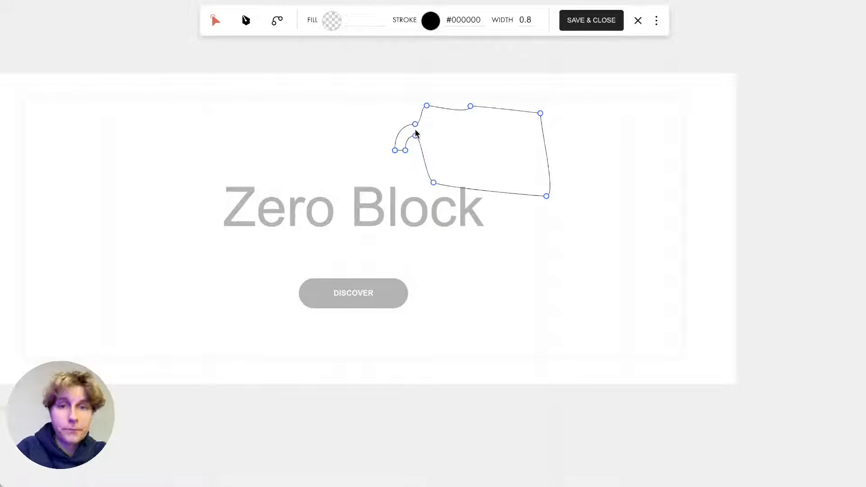
pyautogui.moveTo(414, 134); pyautogui.dragTo(408, 182)
pyautogui.press('Delete')
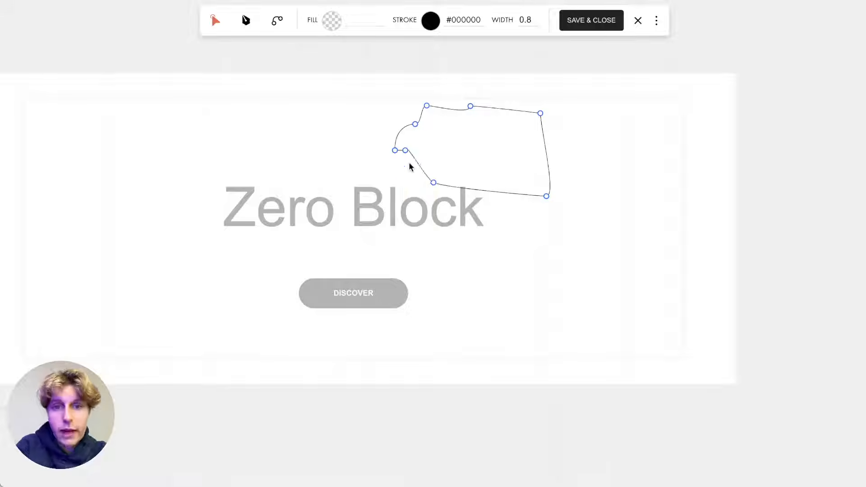
pyautogui.click(405, 151)
pyautogui.press('Delete')
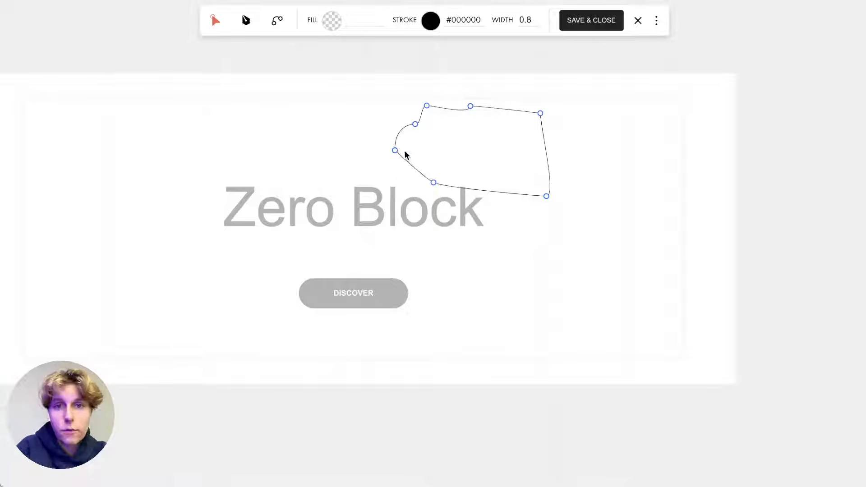
pyautogui.click(415, 125)
pyautogui.press('Delete')
# Step: Extend the vector's upper-left, left and lower anchor points outward and bend the left end into a rounded curve
pyautogui.moveTo(427, 106); pyautogui.dragTo(380, 100)
pyautogui.moveTo(395, 152); pyautogui.dragTo(332, 166)
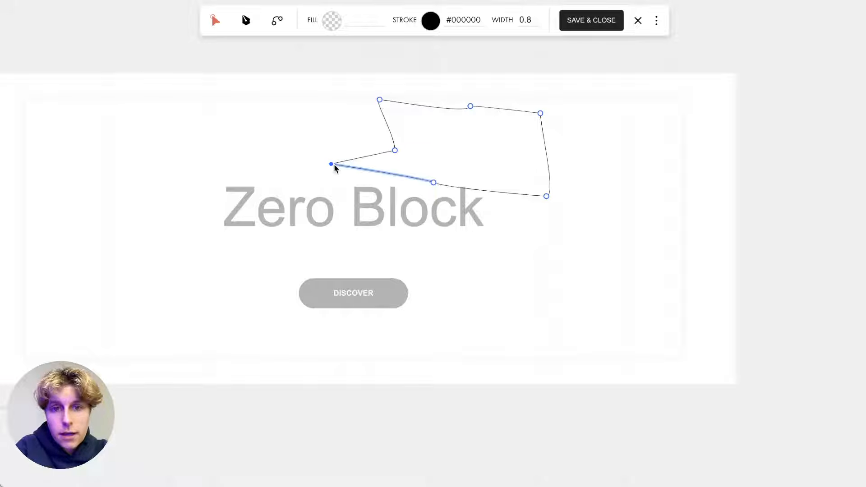
pyautogui.press('Delete')
pyautogui.moveTo(395, 150); pyautogui.dragTo(260, 85)
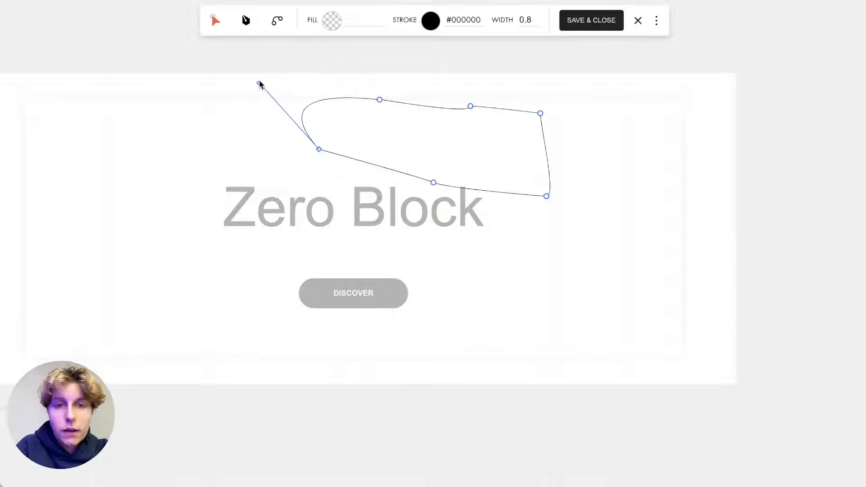
pyautogui.moveTo(433, 182); pyautogui.dragTo(424, 243)
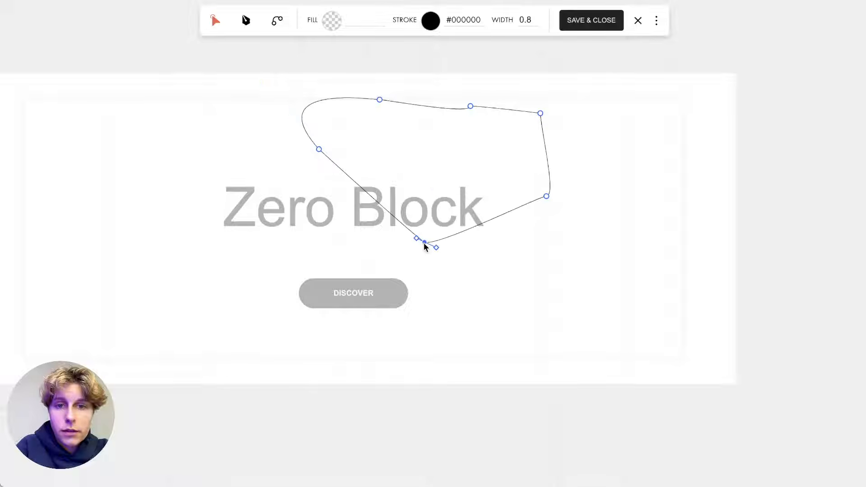
# Step: Fill the vector shape with light pink #FFD6D6
pyautogui.click(350, 20)
pyautogui.click(405, 62)
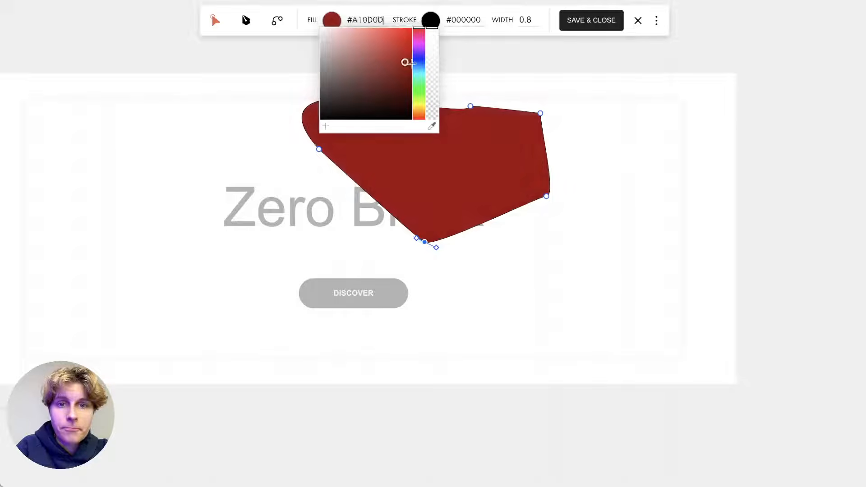
pyautogui.moveTo(385, 64)
pyautogui.mouseDown()
pyautogui.moveTo(315, 60)
pyautogui.moveTo(339, 36)
pyautogui.moveTo(335, 28)
pyautogui.mouseUp()
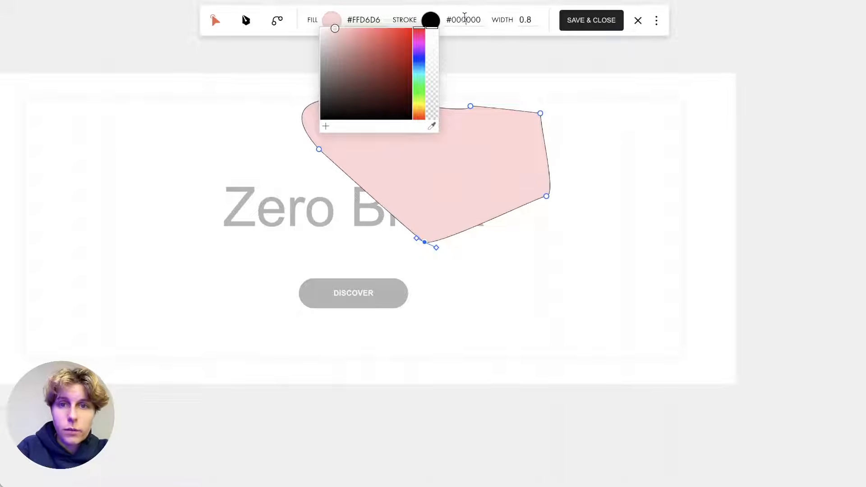
# Step: Remove the pink vector shape's stroke colour and stroke width, and save the vector
pyautogui.click(465, 19)
pyautogui.press('BackSpace')
pyautogui.press('Tab')
pyautogui.press('BackSpace')
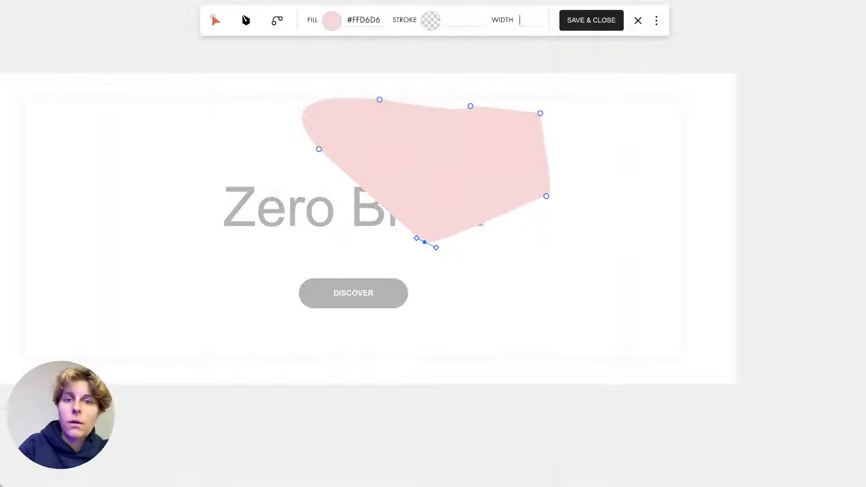
pyautogui.click(590, 20)
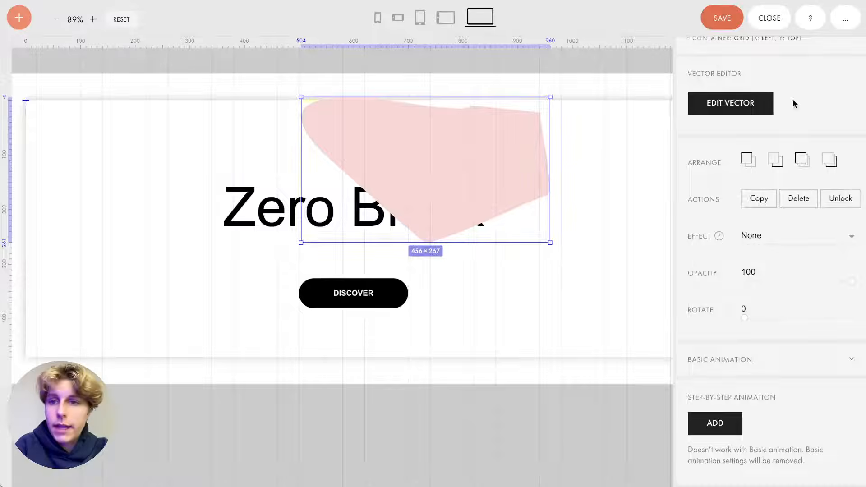
# Step: Show the layers list and move the vector layer below the Zero Block text layer
pyautogui.click(850, 21)
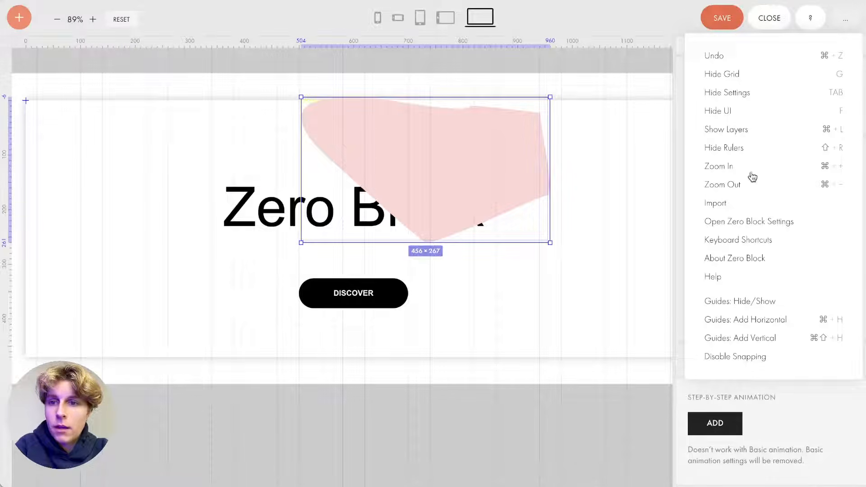
pyautogui.click(721, 123)
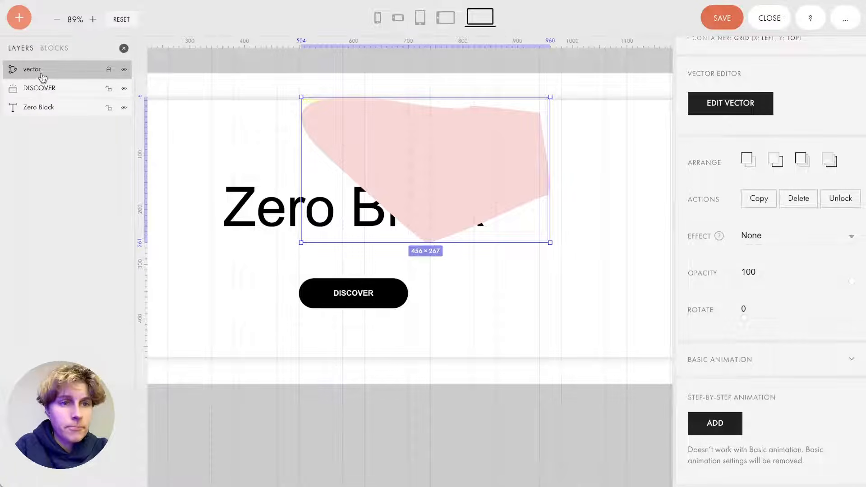
pyautogui.moveTo(43, 77); pyautogui.dragTo(51, 135)
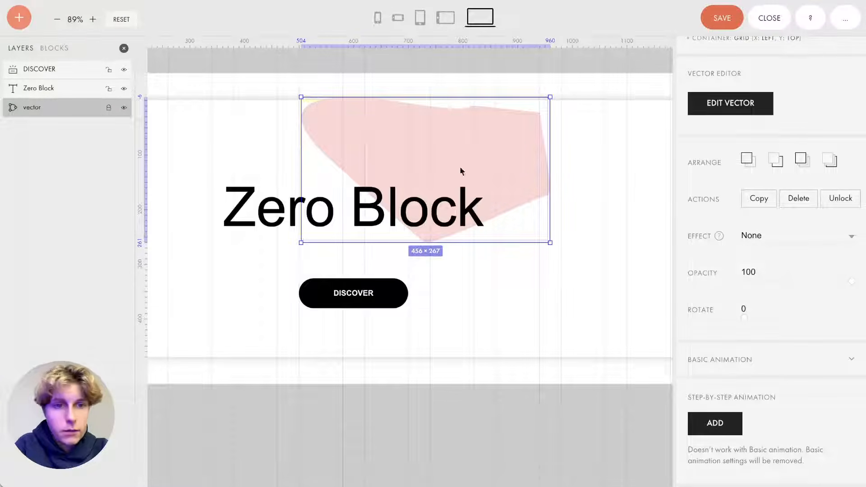
pyautogui.click(628, 252)
pyautogui.click(483, 174)
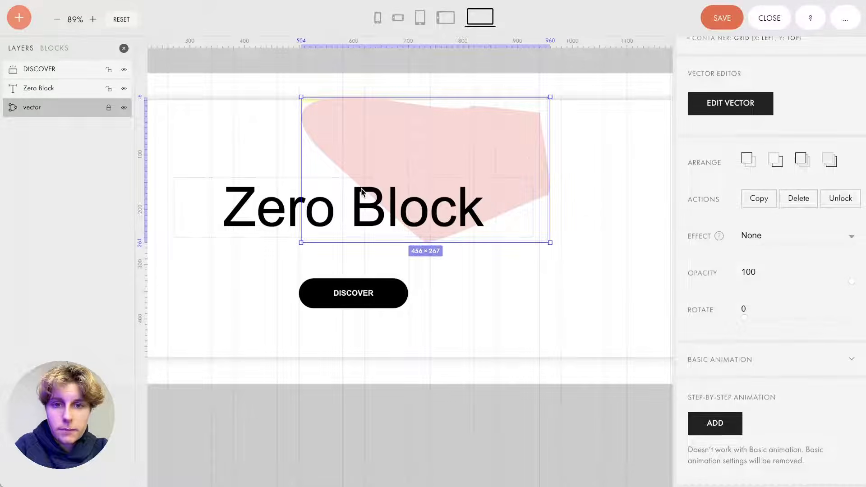
# Step: Unlock the vector shape, enlarge it to about 627 × 366 px and place it behind the heading and the DISCOVER button
pyautogui.press('l')
pyautogui.moveTo(541, 107); pyautogui.dragTo(463, 131)
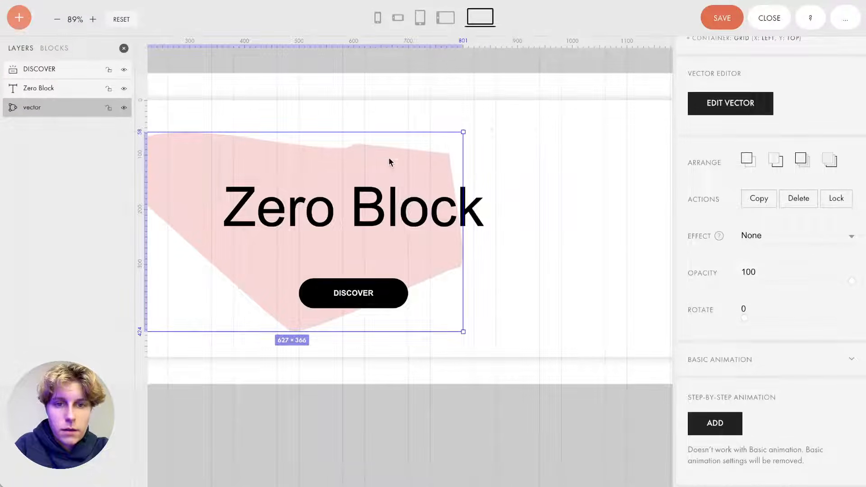
pyautogui.moveTo(382, 158); pyautogui.dragTo(434, 166)
pyautogui.doubleClick(435, 166)
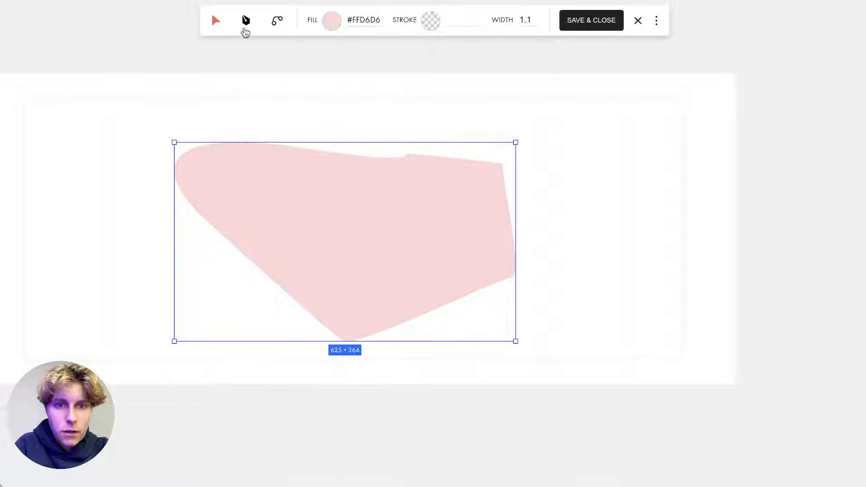
pyautogui.moveTo(407, 168)
pyautogui.mouseDown()
pyautogui.moveTo(446, 149)
pyautogui.moveTo(412, 165)
pyautogui.mouseUp()
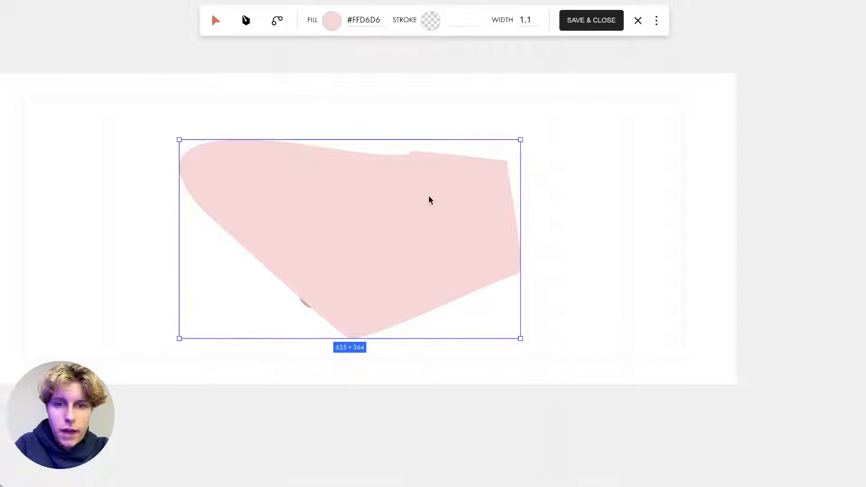
pyautogui.rightClick(429, 199)
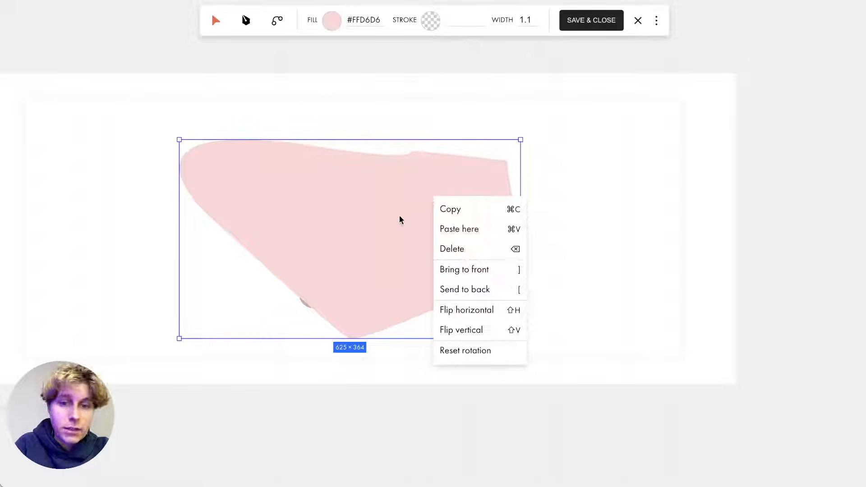
pyautogui.press('Escape')
pyautogui.click(245, 20)
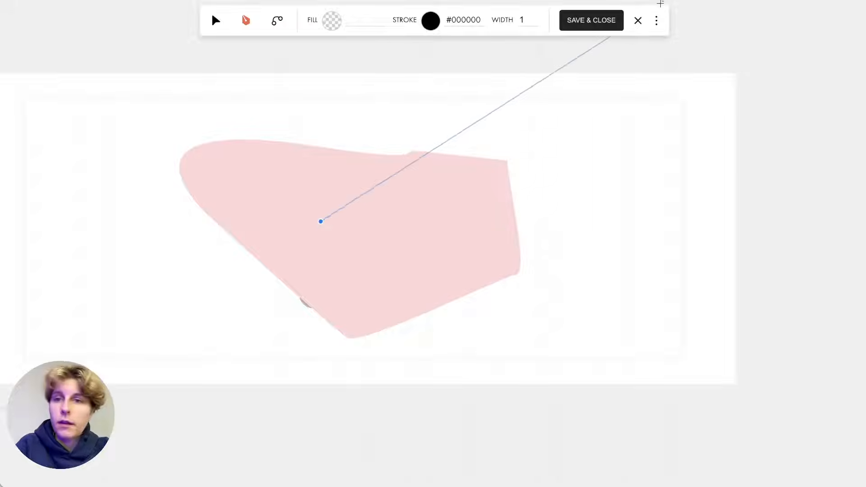
pyautogui.press('Escape')
pyautogui.click(638, 20)
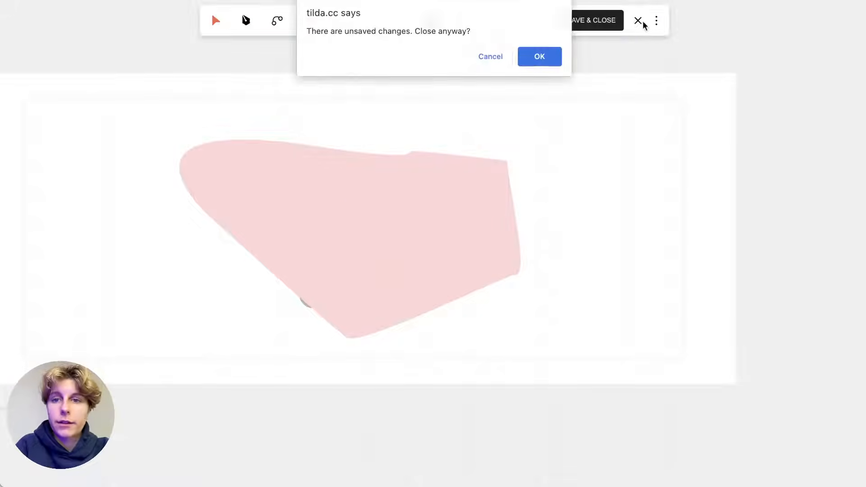
pyautogui.click(534, 60)
# Step: Resize the vector shape to about 694 px wide so it fits inside the grid container behind the heading and button
pyautogui.click(585, 273)
pyautogui.click(437, 253)
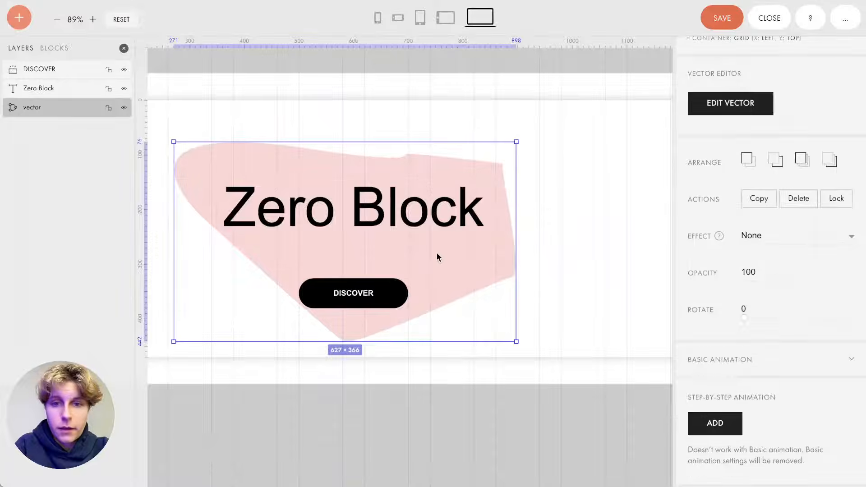
pyautogui.moveTo(516, 256)
pyautogui.mouseDown()
pyautogui.moveTo(603, 261)
pyautogui.moveTo(530, 245)
pyautogui.moveTo(513, 258)
pyautogui.mouseUp()
pyautogui.click(600, 269)
pyautogui.hscroll(-2, 532, 265)
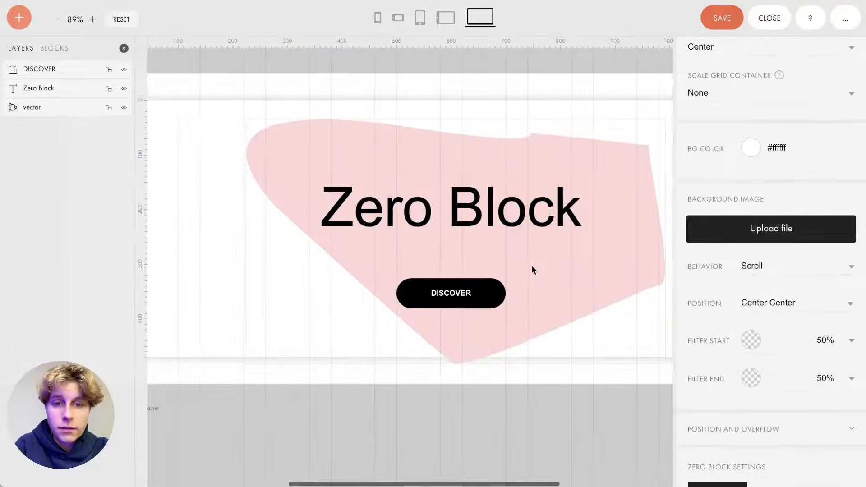
pyautogui.scroll(-5, 532, 265)
pyautogui.click(575, 265)
pyautogui.hscroll(1, 576, 266)
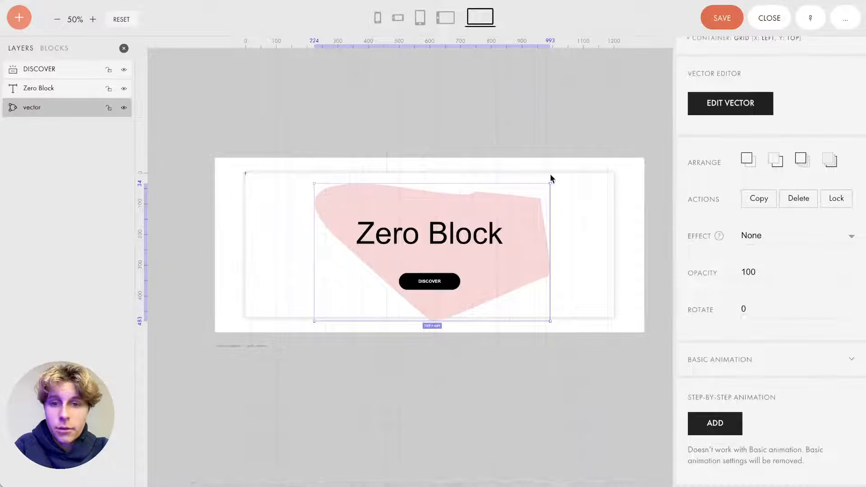
pyautogui.moveTo(551, 181); pyautogui.dragTo(502, 250)
pyautogui.click(576, 243)
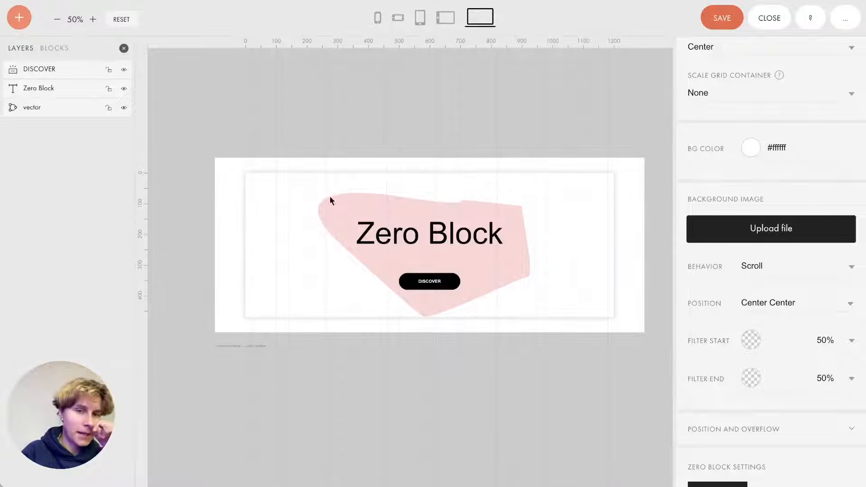
# Step: Add an HTML code element to the block, move it slightly and delete it again
pyautogui.click(16, 22)
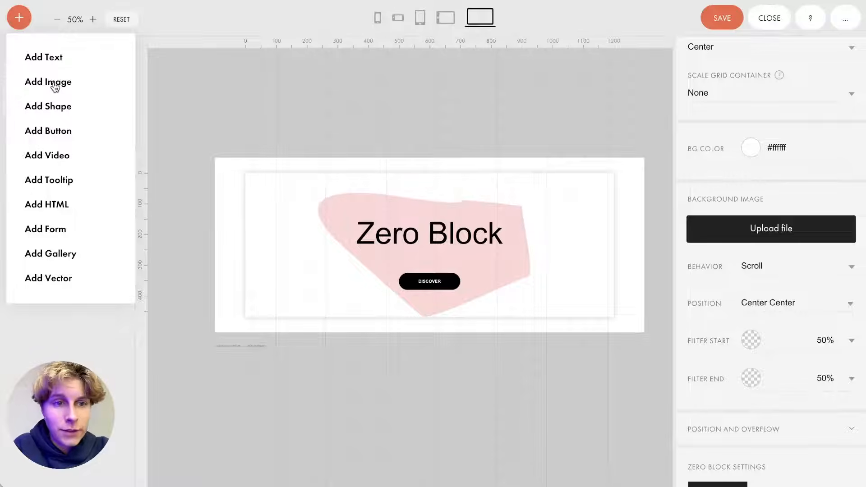
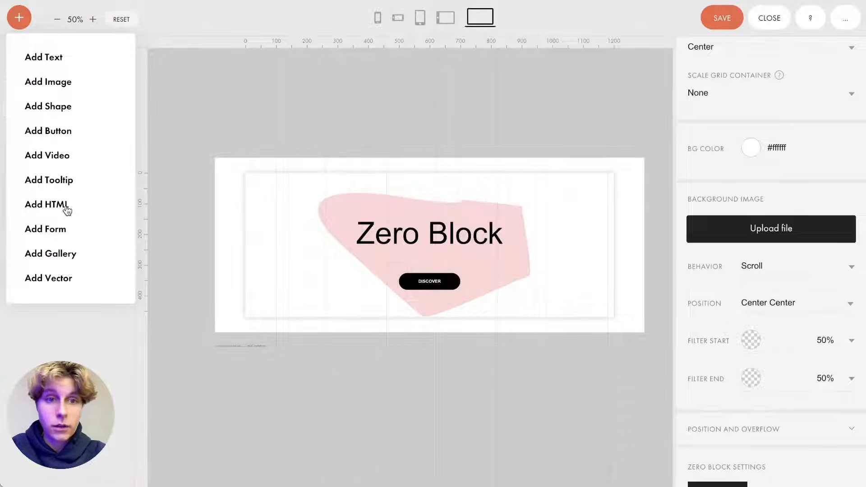
pyautogui.click(67, 209)
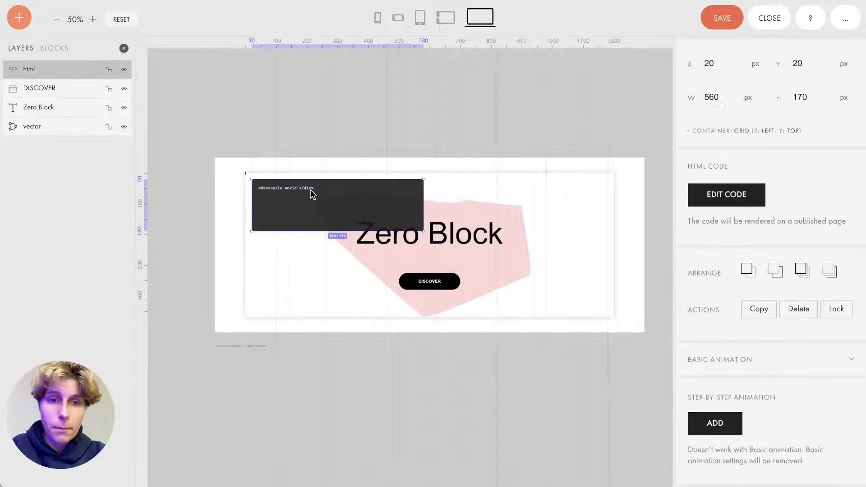
pyautogui.moveTo(312, 191)
pyautogui.mouseDown()
pyautogui.moveTo(323, 253)
pyautogui.moveTo(298, 280)
pyautogui.moveTo(437, 356)
pyautogui.moveTo(383, 348)
pyautogui.moveTo(393, 347)
pyautogui.moveTo(294, 229)
pyautogui.moveTo(326, 244)
pyautogui.moveTo(304, 246)
pyautogui.moveTo(306, 205)
pyautogui.mouseUp()
pyautogui.press('Delete')
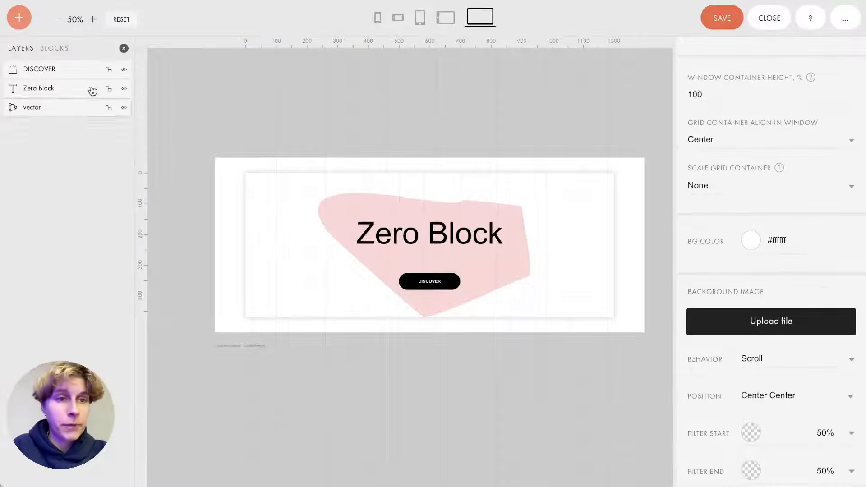
# Step: Add a form element to the block and delete it again
pyautogui.click(19, 18)
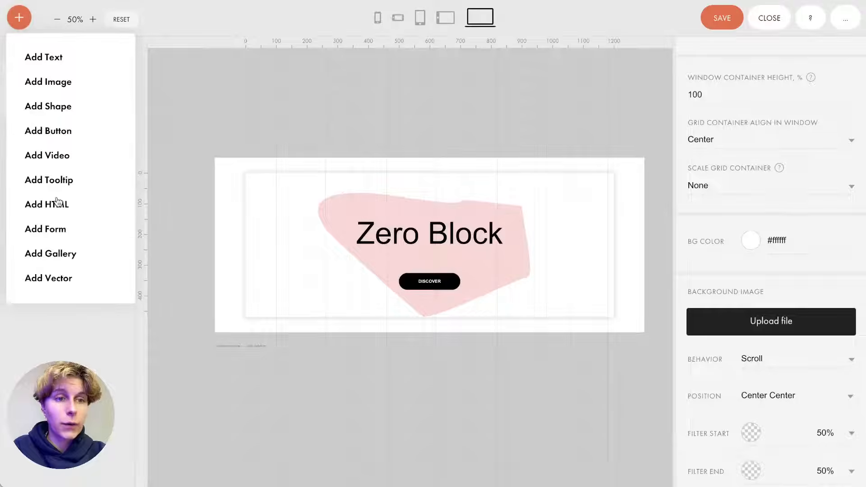
pyautogui.click(53, 231)
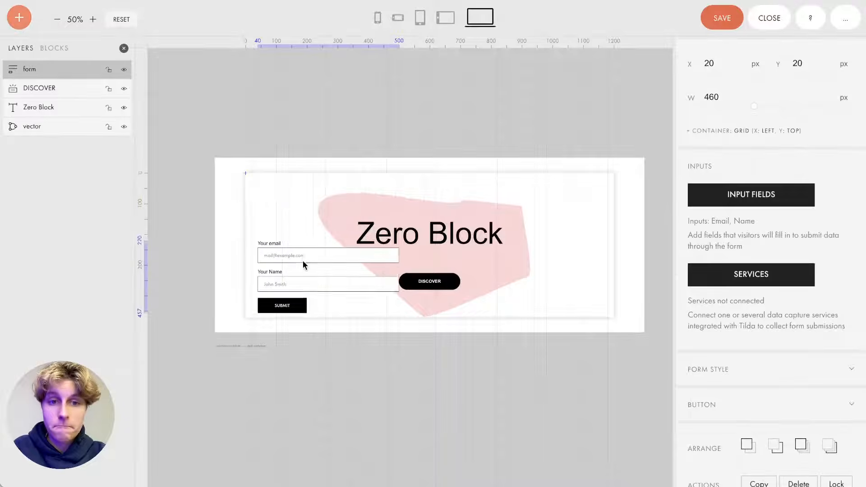
pyautogui.press('Delete')
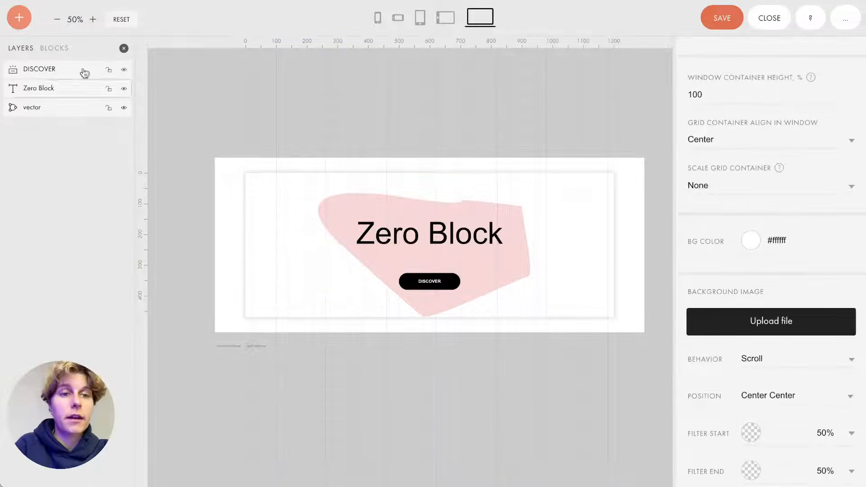
pyautogui.click(19, 17)
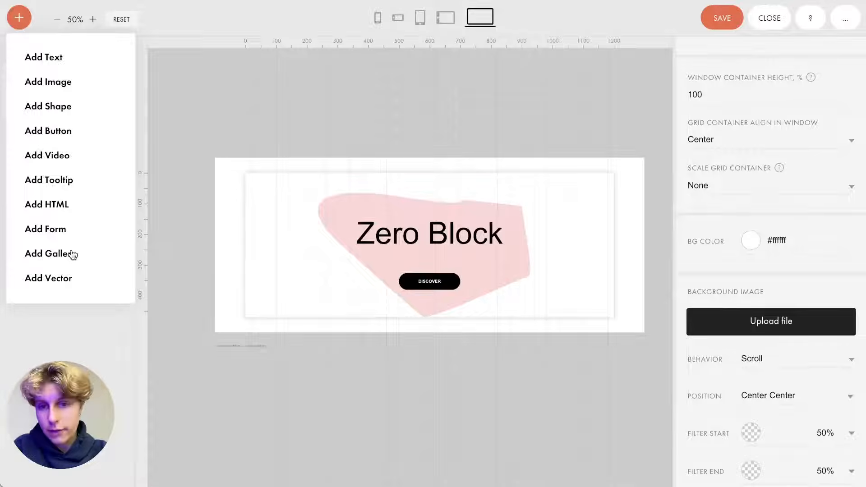
pyautogui.click(487, 129)
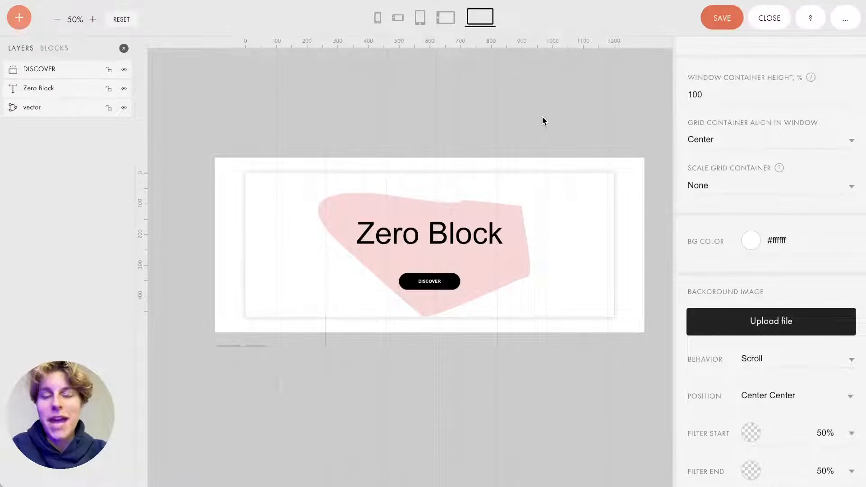
# Step: Delete the pink vector shape, and save and close the Zero Block
pyautogui.click(521, 276)
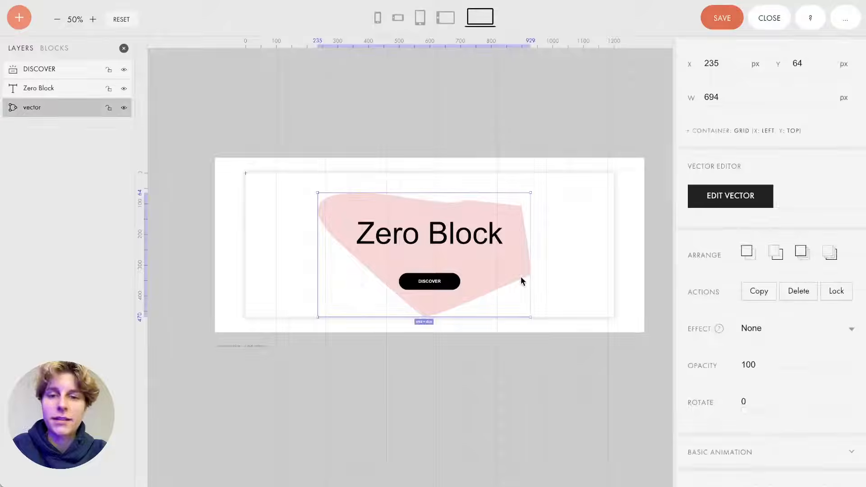
pyautogui.press('Delete')
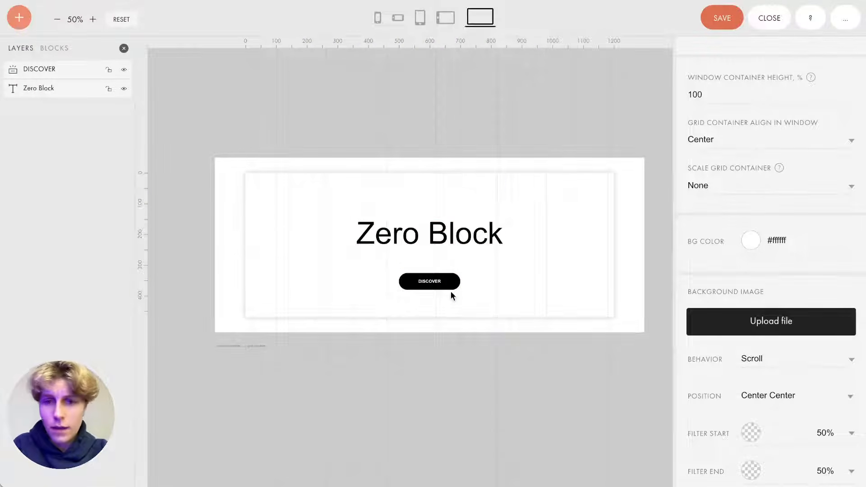
pyautogui.scroll(3, 507, 307)
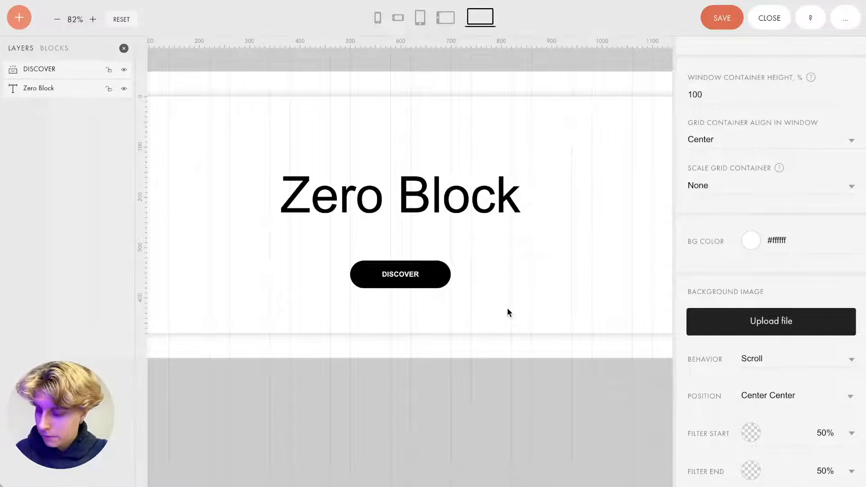
pyautogui.click(727, 18)
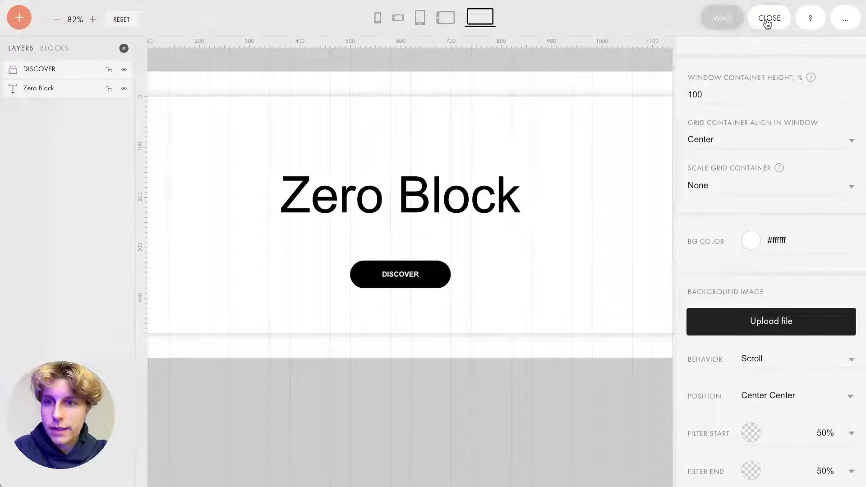
pyautogui.click(767, 21)
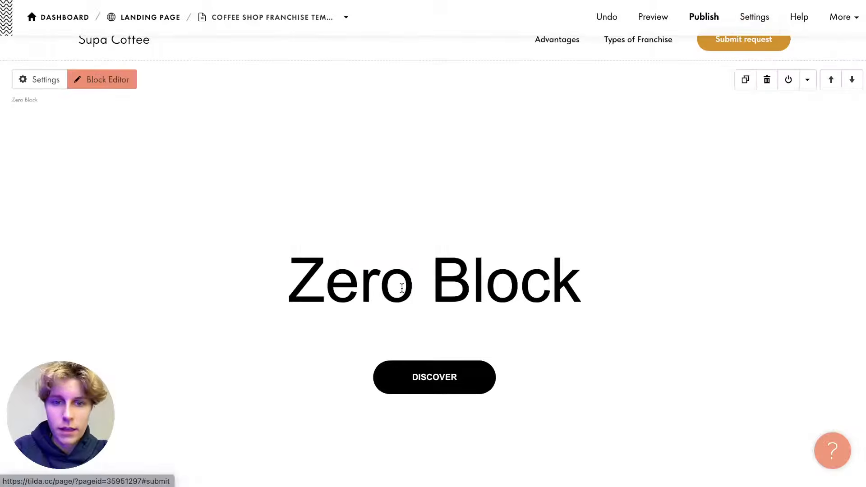
pyautogui.scroll(-10, 401, 287)
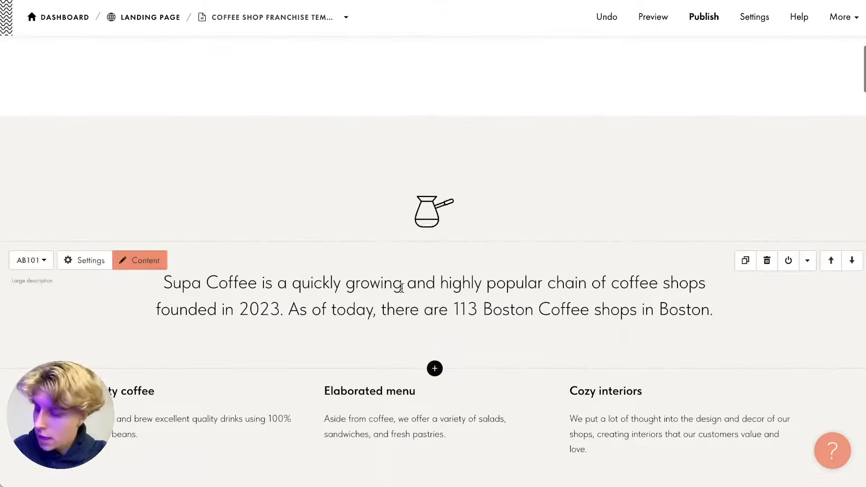
pyautogui.scroll(5, 401, 288)
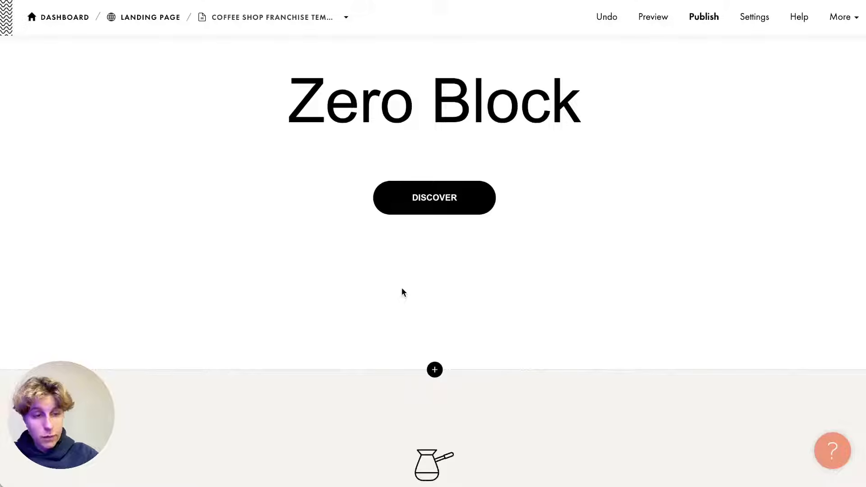
pyautogui.scroll(-5, 403, 292)
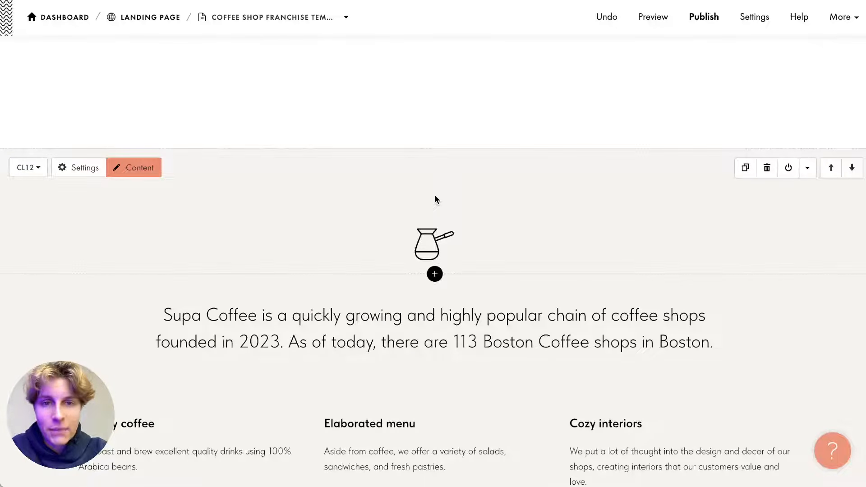
pyautogui.scroll(-3, 436, 199)
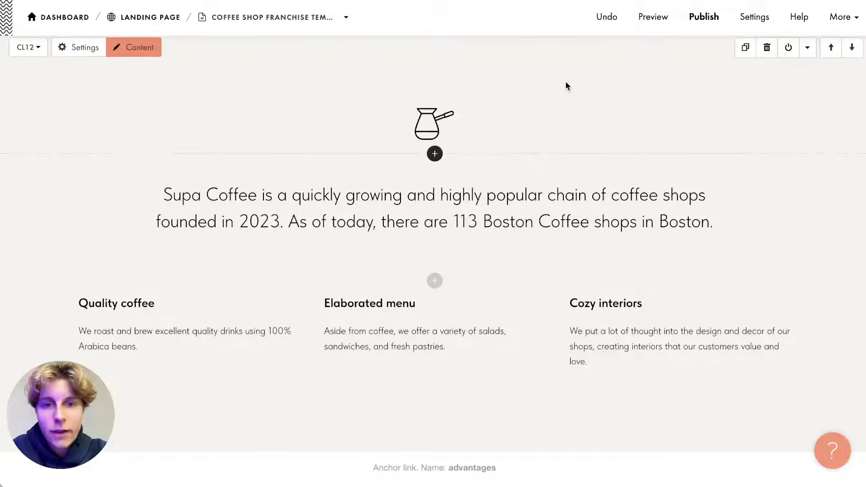
pyautogui.scroll(2, 566, 83)
pyautogui.scroll(-2, 566, 83)
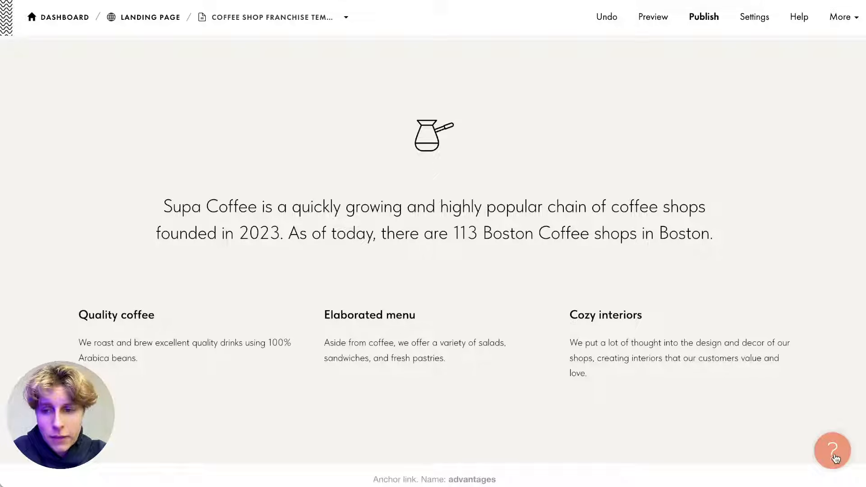
# Step: Open the Help center, expand the Video Tutorials topic, look through the remaining topics and F.A.Q. list, and close it
pyautogui.scroll(-2, 834, 452)
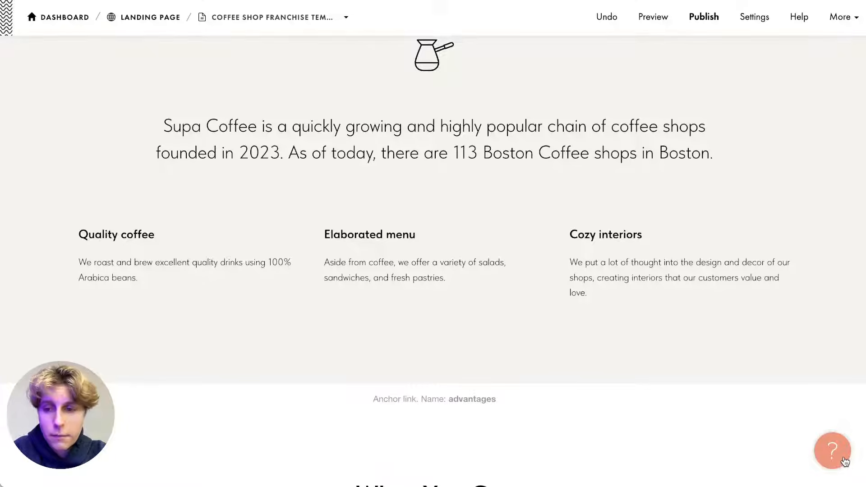
pyautogui.click(845, 461)
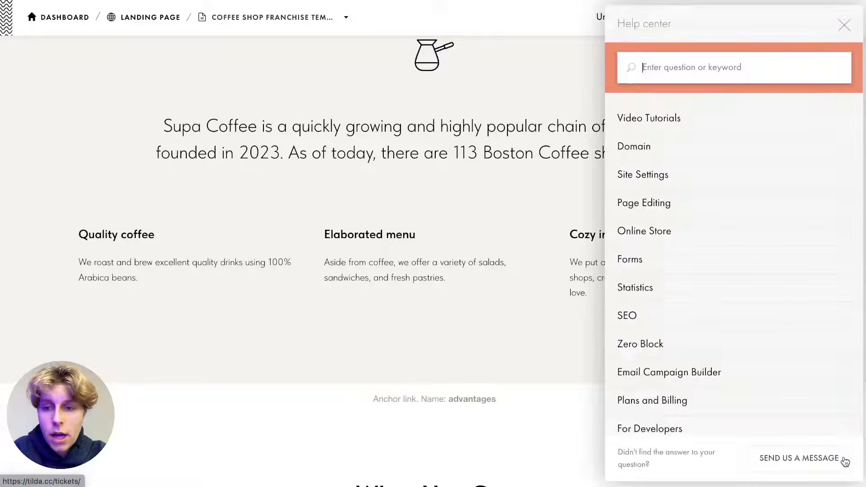
pyautogui.click(687, 144)
pyautogui.click(650, 124)
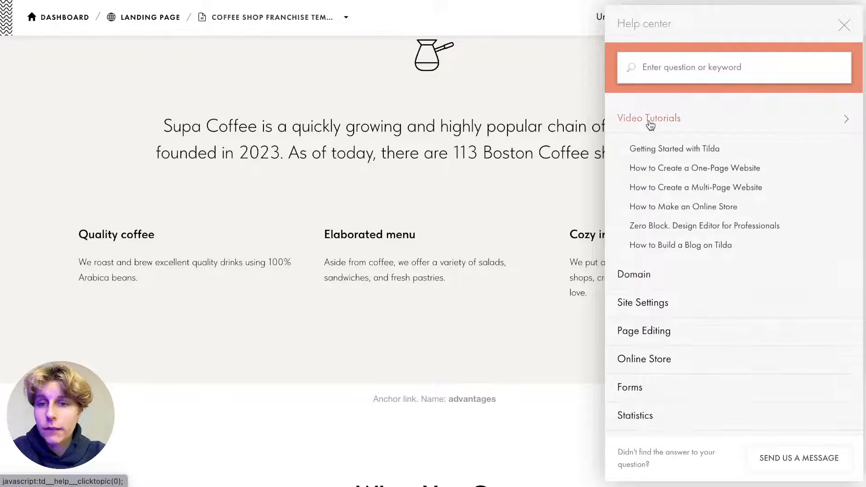
pyautogui.scroll(-10, 650, 122)
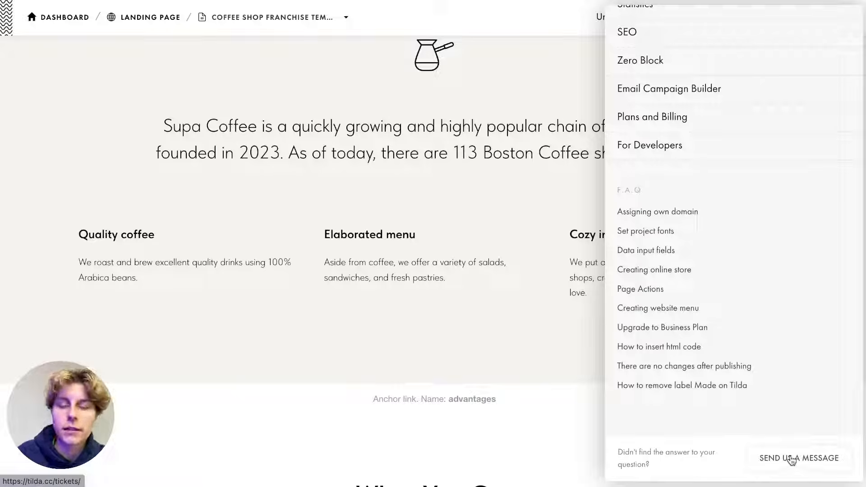
pyautogui.scroll(1, 799, 261)
pyautogui.scroll(9, 799, 261)
pyautogui.click(842, 30)
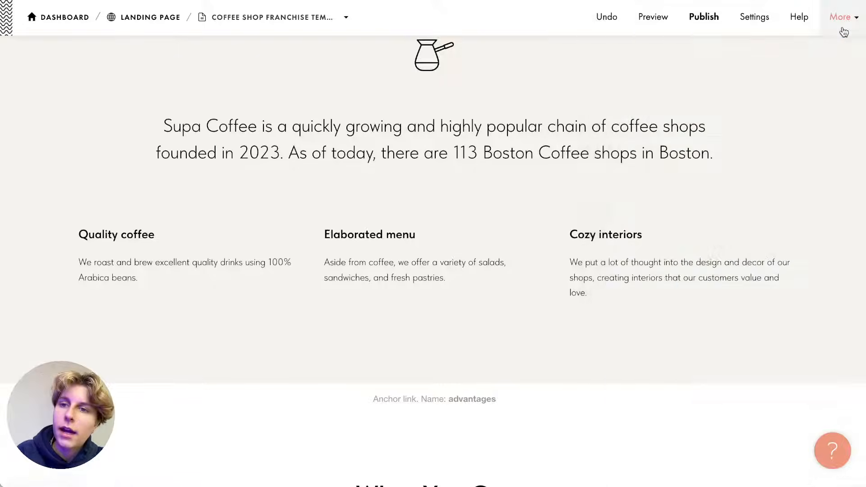
# Step: Open the site's Fonts settings and browse the preset headline and text font pairs through to Tilda Sans
pyautogui.scroll(10, 692, 218)
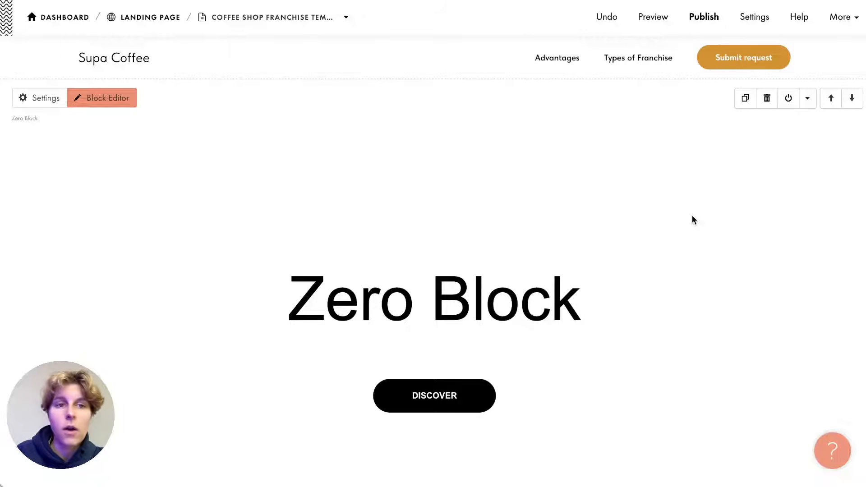
pyautogui.click(840, 21)
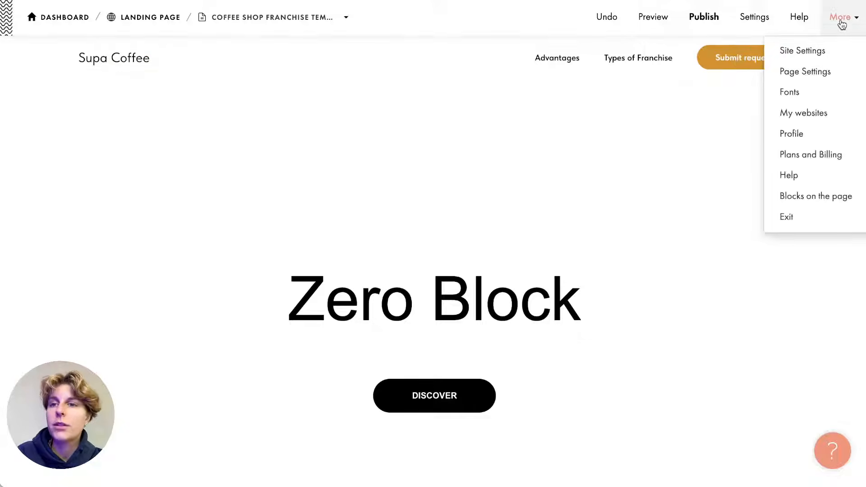
pyautogui.click(799, 95)
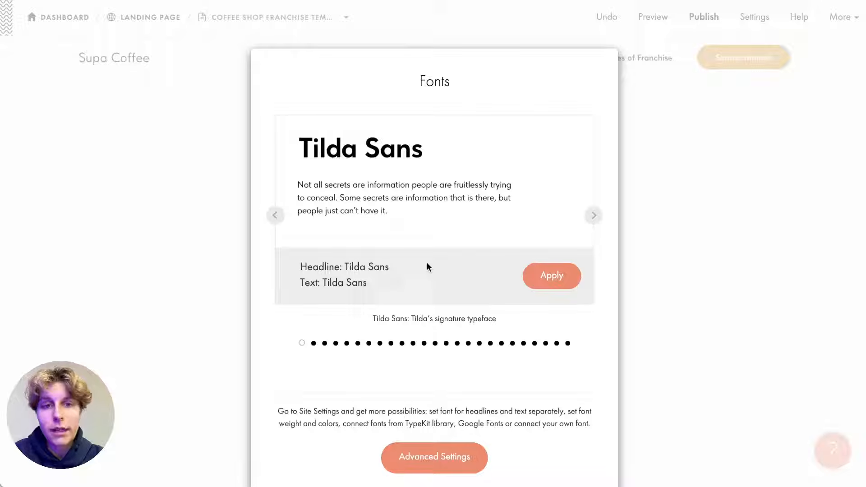
pyautogui.click(594, 215)
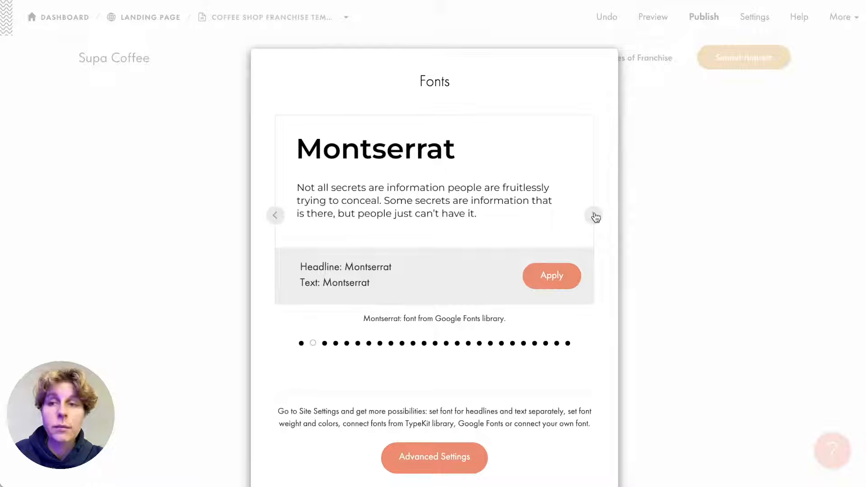
pyautogui.click(594, 216)
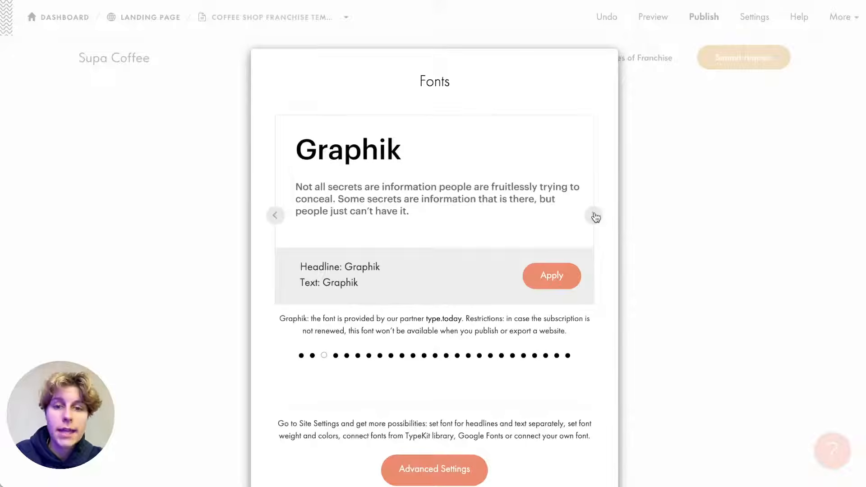
pyautogui.click(594, 216)
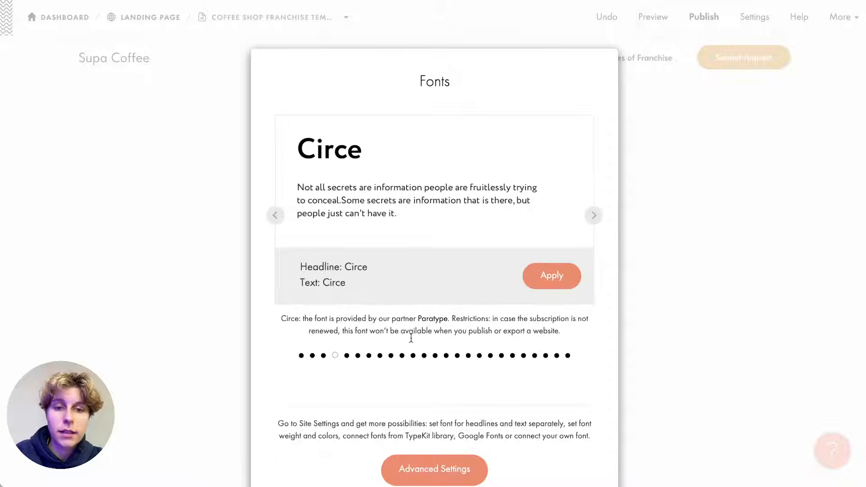
pyautogui.click(301, 356)
pyautogui.click(457, 344)
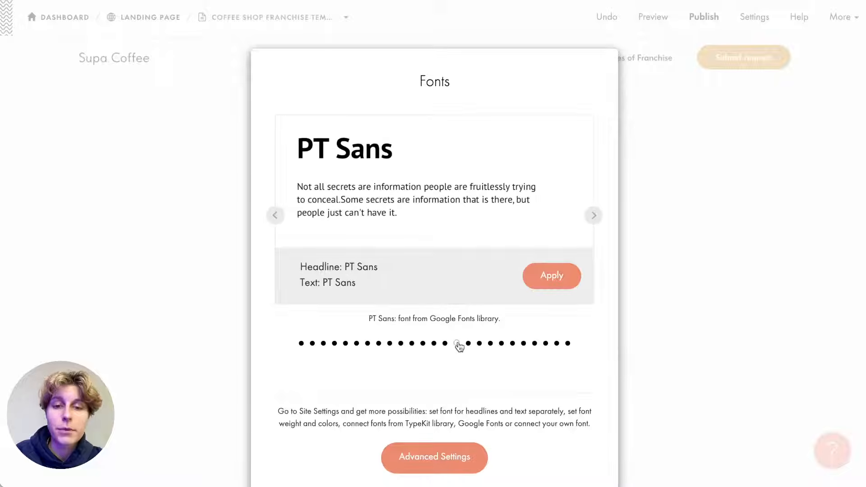
pyautogui.click(468, 344)
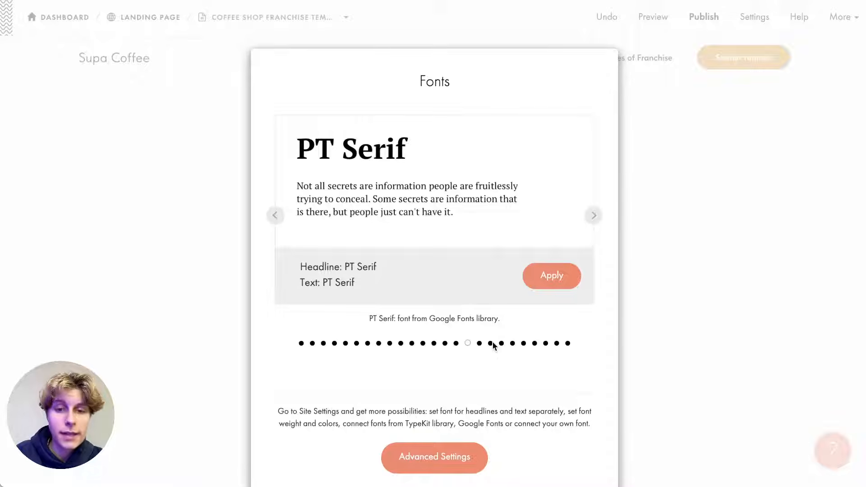
pyautogui.click(595, 215)
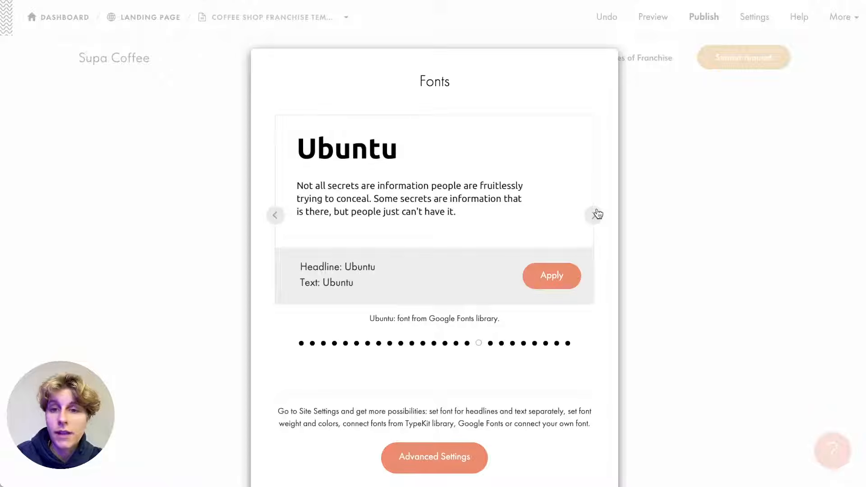
pyautogui.click(595, 214)
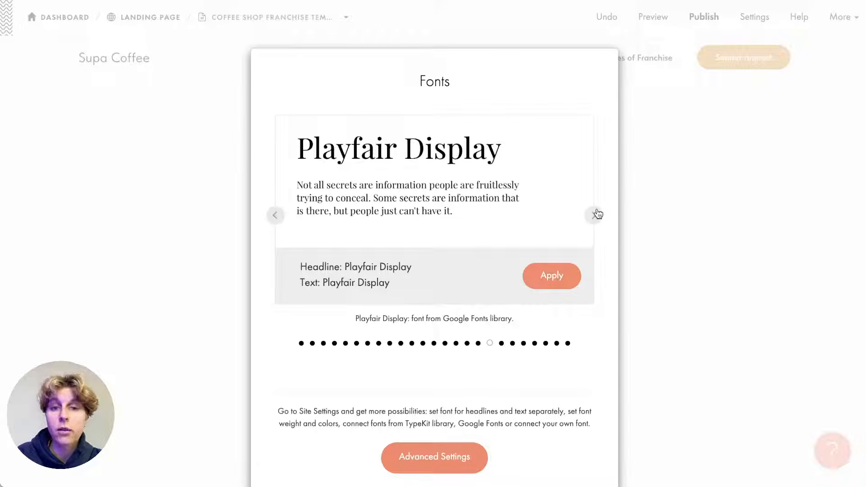
pyautogui.click(596, 215)
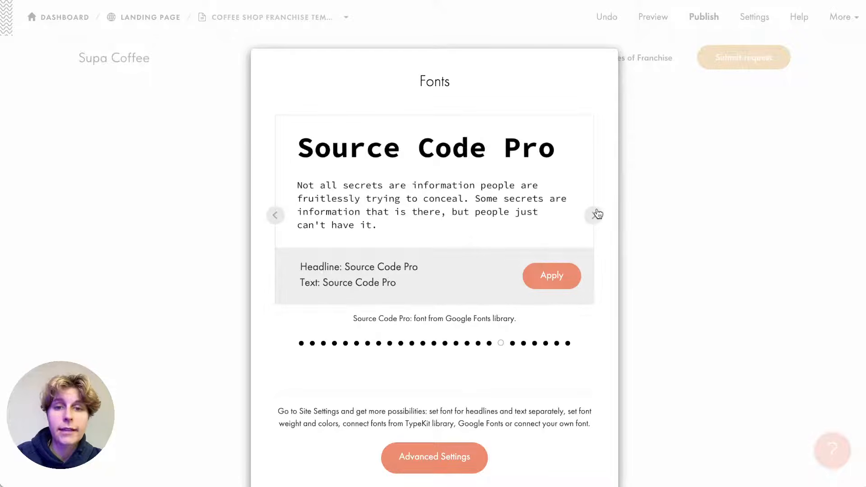
pyautogui.click(596, 215)
pyautogui.click(596, 214)
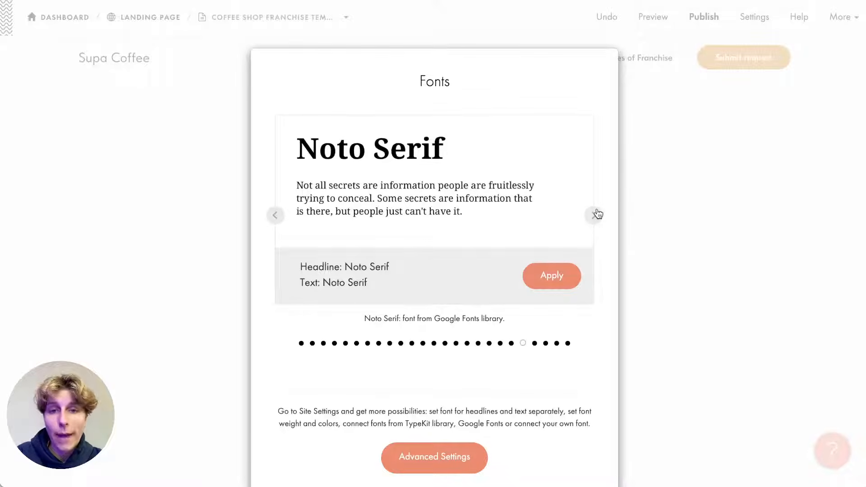
pyautogui.click(596, 215)
pyautogui.click(596, 215)
pyautogui.click(596, 215)
pyautogui.click(596, 214)
pyautogui.click(596, 215)
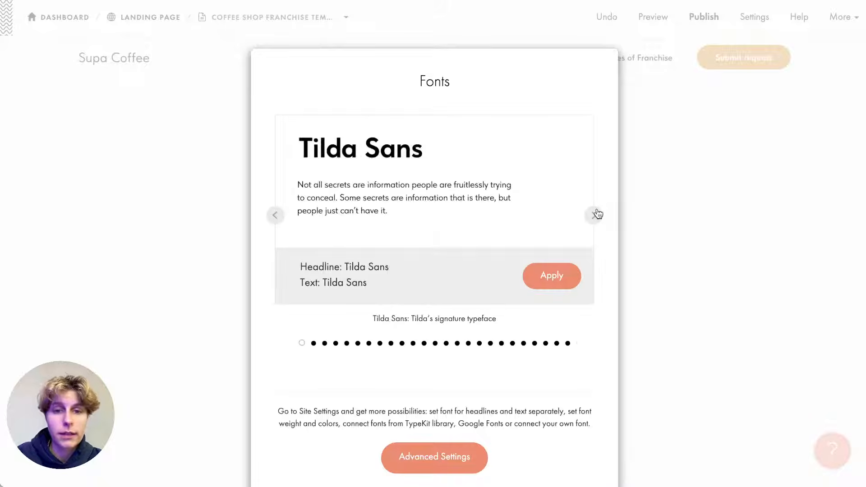
# Step: Compare the Montserrat preset with the Tilda Sans preset, ending on Tilda Sans without applying a font
pyautogui.moveTo(300, 145); pyautogui.dragTo(403, 156)
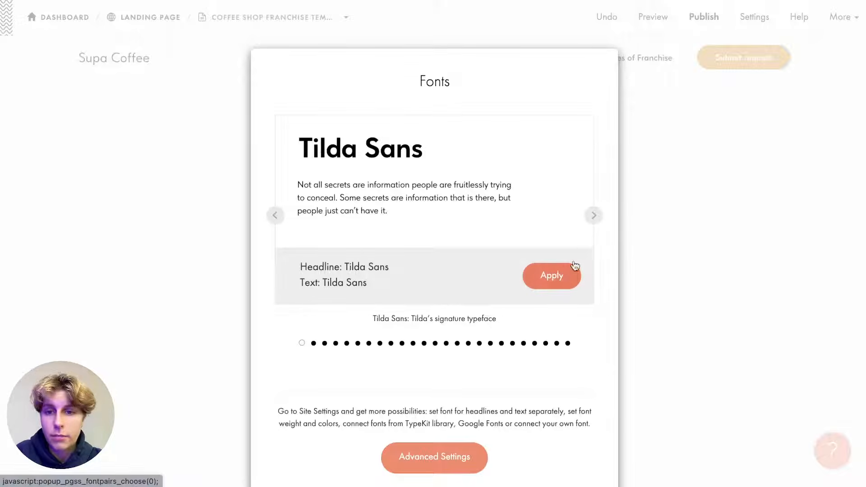
pyautogui.click(594, 215)
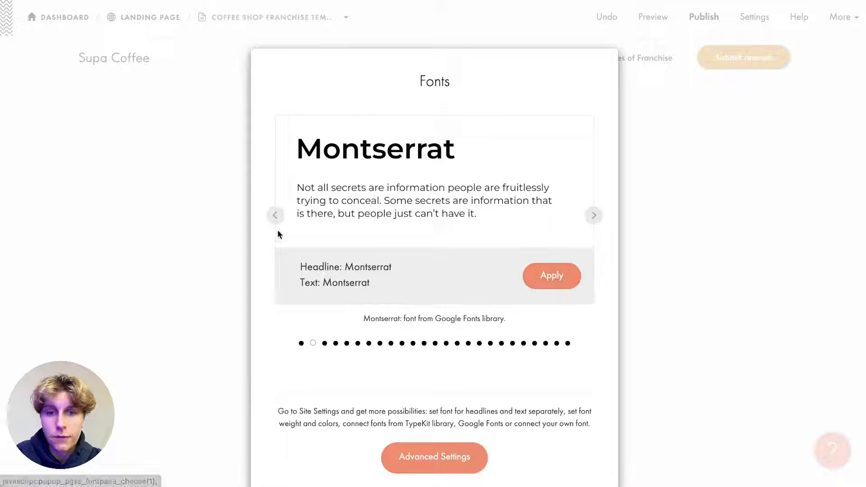
pyautogui.click(275, 216)
pyautogui.scroll(-1, 352, 356)
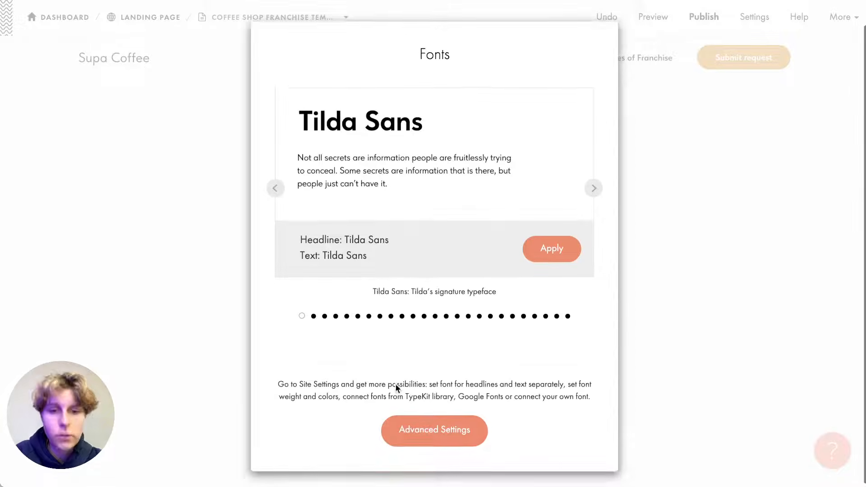
# Step: Open the advanced font settings, switch to custom settings and review the Google Fonts, Adobe Fonts and Your Own Font options
pyautogui.click(458, 424)
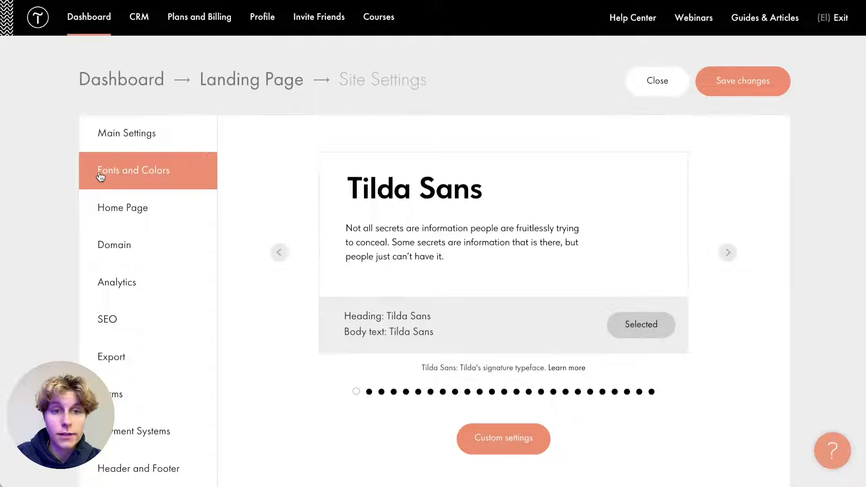
pyautogui.click(545, 439)
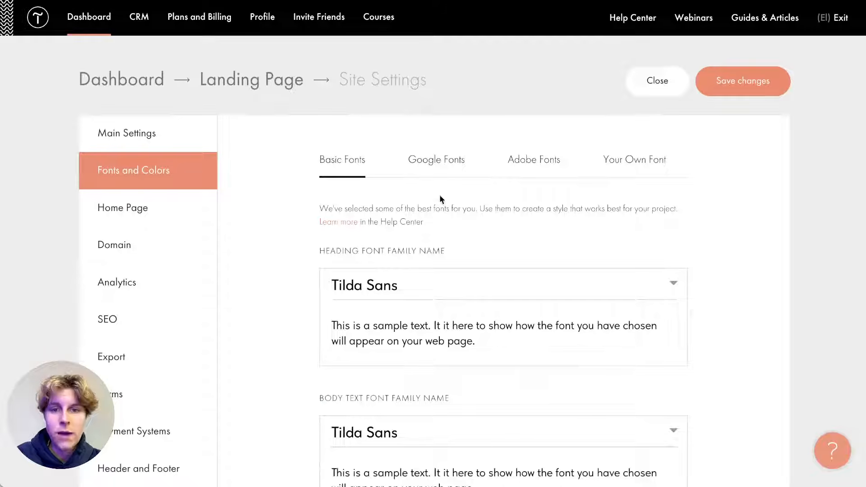
pyautogui.click(438, 176)
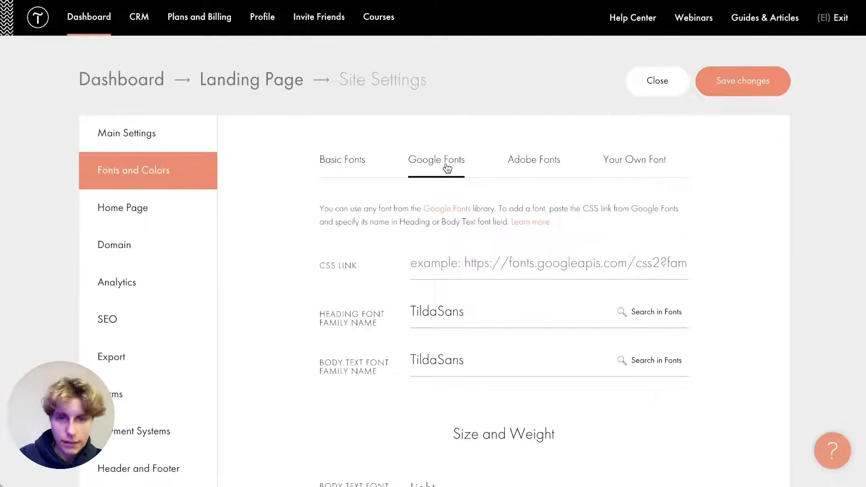
pyautogui.click(433, 307)
pyautogui.click(440, 264)
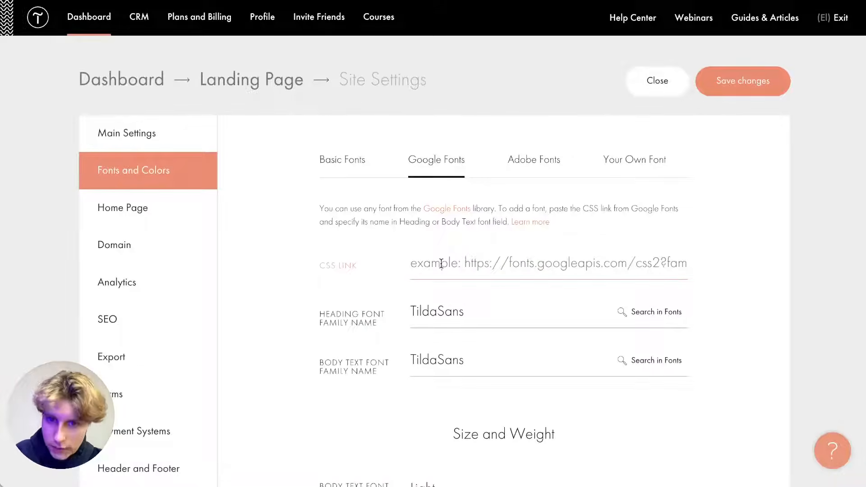
pyautogui.click(537, 161)
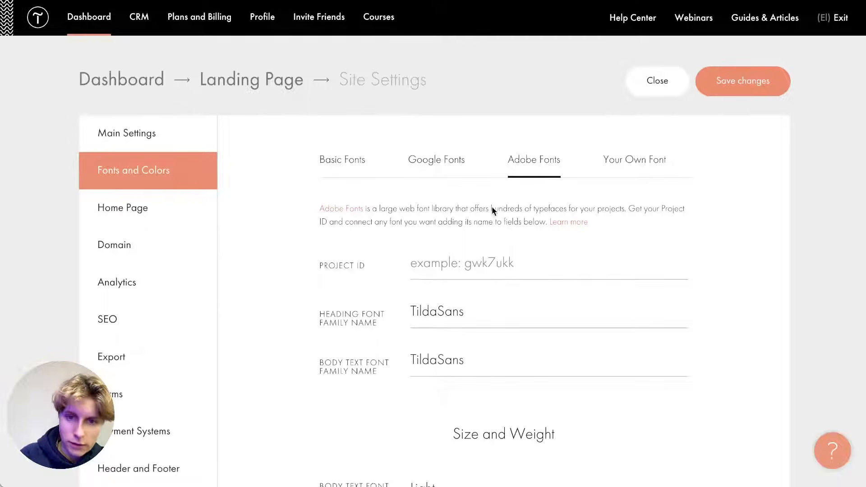
pyautogui.click(652, 174)
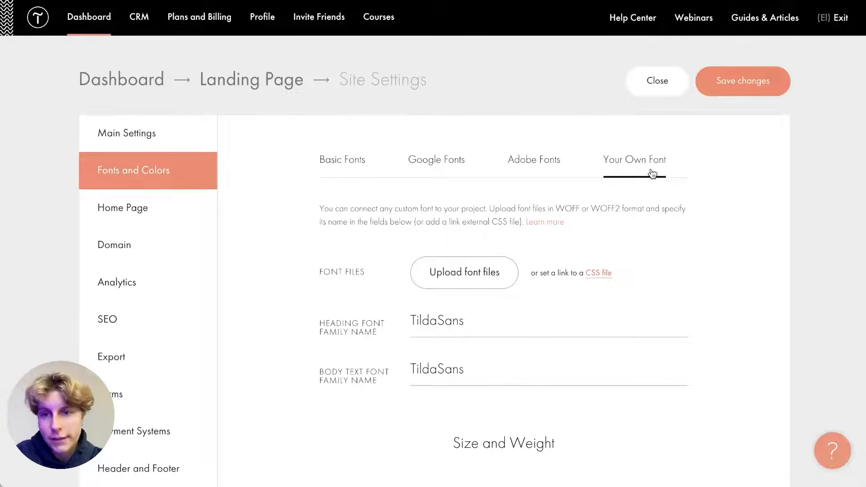
# Step: Review the Size and Weight, Colors and Advanced sections of the custom font settings
pyautogui.scroll(-7, 652, 174)
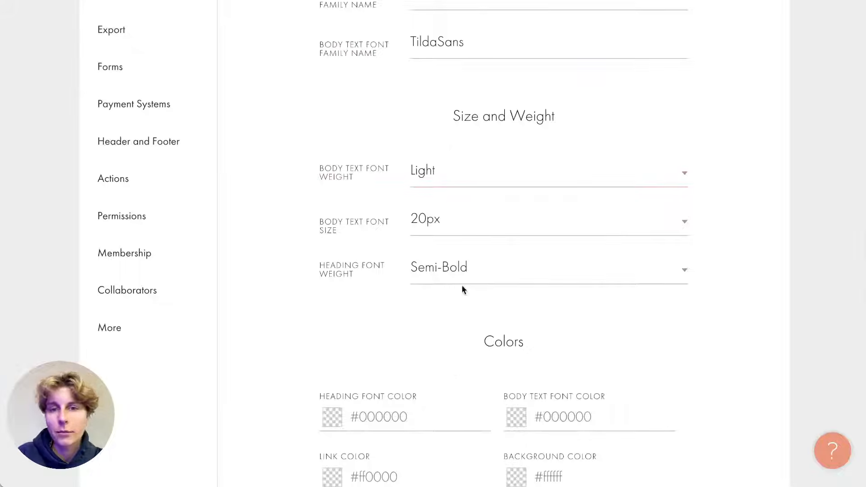
pyautogui.scroll(-2, 471, 149)
pyautogui.scroll(-4, 470, 147)
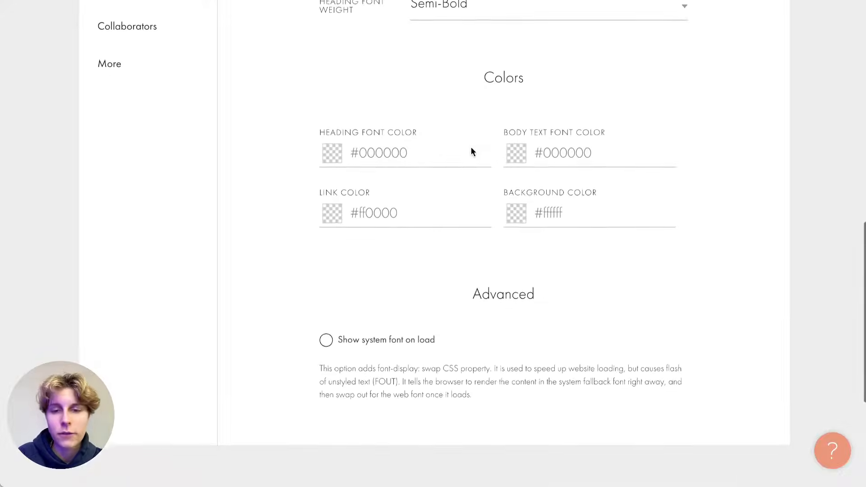
pyautogui.scroll(13, 471, 147)
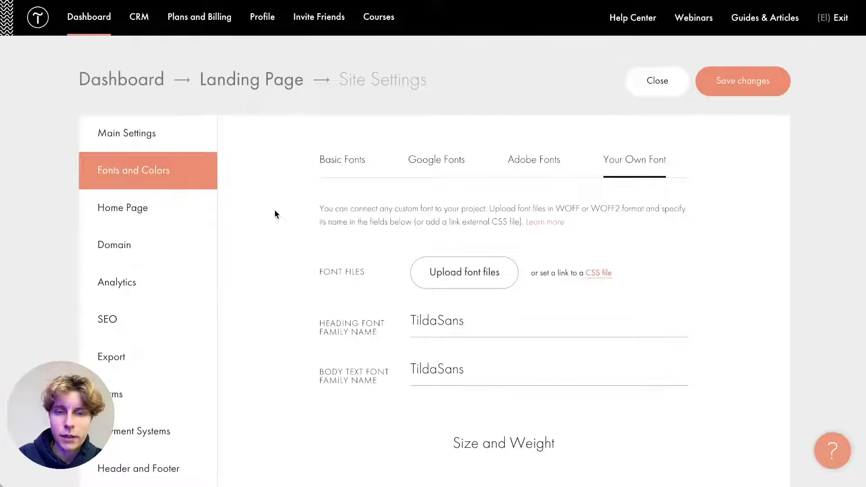
# Step: Open the site's Main Settings and examine the website title, description and custom subdomain fields
pyautogui.click(158, 125)
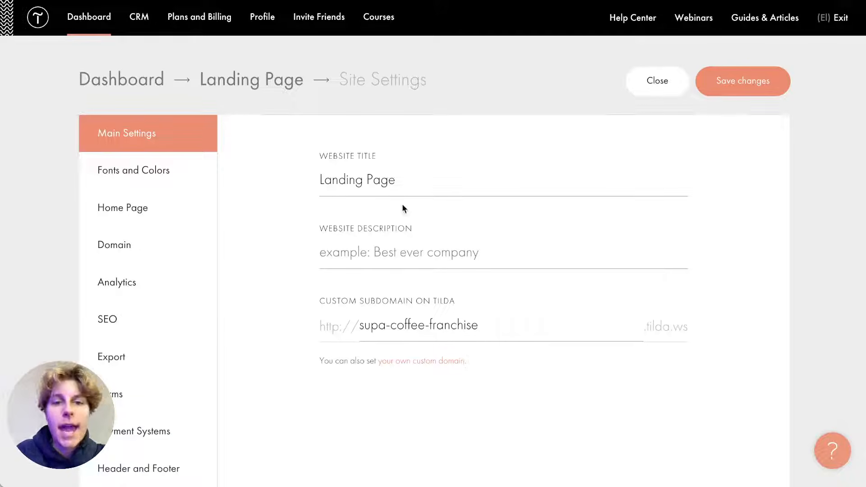
pyautogui.moveTo(395, 183); pyautogui.dragTo(269, 189)
pyautogui.click(263, 185)
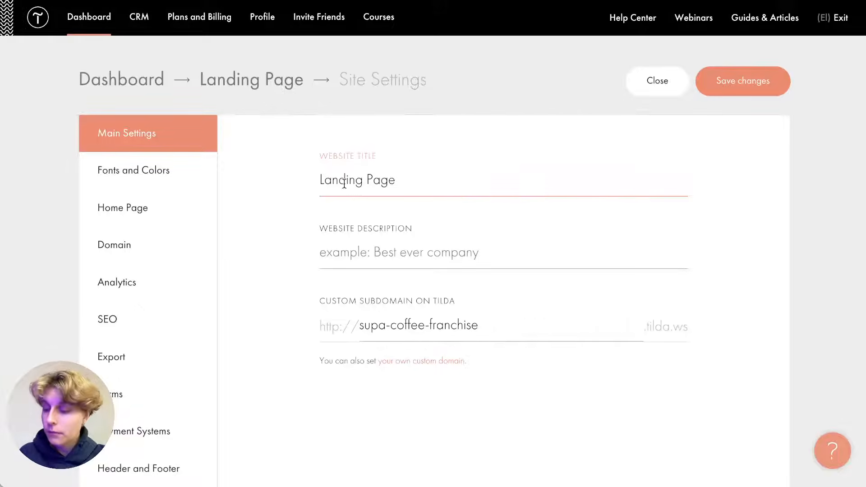
pyautogui.click(417, 326)
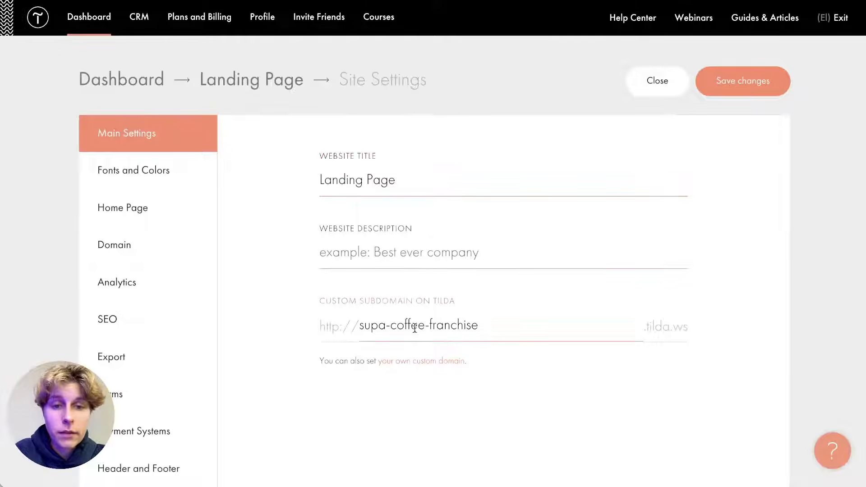
pyautogui.click(360, 326)
pyautogui.click(467, 291)
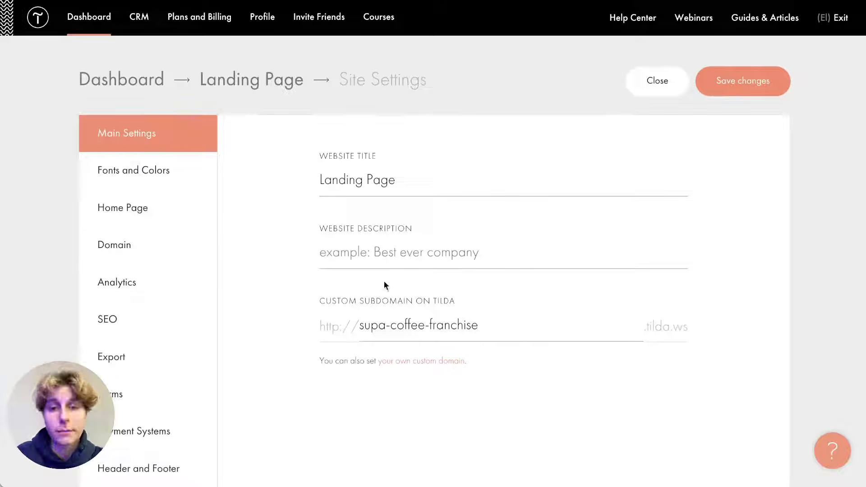
# Step: Open the Home Page settings and review the pages available as the site's home page, keeping Coffee Shop Franchise Template
pyautogui.click(134, 222)
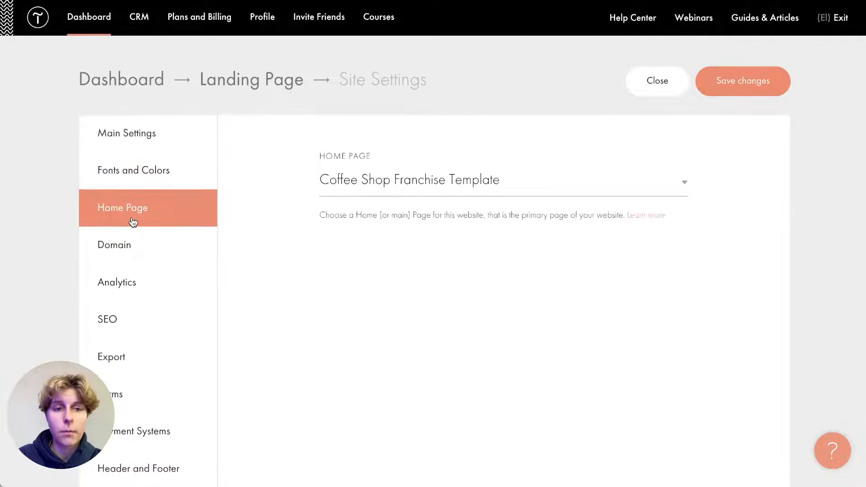
pyautogui.click(405, 198)
pyautogui.click(417, 288)
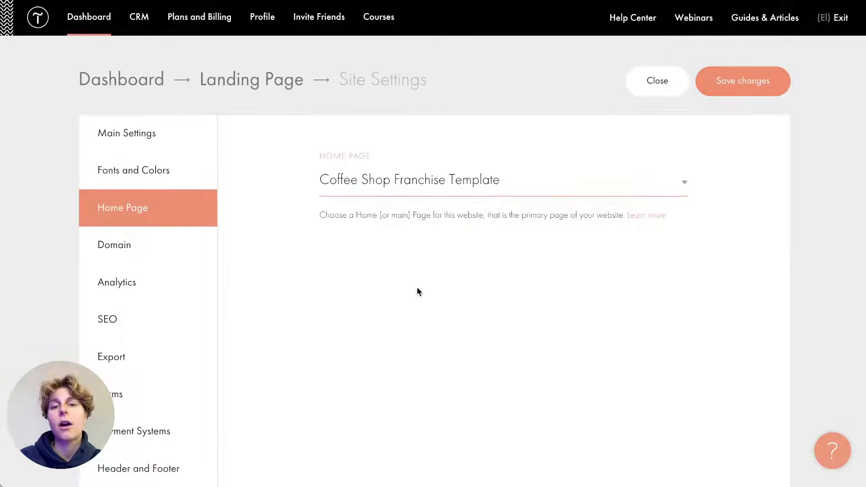
pyautogui.click(468, 193)
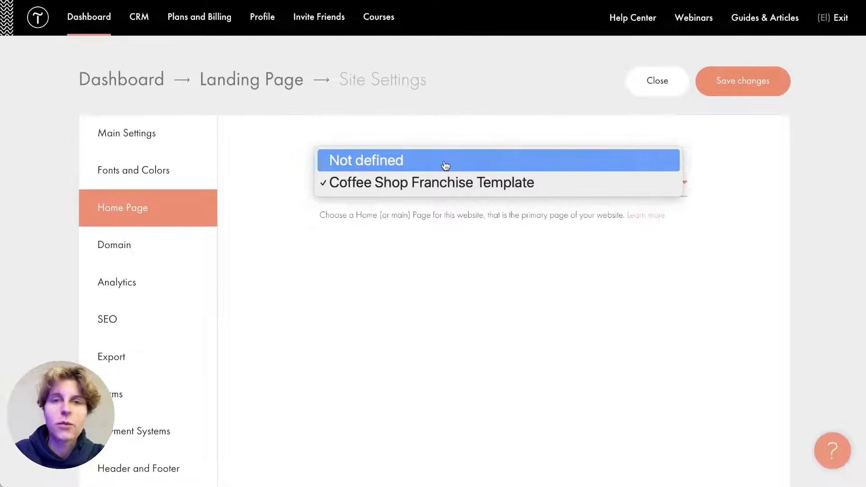
pyautogui.click(437, 317)
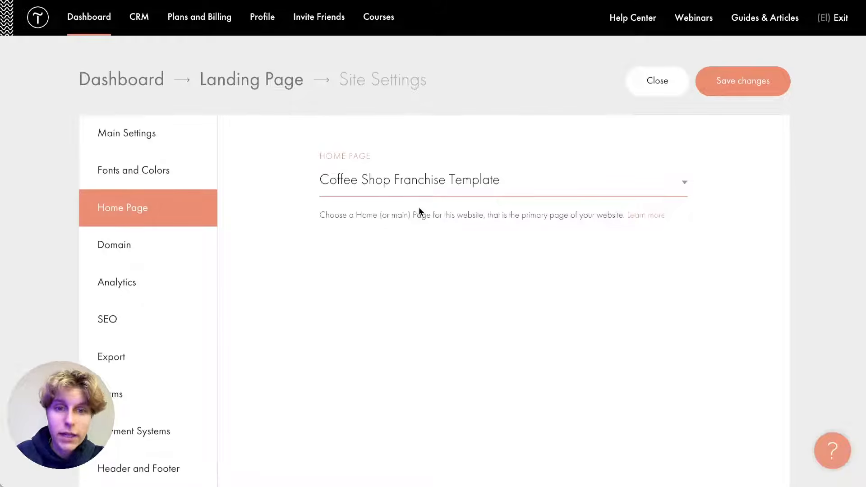
pyautogui.click(418, 183)
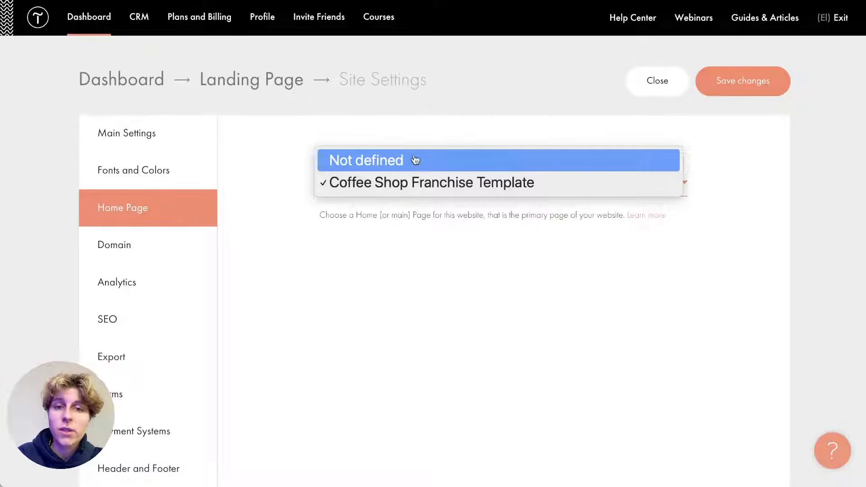
pyautogui.click(422, 229)
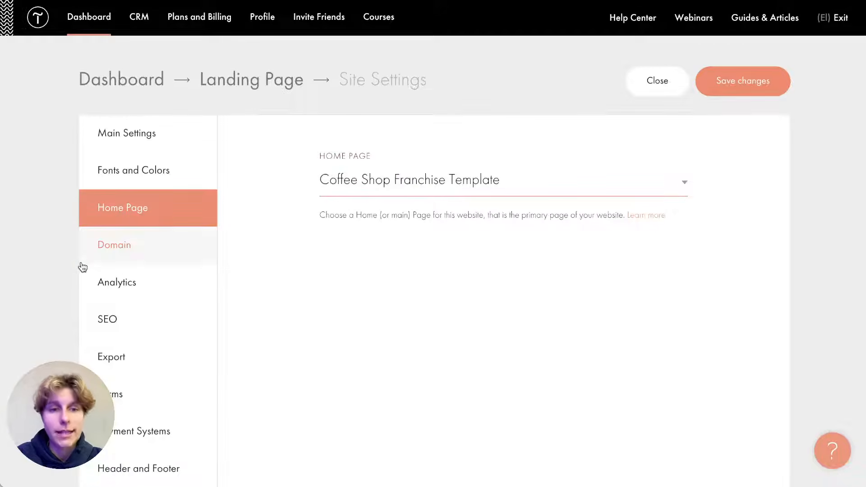
# Step: Enter coffee-shop-supa.com as the site's custom domain and open the help link about custom domains
pyautogui.click(127, 259)
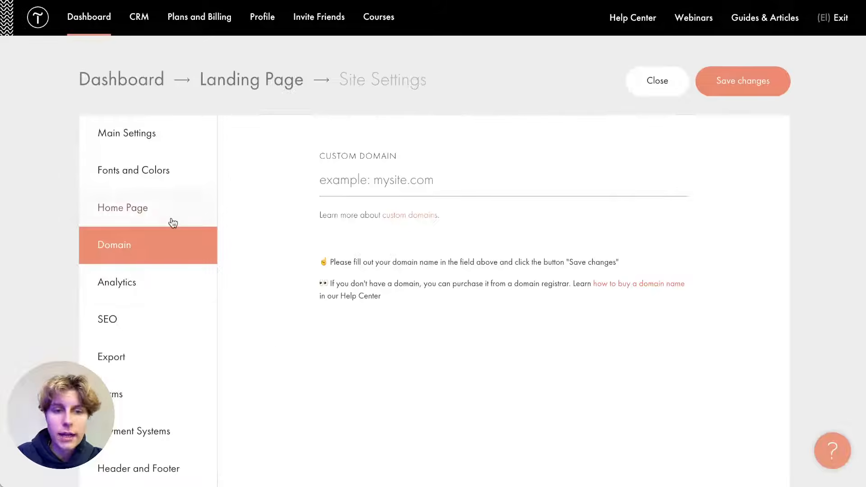
pyautogui.click(356, 162)
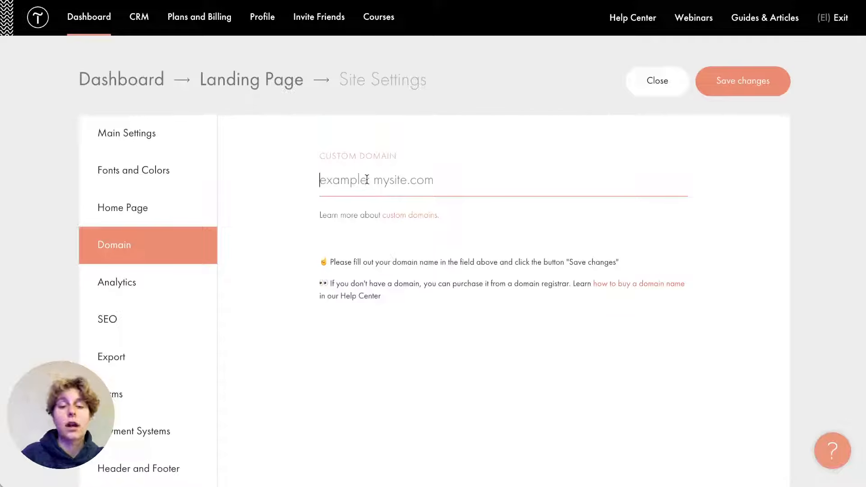
pyautogui.write('coffe')
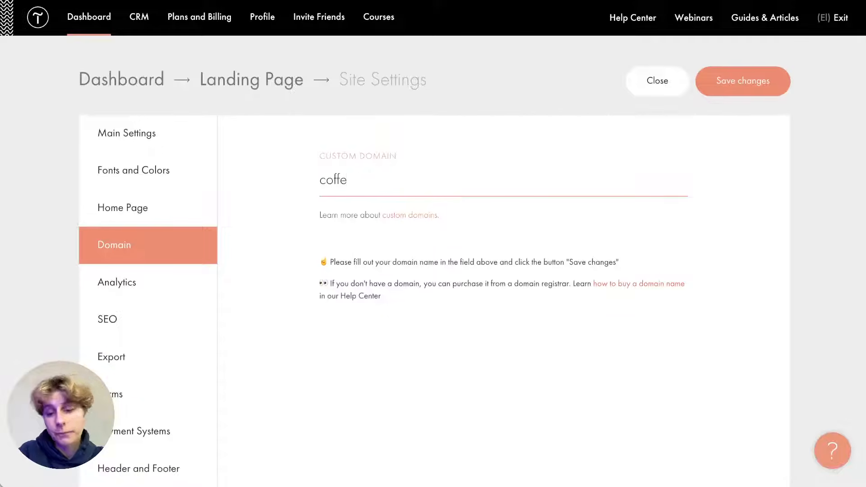
pyautogui.write('e-shop')
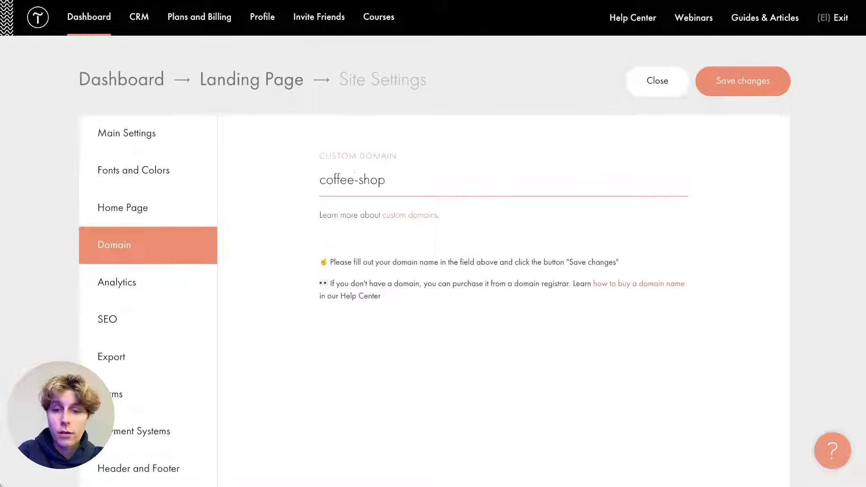
pyautogui.write('-supa')
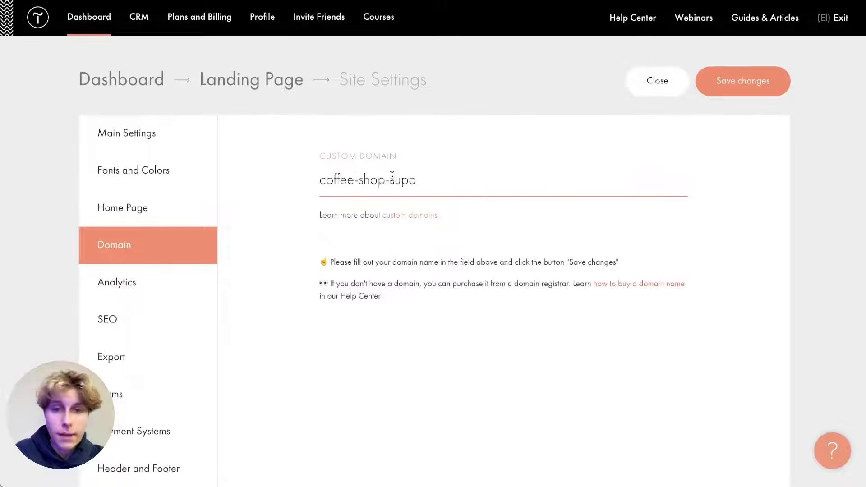
pyautogui.write('.com')
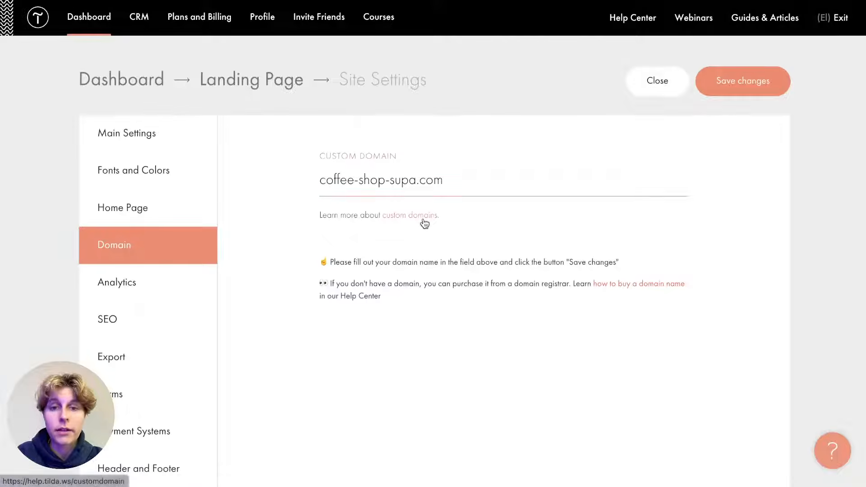
pyautogui.click(404, 217)
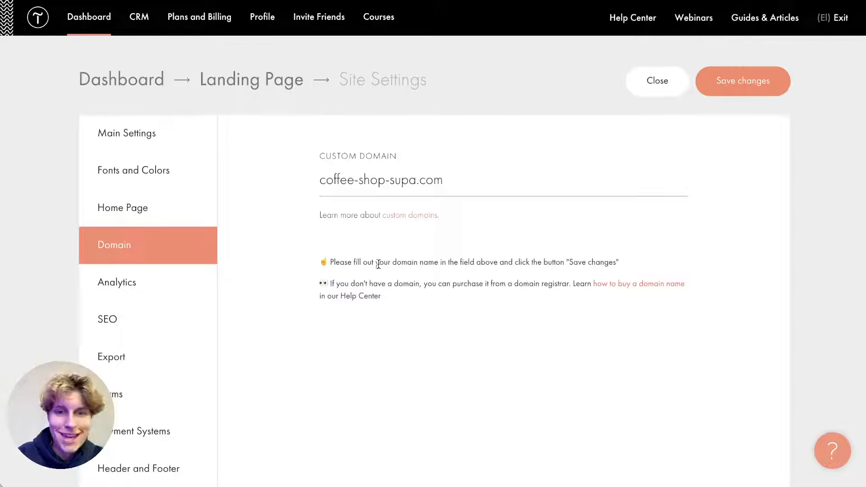
# Step: Review the site's Analytics settings, including website statistics, Google Analytics, Google Tag Manager and Facebook Pixel
pyautogui.click(131, 297)
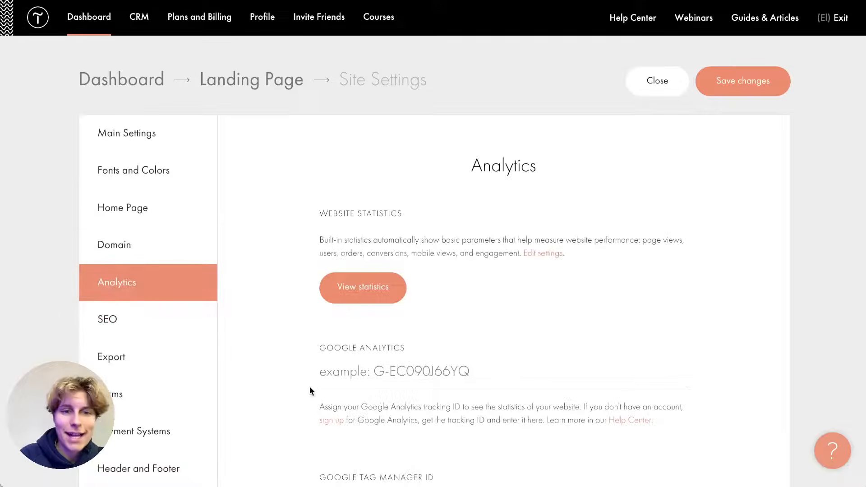
pyautogui.scroll(-3, 161, 332)
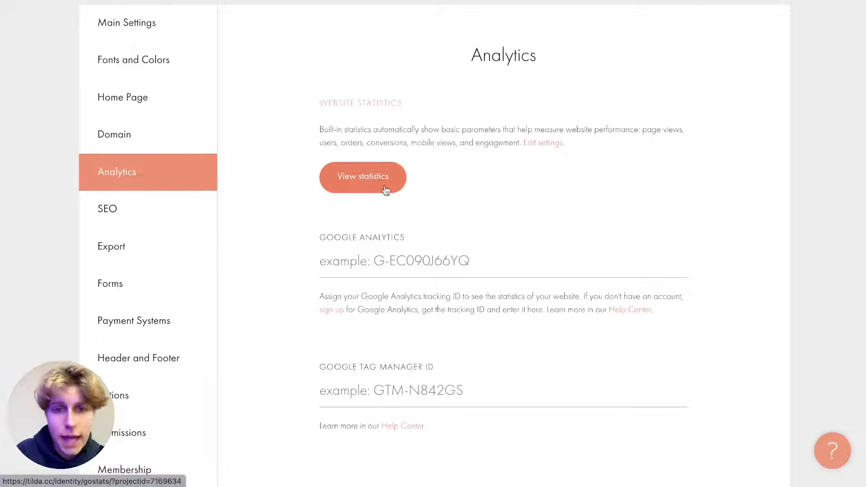
pyautogui.scroll(-3, 375, 188)
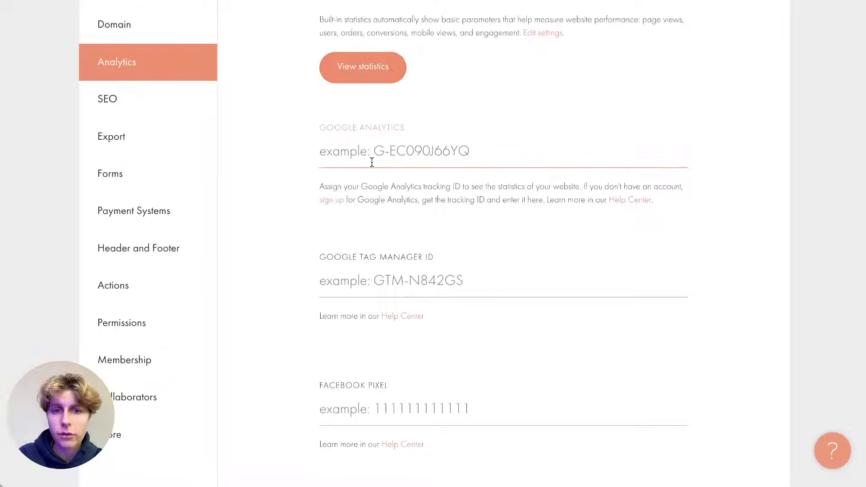
pyautogui.scroll(-8, 411, 268)
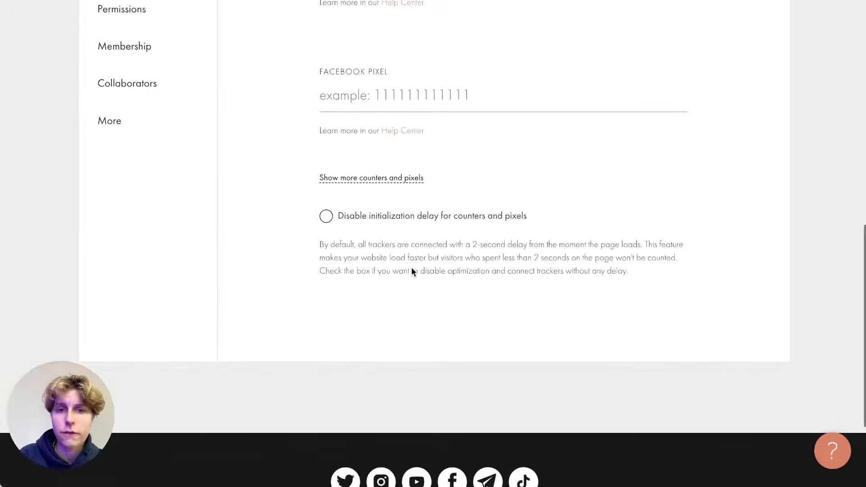
pyautogui.scroll(10, 411, 267)
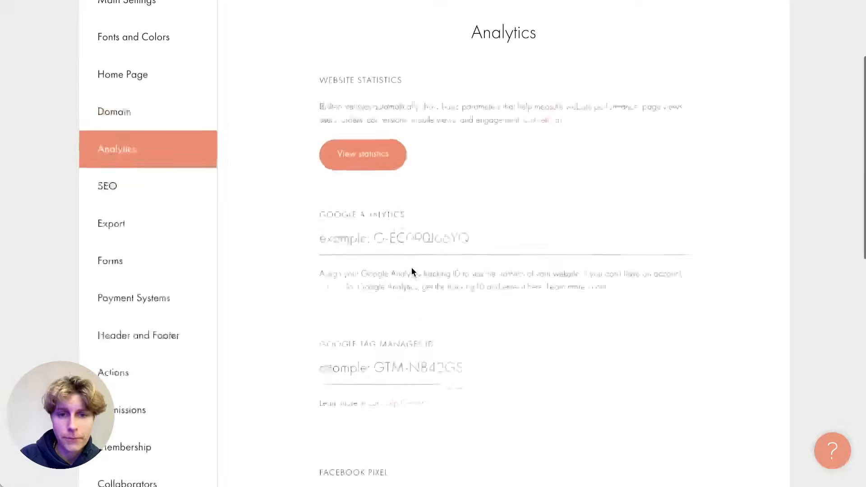
pyautogui.scroll(-1, 411, 267)
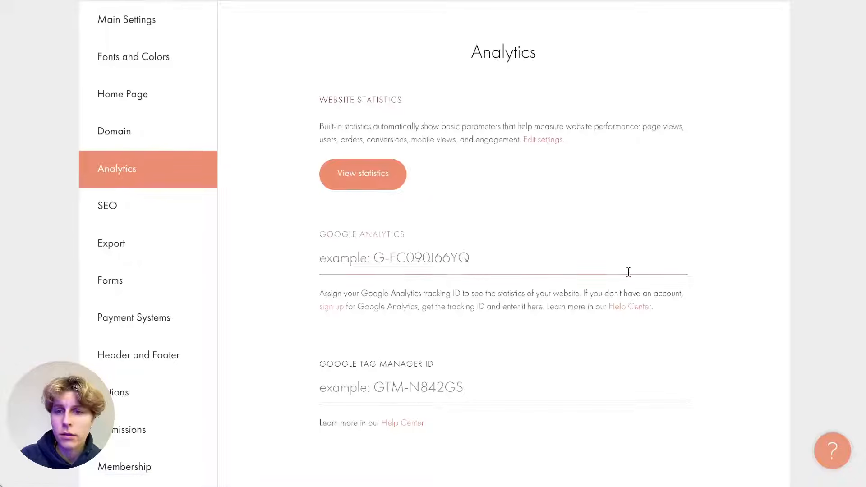
# Step: Open the Help Center guide for the Google Tag Manager ID and read through its account and container setup instructions
pyautogui.click(416, 428)
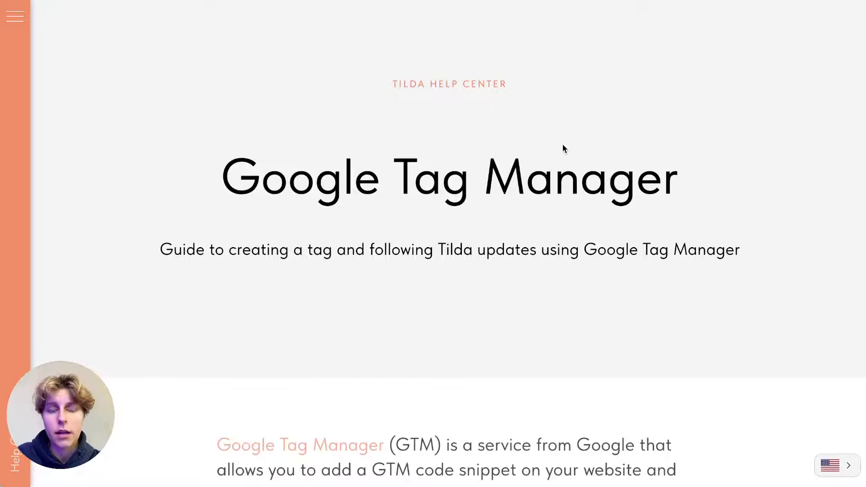
pyautogui.scroll(-6, 562, 143)
pyautogui.scroll(-5, 562, 143)
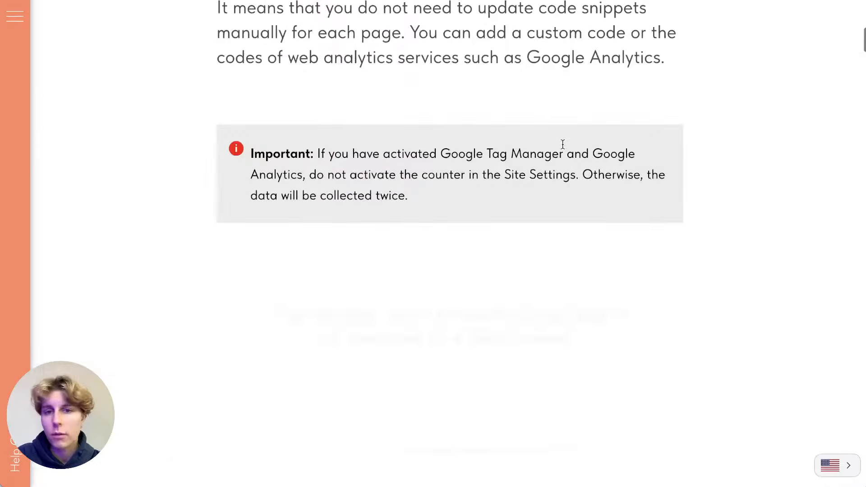
pyautogui.scroll(5, 563, 144)
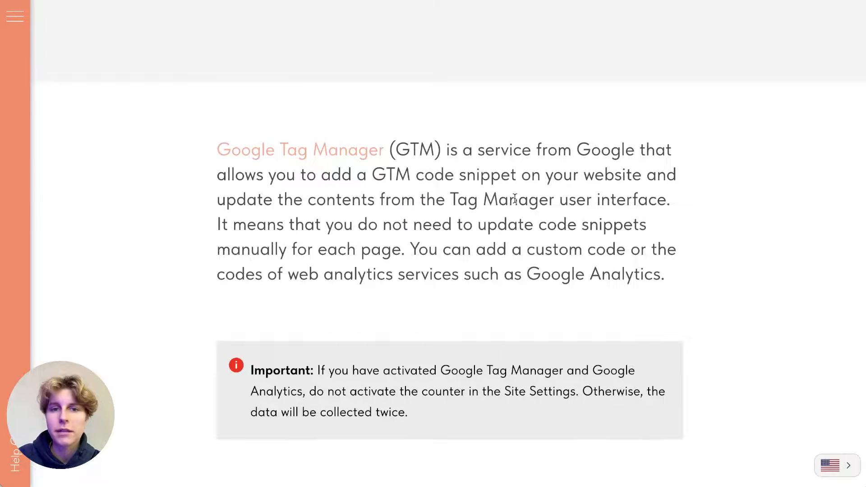
pyautogui.scroll(-20, 514, 199)
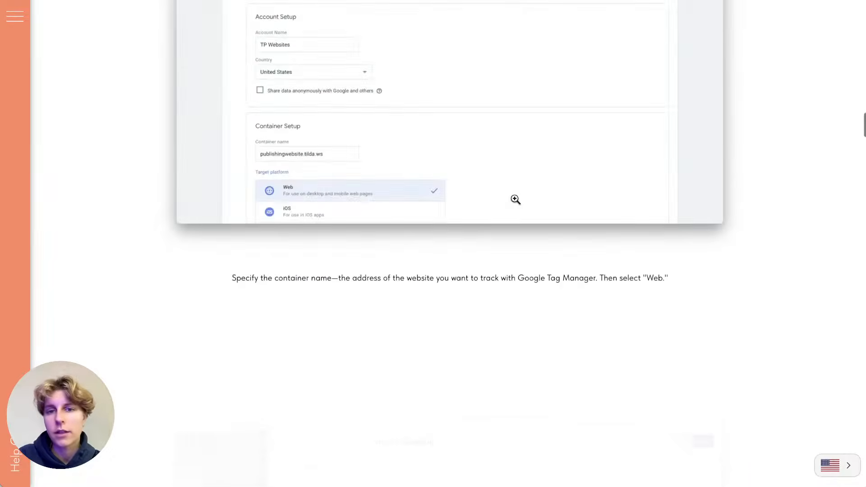
pyautogui.scroll(4, 515, 199)
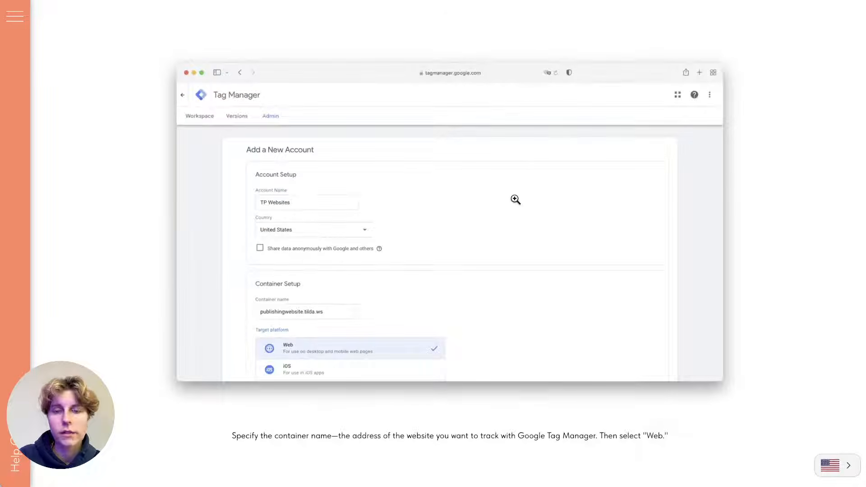
pyautogui.scroll(-8, 587, 141)
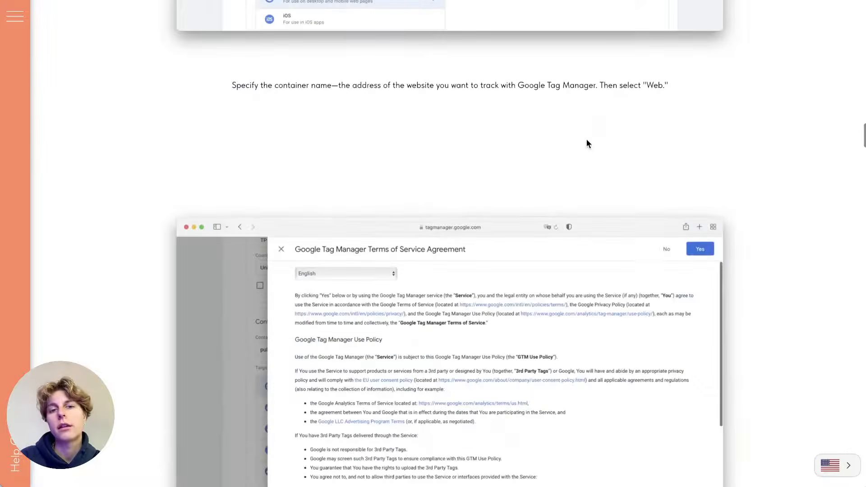
pyautogui.scroll(-15, 587, 143)
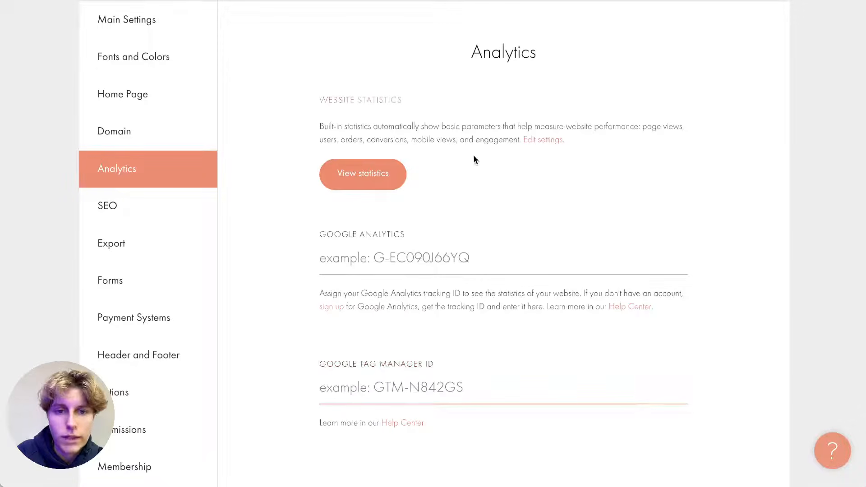
# Step: Open the site's SEO settings and browse the topics in the linked Guide to SEO on promoting a website online
pyautogui.click(149, 196)
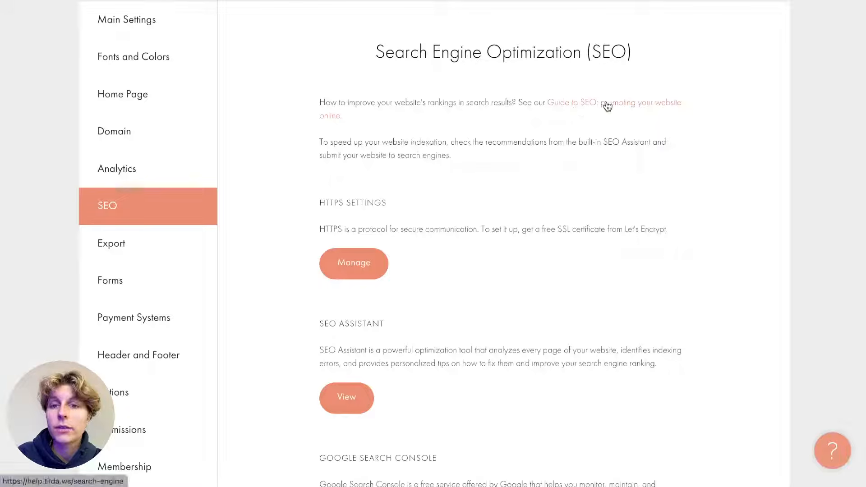
pyautogui.click(570, 110)
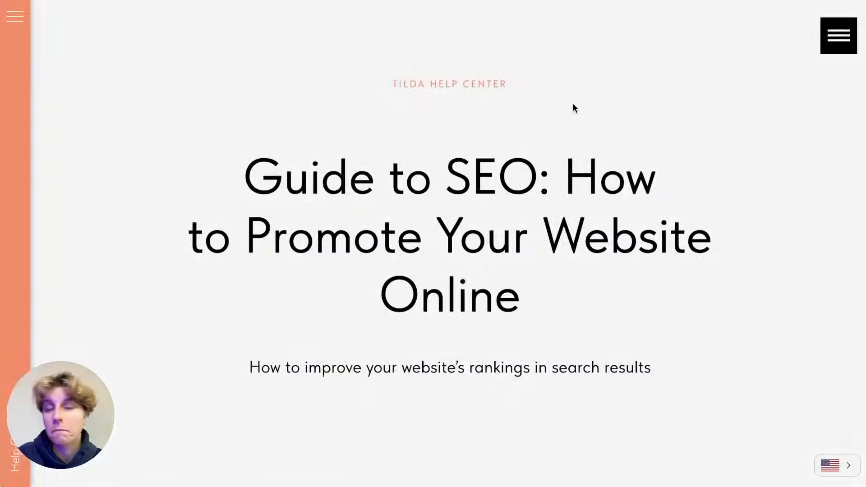
pyautogui.scroll(-1, 474, 292)
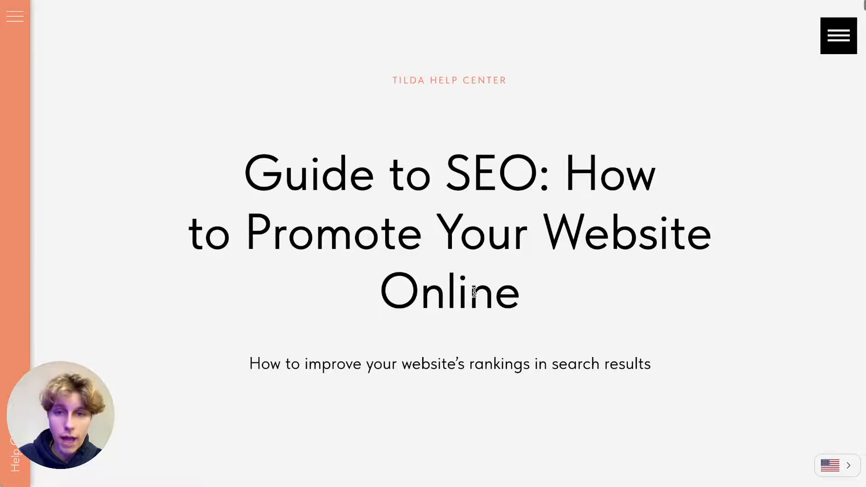
pyautogui.scroll(-10, 474, 292)
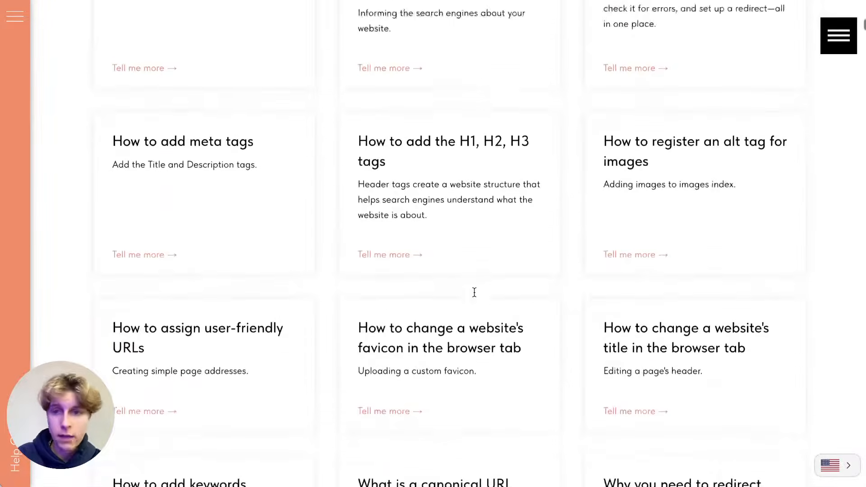
pyautogui.scroll(12, 475, 297)
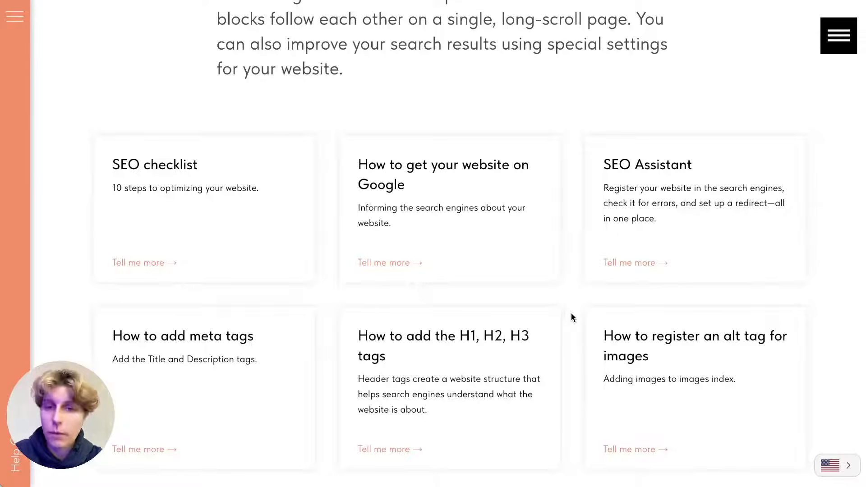
pyautogui.scroll(-1, 571, 317)
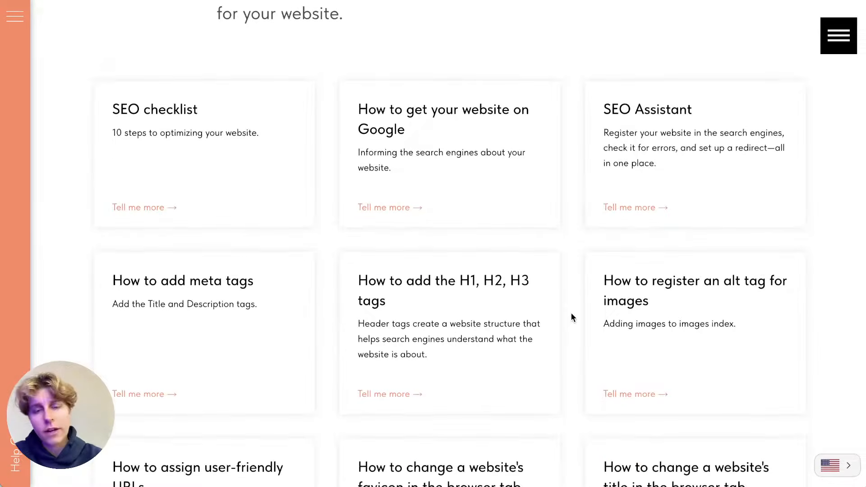
pyautogui.scroll(-1, 571, 314)
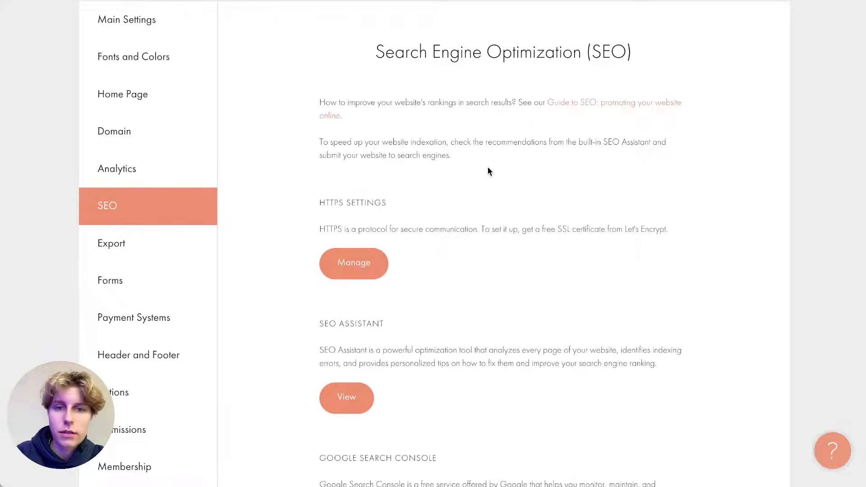
# Step: Read the HTTPS settings and SEO Assistant descriptions in the SEO settings
pyautogui.scroll(-3, 487, 170)
pyautogui.scroll(-1, 408, 168)
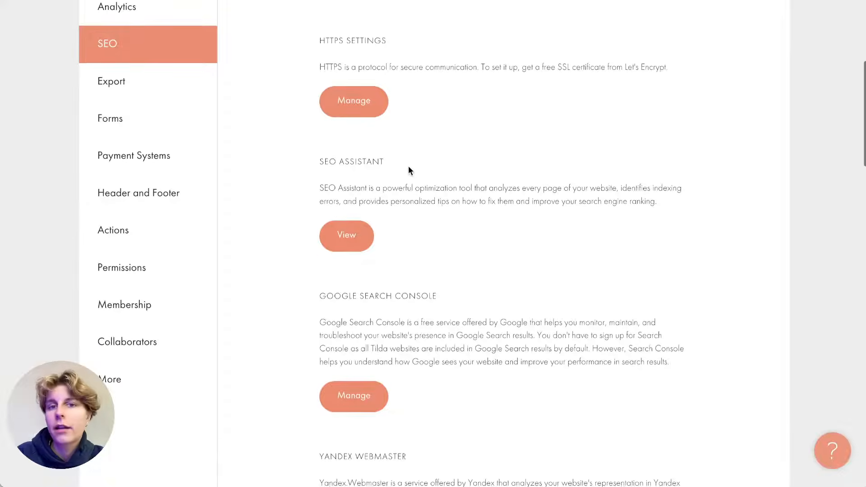
pyautogui.moveTo(326, 67); pyautogui.dragTo(382, 81)
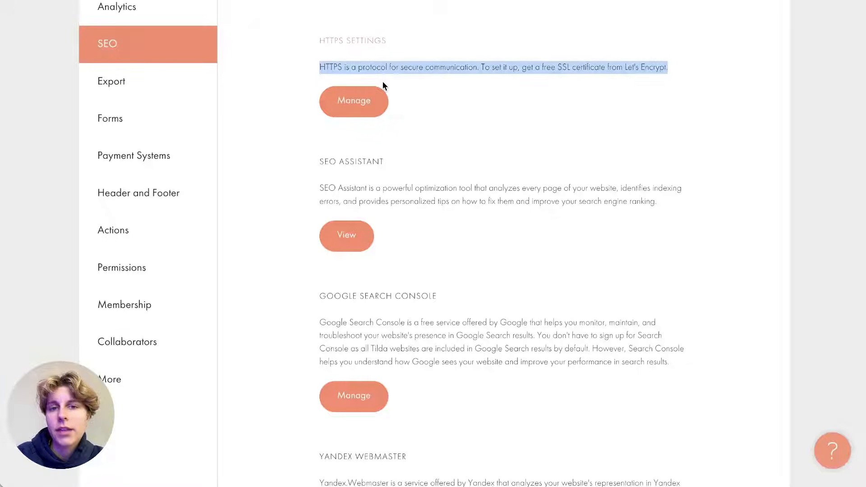
pyautogui.click(392, 71)
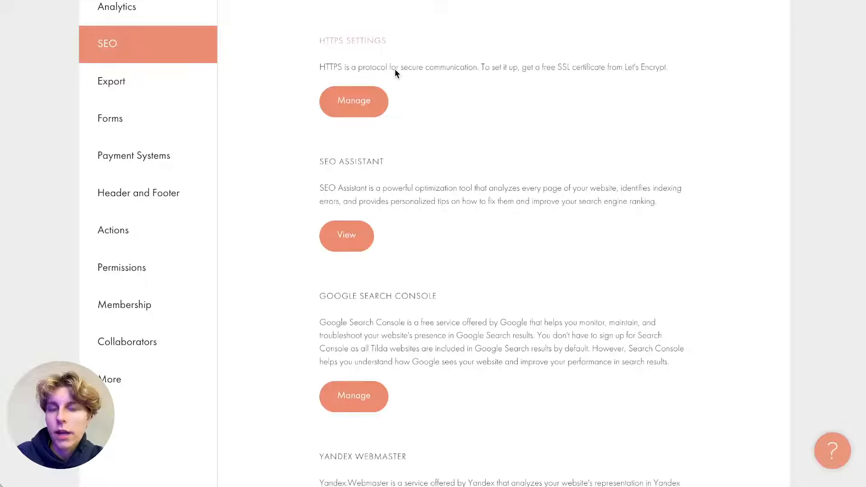
pyautogui.scroll(1, 394, 68)
pyautogui.scroll(-1, 394, 68)
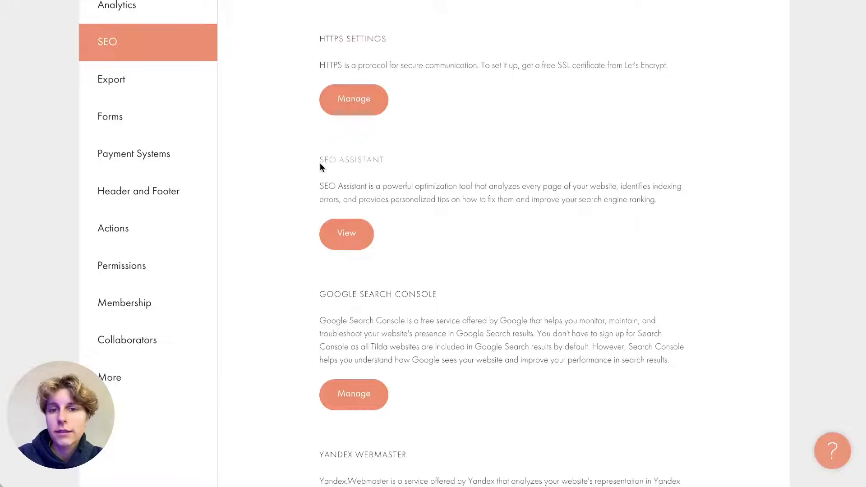
# Step: View the site's SEO Assistant report, leaving the settings without saving, check the tips for the page and return to the SEO settings
pyautogui.click(355, 239)
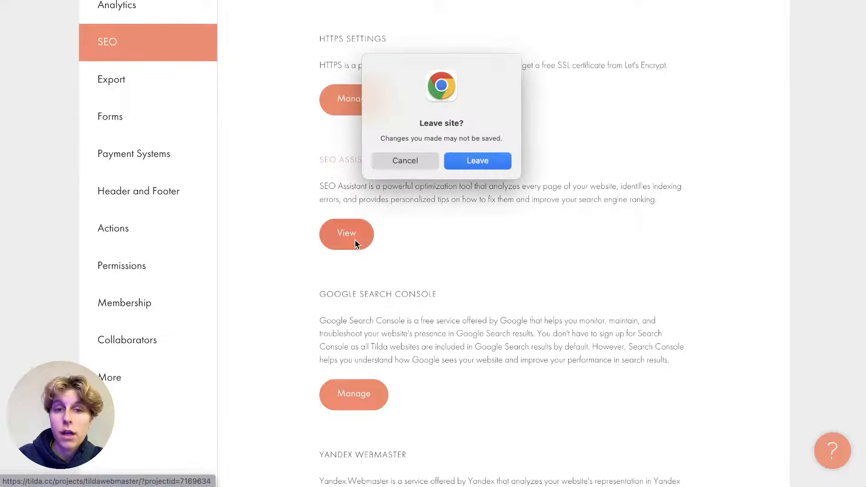
pyautogui.click(472, 161)
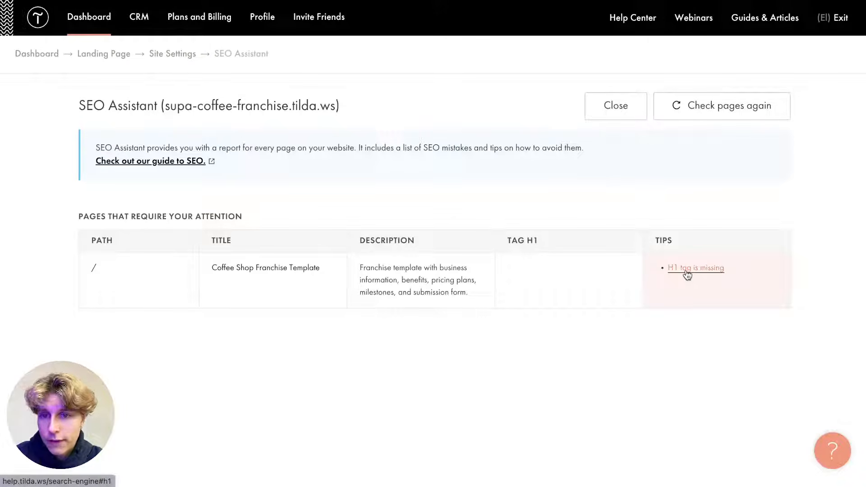
pyautogui.hscroll(-5, 687, 275)
# Step: Review the remaining SEO options, from Google Search Console and redirects to favicons, the broken link checker and search engine indexing
pyautogui.scroll(-7, 354, 292)
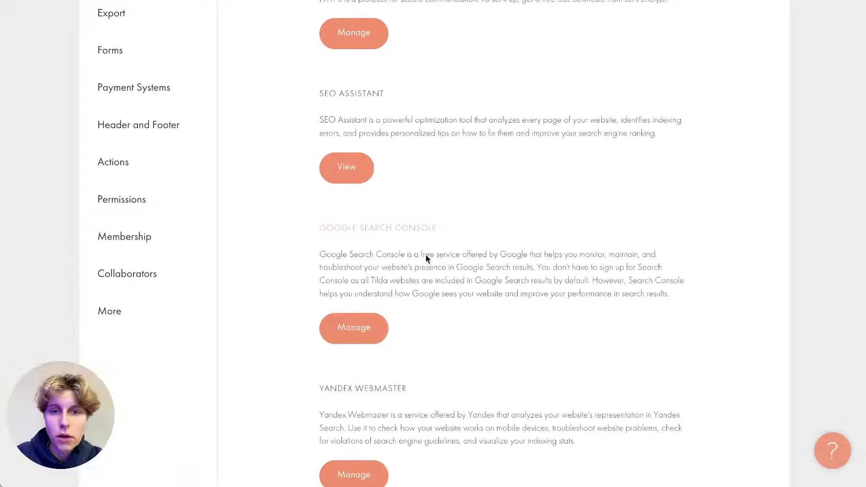
pyautogui.scroll(-8, 369, 264)
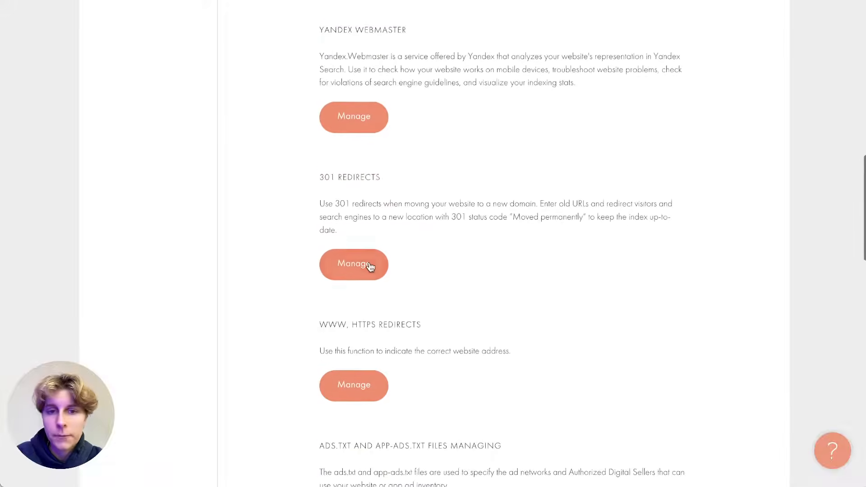
pyautogui.scroll(-3, 369, 265)
pyautogui.scroll(-5, 370, 267)
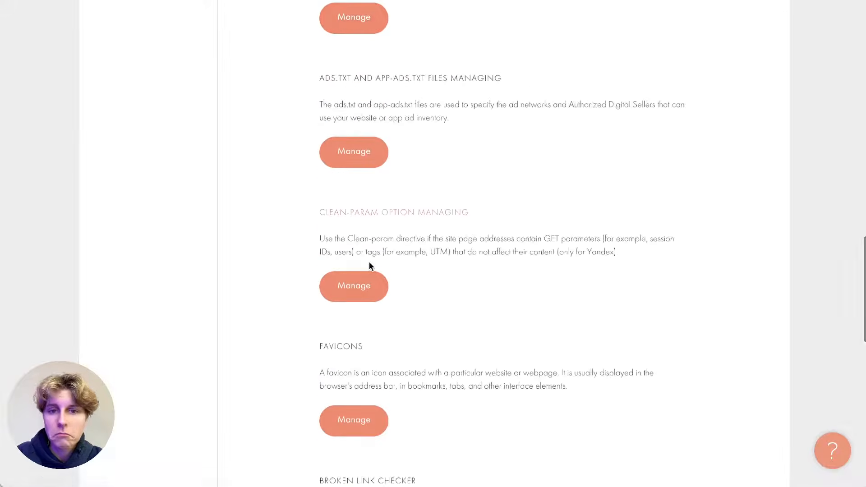
pyautogui.scroll(-6, 370, 267)
pyautogui.scroll(-3, 370, 265)
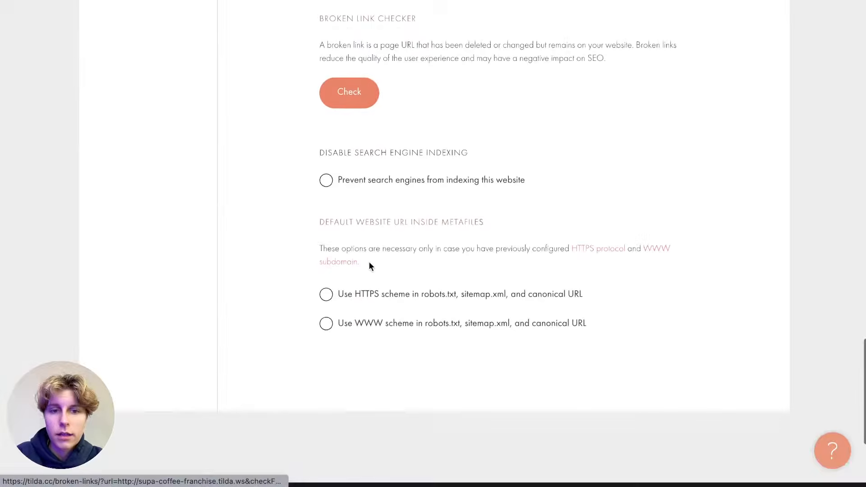
pyautogui.scroll(20, 369, 265)
pyautogui.scroll(10, 369, 266)
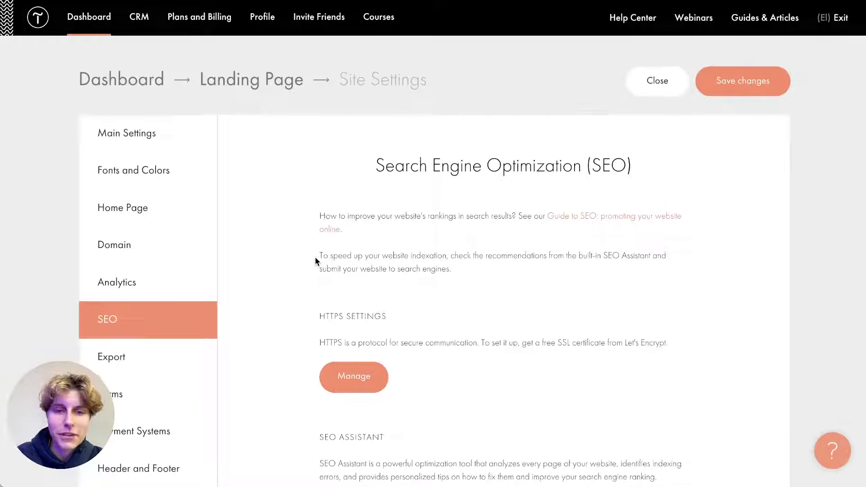
pyautogui.scroll(-10, 316, 257)
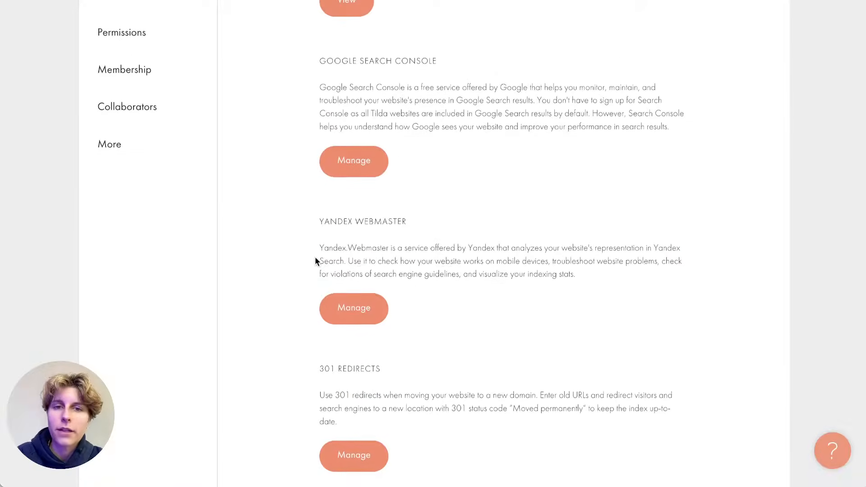
# Step: Open the site's Export settings and read about the .zip download and API integration options
pyautogui.scroll(10, 315, 262)
pyautogui.click(122, 237)
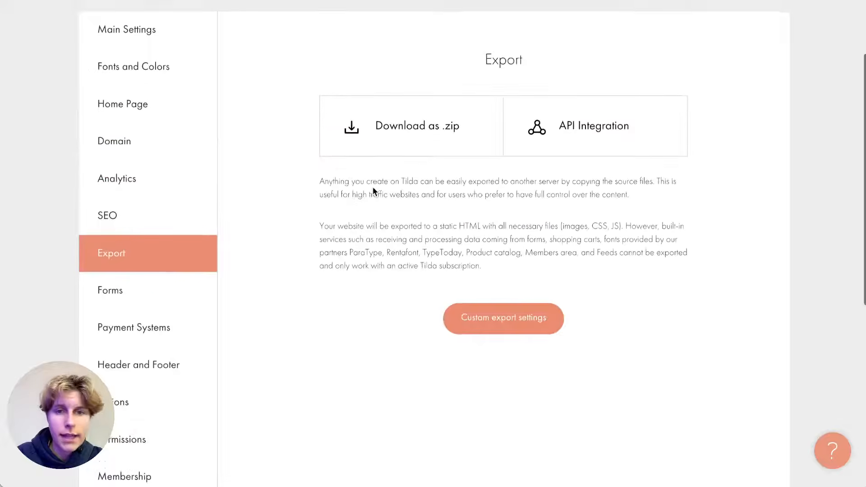
pyautogui.scroll(2, 373, 186)
pyautogui.scroll(-2, 280, 276)
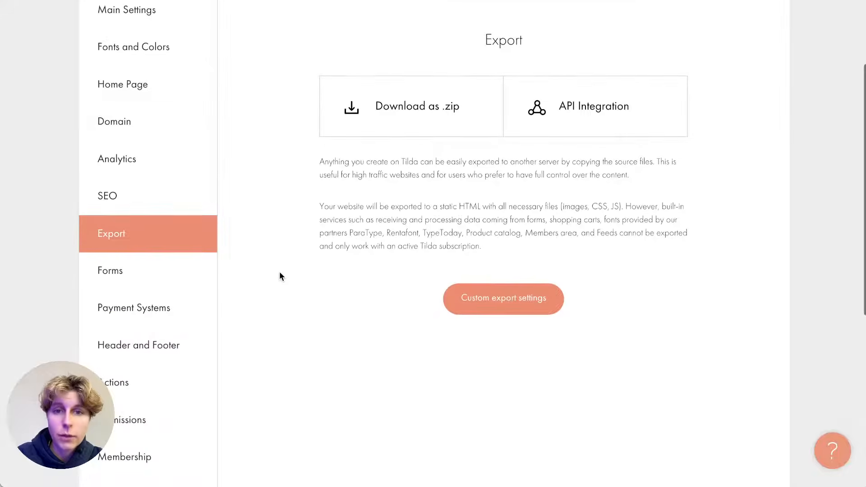
pyautogui.scroll(1, 280, 276)
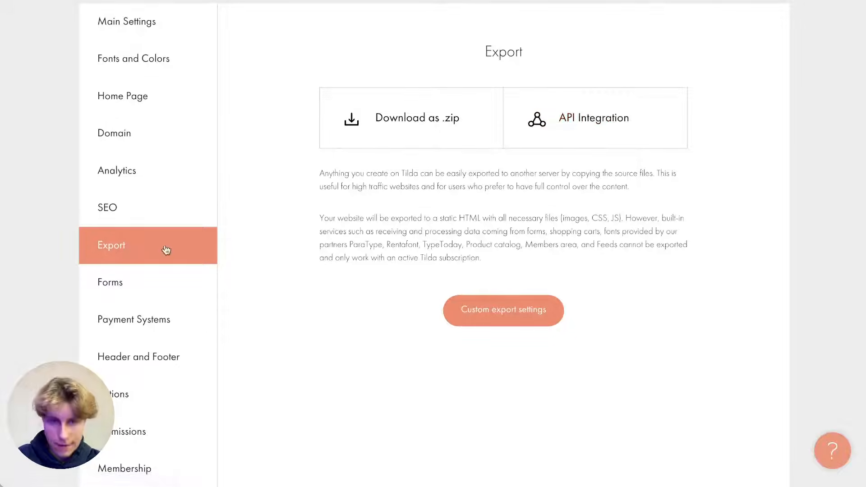
# Step: Glance at the Payment Systems settings and review the frequently used data collection services in the Forms settings, such as Email and Google Sheets
pyautogui.click(125, 283)
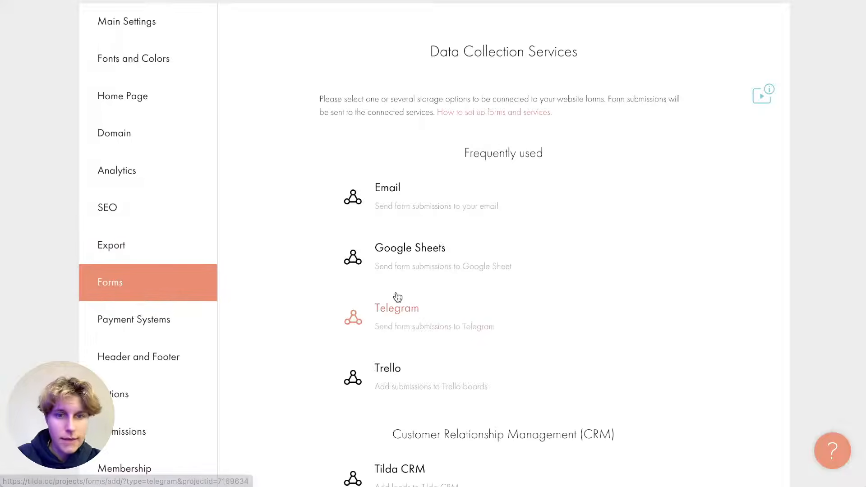
pyautogui.click(129, 321)
pyautogui.click(130, 298)
pyautogui.click(141, 320)
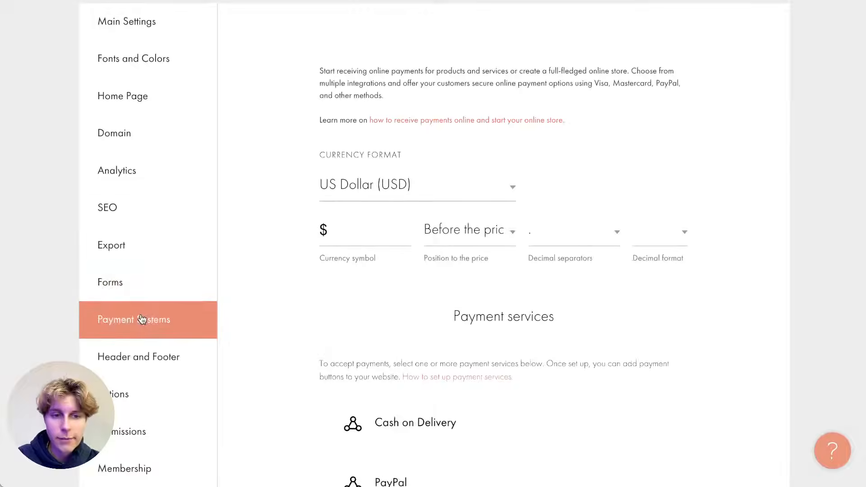
pyautogui.click(153, 293)
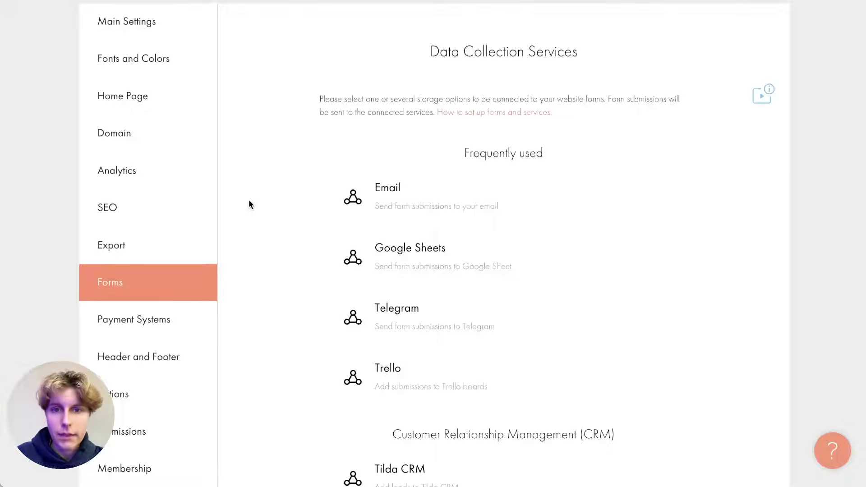
pyautogui.scroll(-1, 249, 203)
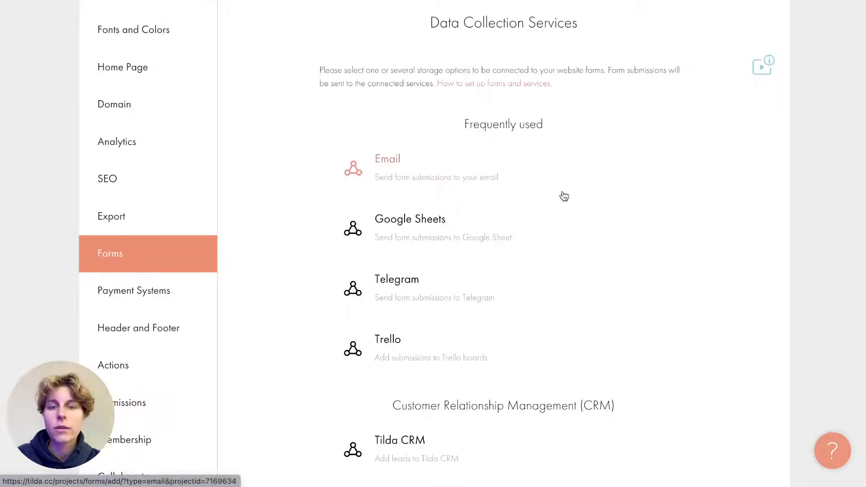
pyautogui.scroll(-5, 583, 207)
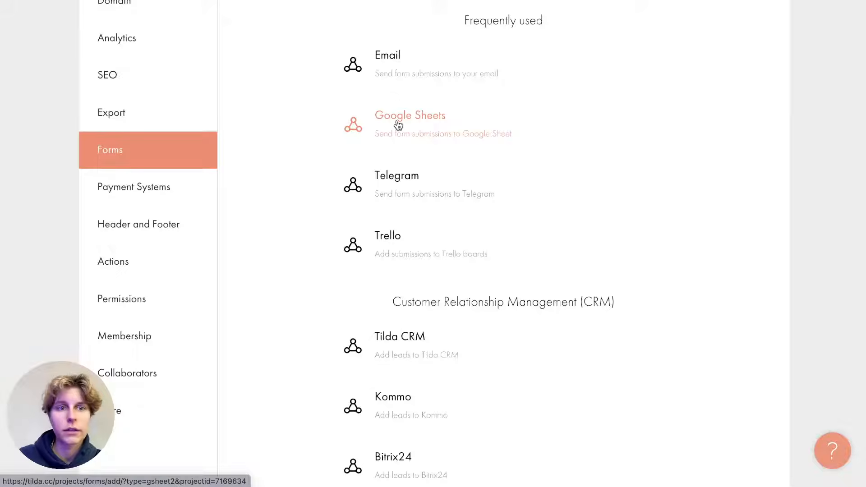
pyautogui.scroll(1, 397, 125)
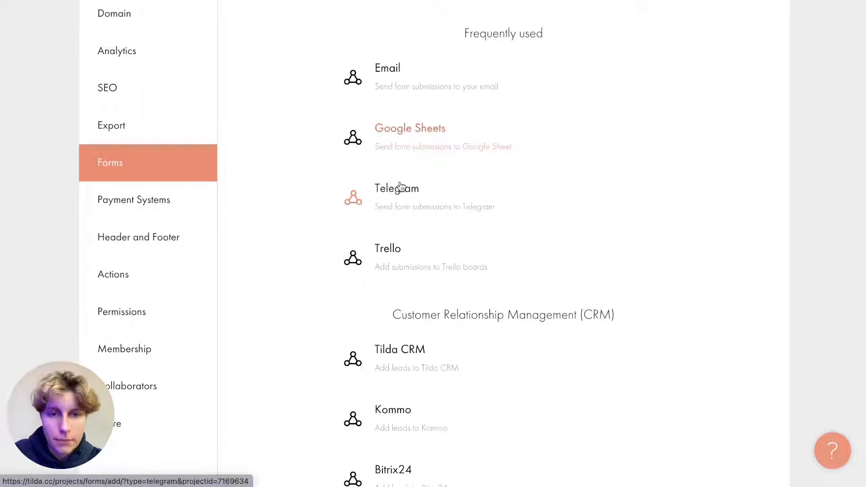
# Step: Look through the CRM services available for form submissions, from Tilda CRM and Kommo to Salesforce and Monday
pyautogui.scroll(-1, 380, 270)
pyautogui.scroll(-5, 380, 270)
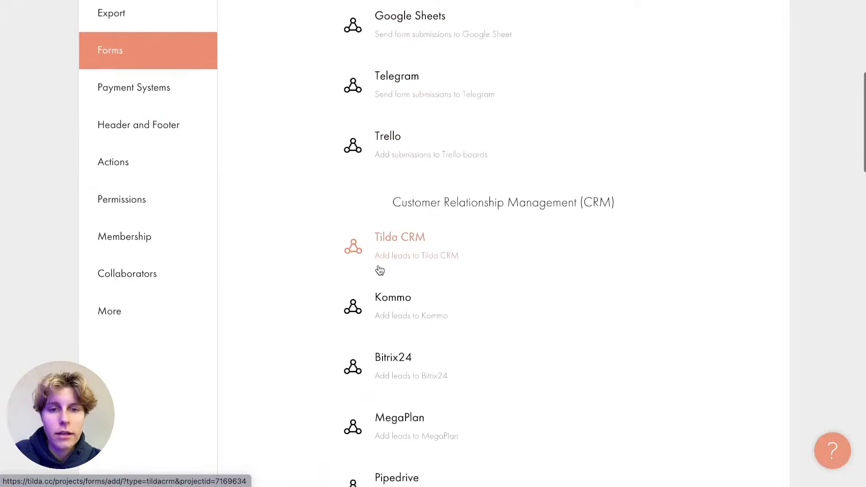
pyautogui.scroll(1, 380, 270)
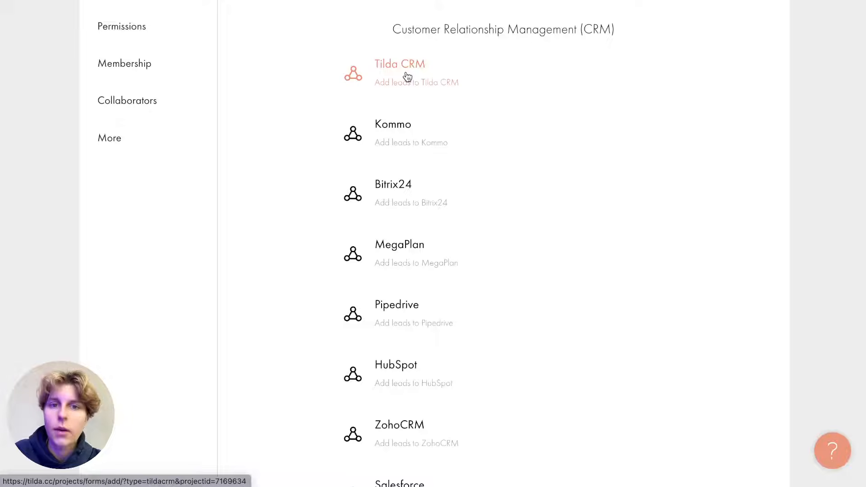
pyautogui.scroll(1, 407, 77)
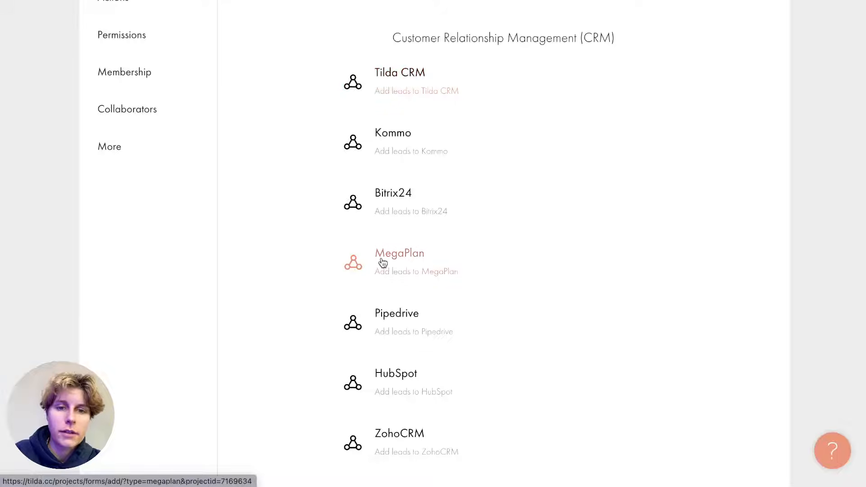
pyautogui.scroll(-5, 382, 262)
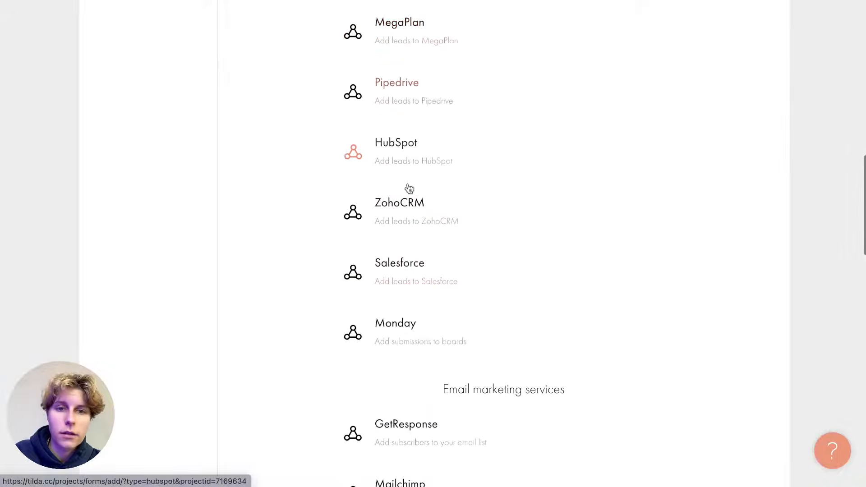
pyautogui.scroll(-3, 430, 268)
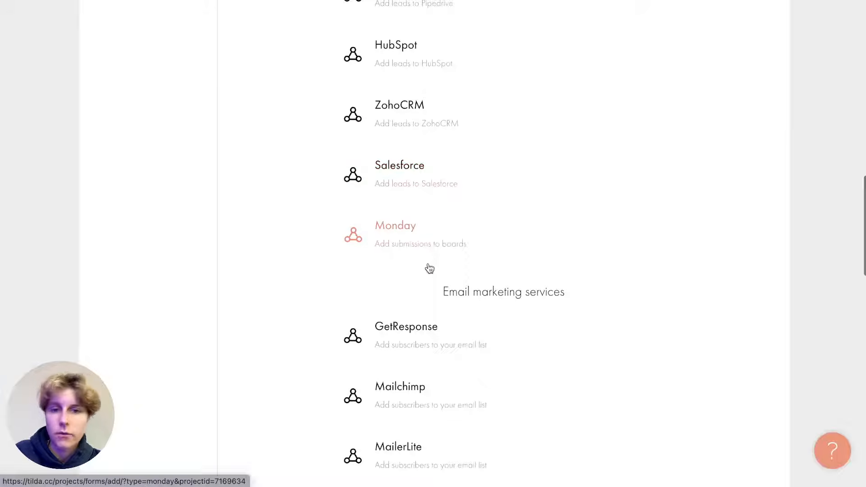
pyautogui.scroll(-1, 429, 268)
# Step: Review the email marketing services and other integrations for forms, such as Mailchimp, Slack, Zapier and Notion, and return to the services overview
pyautogui.scroll(-6, 429, 268)
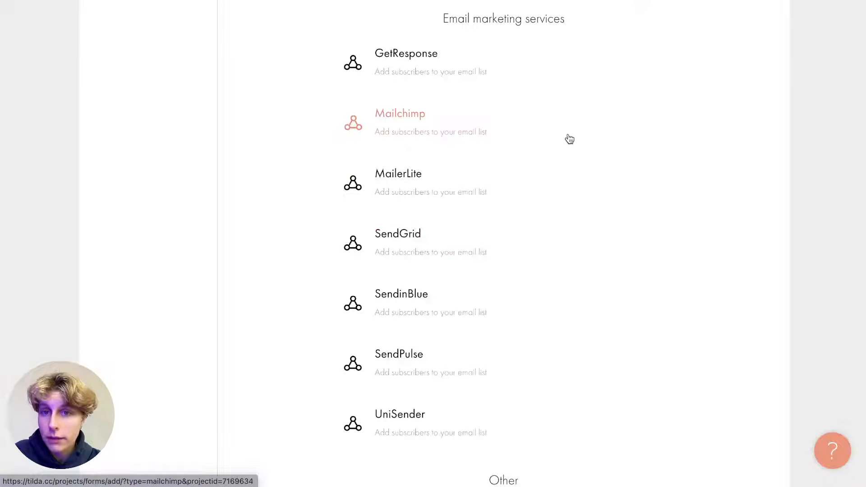
pyautogui.scroll(1, 569, 138)
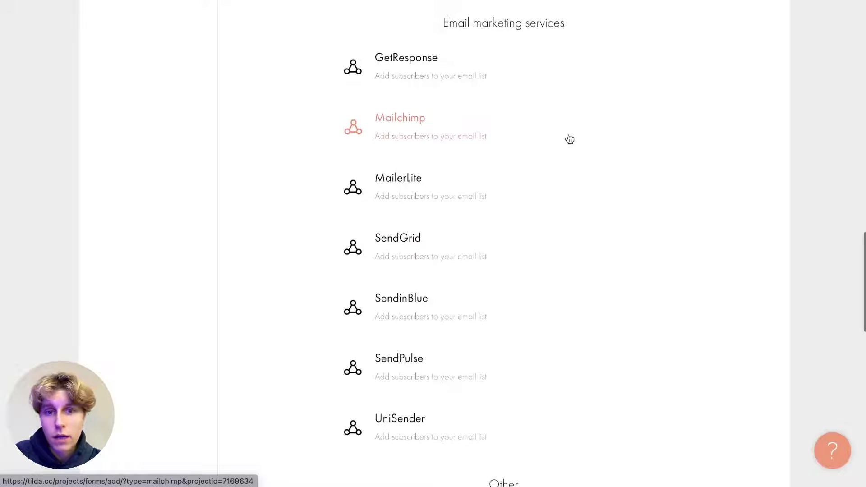
pyautogui.scroll(-10, 568, 136)
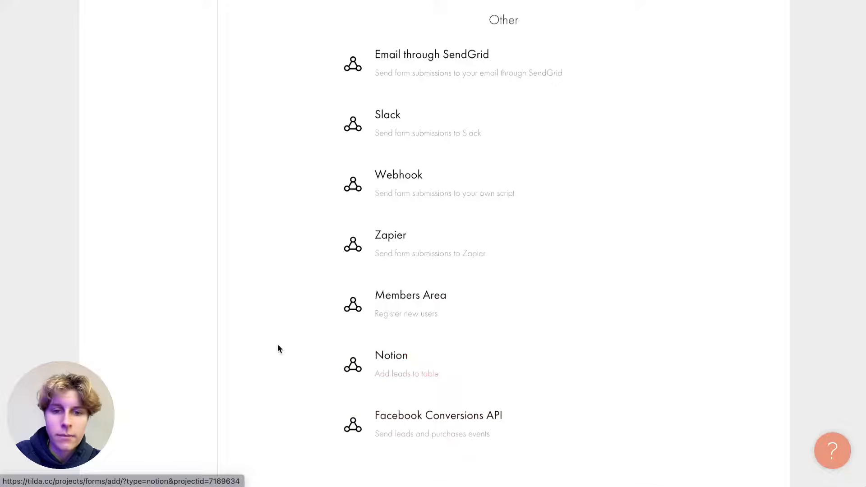
pyautogui.scroll(-4, 277, 345)
pyautogui.scroll(15, 277, 345)
pyautogui.scroll(12, 278, 344)
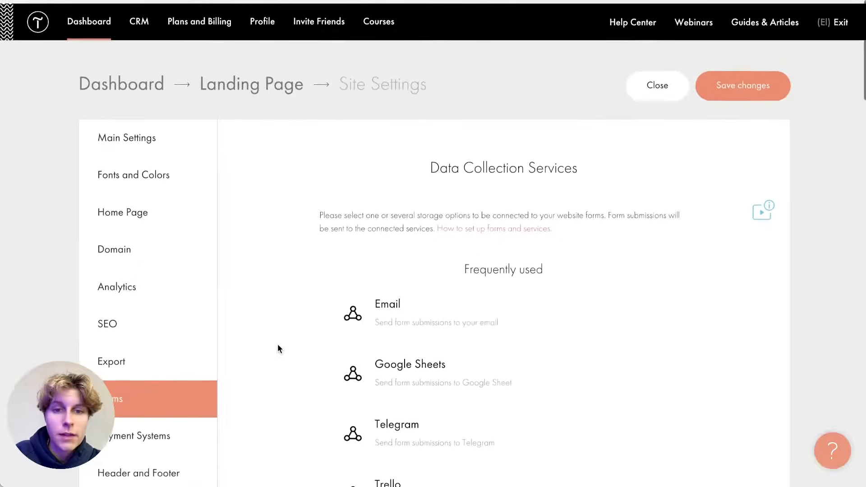
pyautogui.scroll(-3, 278, 344)
pyautogui.scroll(1, 277, 345)
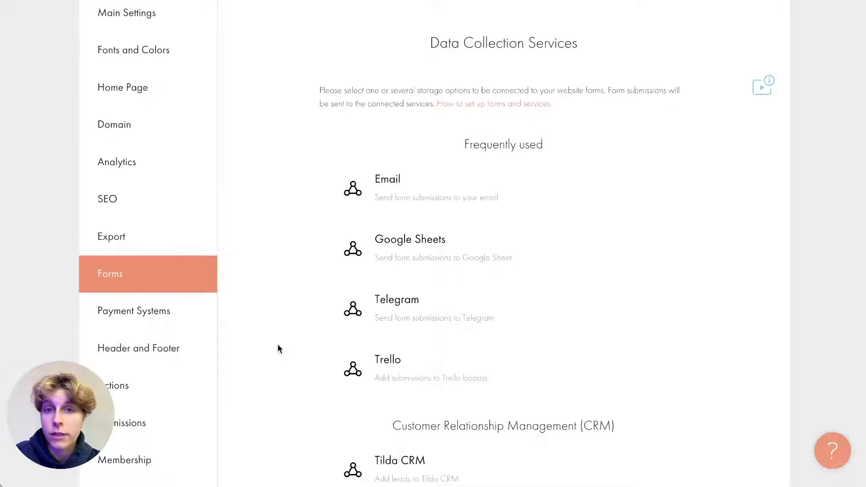
# Step: Open the Payment Systems settings, browse the available currencies without changing the selection, and review payment services such as PayPal, Stripe and 2Checkout
pyautogui.click(131, 321)
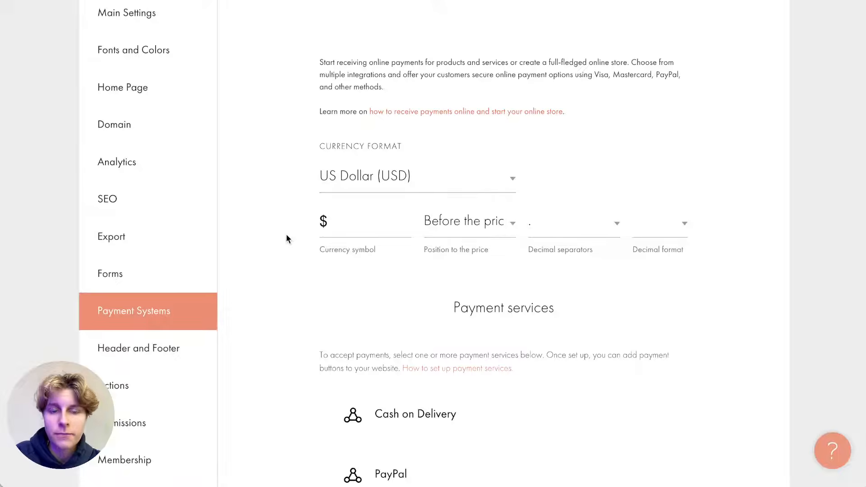
pyautogui.click(346, 194)
pyautogui.scroll(-5, 347, 195)
pyautogui.scroll(-5, 342, 193)
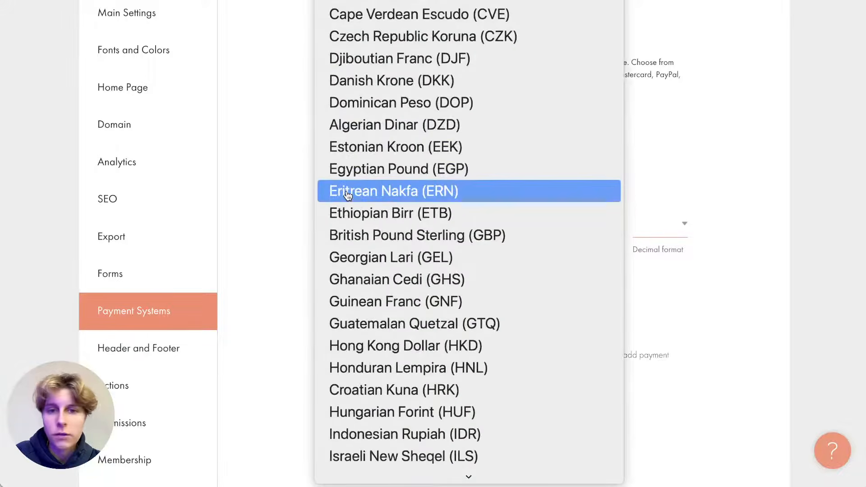
pyautogui.scroll(-10, 343, 193)
pyautogui.click(277, 189)
pyautogui.scroll(-3, 277, 189)
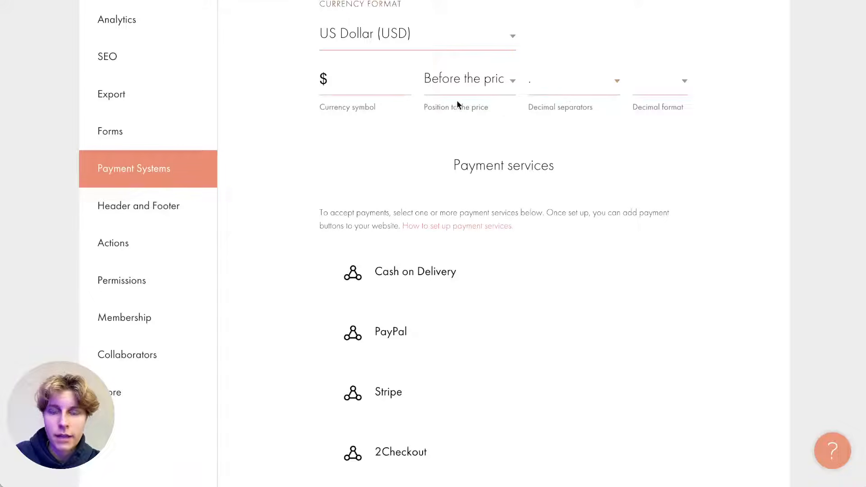
pyautogui.scroll(-3, 501, 109)
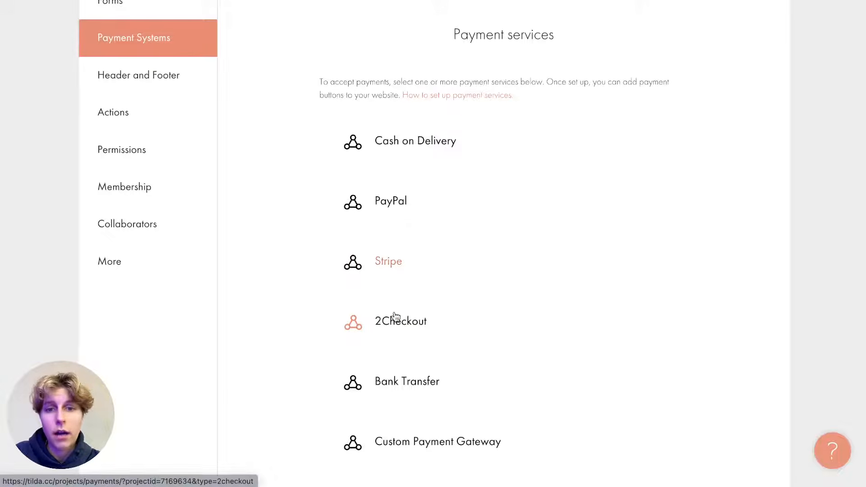
# Step: Review the remaining payment services, such as Bank Transfer, Custom Payment Gateway and Promo Codes, down to the general payment settings section
pyautogui.scroll(-2, 392, 203)
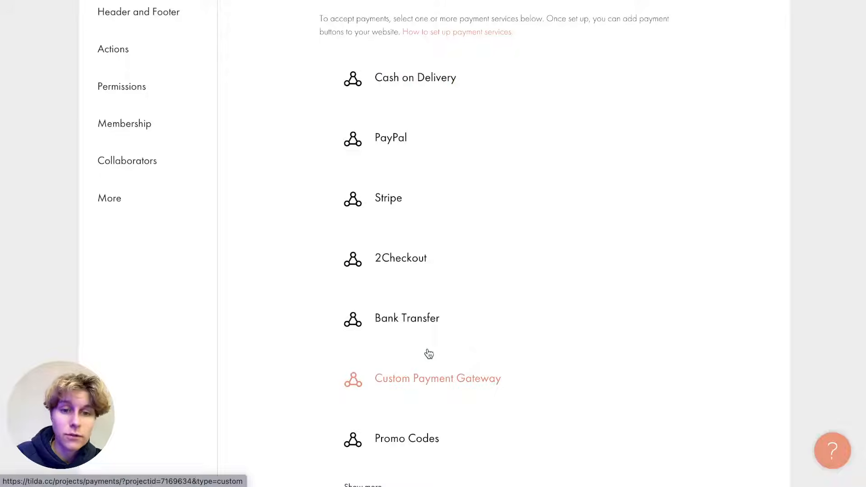
pyautogui.scroll(-5, 429, 354)
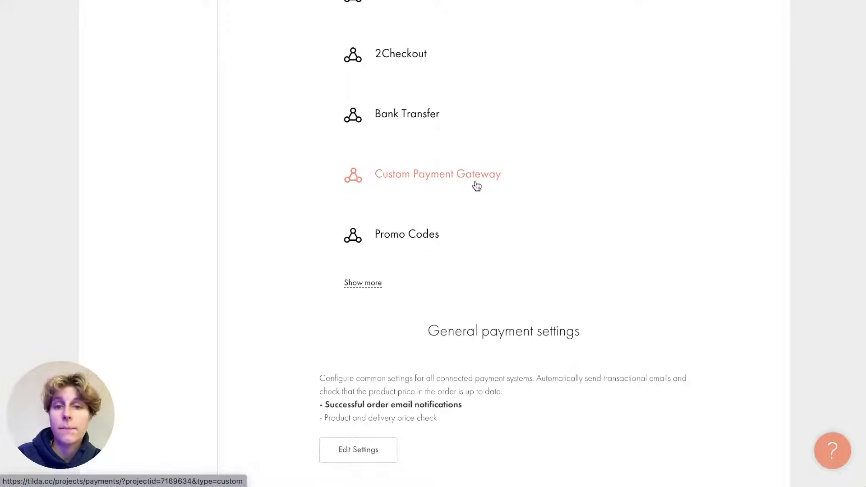
pyautogui.scroll(-1, 476, 186)
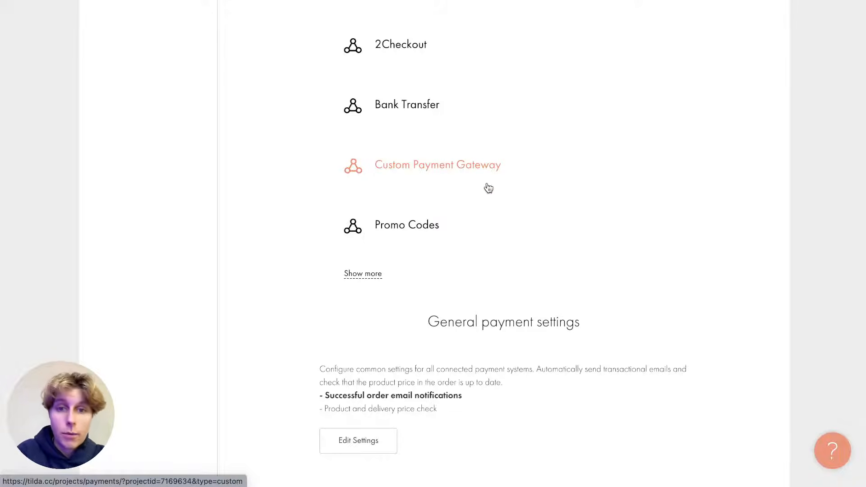
pyautogui.scroll(-3, 489, 188)
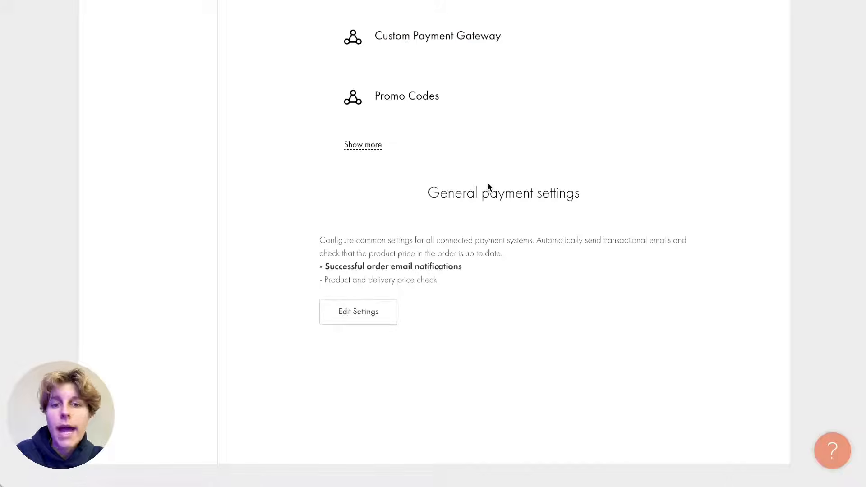
# Step: Open the general payment settings, review the data, delivery and discount checks, product booking and customer order notifications, and close them without saving
pyautogui.click(387, 310)
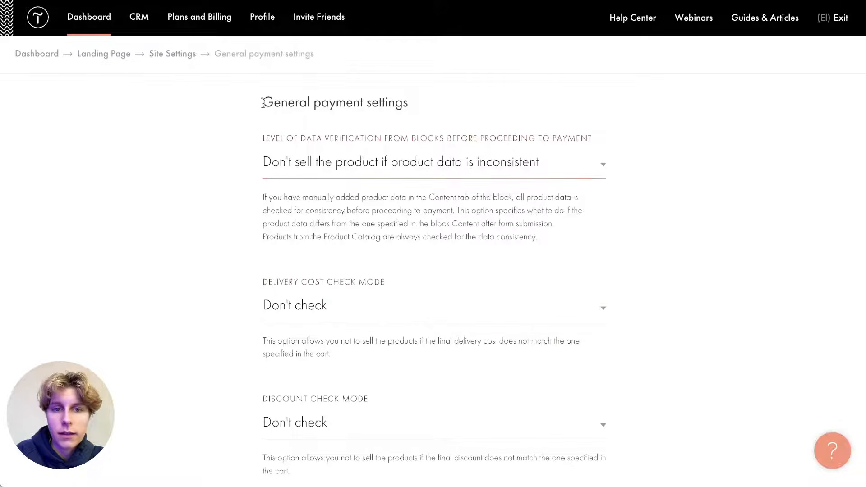
pyautogui.moveTo(261, 101); pyautogui.dragTo(448, 114)
pyautogui.click(449, 114)
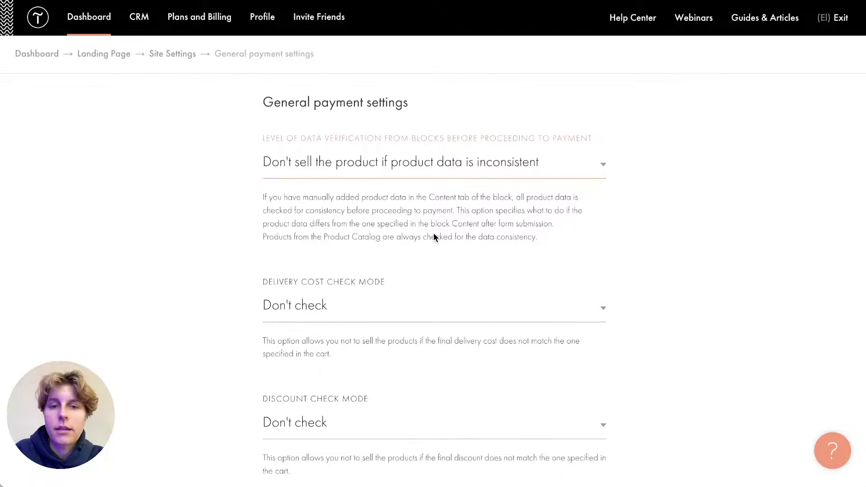
pyautogui.scroll(-5, 434, 233)
pyautogui.scroll(2, 433, 238)
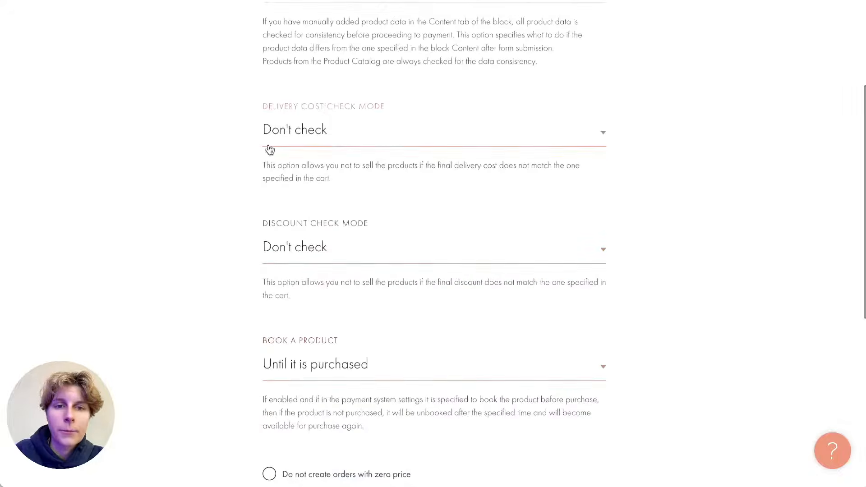
pyautogui.scroll(-2, 192, 229)
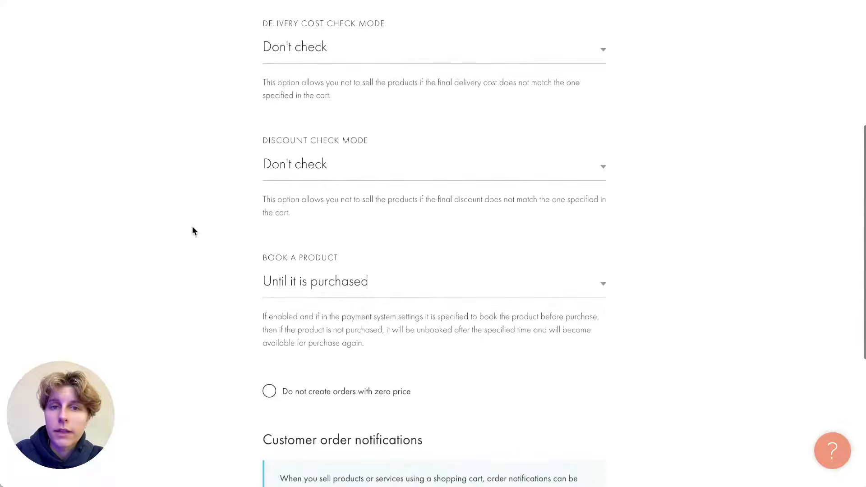
pyautogui.scroll(-3, 192, 229)
pyautogui.scroll(-2, 192, 230)
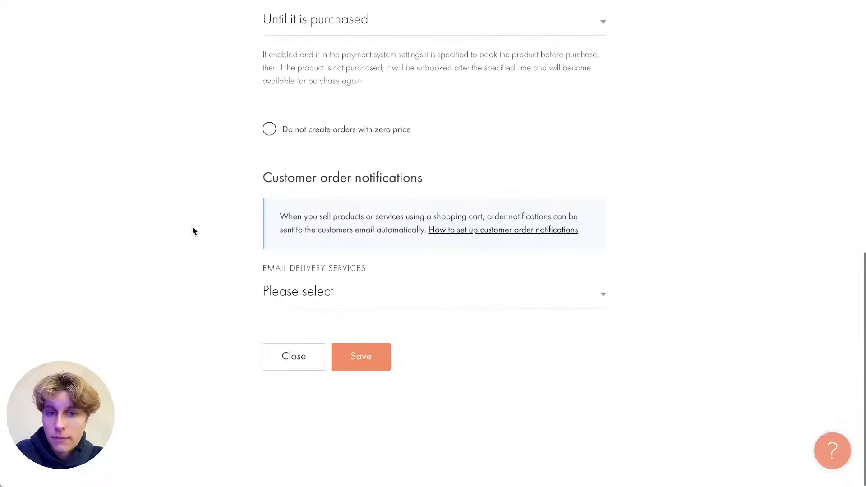
pyautogui.scroll(10, 313, 429)
pyautogui.scroll(-9, 312, 430)
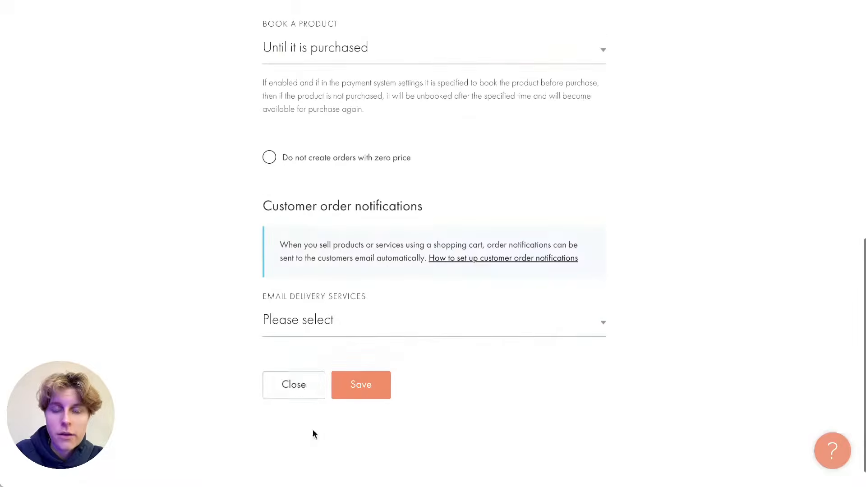
pyautogui.click(296, 372)
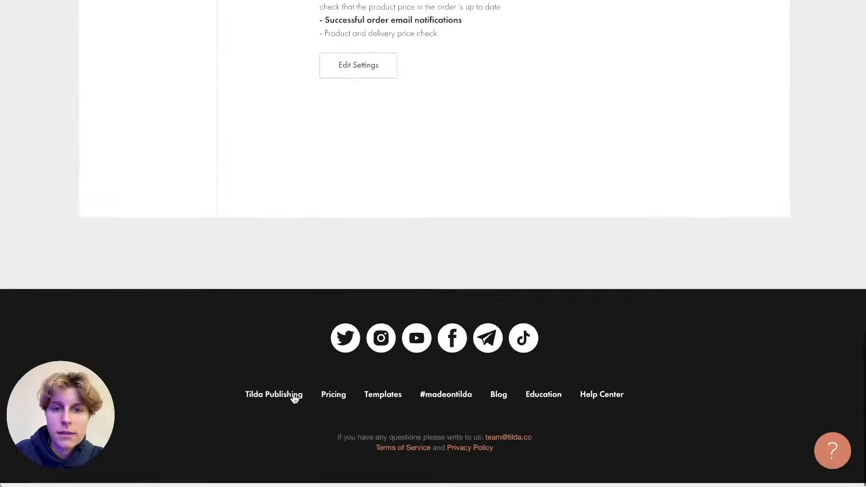
# Step: Open the Header and Footer settings and examine the options for setting a site-wide header and footer page
pyautogui.scroll(-3, 300, 395)
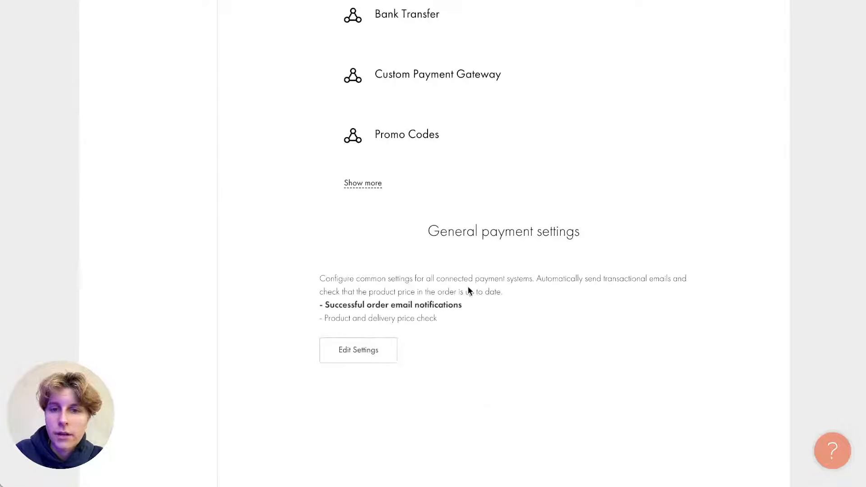
pyautogui.scroll(15, 353, 362)
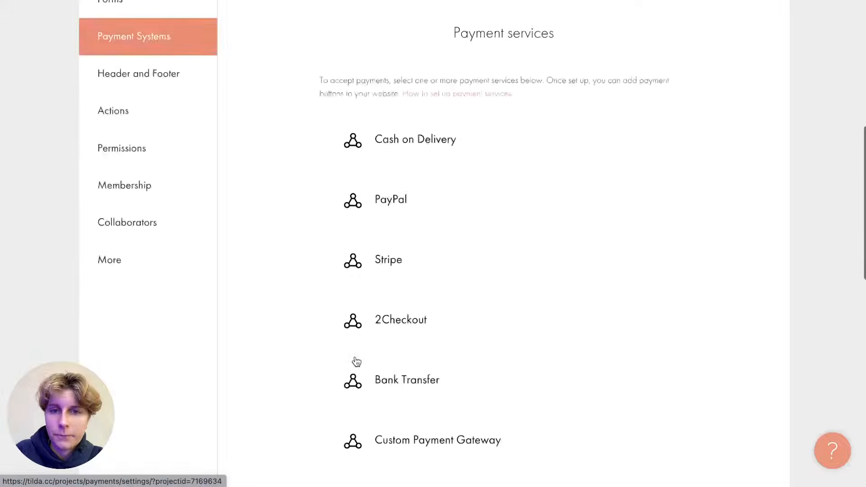
pyautogui.click(178, 404)
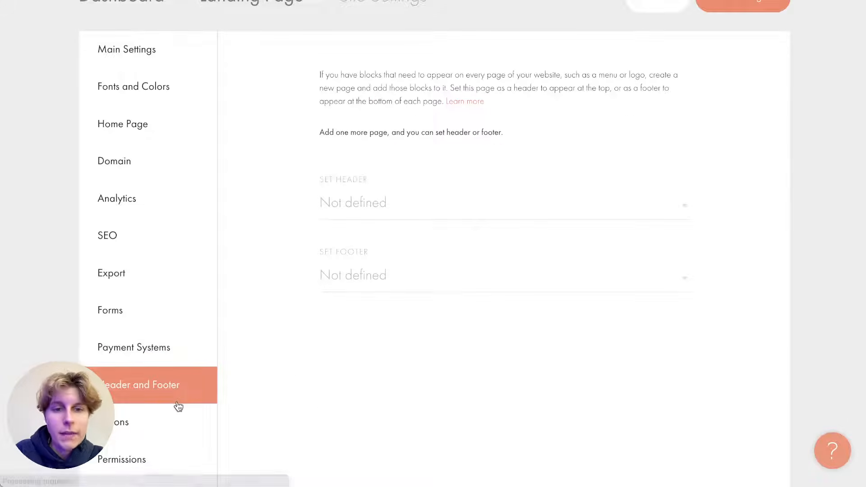
pyautogui.scroll(-1, 351, 176)
pyautogui.rightClick(351, 176)
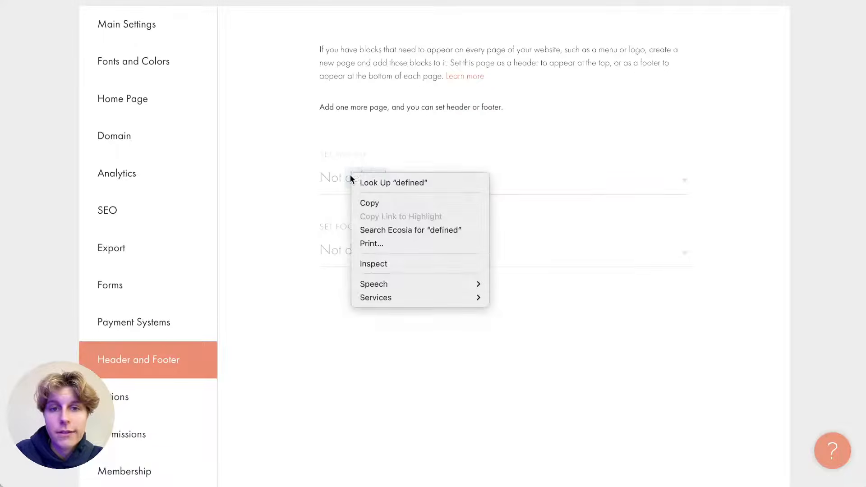
pyautogui.click(334, 180)
pyautogui.click(292, 161)
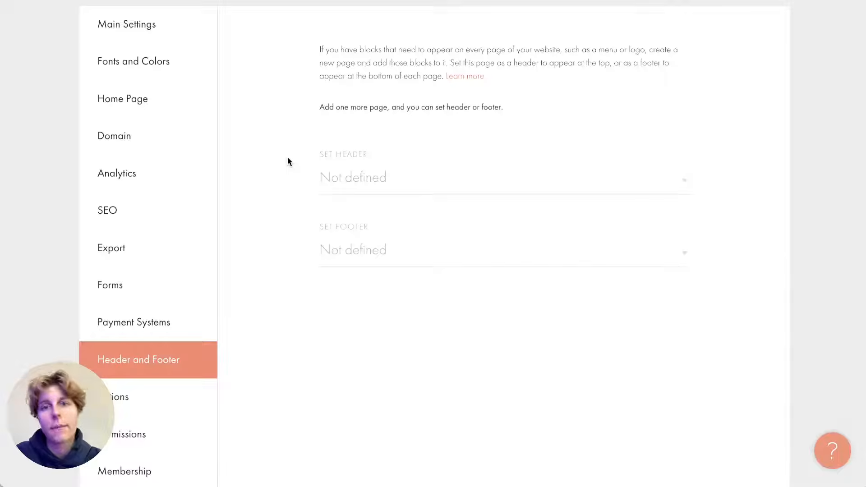
# Step: Open the Actions settings and review the options to transfer or delete the website without using either
pyautogui.click(163, 389)
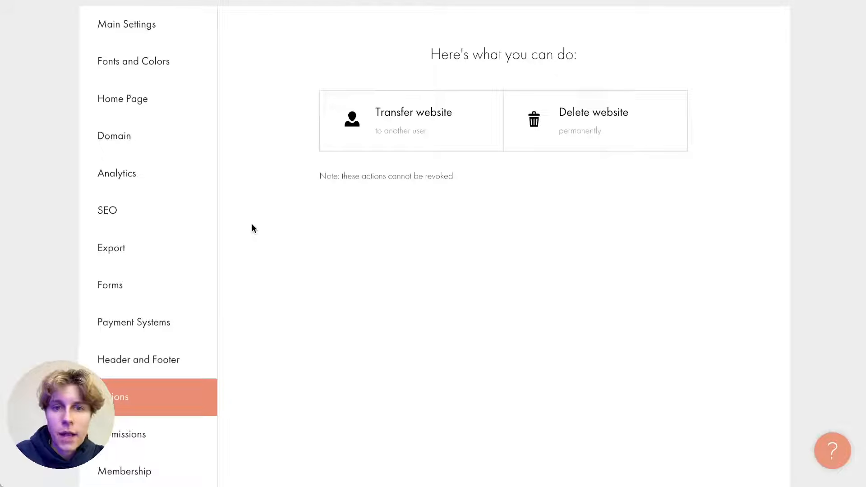
pyautogui.scroll(-1, 252, 223)
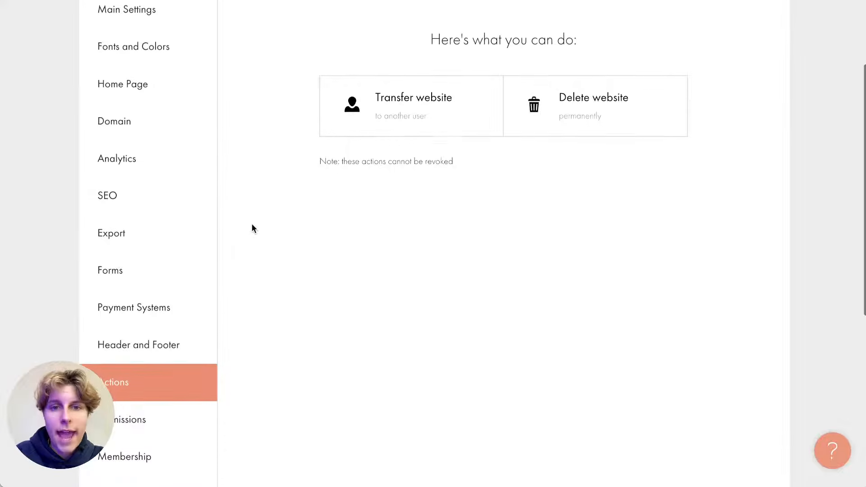
pyautogui.scroll(1, 252, 223)
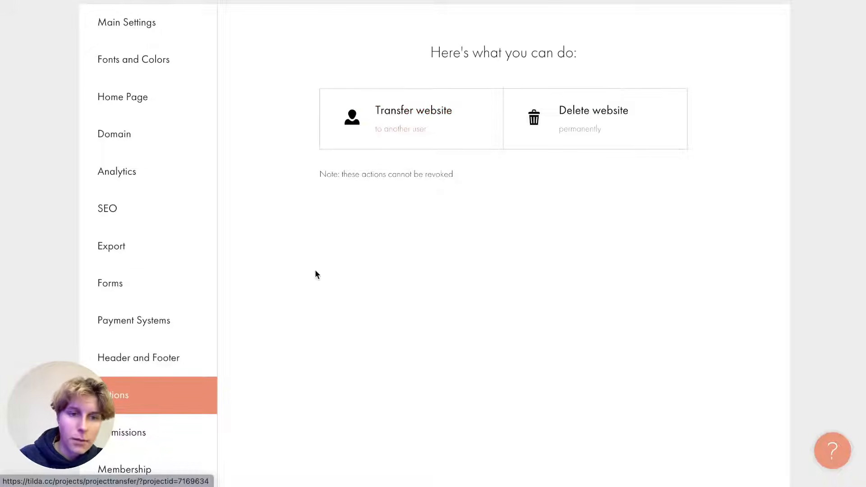
# Step: Open the Permissions settings and examine the password protection and allowed IP address fields, leaving them empty
pyautogui.click(143, 434)
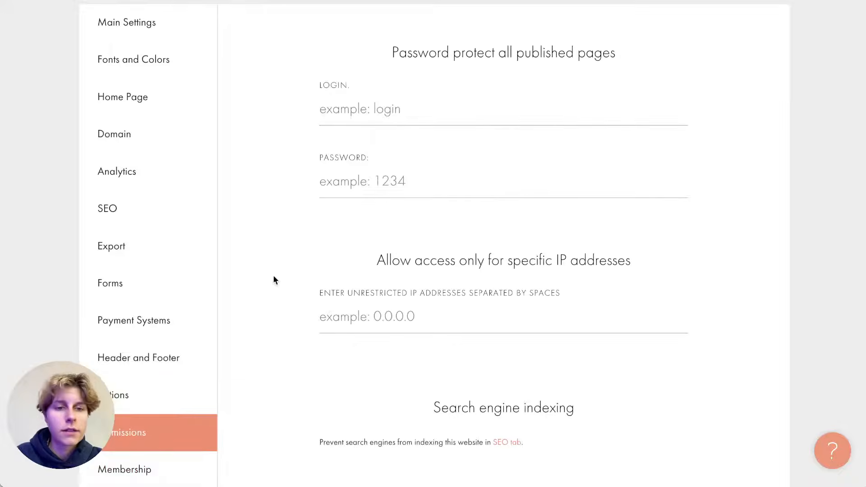
pyautogui.scroll(-1, 274, 280)
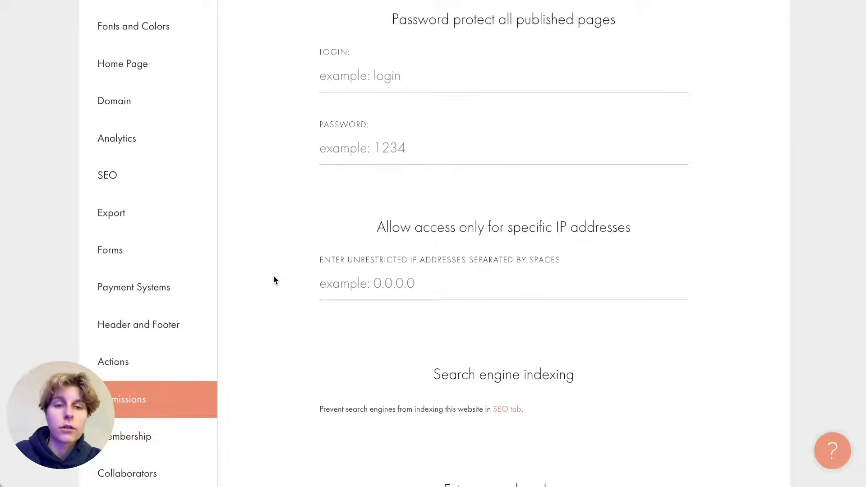
pyautogui.click(355, 269)
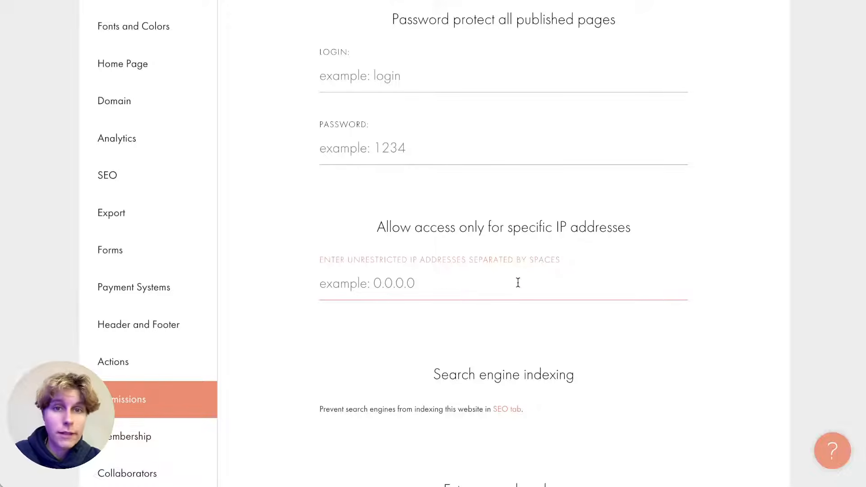
pyautogui.click(479, 108)
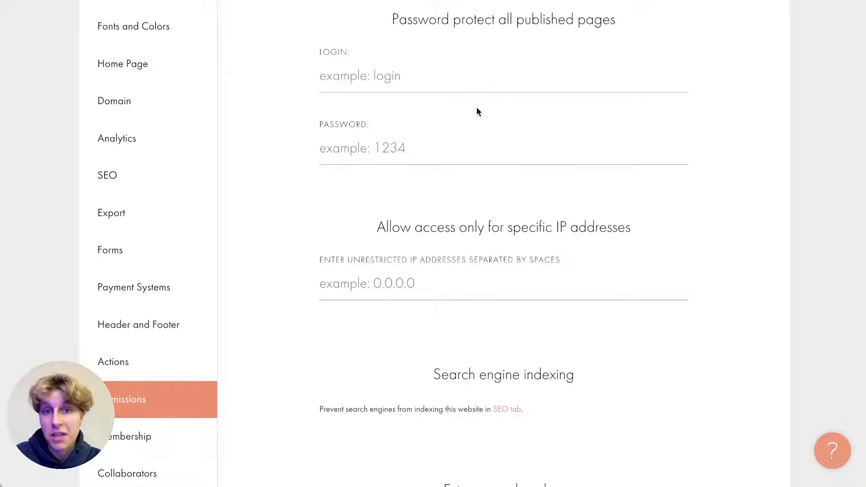
# Step: View the Membership settings for the members area, and open the Collaborators settings to review the options for collaborative website editing
pyautogui.click(127, 428)
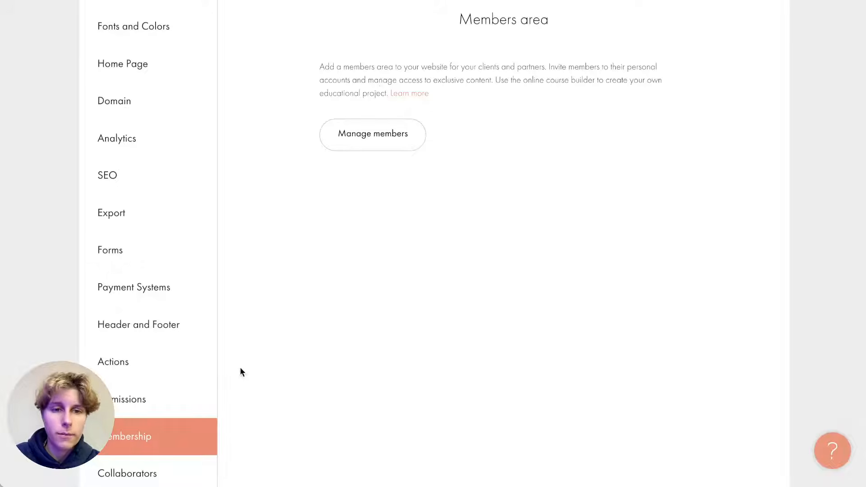
pyautogui.click(166, 471)
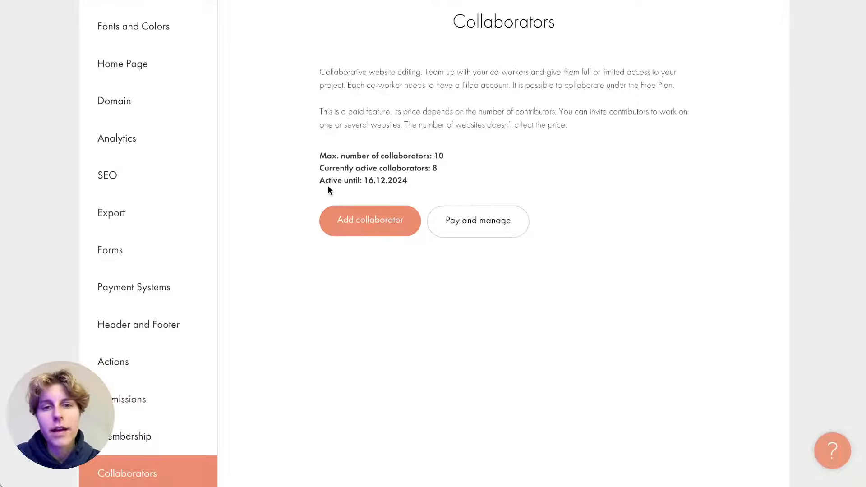
pyautogui.scroll(-1, 329, 189)
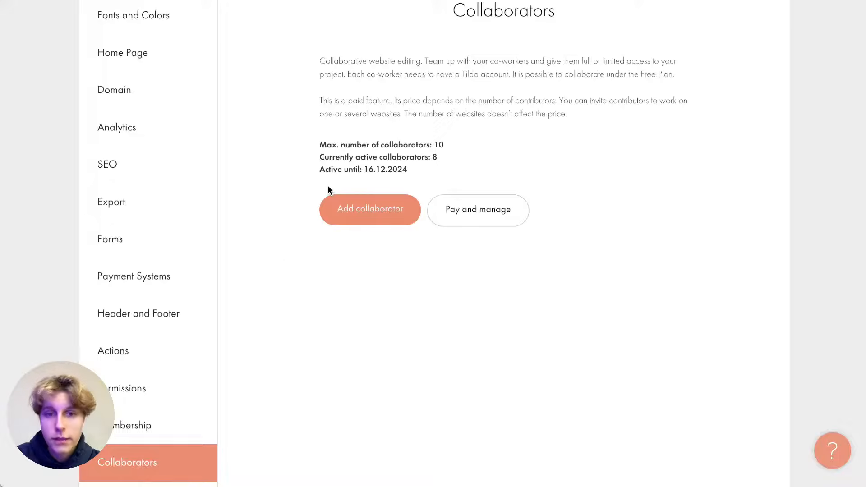
# Step: Open the additional site settings under More and review the favicon, platform label, website language, head HTML code and custom CSS options
pyautogui.scroll(-3, 280, 255)
pyautogui.click(145, 347)
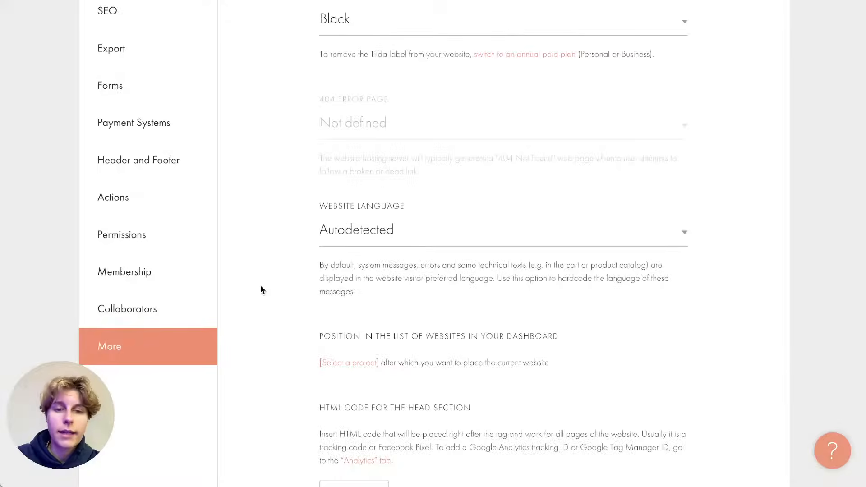
pyautogui.scroll(7, 261, 289)
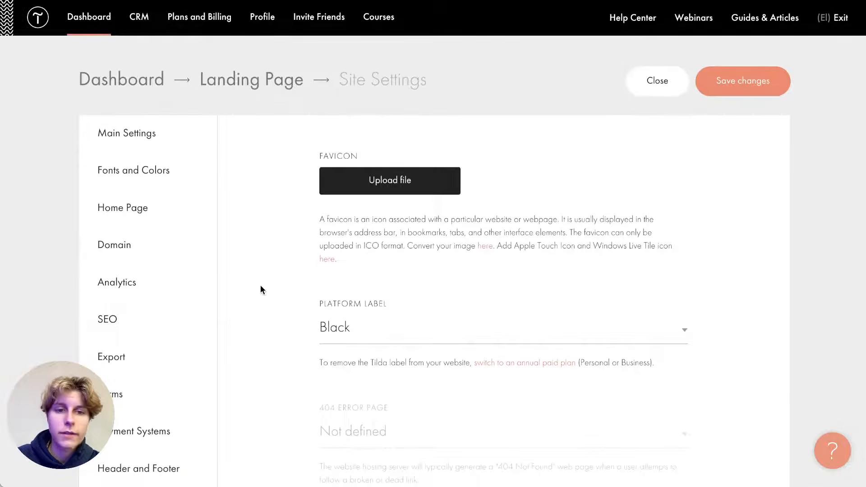
pyautogui.scroll(-10, 271, 221)
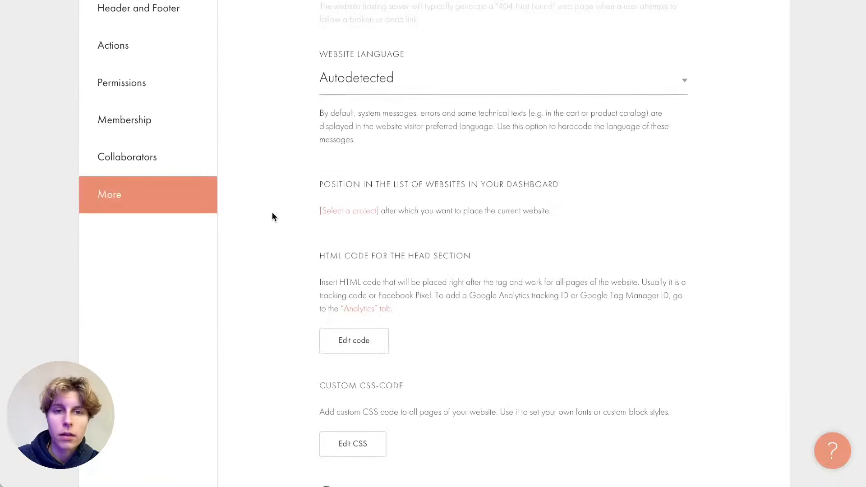
pyautogui.scroll(-1, 273, 217)
pyautogui.scroll(1, 272, 217)
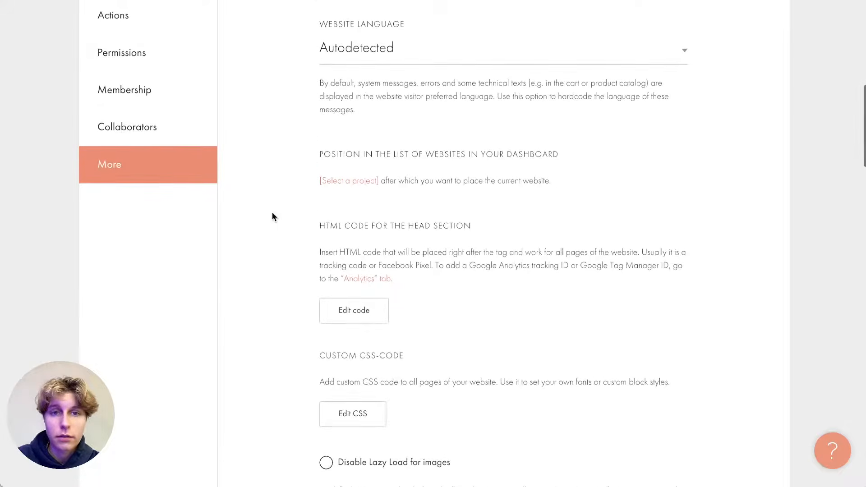
# Step: Review the remaining additional settings, from image loading, RSS feed and maps API keys to ownership verification and built-in services
pyautogui.scroll(-5, 273, 217)
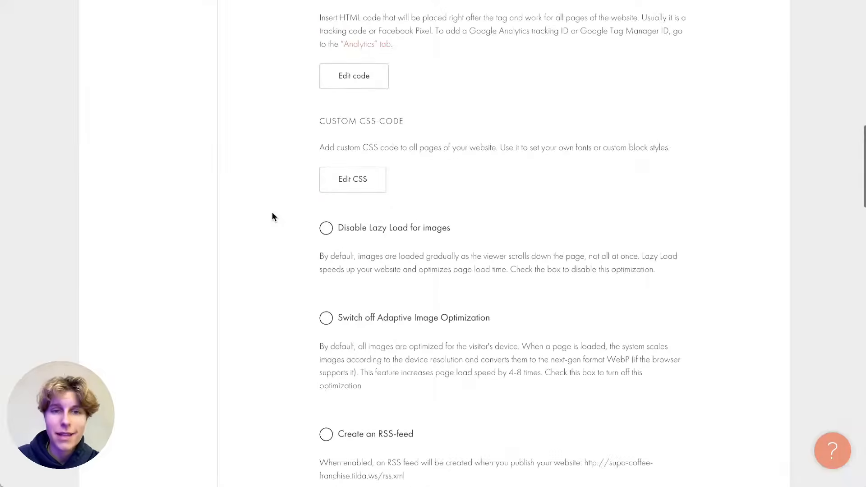
pyautogui.scroll(-7, 272, 213)
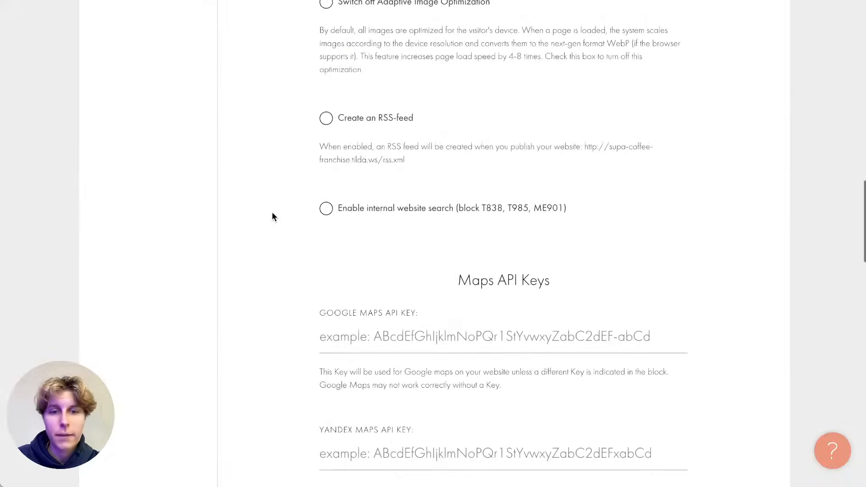
pyautogui.scroll(-3, 272, 212)
pyautogui.scroll(-3, 272, 216)
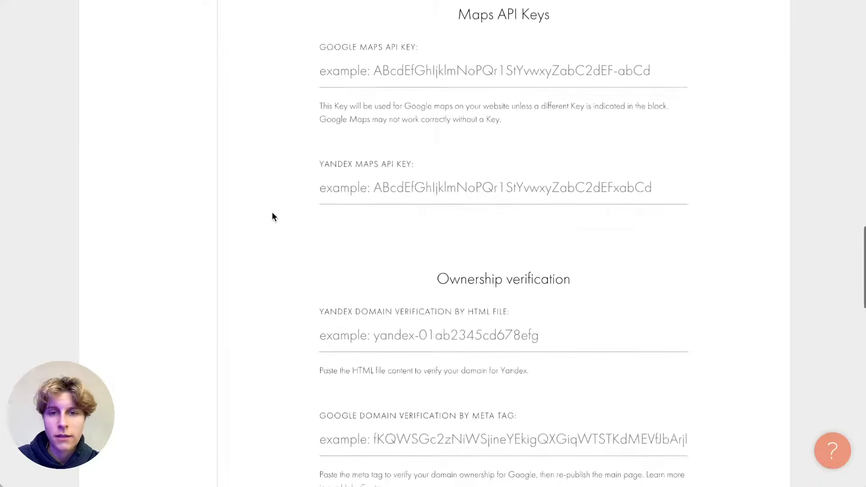
pyautogui.scroll(-8, 272, 216)
pyautogui.scroll(-10, 272, 212)
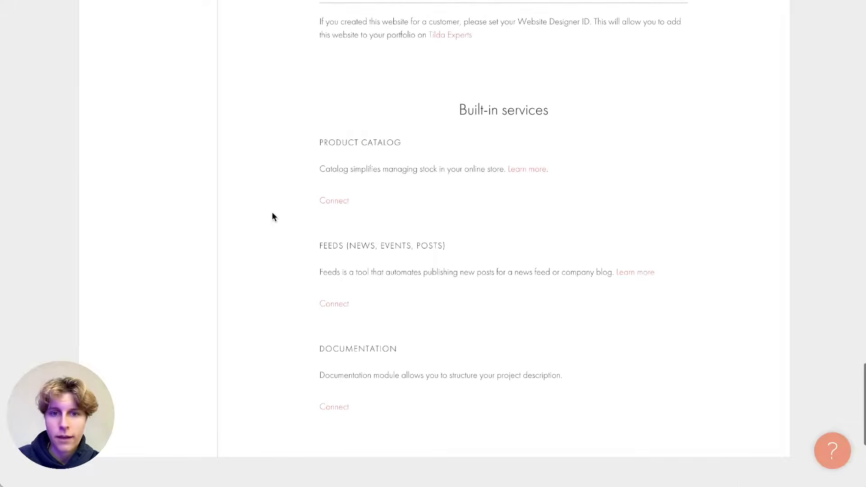
pyautogui.scroll(-2, 272, 213)
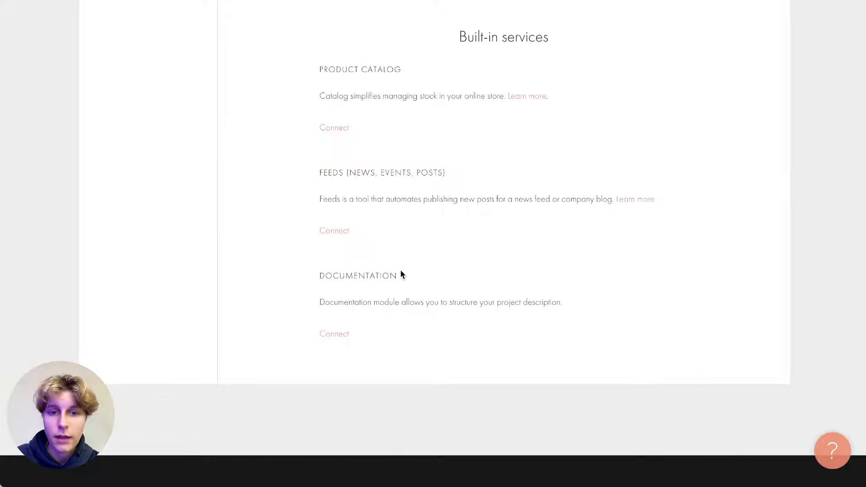
# Step: Connect the built-in Documentation service and create a new doc containing an empty image block
pyautogui.click(334, 336)
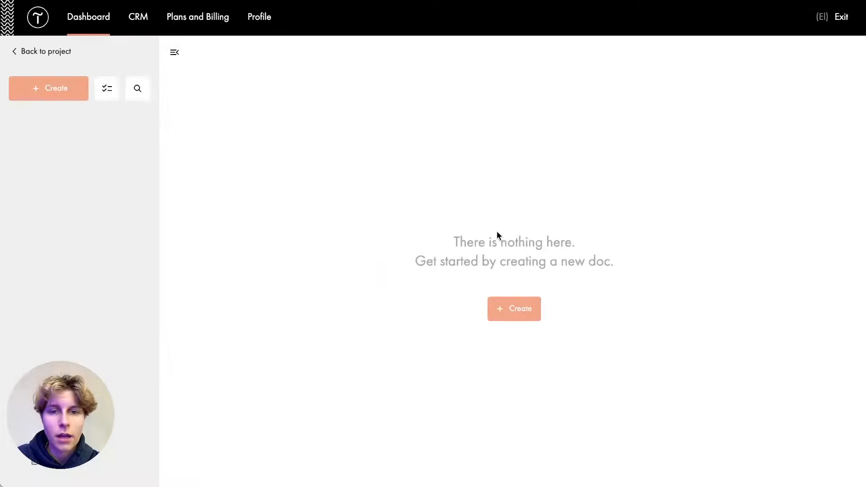
pyautogui.click(518, 309)
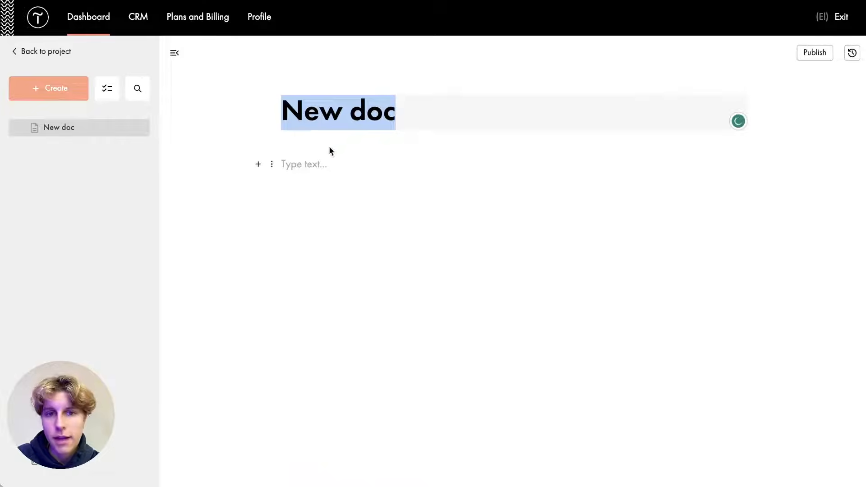
pyautogui.click(258, 163)
pyautogui.click(284, 214)
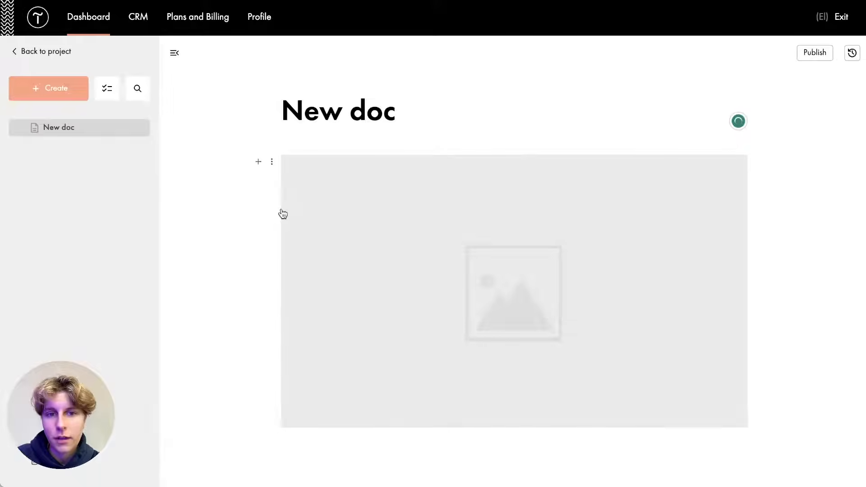
pyautogui.scroll(-5, 373, 269)
pyautogui.click(374, 269)
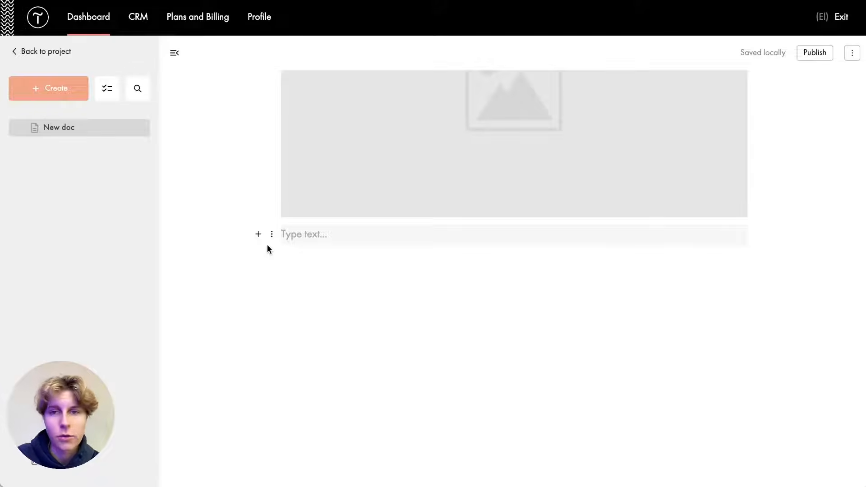
pyautogui.scroll(5, 252, 149)
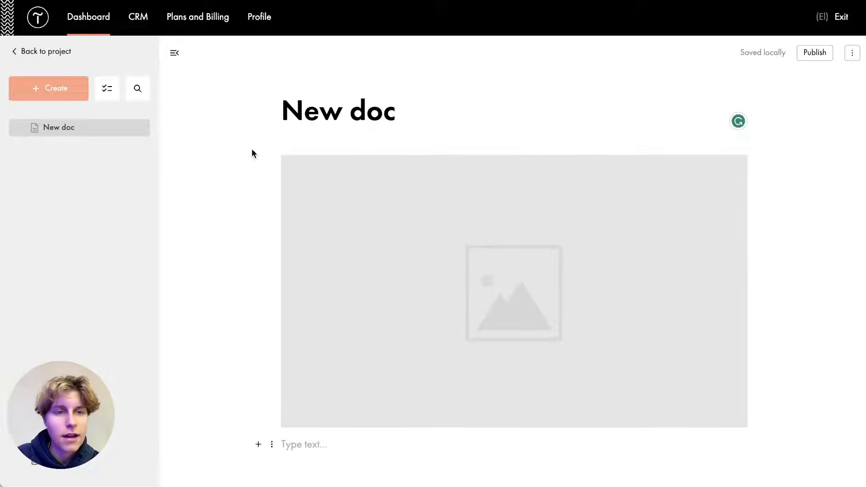
# Step: Return to the Landing Page project, open the Coffee Shop Franchise Template page's settings and review its title, description and URL fields
pyautogui.click(43, 52)
pyautogui.click(485, 163)
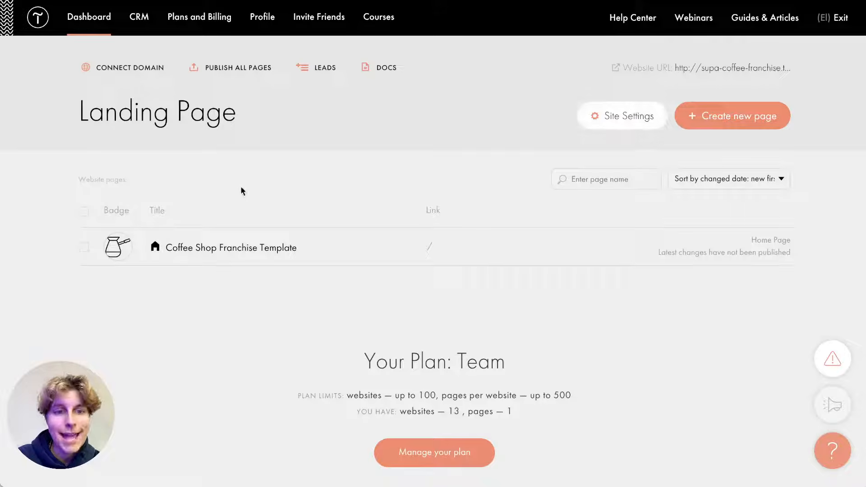
pyautogui.moveTo(263, 232)
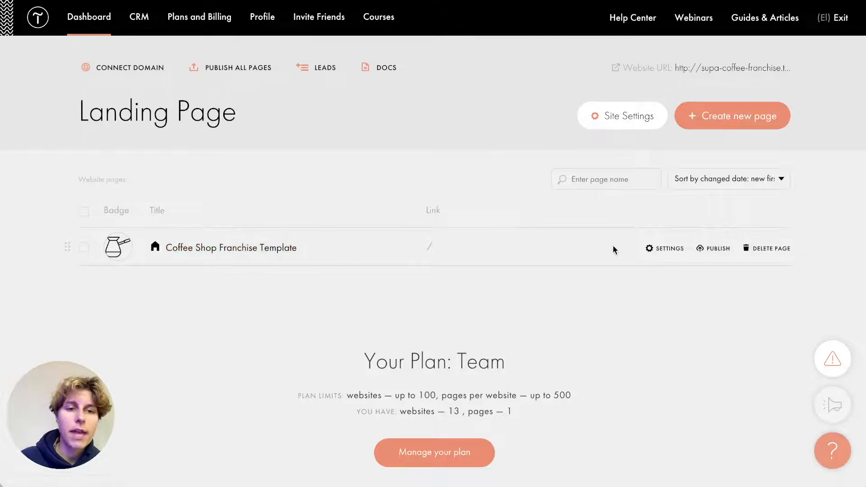
pyautogui.click(649, 249)
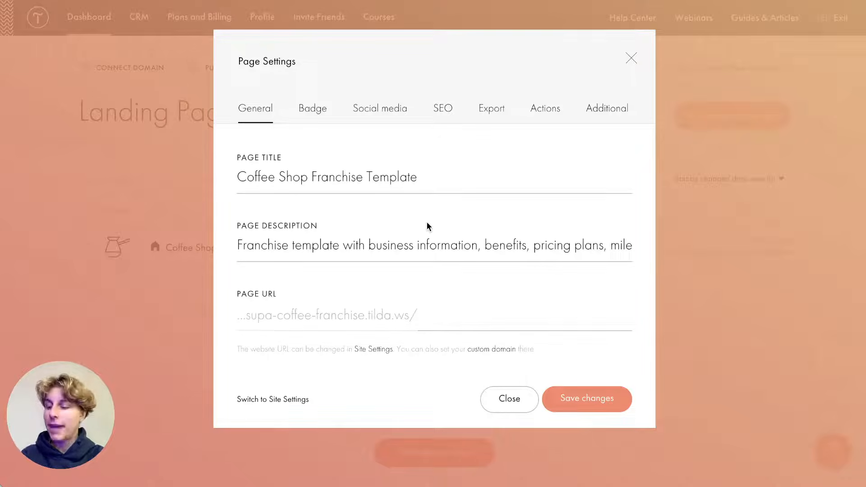
pyautogui.click(317, 246)
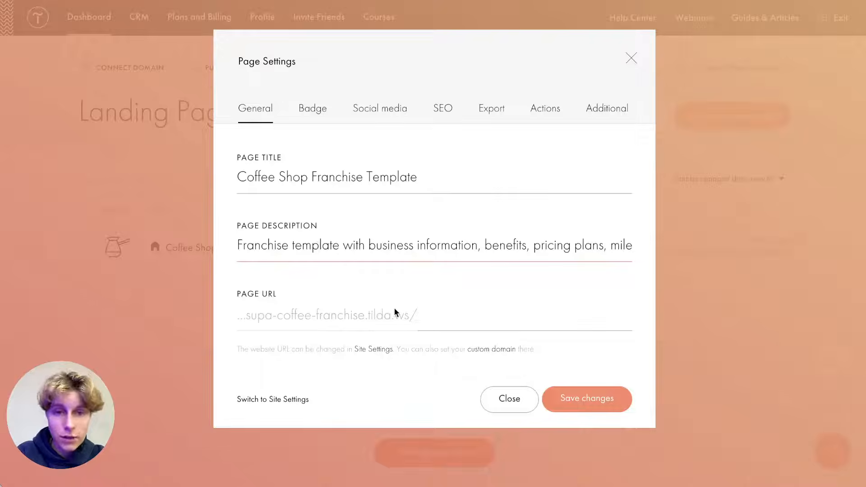
pyautogui.click(430, 328)
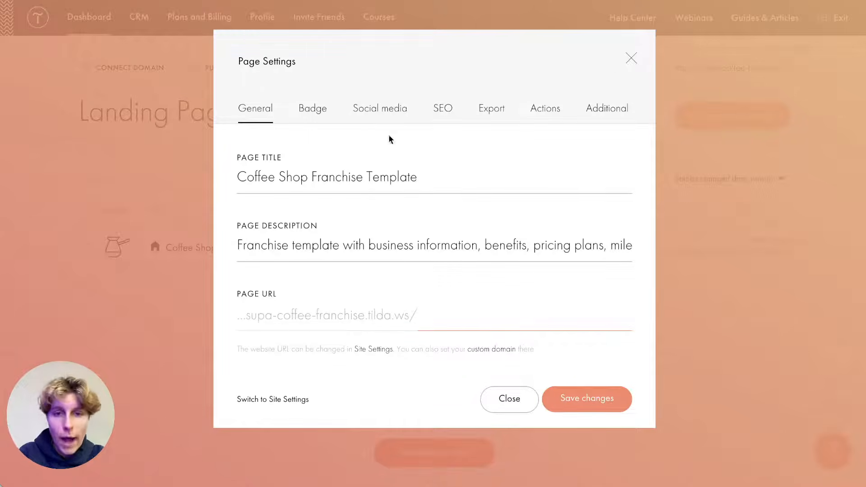
# Step: View the page's SEO settings and examine the title, URL and description in the search results preview
pyautogui.click(452, 121)
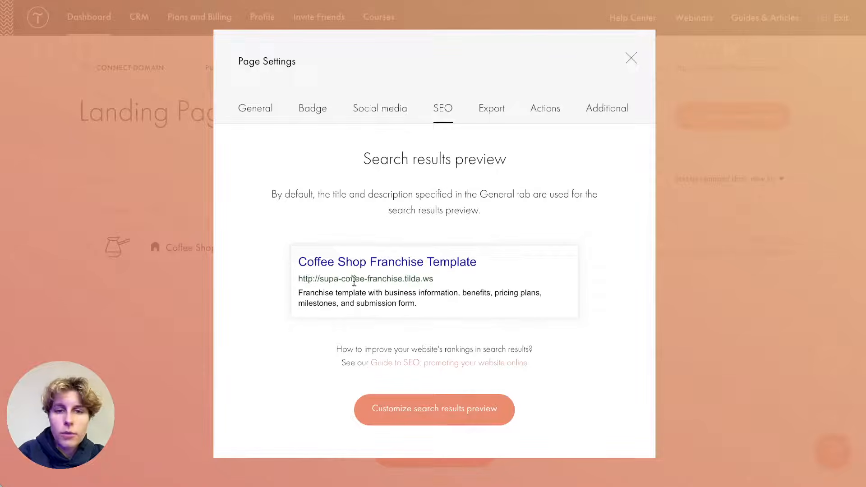
pyautogui.moveTo(427, 304); pyautogui.dragTo(510, 267)
pyautogui.click(304, 264)
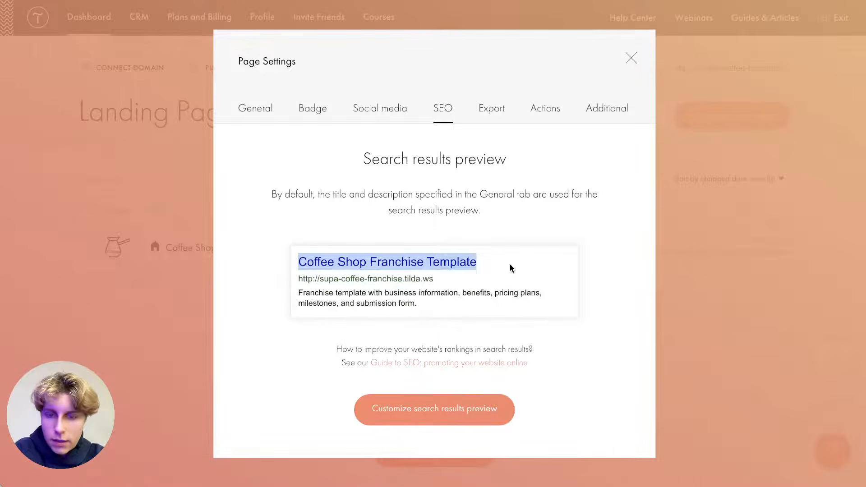
pyautogui.moveTo(416, 303); pyautogui.dragTo(228, 287)
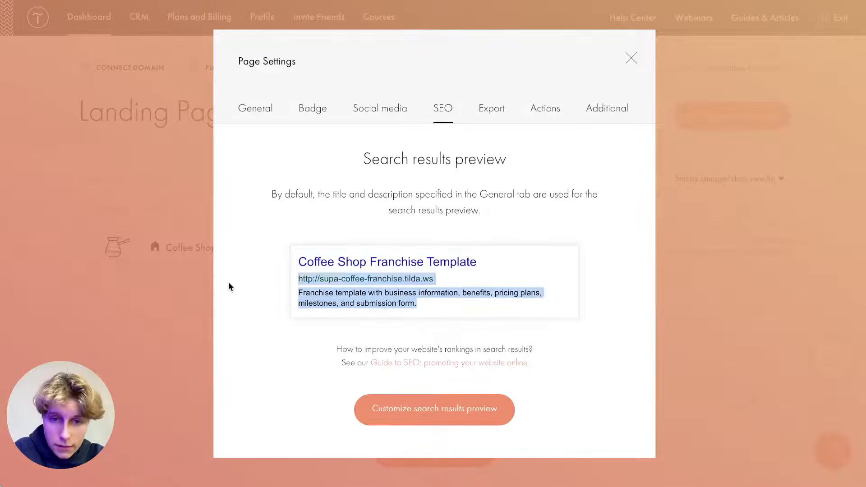
pyautogui.click(294, 293)
pyautogui.moveTo(296, 278); pyautogui.dragTo(433, 278)
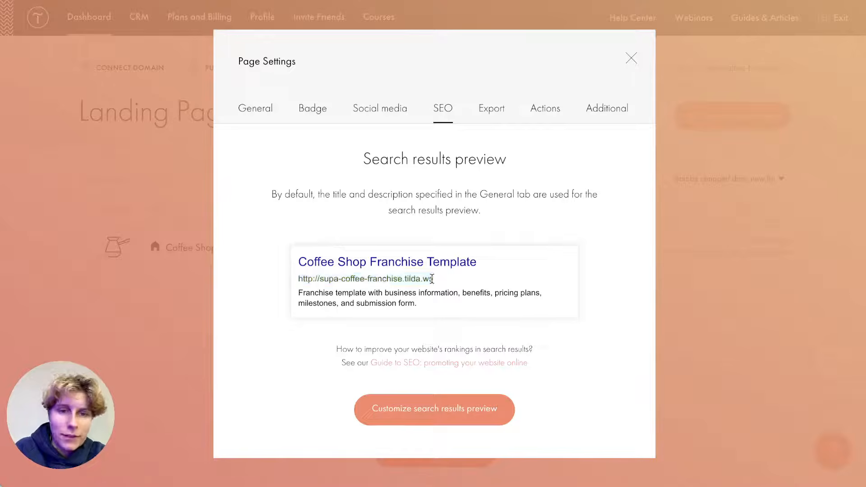
# Step: Compare the page's general title and description fields, and view its badge thumbnail settings
pyautogui.click(252, 111)
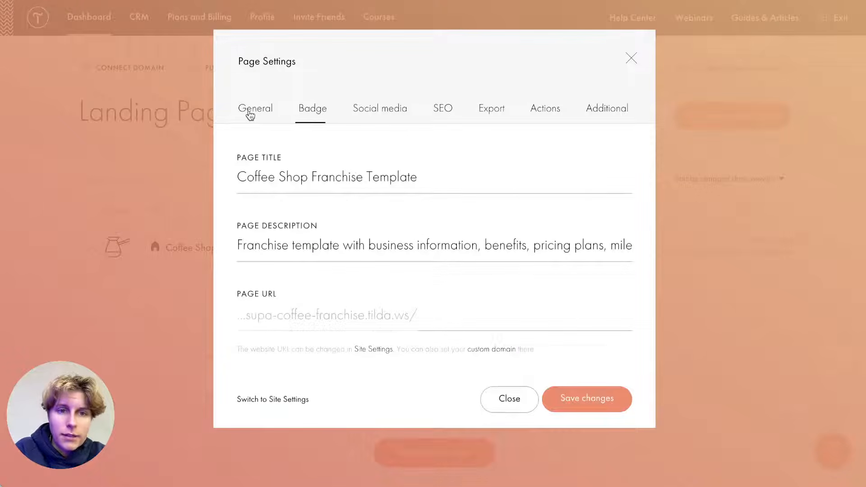
pyautogui.click(265, 187)
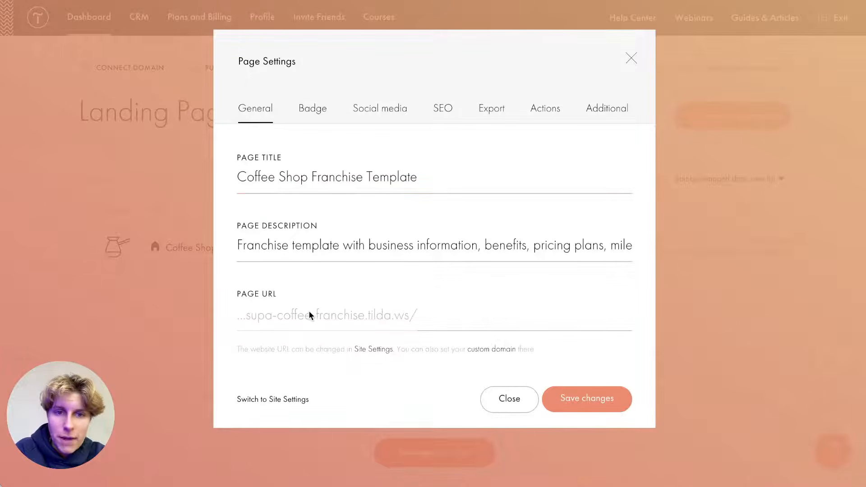
pyautogui.click(311, 111)
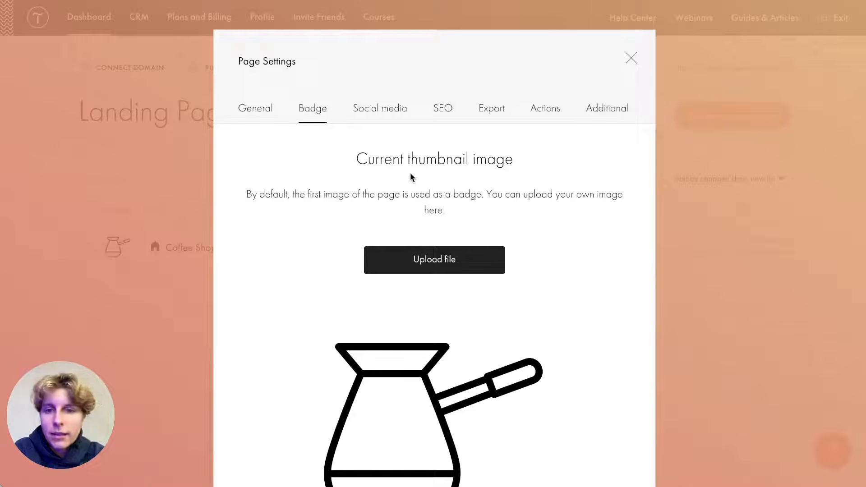
# Step: View the social share preview and examine its image, title, description and website URL
pyautogui.click(388, 104)
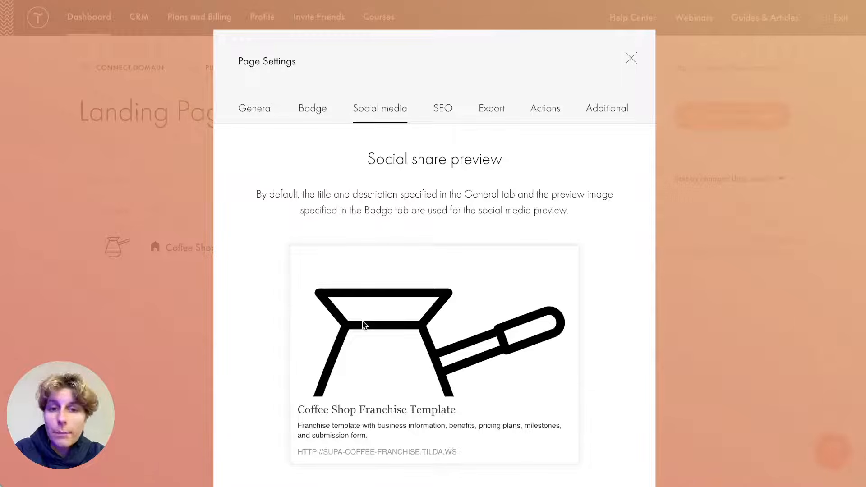
pyautogui.scroll(-3, 363, 324)
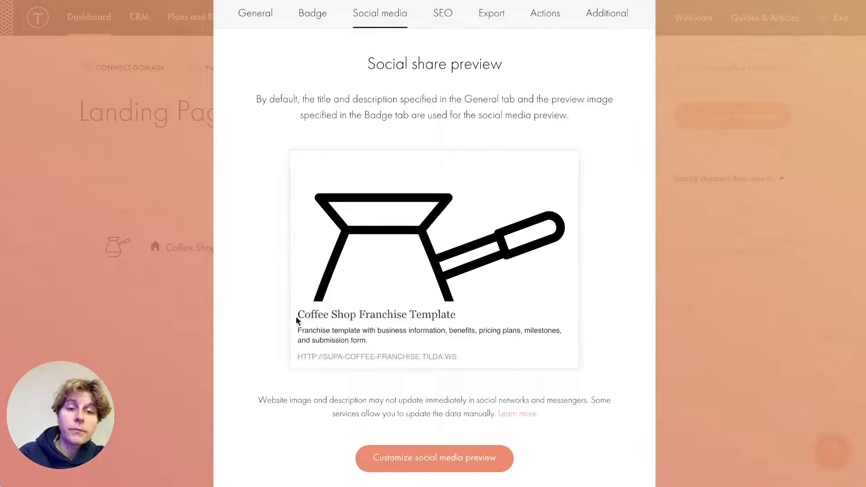
pyautogui.moveTo(296, 318); pyautogui.dragTo(514, 360)
pyautogui.click(516, 363)
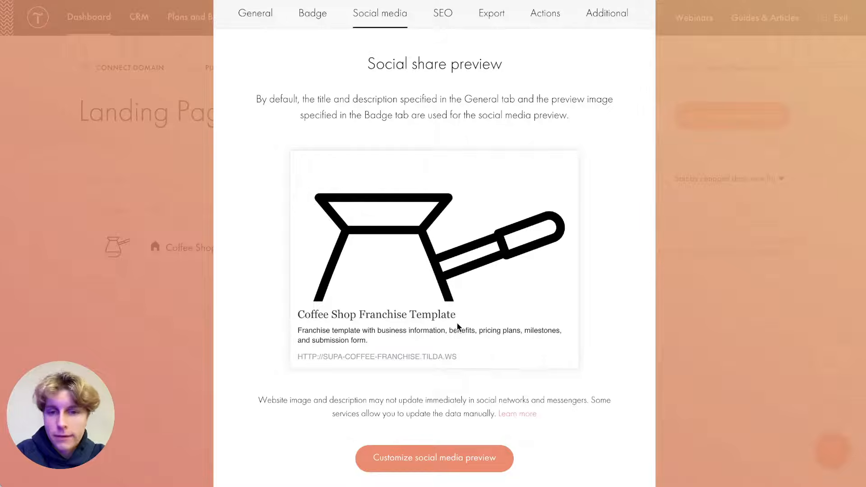
pyautogui.moveTo(455, 316); pyautogui.dragTo(391, 341)
pyautogui.click(391, 338)
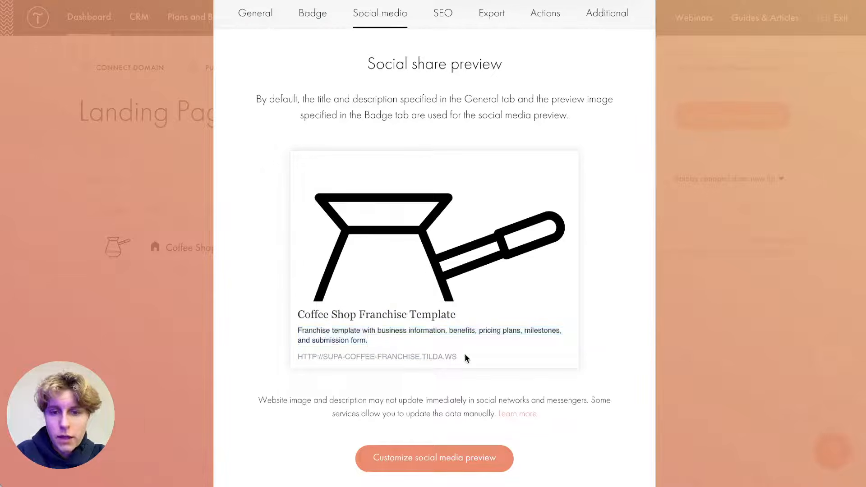
pyautogui.moveTo(464, 354); pyautogui.dragTo(235, 355)
pyautogui.click(311, 363)
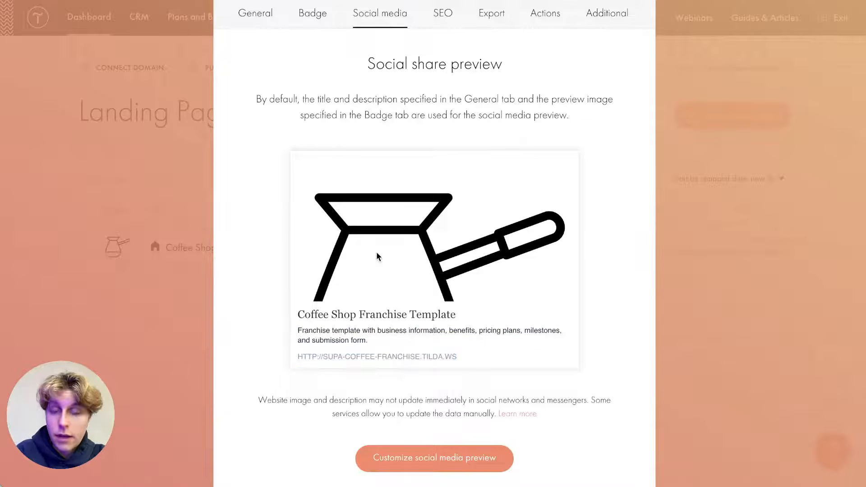
# Step: Go back to the badge settings and inspect the current thumbnail image and the note beneath it
pyautogui.click(311, 14)
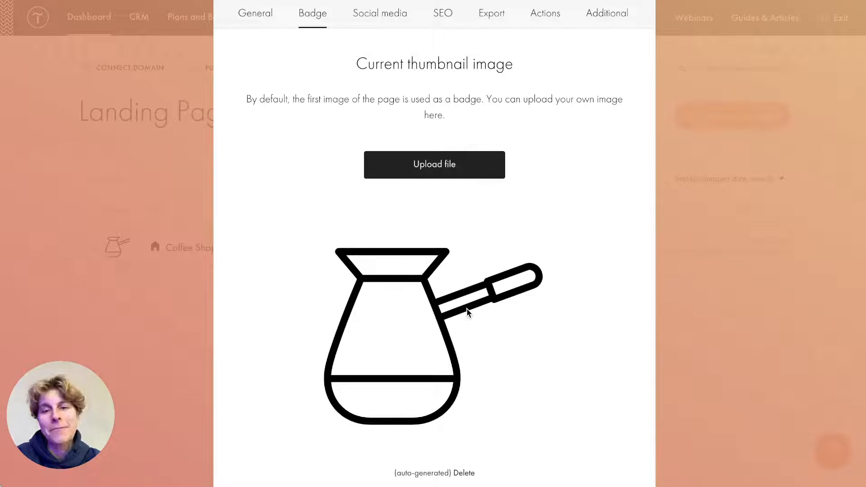
pyautogui.scroll(-2, 466, 308)
pyautogui.moveTo(399, 442); pyautogui.dragTo(447, 453)
pyautogui.click(428, 467)
pyautogui.scroll(2, 405, 224)
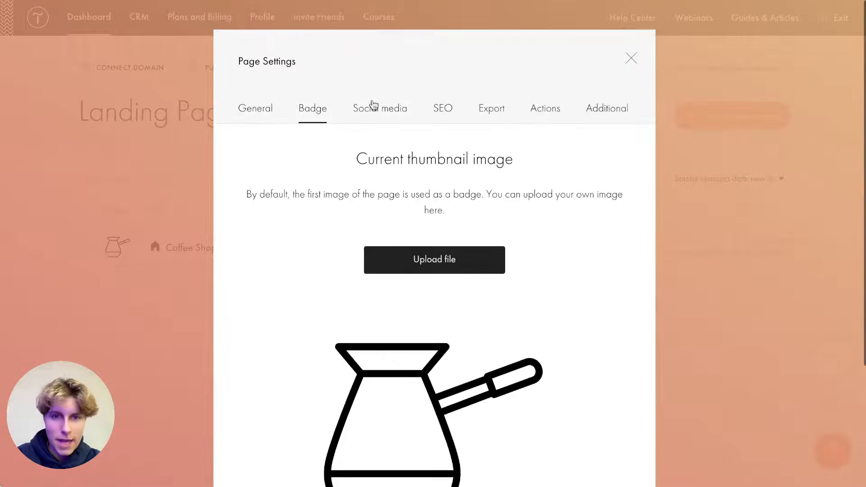
# Step: Revisit the page's social media, general and badge settings to see how they feed the previews
pyautogui.click(371, 111)
pyautogui.click(308, 116)
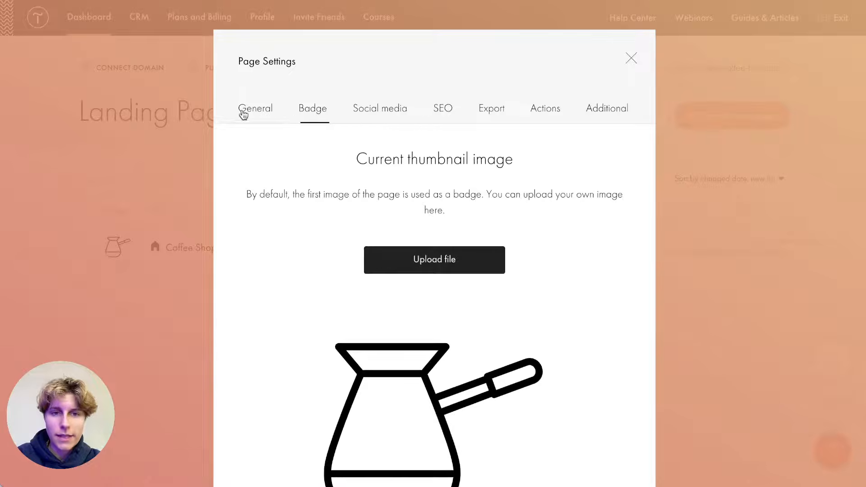
pyautogui.click(243, 113)
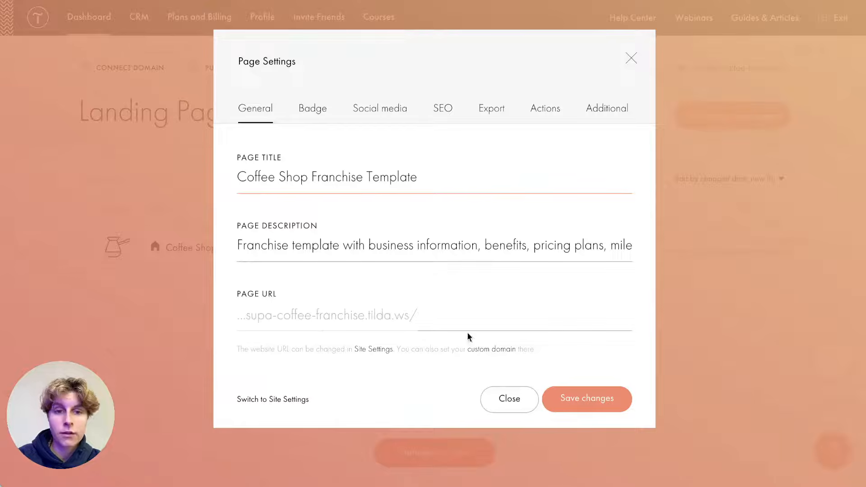
pyautogui.click(317, 109)
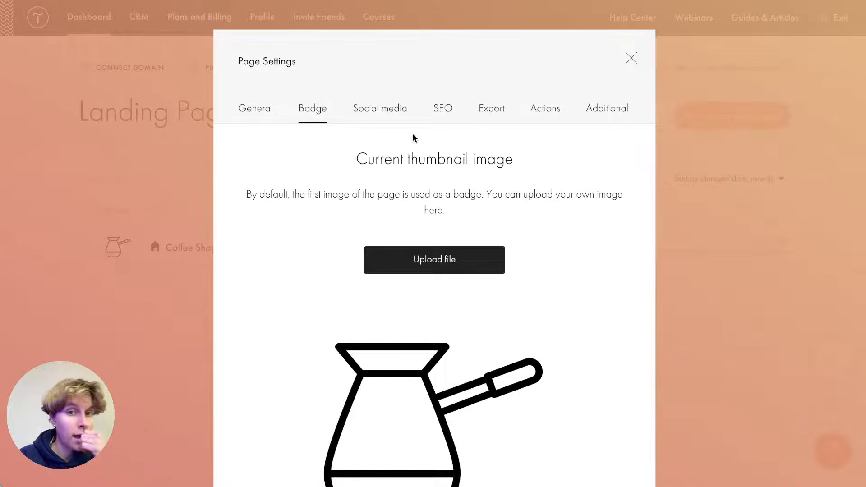
# Step: Open the search results preview customization and review its title, description, keywords, canonical link, indexing and links options
pyautogui.click(442, 119)
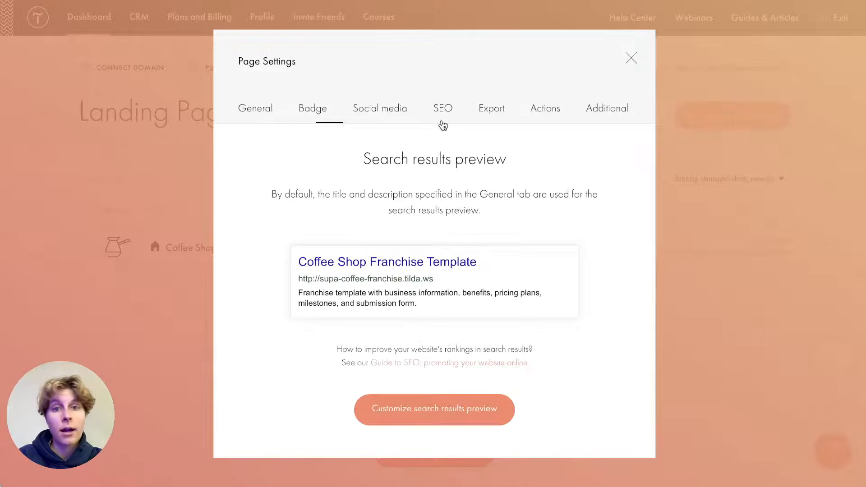
pyautogui.click(414, 411)
pyautogui.scroll(-5, 413, 419)
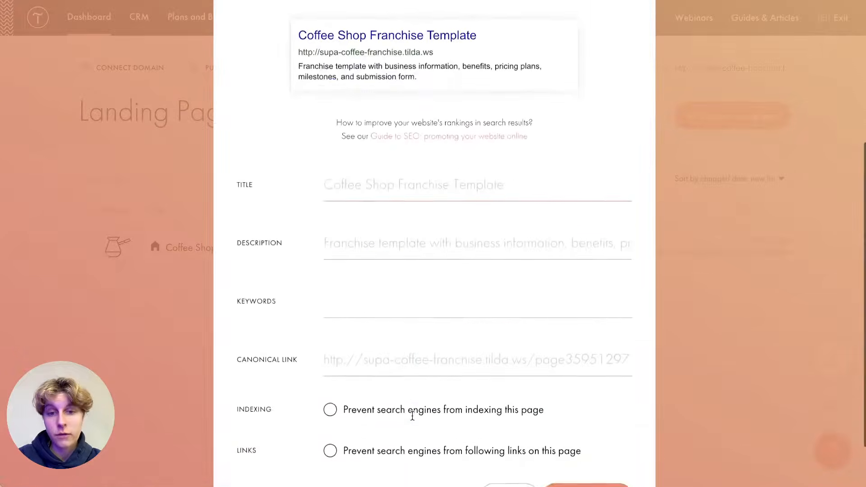
pyautogui.scroll(5, 413, 420)
# Step: Open the social media preview customization and review its title, description, badge image, page URL, app ID and Twitter account fields
pyautogui.click(379, 110)
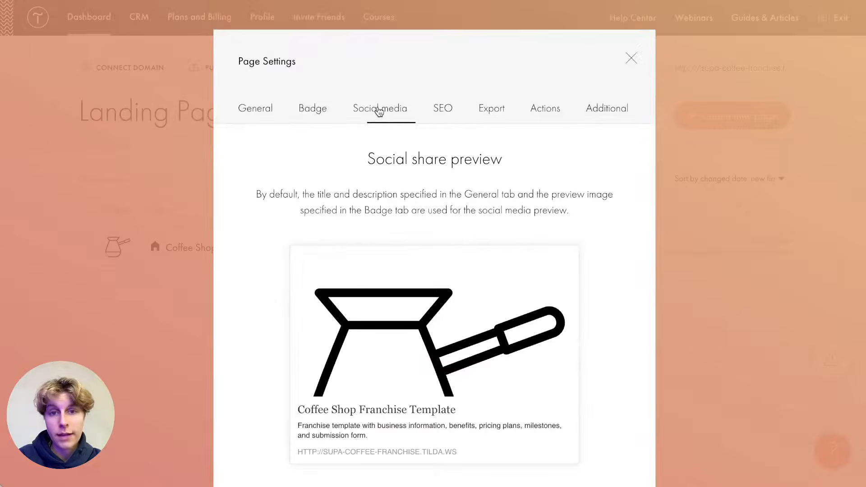
pyautogui.scroll(-3, 416, 351)
pyautogui.scroll(-8, 406, 350)
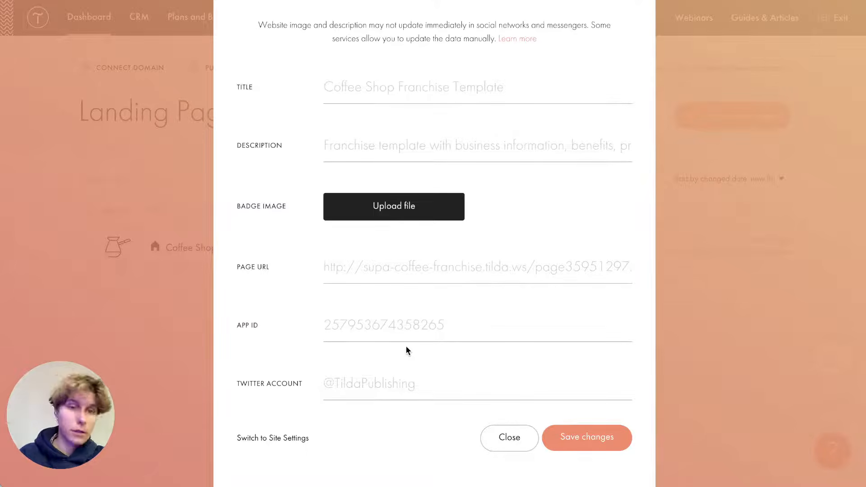
pyautogui.scroll(10, 405, 350)
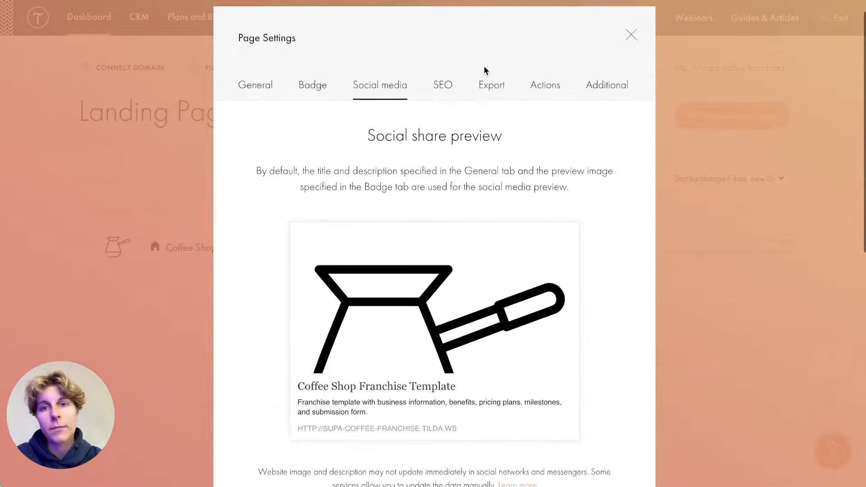
# Step: Review the page export options and the available page actions, and open the additional page settings
pyautogui.click(491, 93)
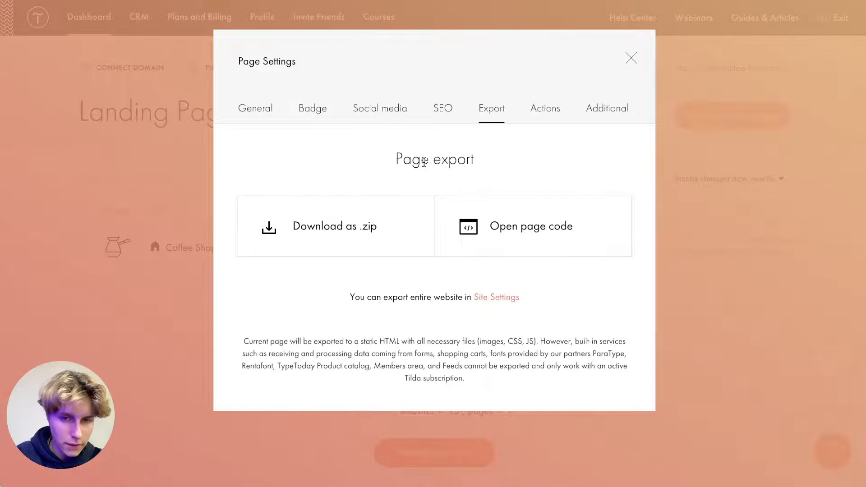
pyautogui.click(537, 113)
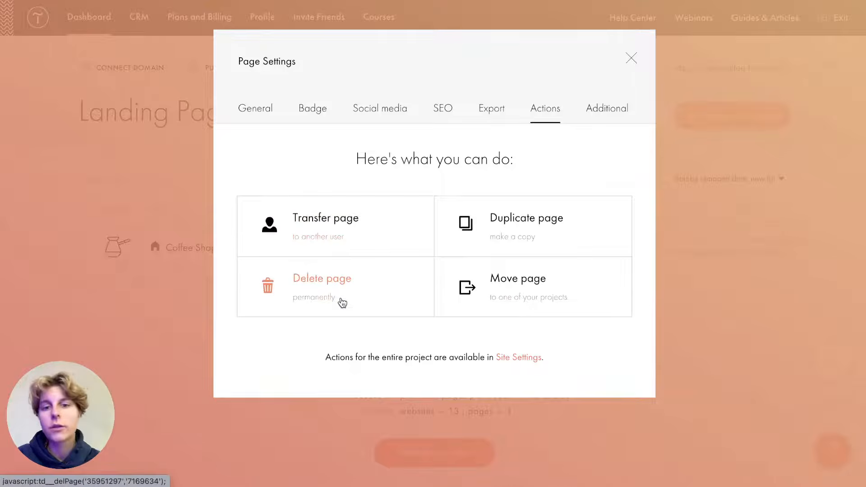
pyautogui.click(610, 110)
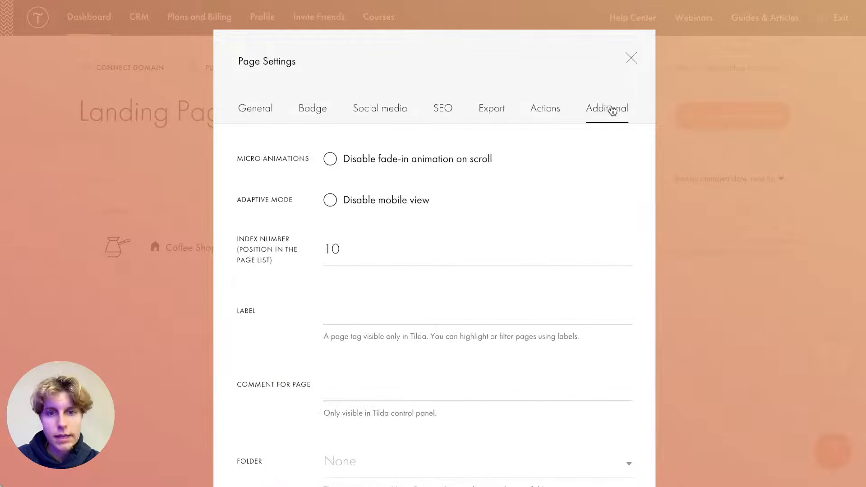
# Step: Review the additional page settings, including label, comment, folder, unpublishing, page statistics, creation date, subtitle, special link and feature image
pyautogui.scroll(-5, 453, 181)
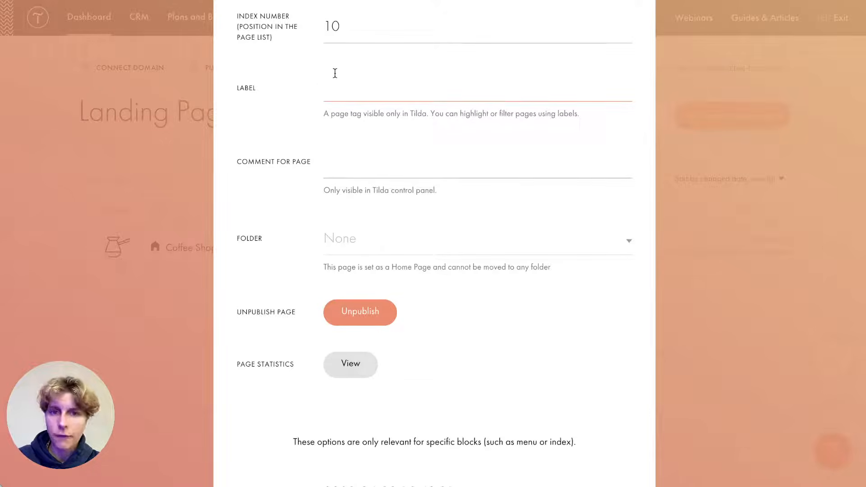
pyautogui.click(373, 147)
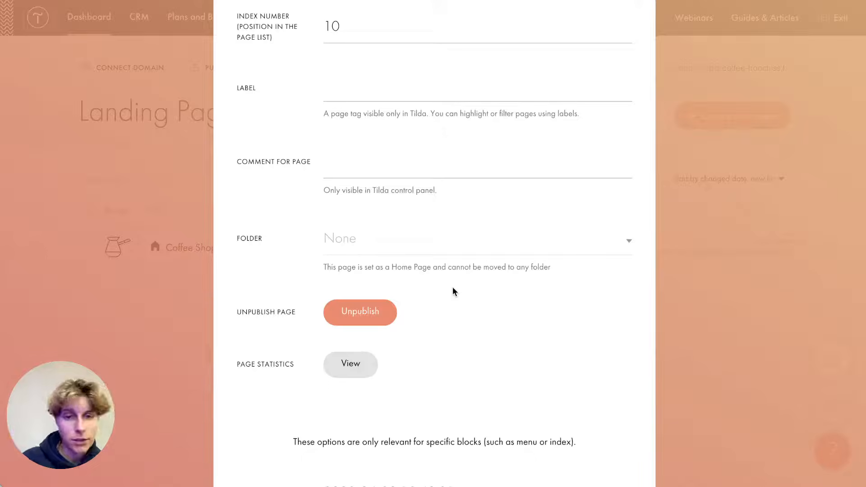
pyautogui.scroll(-3, 453, 291)
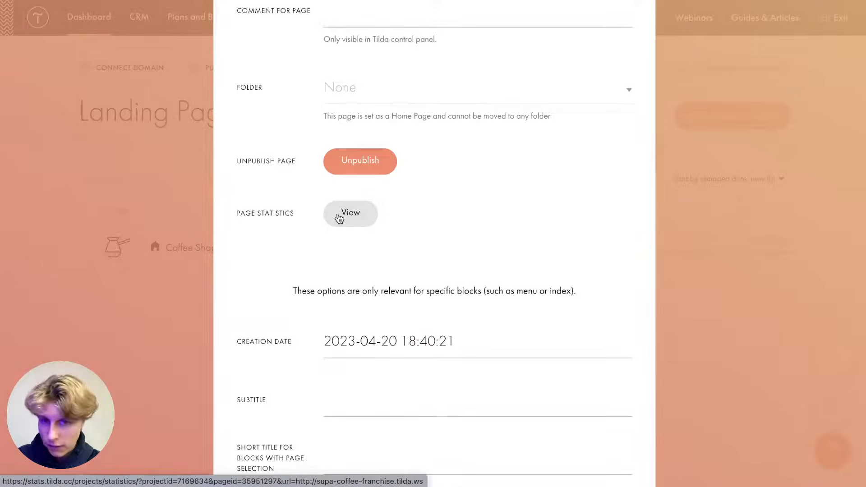
pyautogui.scroll(-9, 339, 218)
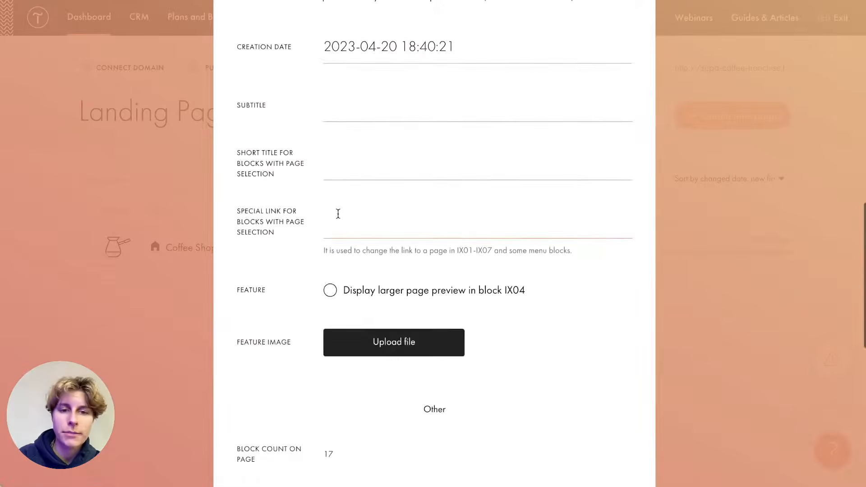
pyautogui.scroll(-1, 338, 214)
pyautogui.scroll(-2, 338, 213)
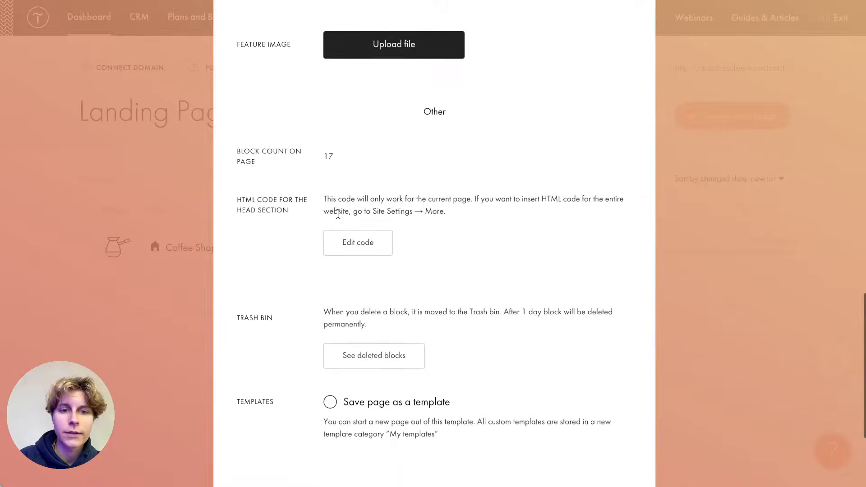
# Step: Examine the page's other options: head section HTML code, deleted blocks and saving the page as a template
pyautogui.scroll(-3, 338, 213)
pyautogui.scroll(5, 338, 213)
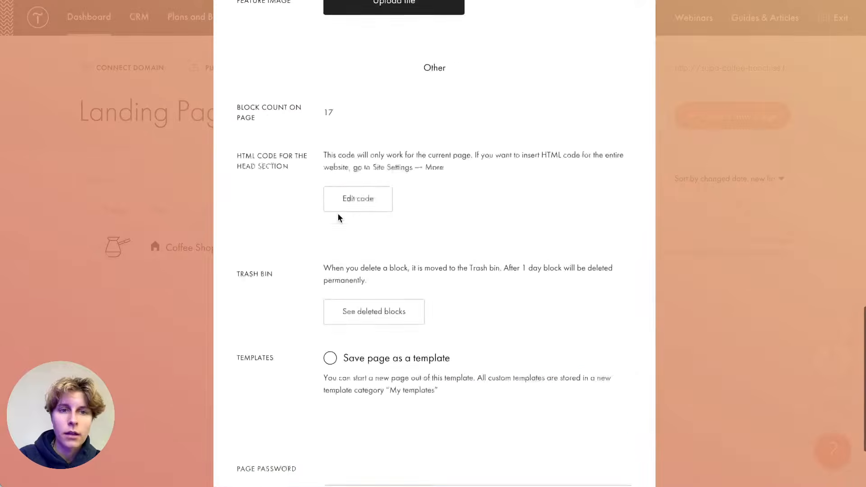
pyautogui.scroll(-5, 338, 215)
pyautogui.scroll(2, 302, 188)
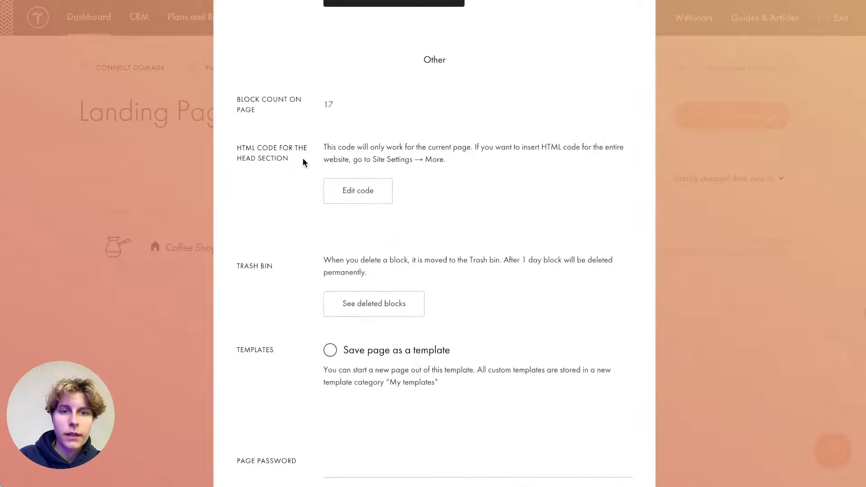
pyautogui.moveTo(303, 161); pyautogui.dragTo(213, 153)
pyautogui.click(212, 154)
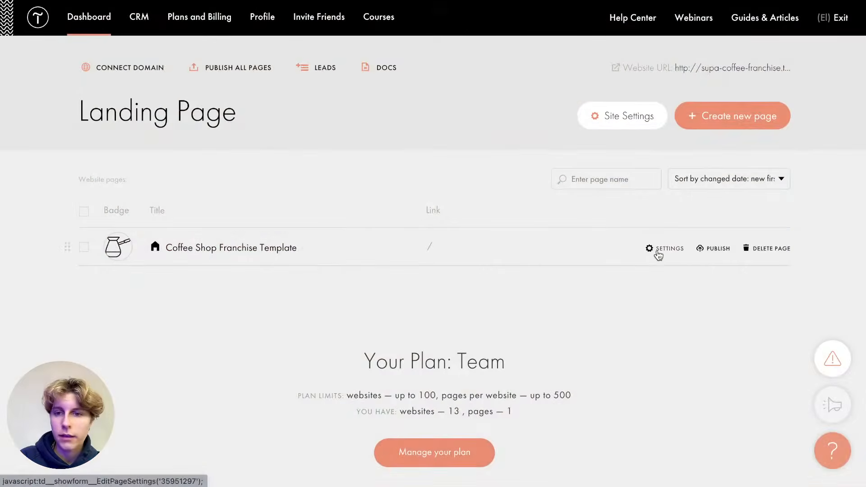
# Step: Reopen the Coffee Shop Franchise Template page settings, check the remaining options down to the page password field, and close them without saving
pyautogui.click(656, 252)
pyautogui.scroll(-15, 385, 313)
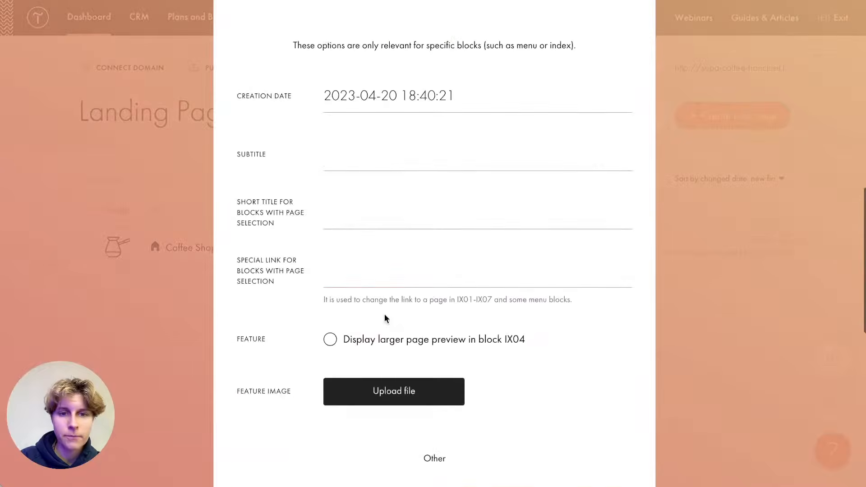
pyautogui.scroll(-6, 385, 316)
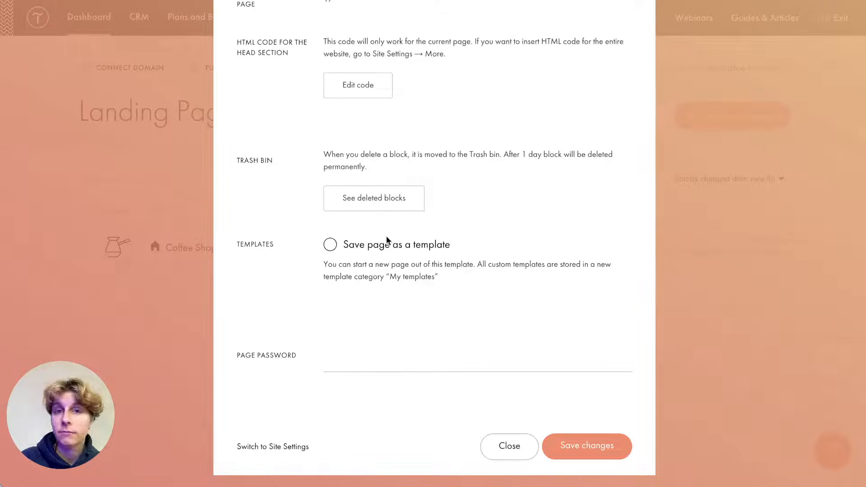
pyautogui.scroll(1, 386, 237)
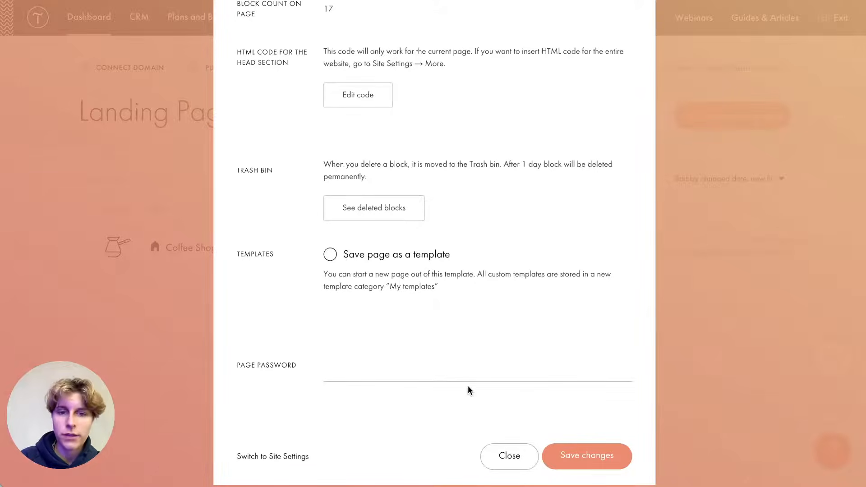
pyautogui.click(335, 373)
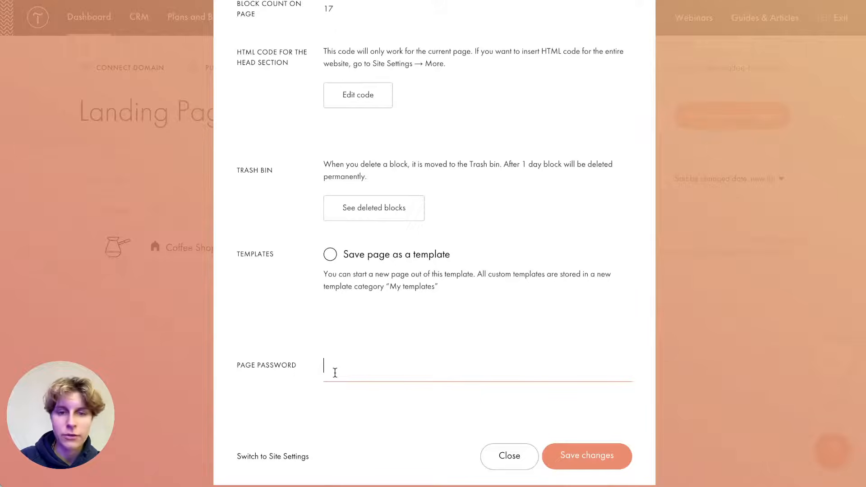
pyautogui.click(511, 454)
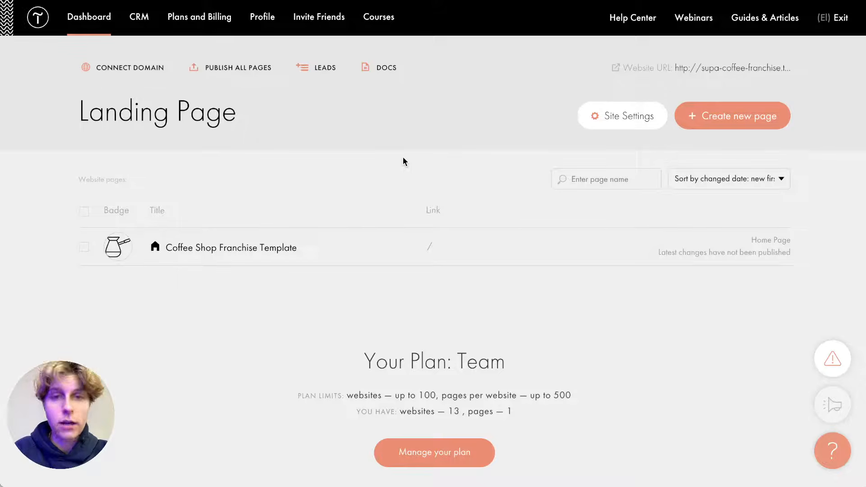
# Step: Open the site settings and review the payment systems and the form integrations for CRM and email marketing services
pyautogui.click(610, 119)
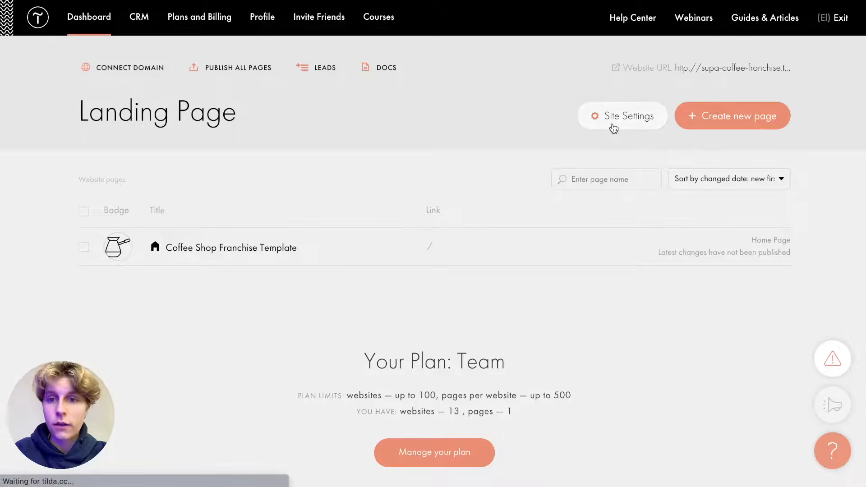
pyautogui.scroll(-5, 120, 258)
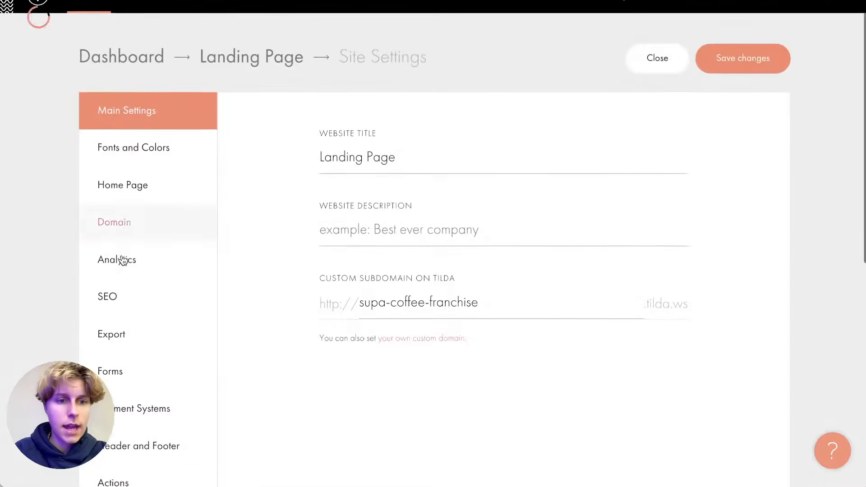
pyautogui.click(121, 258)
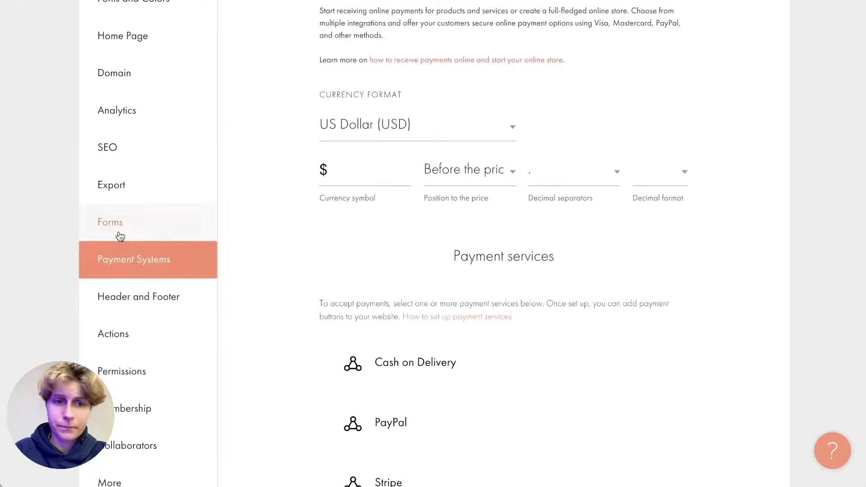
pyautogui.click(120, 231)
pyautogui.scroll(-10, 323, 286)
pyautogui.scroll(-5, 323, 286)
pyautogui.scroll(15, 321, 284)
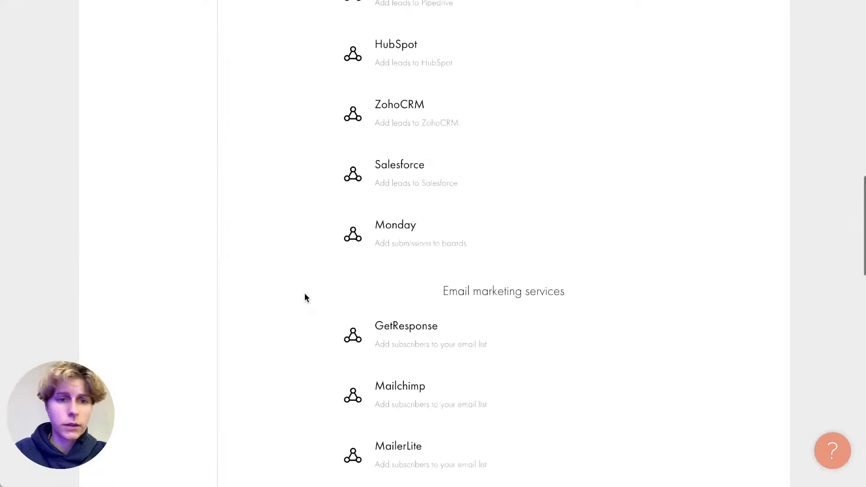
# Step: Connect the Product Catalog from the built-in services in the additional site settings and get started with it
pyautogui.click(117, 372)
pyautogui.scroll(-20, 380, 318)
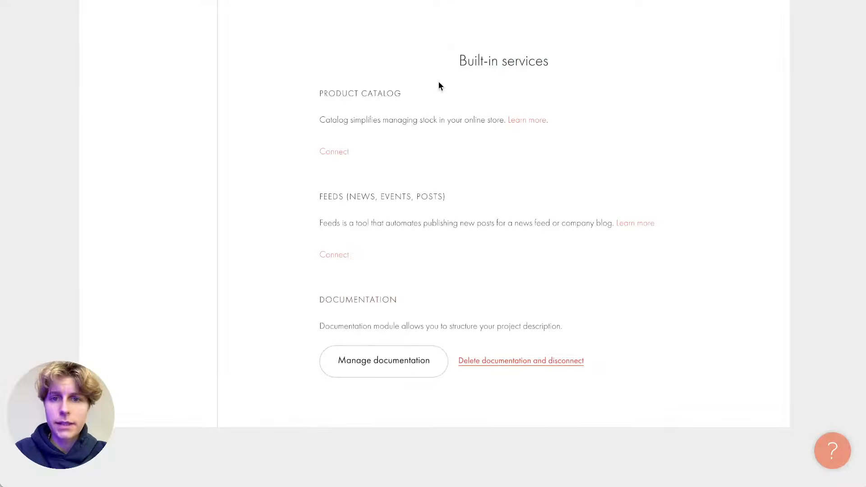
pyautogui.moveTo(438, 81); pyautogui.dragTo(591, 68)
pyautogui.click(589, 68)
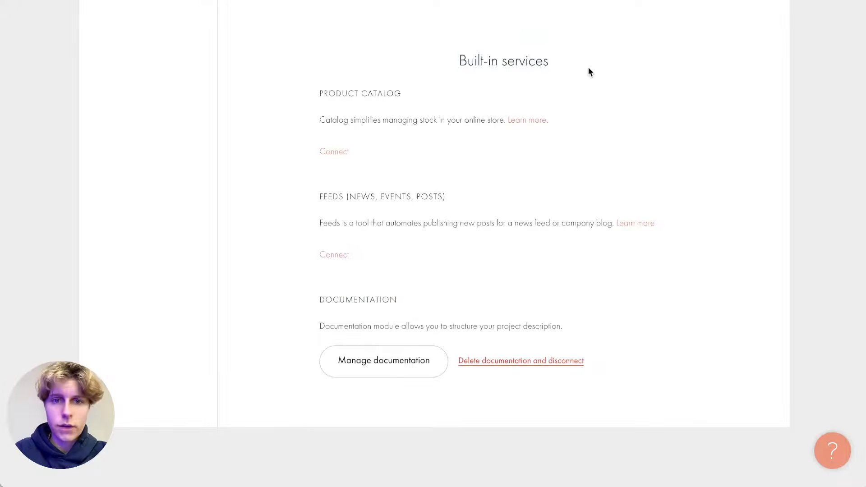
pyautogui.click(335, 152)
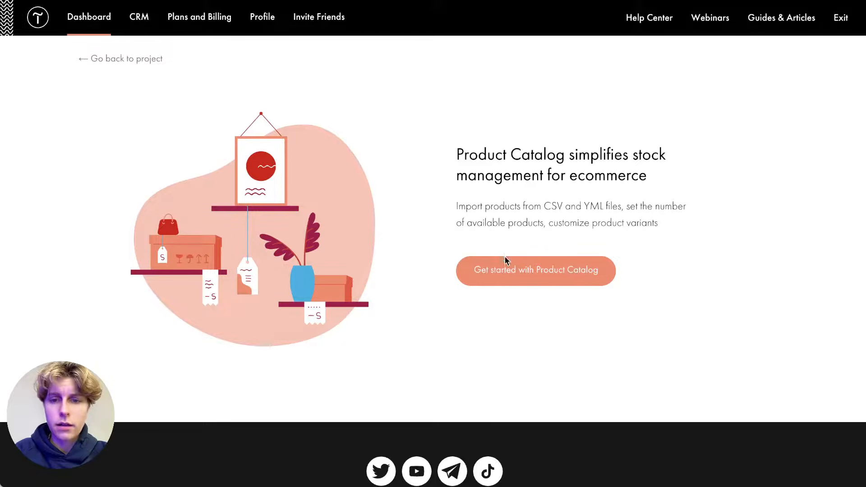
pyautogui.click(511, 270)
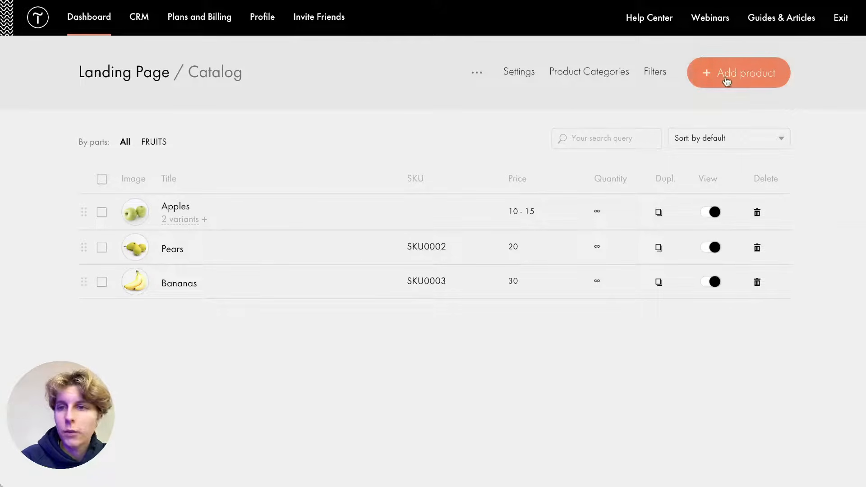
# Step: Check the catalog's filter options and its product header and footer settings, and close them without changes
pyautogui.click(658, 74)
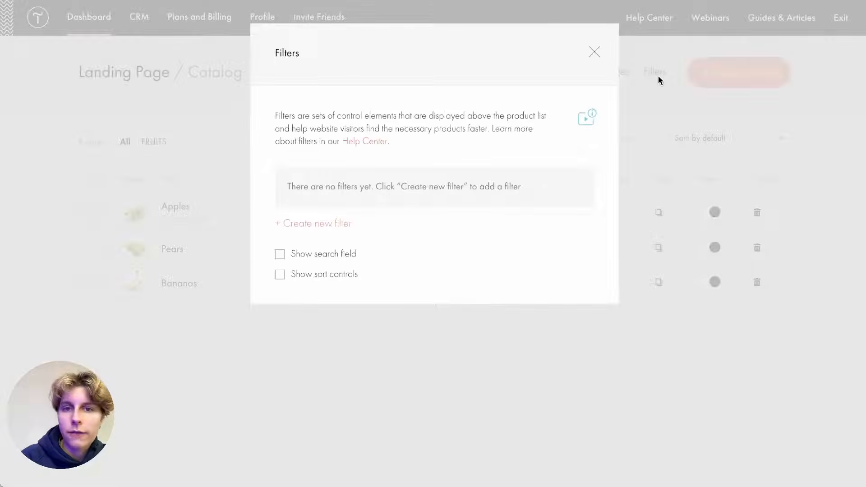
pyautogui.click(658, 75)
pyautogui.click(526, 73)
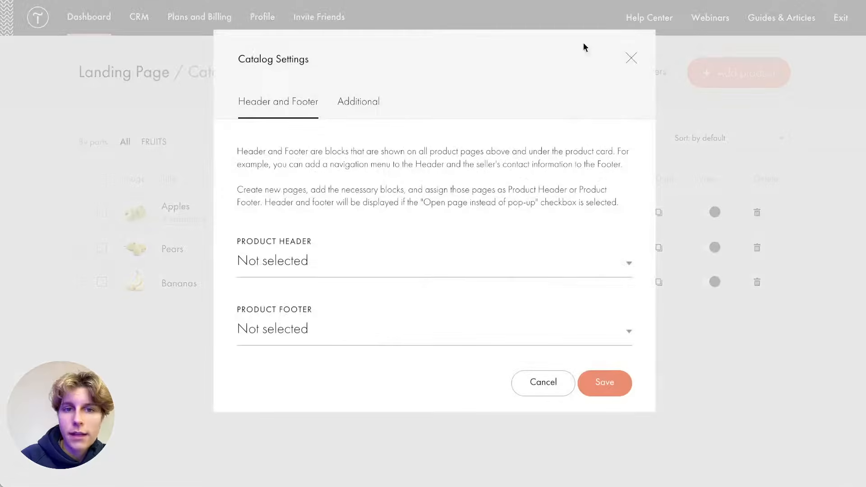
pyautogui.click(631, 59)
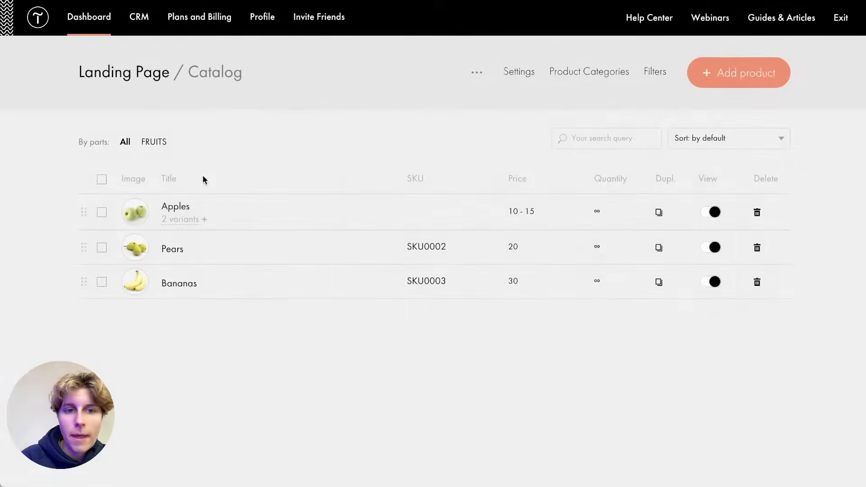
# Step: Open the Apples product for editing and review its title, description, images and product variants
pyautogui.click(187, 206)
pyautogui.scroll(-6, 188, 207)
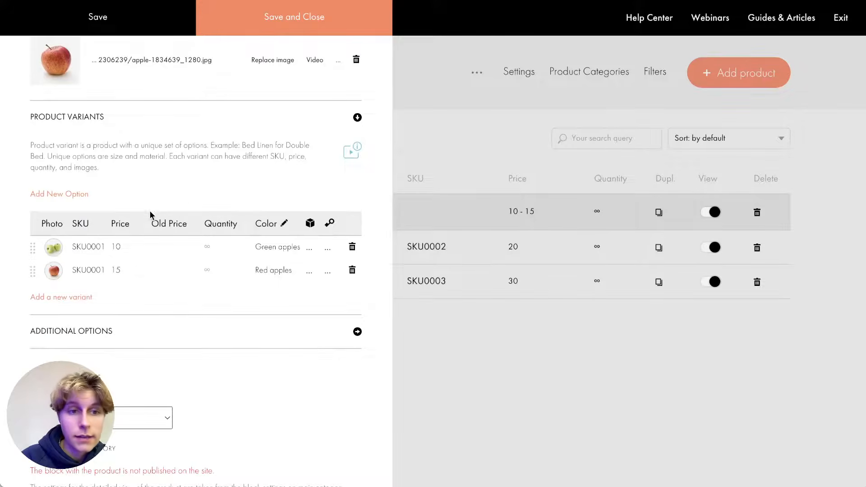
pyautogui.scroll(4, 150, 213)
pyautogui.scroll(2, 150, 212)
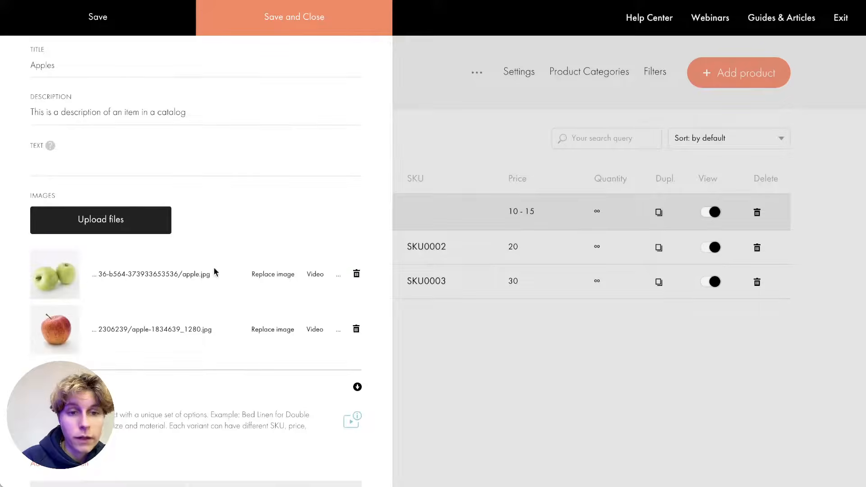
pyautogui.scroll(-4, 45, 323)
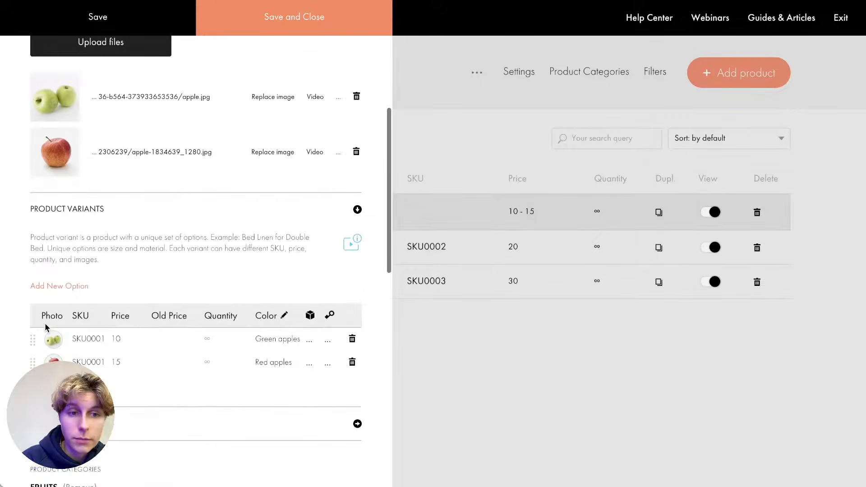
pyautogui.scroll(-1, 142, 234)
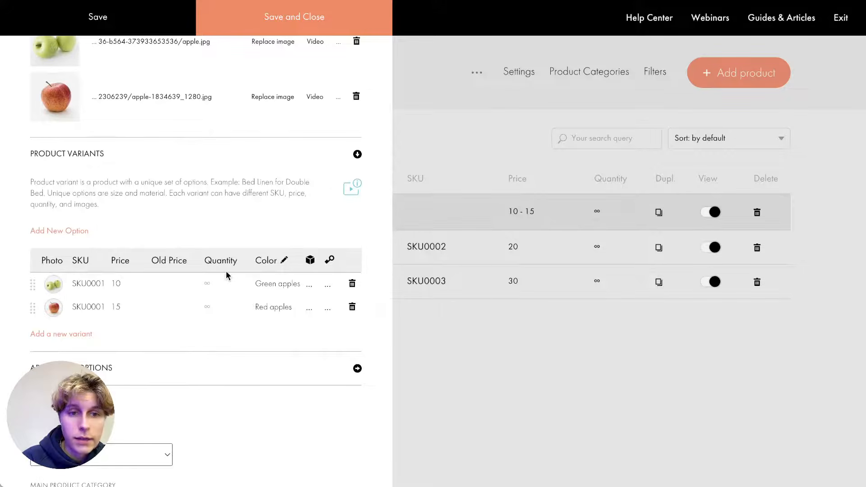
pyautogui.scroll(-3, 267, 284)
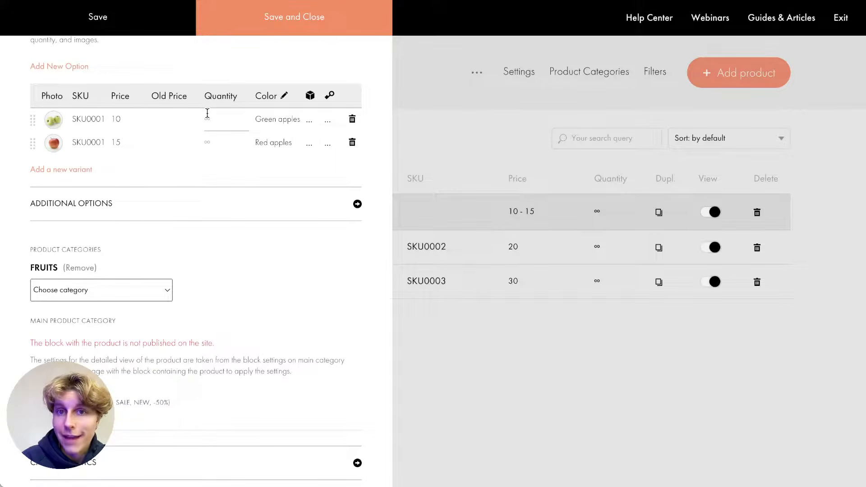
# Step: Review the Apples product's category choice, characteristics, page link and visibility options, and close the product editor
pyautogui.click(129, 296)
pyautogui.click(129, 302)
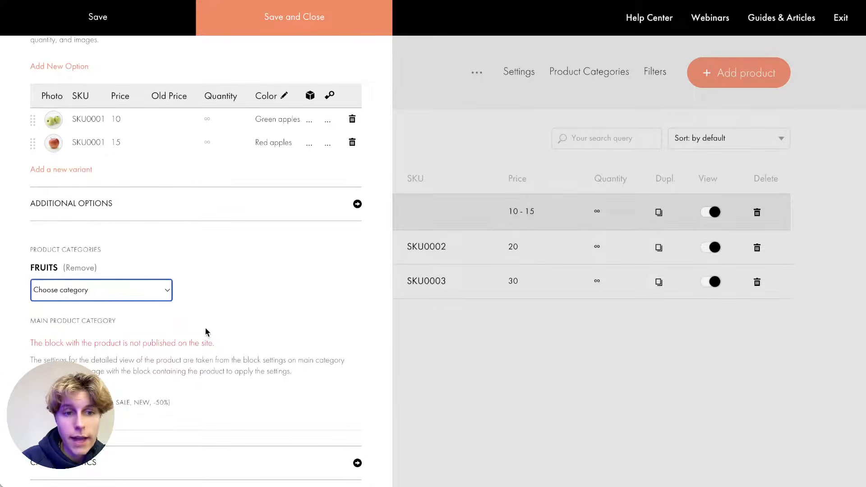
pyautogui.scroll(-3, 205, 327)
pyautogui.click(129, 311)
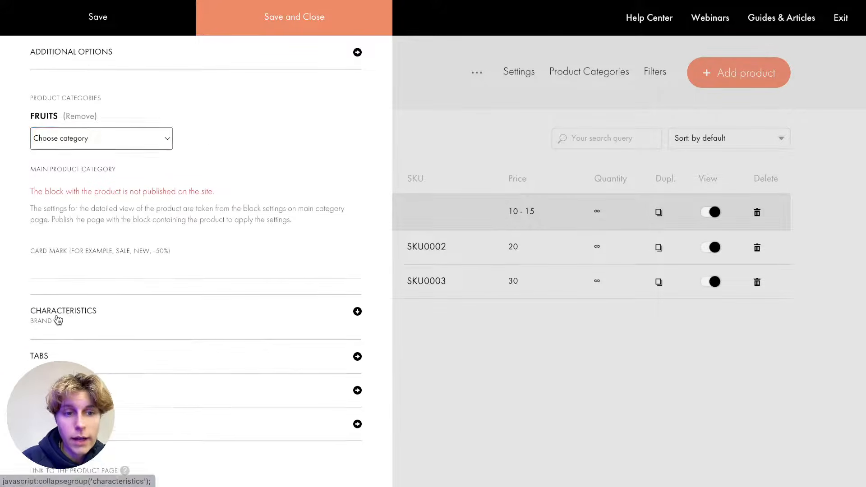
pyautogui.scroll(-4, 58, 318)
pyautogui.scroll(-4, 56, 315)
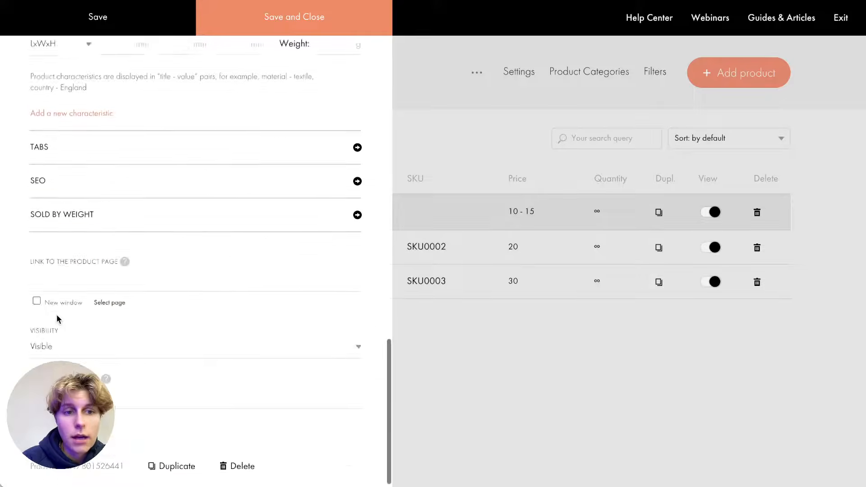
pyautogui.scroll(-4, 45, 342)
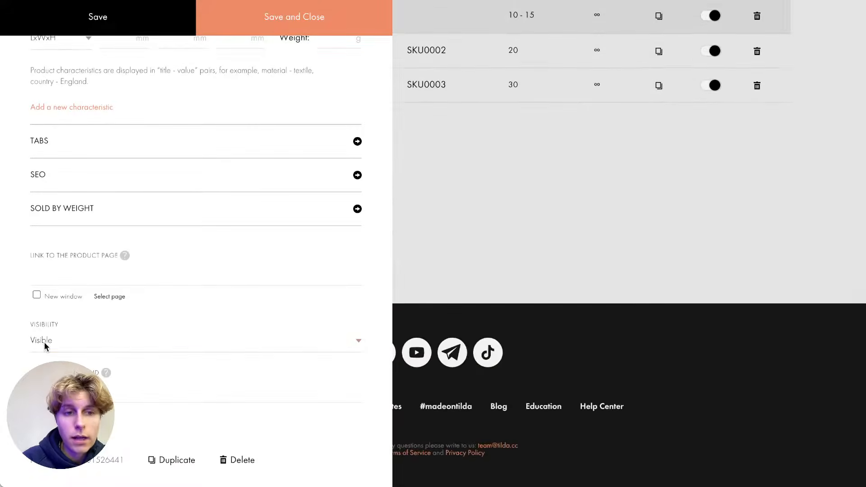
pyautogui.scroll(15, 257, 244)
pyautogui.scroll(10, 257, 244)
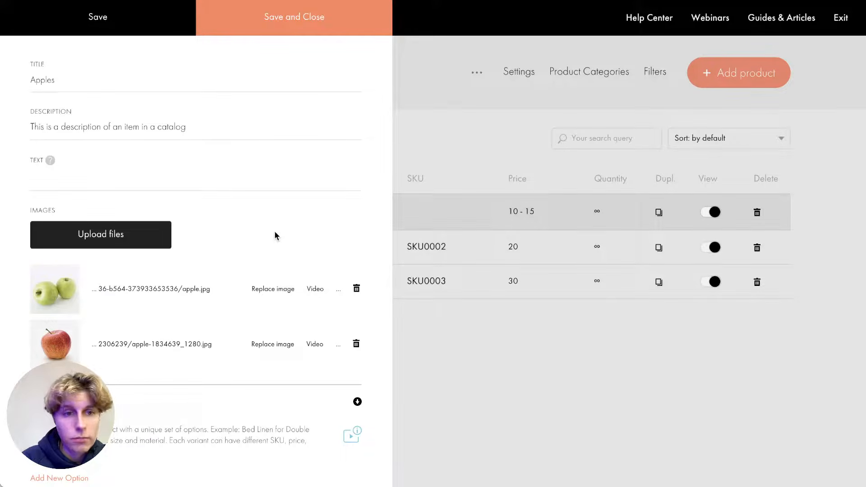
pyautogui.click(290, 36)
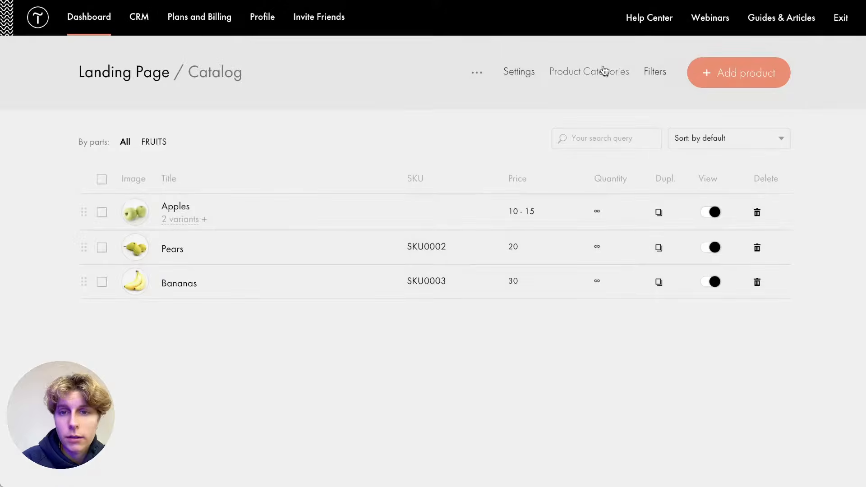
# Step: Check the product categories, the category creation form and the FRUITS category settings, and close them without changes
pyautogui.click(603, 71)
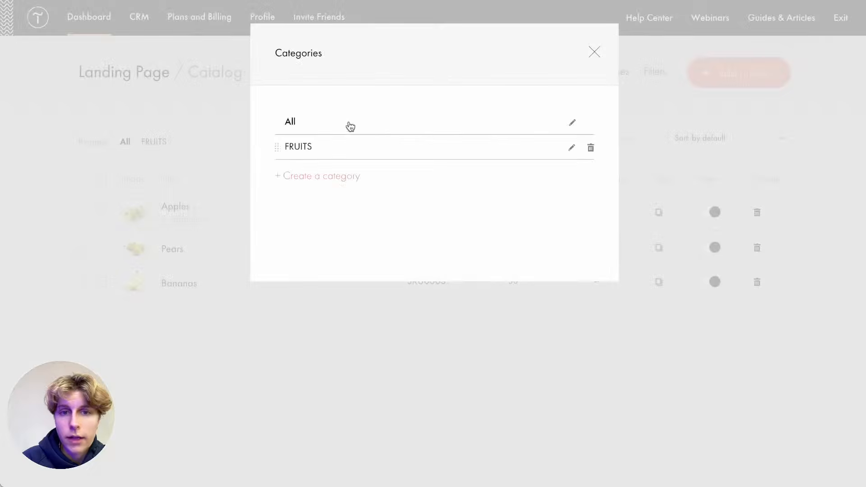
pyautogui.click(308, 178)
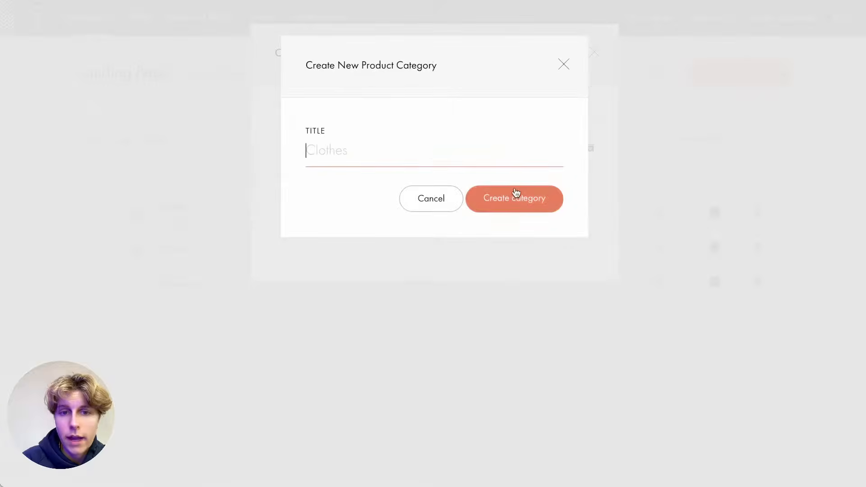
pyautogui.click(432, 200)
pyautogui.click(409, 146)
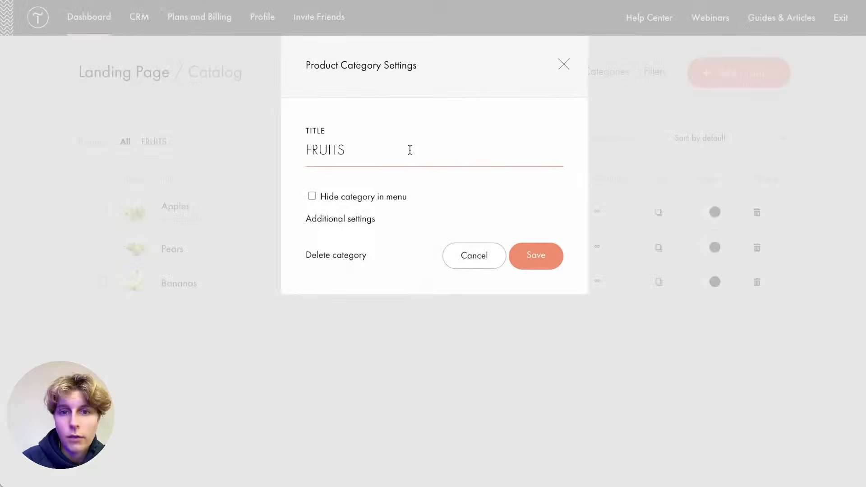
pyautogui.click(562, 65)
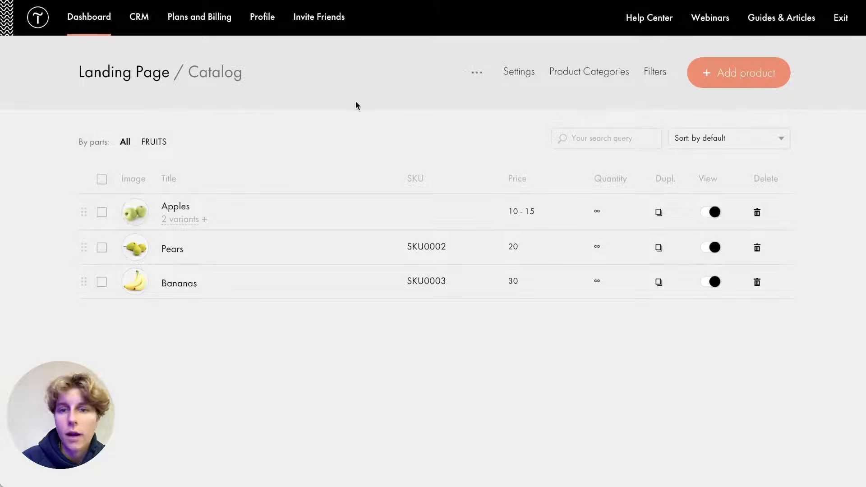
pyautogui.hscroll(-5, 355, 101)
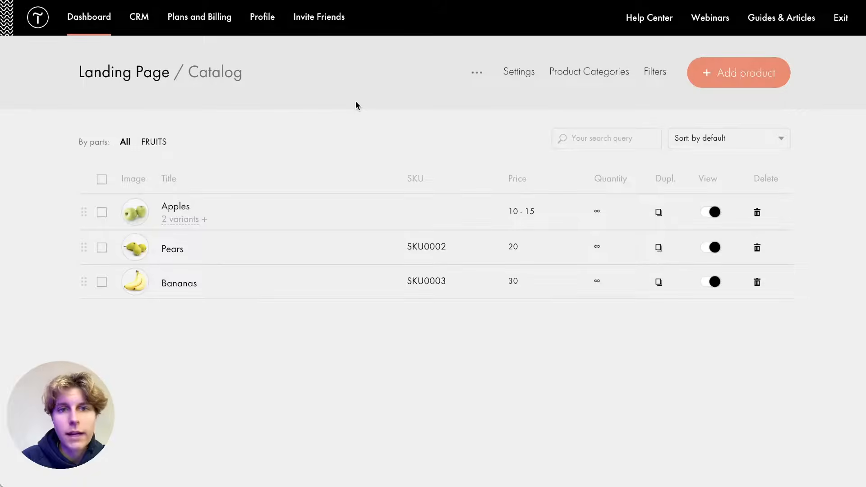
# Step: Return to the list of websites, find the Landing Page site and open it
pyautogui.click(84, 23)
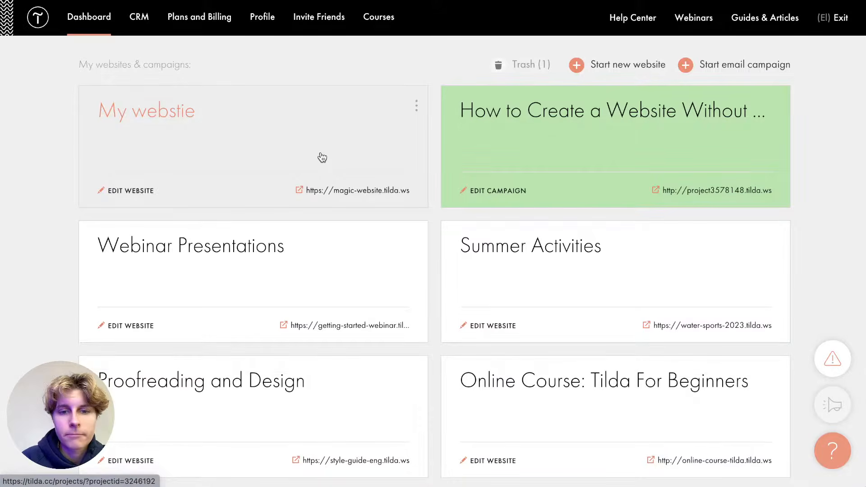
pyautogui.scroll(-20, 322, 156)
pyautogui.scroll(12, 321, 157)
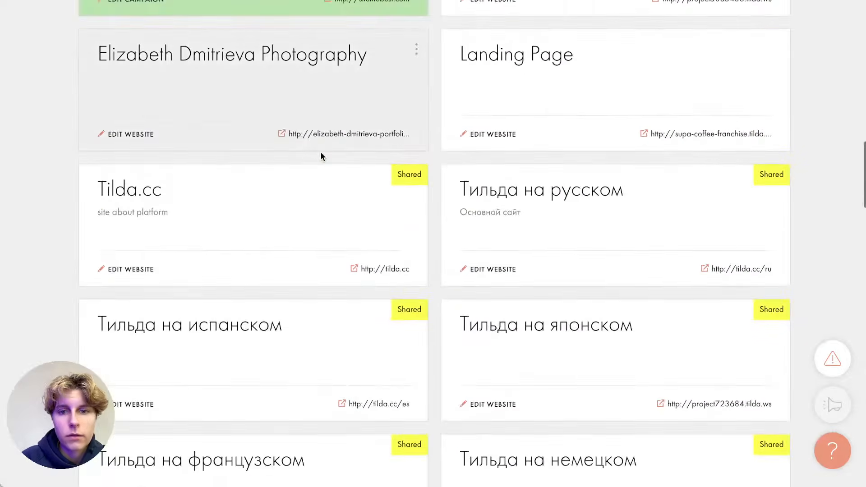
pyautogui.scroll(15, 321, 156)
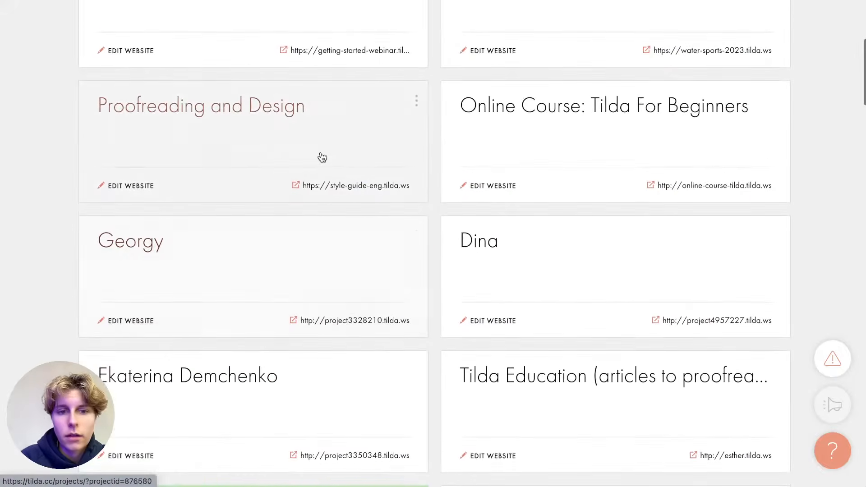
pyautogui.scroll(6, 322, 157)
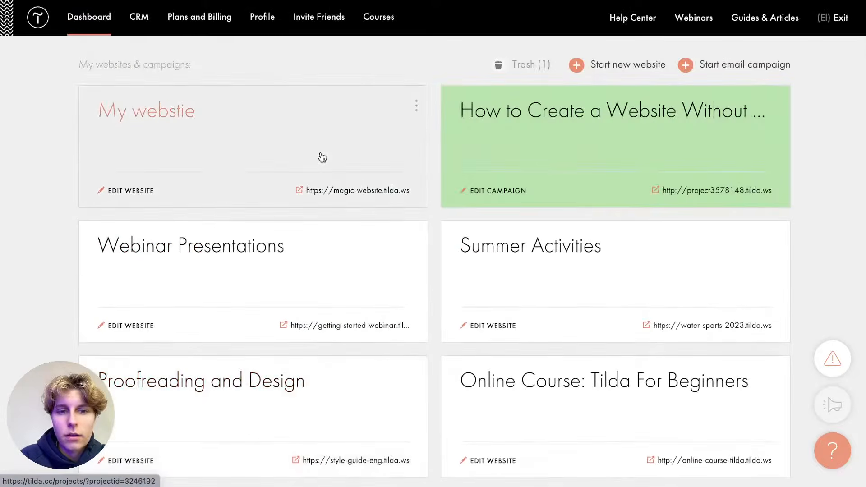
pyautogui.hotkey('ctrl', 'f')
pyautogui.write('lan')
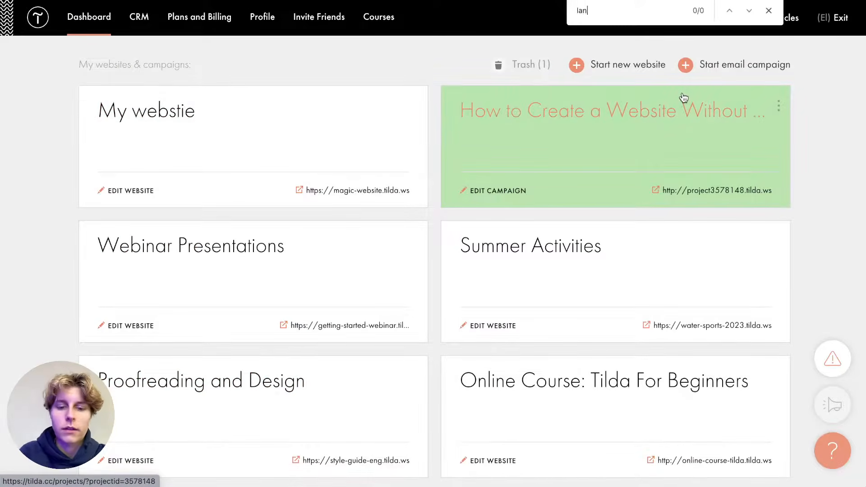
pyautogui.write('d')
pyautogui.click(664, 270)
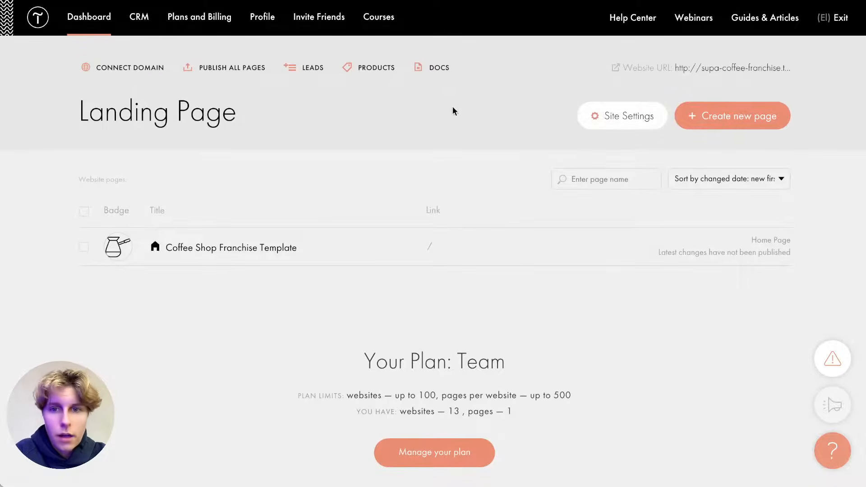
# Step: Connect Feeds from the built-in services in the additional site settings and accept the content restriction agreement
pyautogui.click(592, 120)
pyautogui.scroll(-5, 310, 209)
pyautogui.click(150, 316)
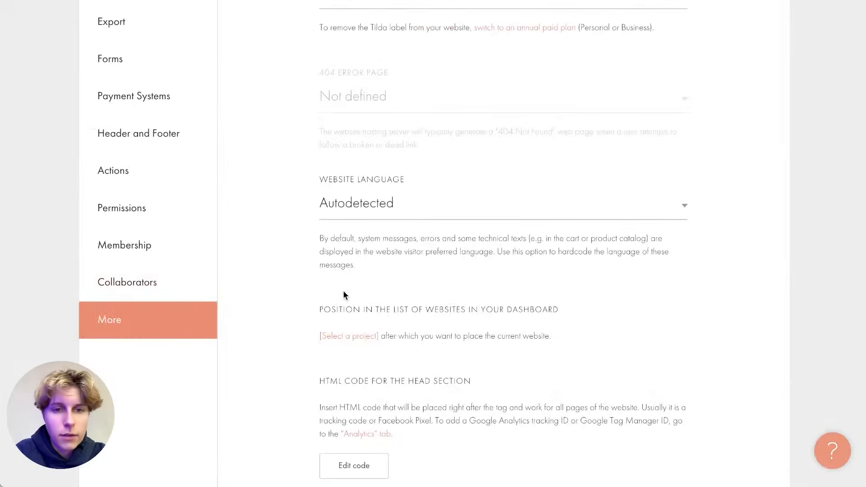
pyautogui.scroll(-15, 343, 291)
pyautogui.scroll(-2, 343, 294)
pyautogui.scroll(3, 342, 294)
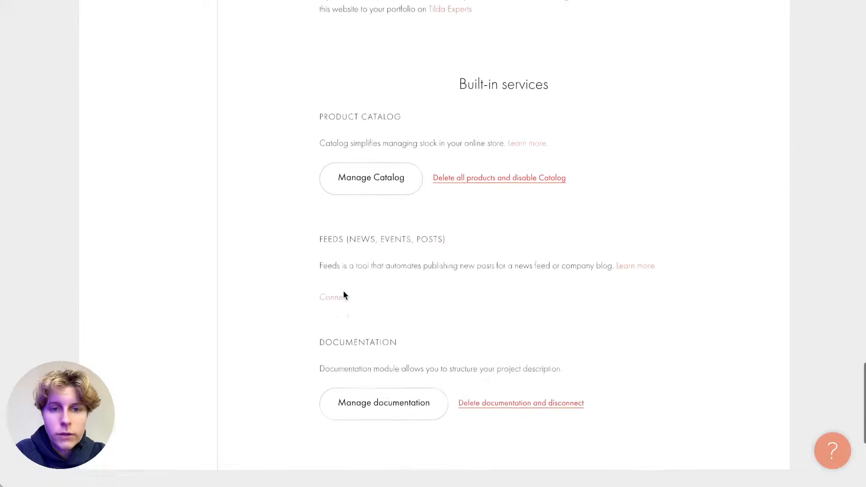
pyautogui.click(332, 346)
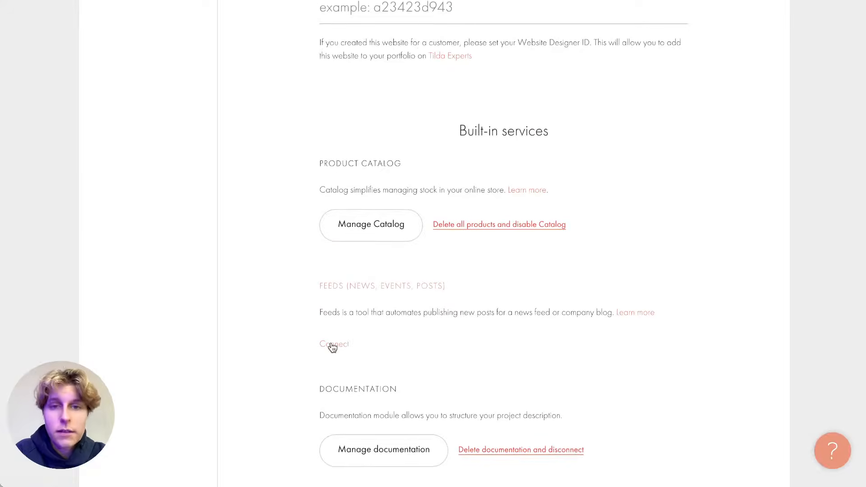
pyautogui.click(544, 330)
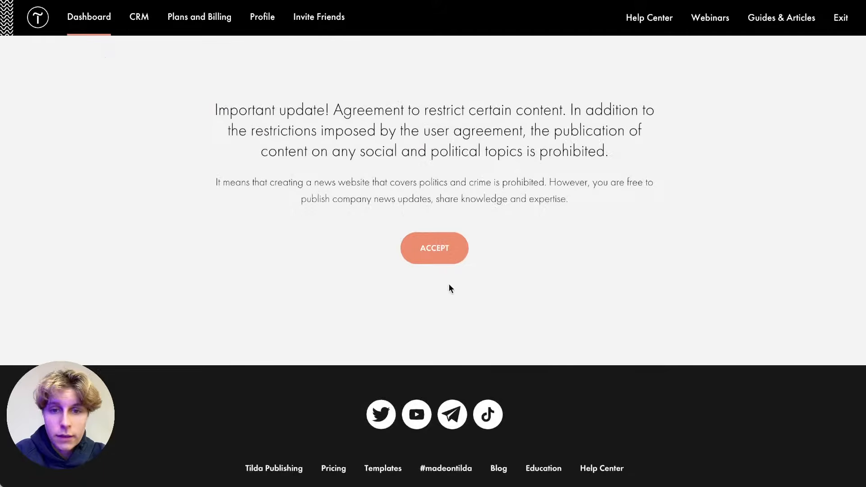
pyautogui.click(442, 258)
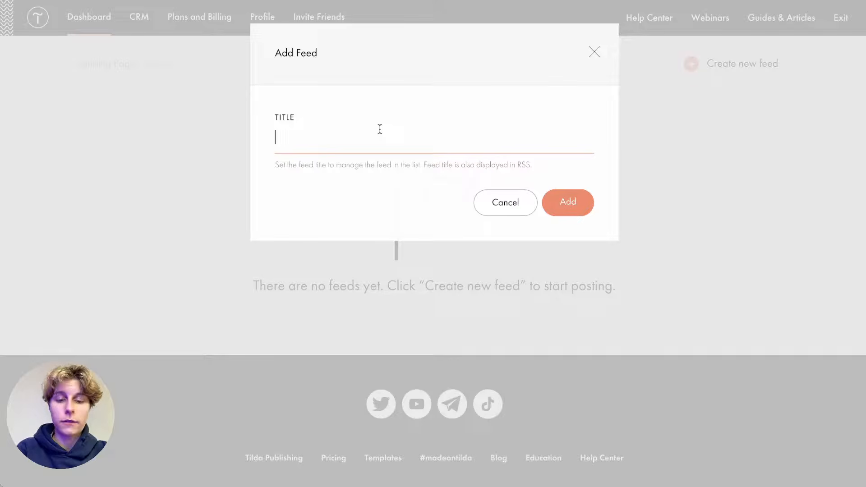
# Step: Create a new feed titled "My First Feed"
pyautogui.write('My First Fe')
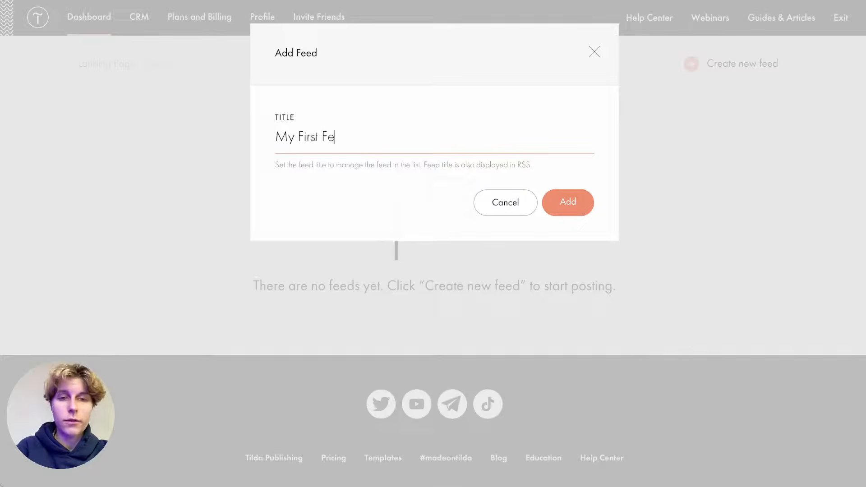
pyautogui.write('ed')
pyautogui.click(572, 205)
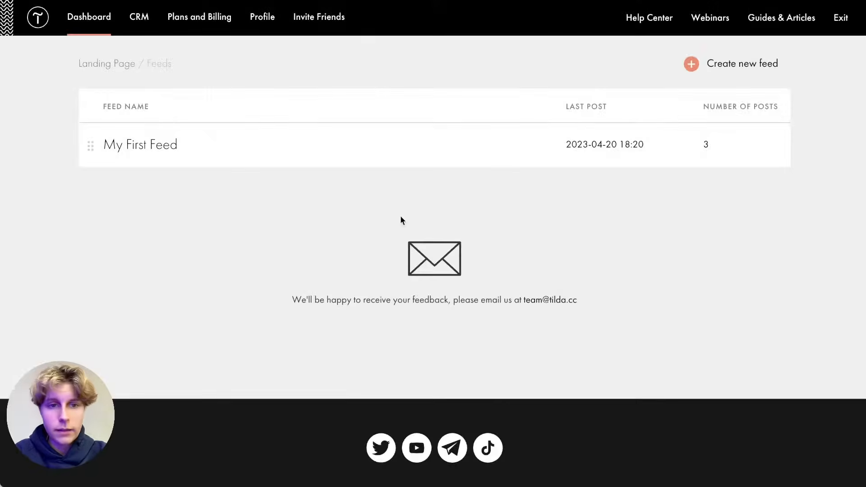
# Step: Open My First Feed and edit the post "There is a first post headline"
pyautogui.click(160, 149)
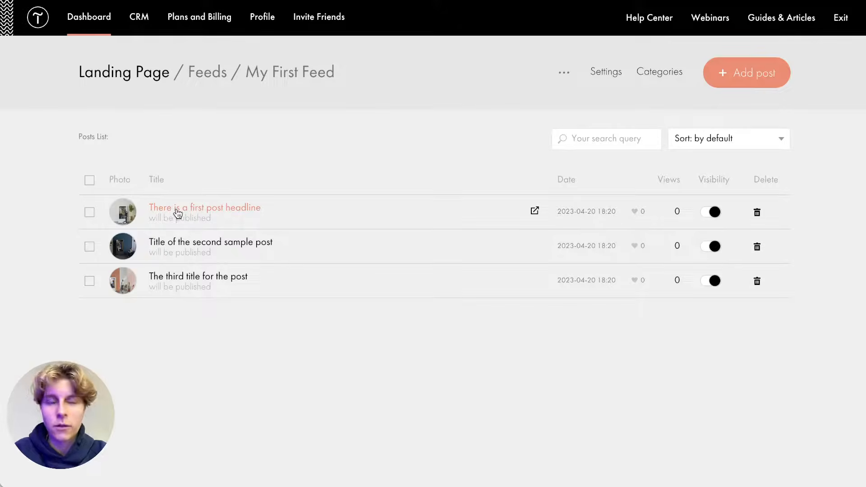
pyautogui.click(177, 212)
pyautogui.click(506, 263)
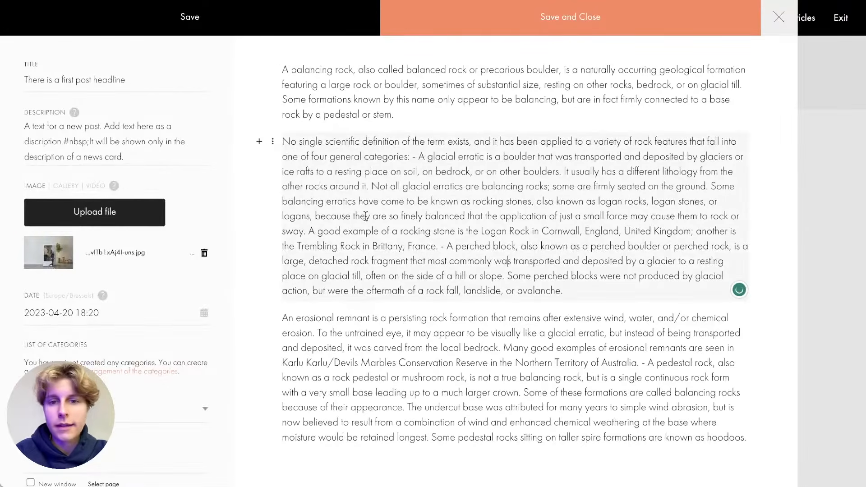
# Step: Move the post's second paragraph above the first and delete its text from "A good example of a rocking stone" to its end
pyautogui.click(272, 141)
pyautogui.click(272, 141)
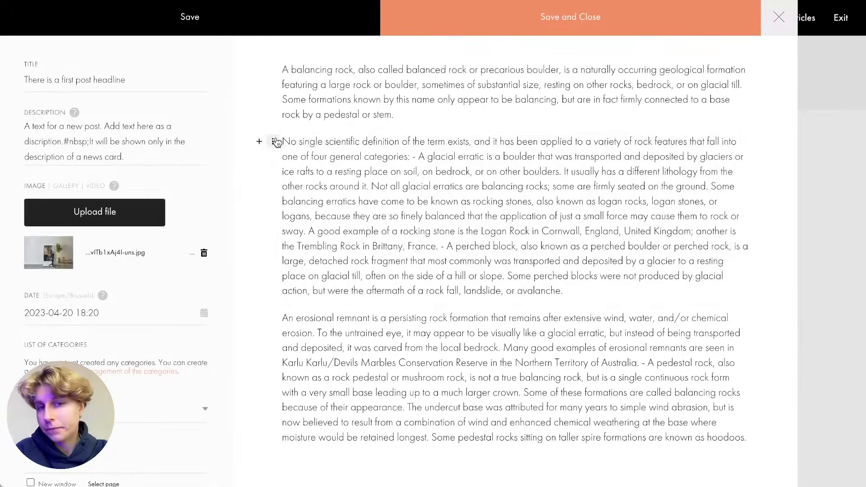
pyautogui.click(273, 142)
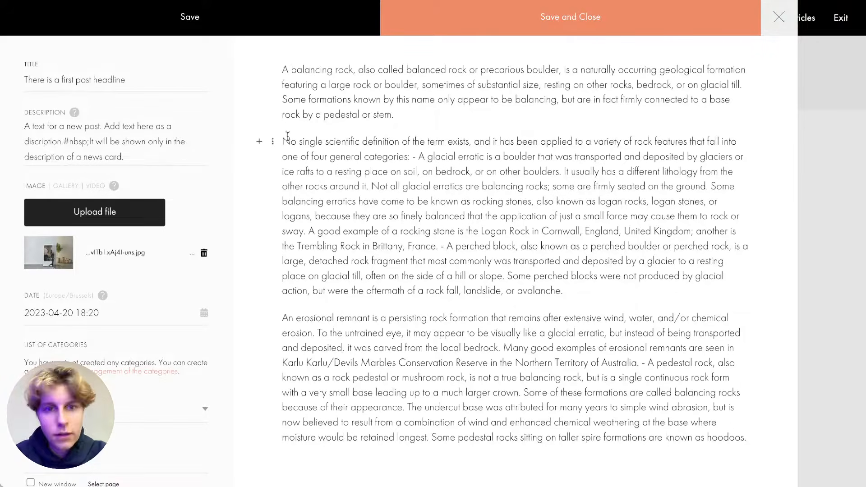
pyautogui.moveTo(272, 141); pyautogui.dragTo(271, 67)
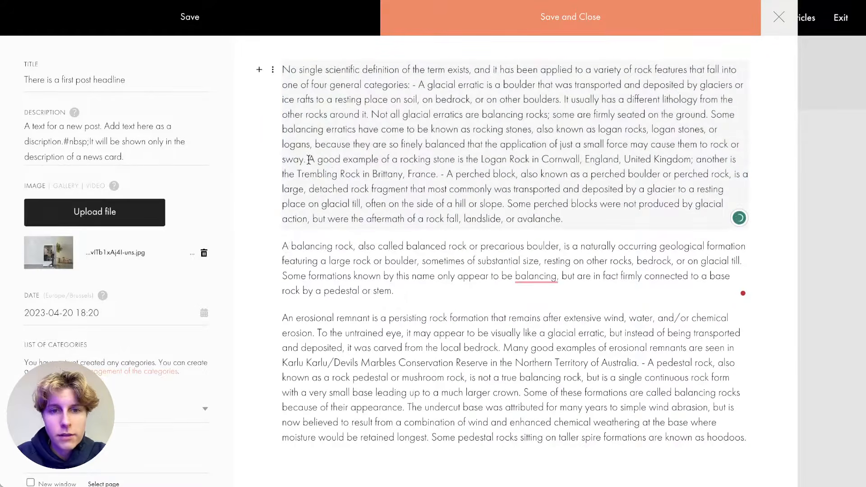
pyautogui.moveTo(308, 160); pyautogui.dragTo(564, 219)
pyautogui.press('BackSpace')
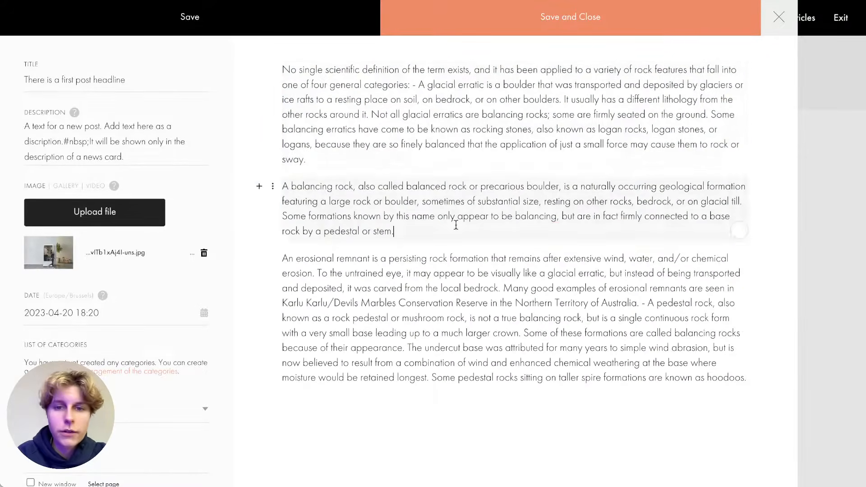
# Step: Add an empty block in larger type below the post's last paragraph
pyautogui.click(280, 402)
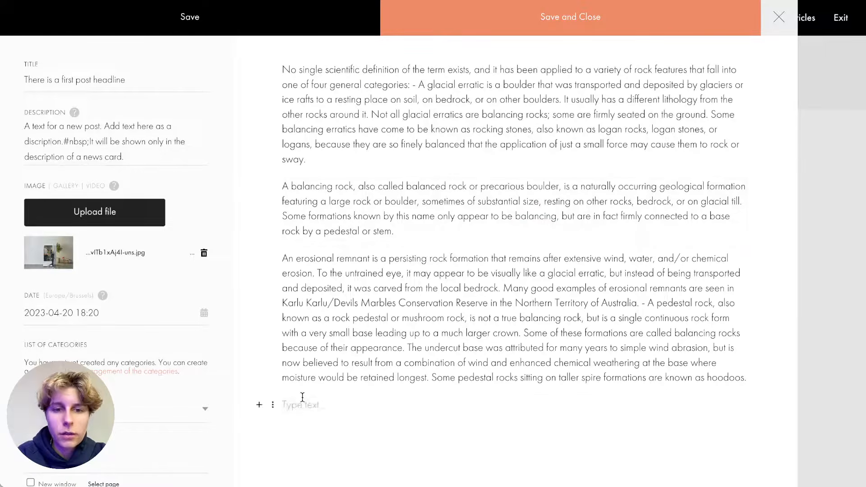
pyautogui.click(272, 406)
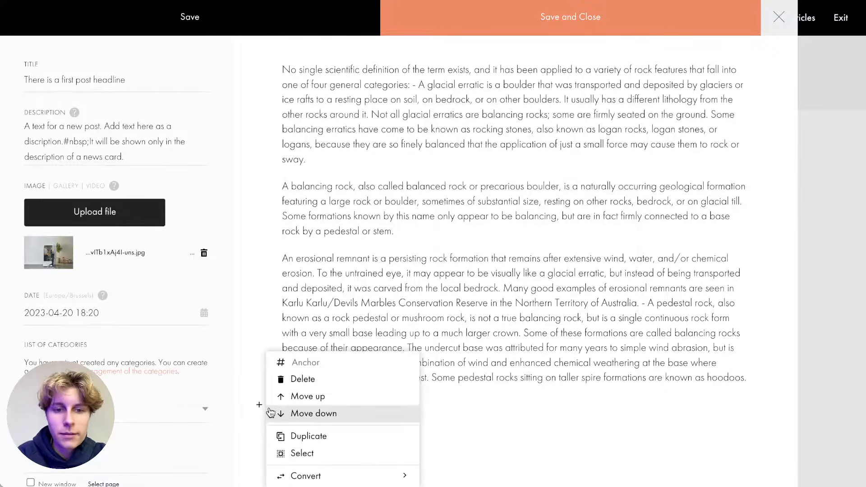
pyautogui.click(256, 407)
pyautogui.click(257, 407)
pyautogui.click(312, 405)
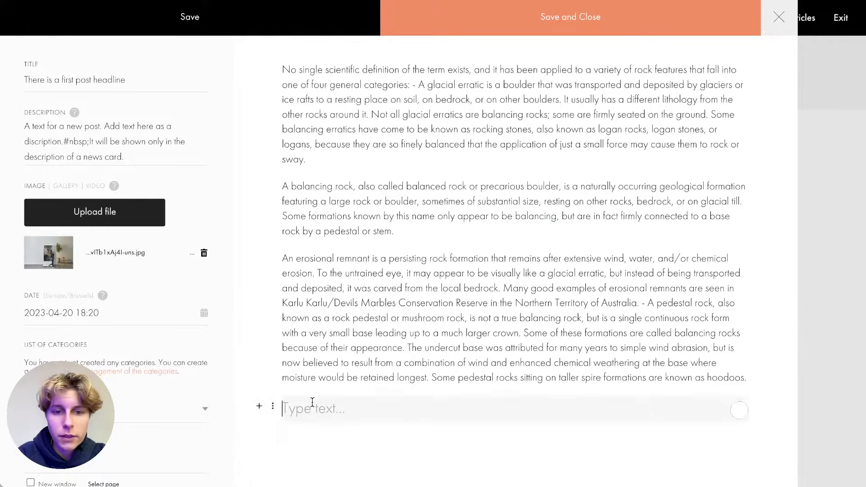
# Step: Add a quote block reading "This is a quote" at the end of the post, followed by an empty text line
pyautogui.click(259, 406)
pyautogui.click(279, 390)
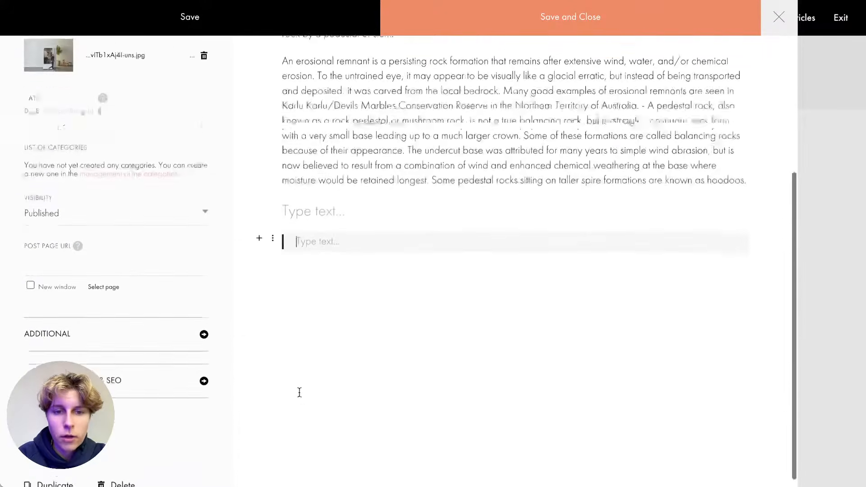
pyautogui.write('This is a quote')
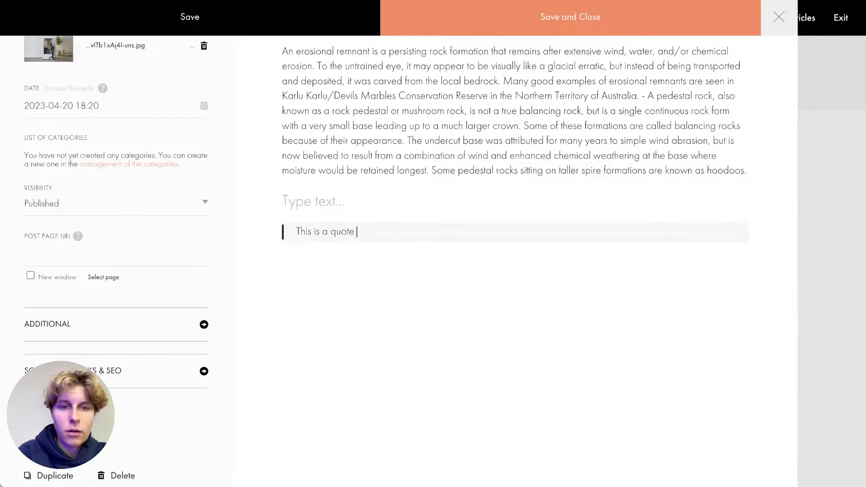
pyautogui.press('Return')
# Step: Make the quote text bold and check the additional text formatting options without applying any
pyautogui.tripleClick(342, 232)
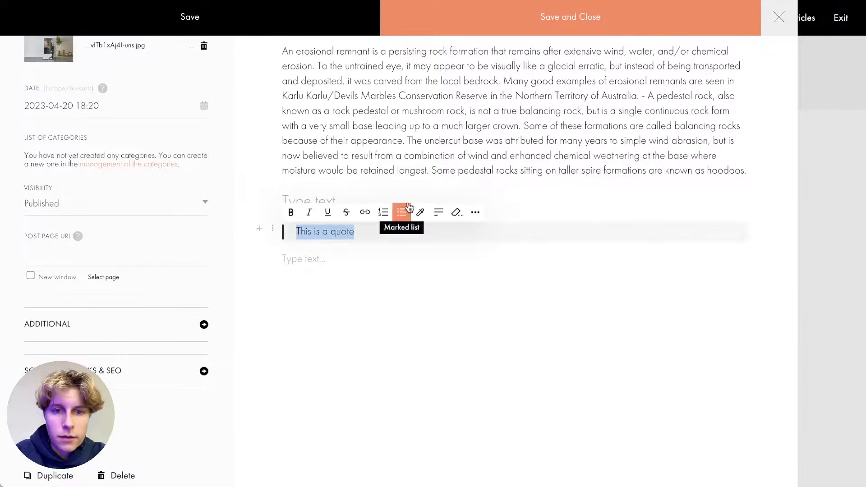
pyautogui.click(290, 212)
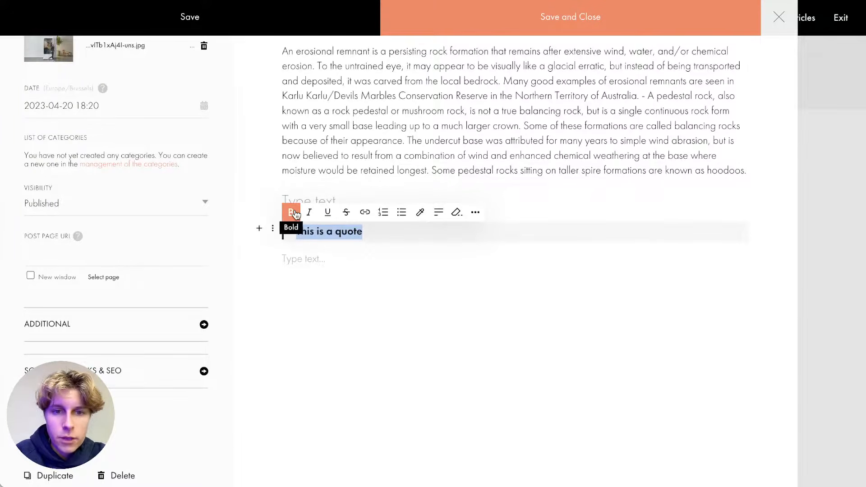
pyautogui.click(476, 215)
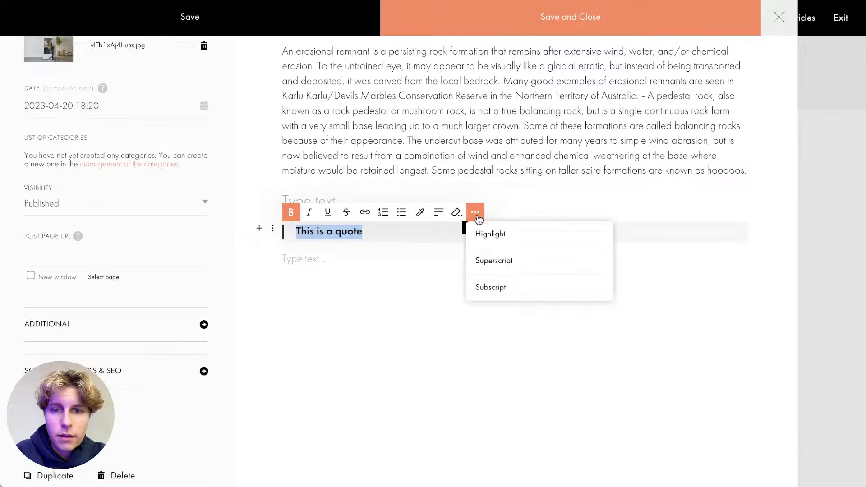
pyautogui.click(406, 270)
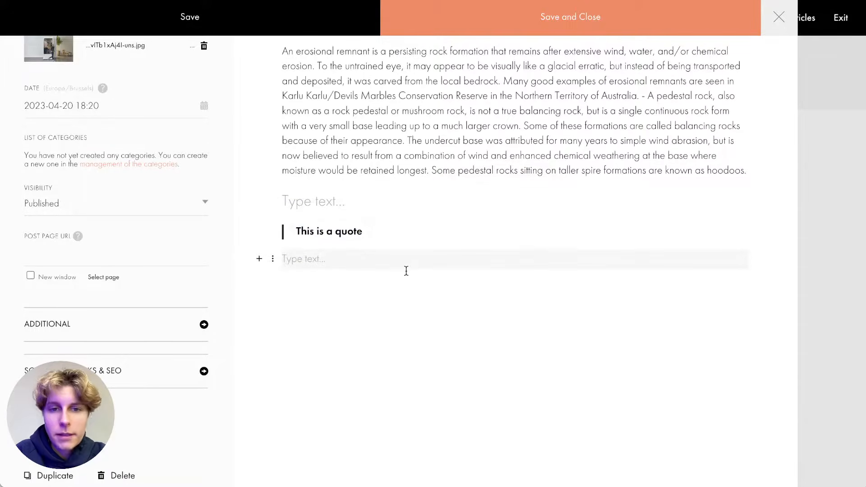
# Step: Check the post's Gallery and Video media options, switch back to Image, and expand the post's Additional settings
pyautogui.scroll(5, 406, 271)
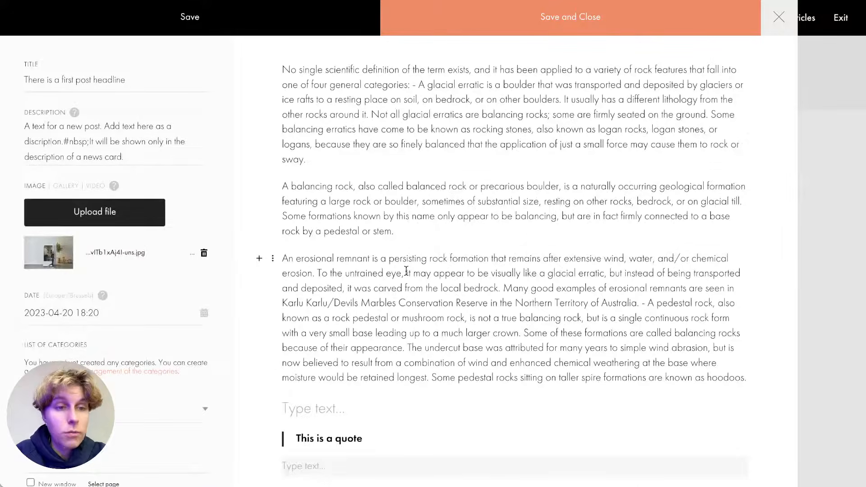
pyautogui.click(48, 136)
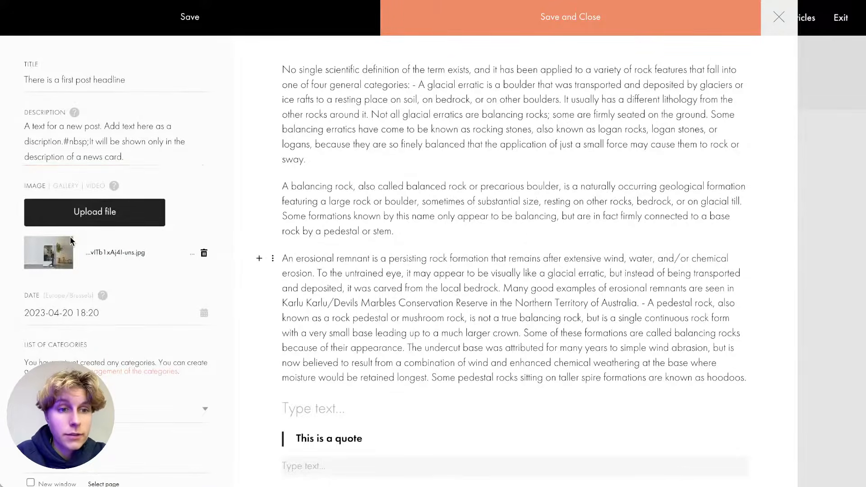
pyautogui.click(67, 186)
pyautogui.click(100, 186)
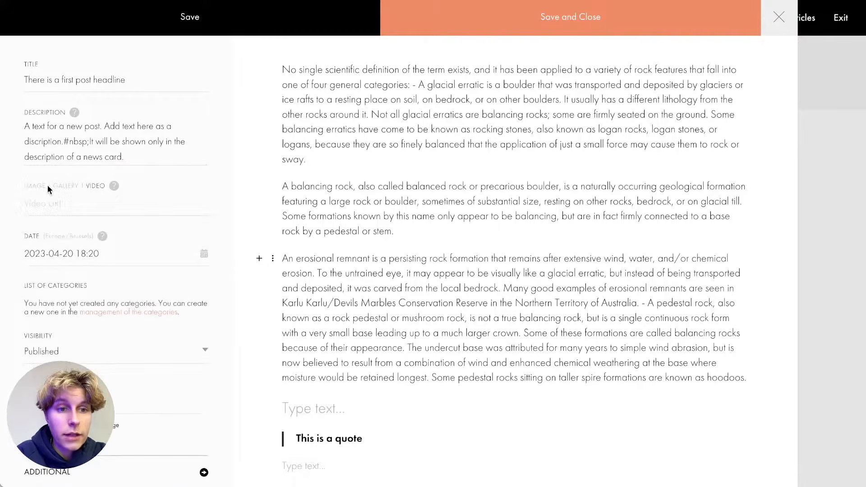
pyautogui.click(34, 185)
pyautogui.scroll(-5, 103, 318)
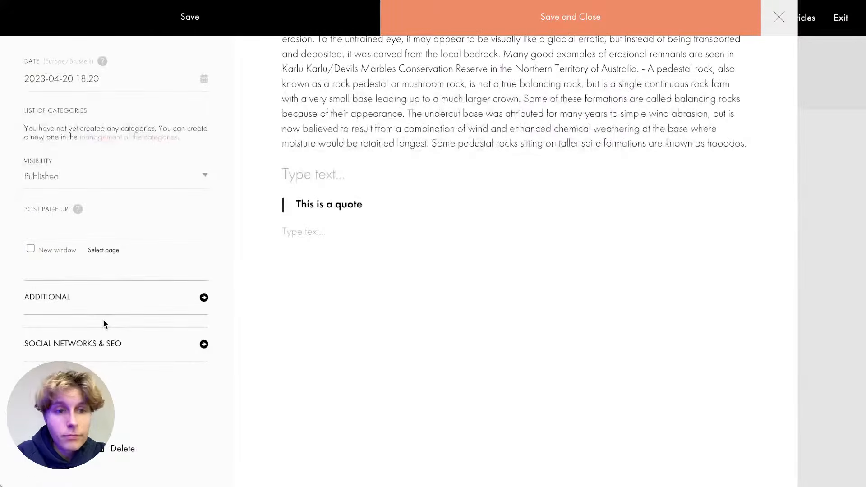
pyautogui.click(103, 321)
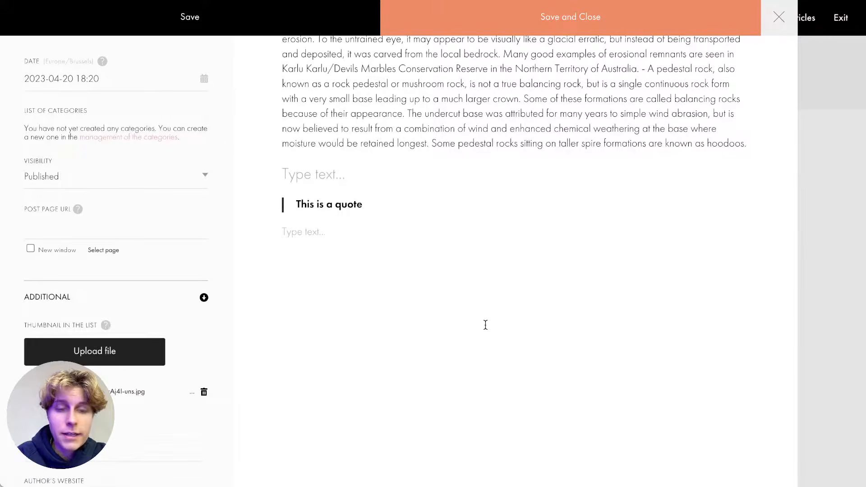
pyautogui.scroll(5, 485, 325)
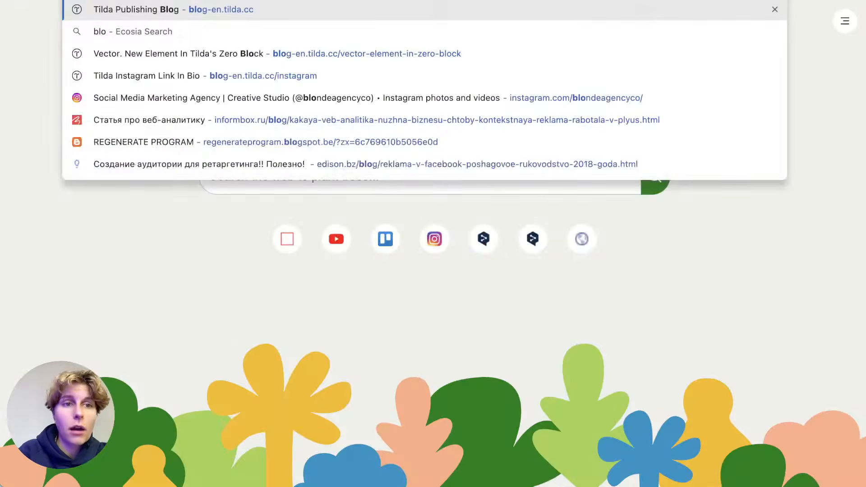
# Step: Open the Tilda Publishing Blog at blog-en.tilda.cc and look through its list of posts as a Feeds example
pyautogui.press('Return')
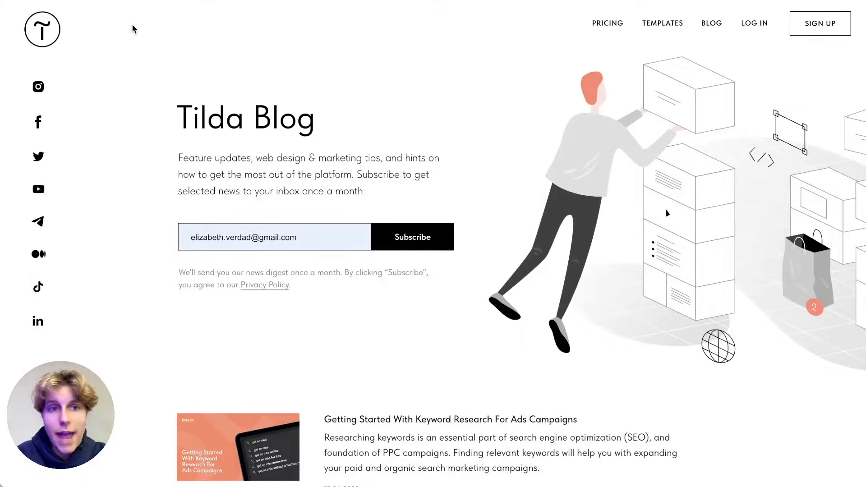
pyautogui.scroll(-10, 238, 181)
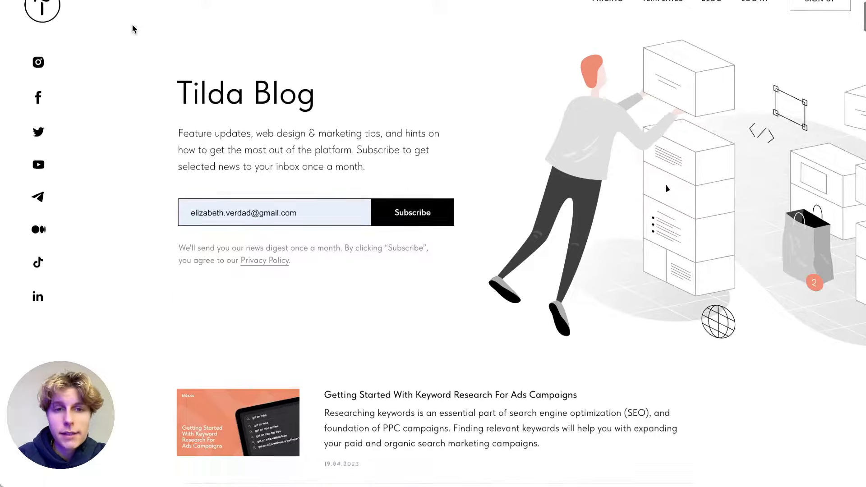
pyautogui.scroll(-1, 274, 350)
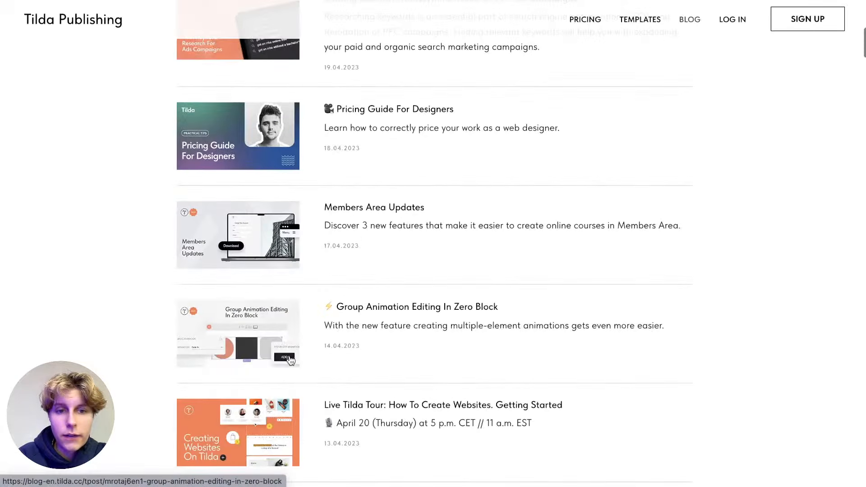
pyautogui.scroll(-2, 288, 365)
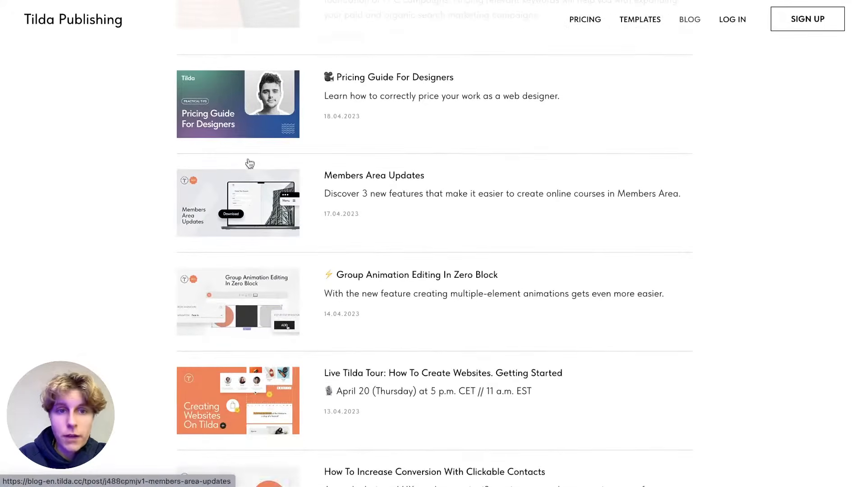
pyautogui.scroll(-3, 372, 312)
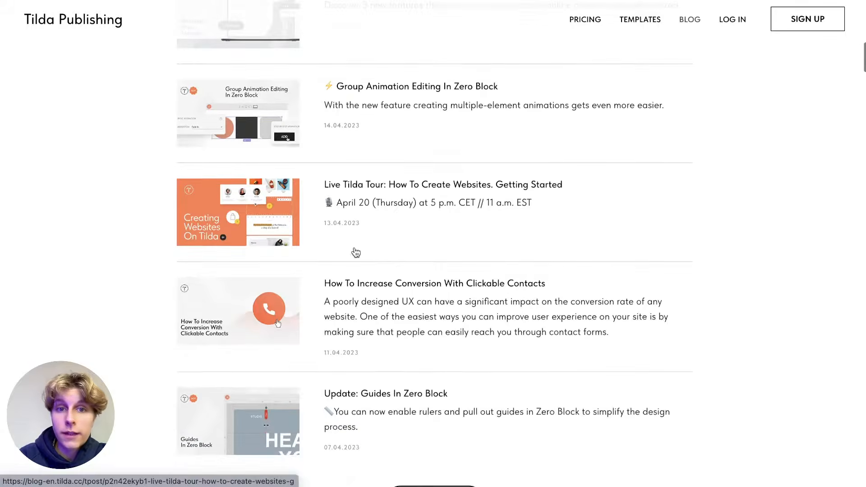
# Step: Open the blog post "Live Tilda Tour: How To Create Websites. Getting Started" and look through its content
pyautogui.click(355, 252)
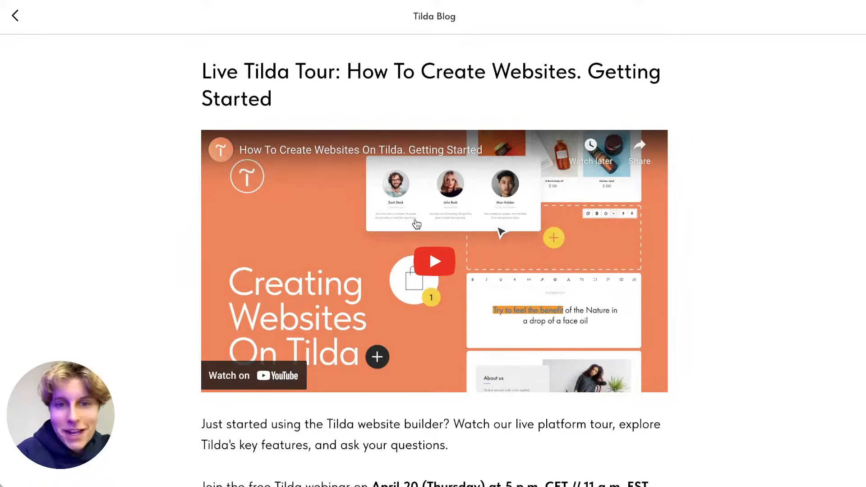
pyautogui.scroll(-3, 290, 363)
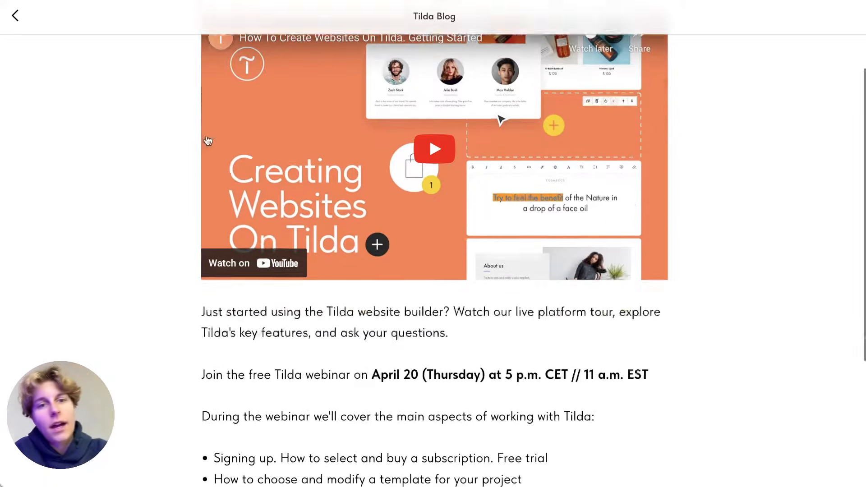
pyautogui.scroll(-4, 290, 362)
pyautogui.scroll(7, 290, 362)
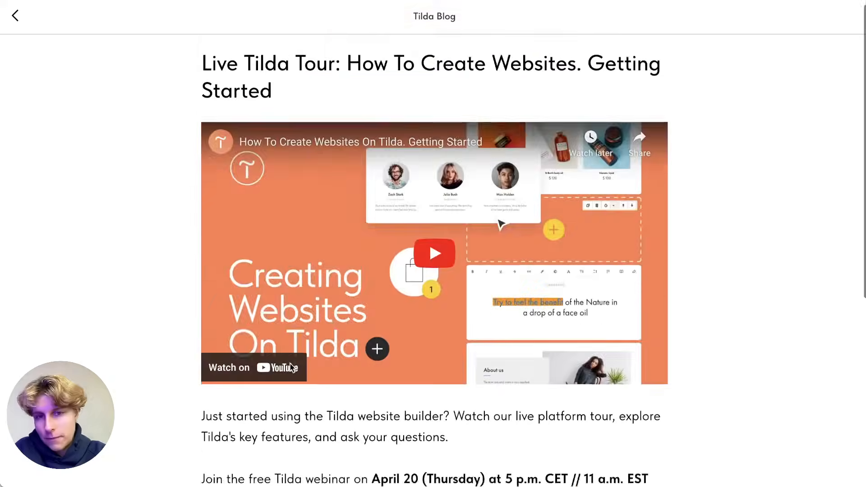
pyautogui.hscroll(-5, 289, 363)
# Step: Return to the feed post editor and close the post without saving its recent changes
pyautogui.scroll(-10, 338, 234)
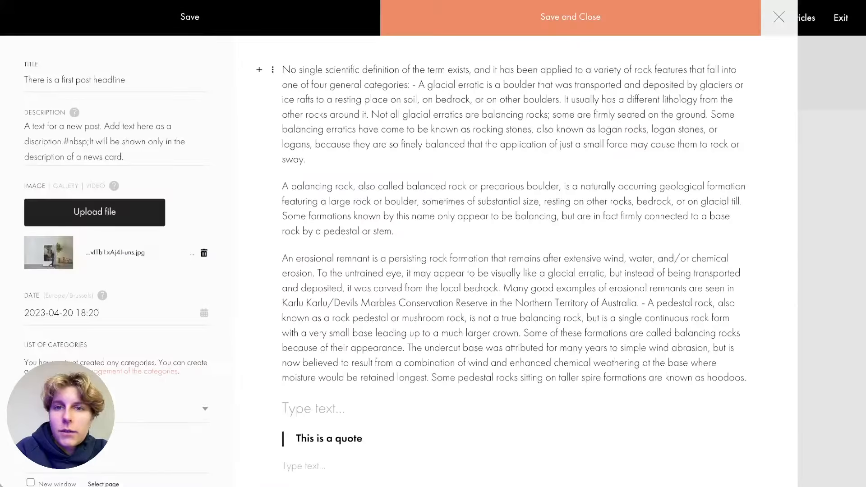
pyautogui.click(859, 86)
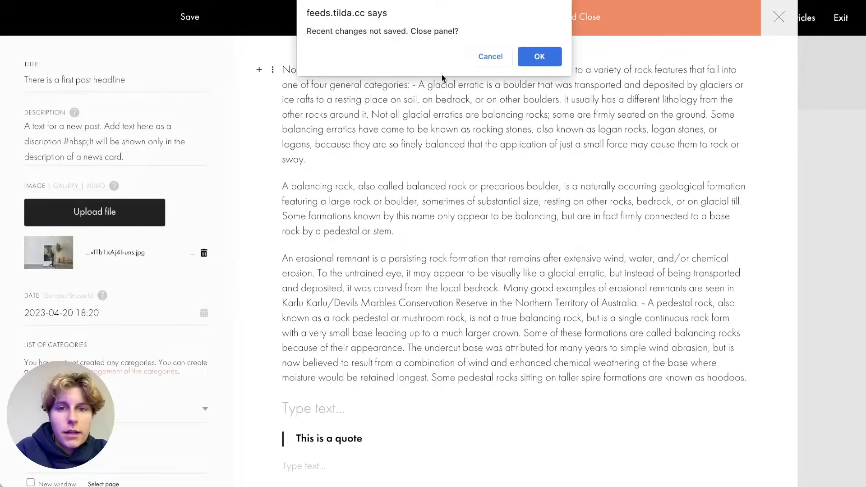
pyautogui.click(540, 56)
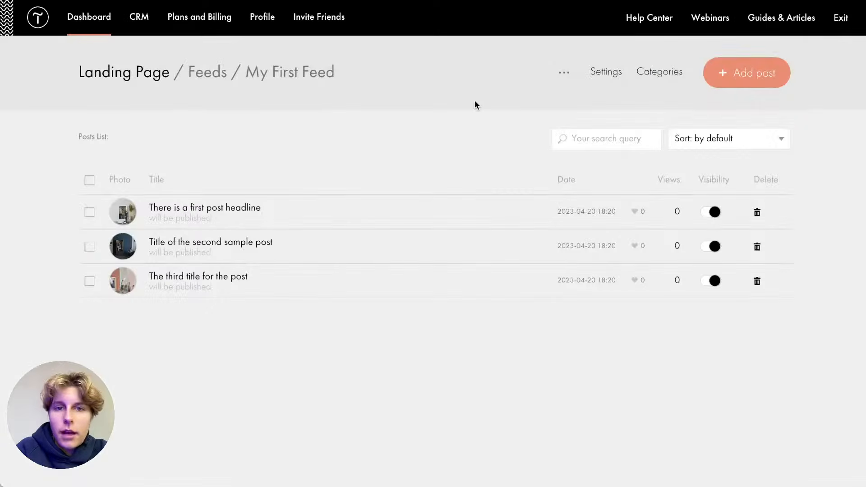
# Step: Go to the CRM and create a new lead list titled "New List"
pyautogui.click(107, 23)
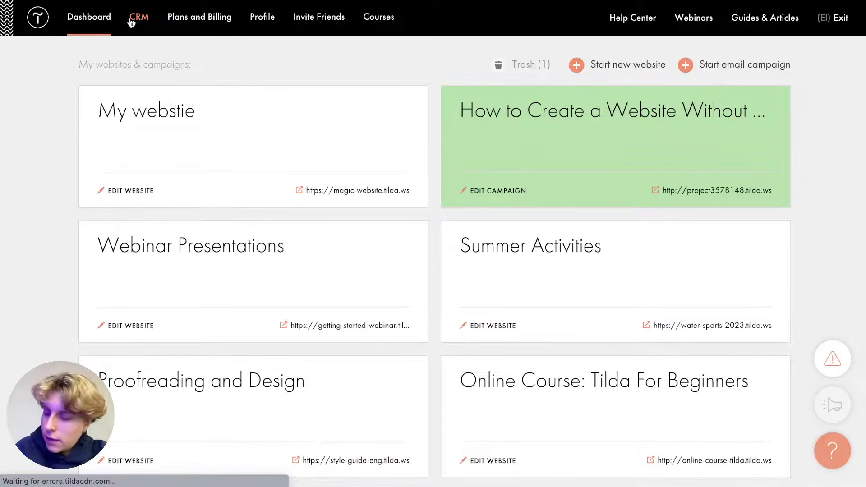
pyautogui.click(131, 22)
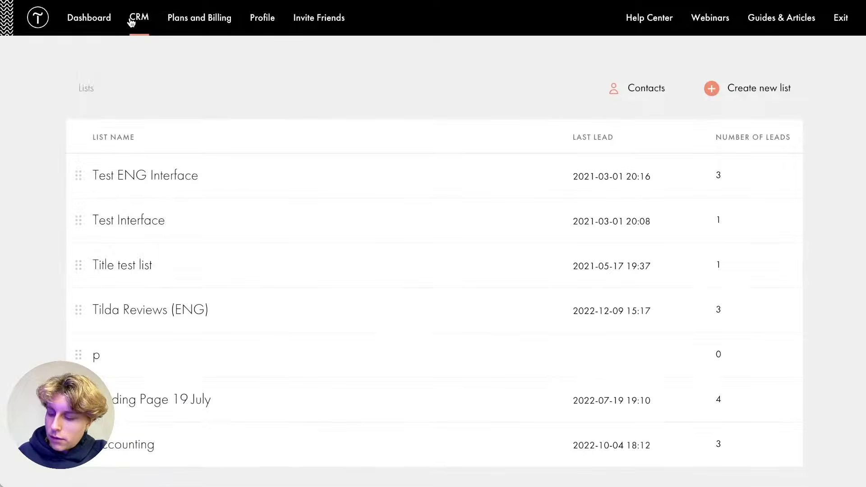
pyautogui.scroll(-2, 83, 91)
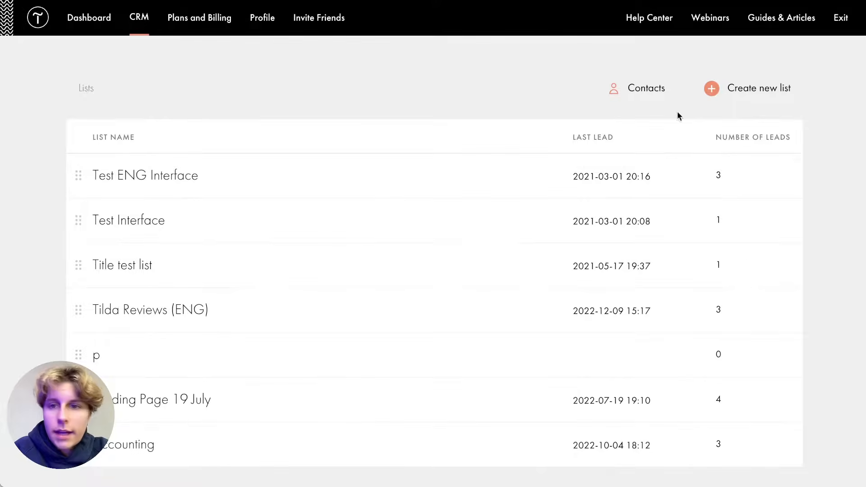
pyautogui.click(747, 90)
pyautogui.write('New')
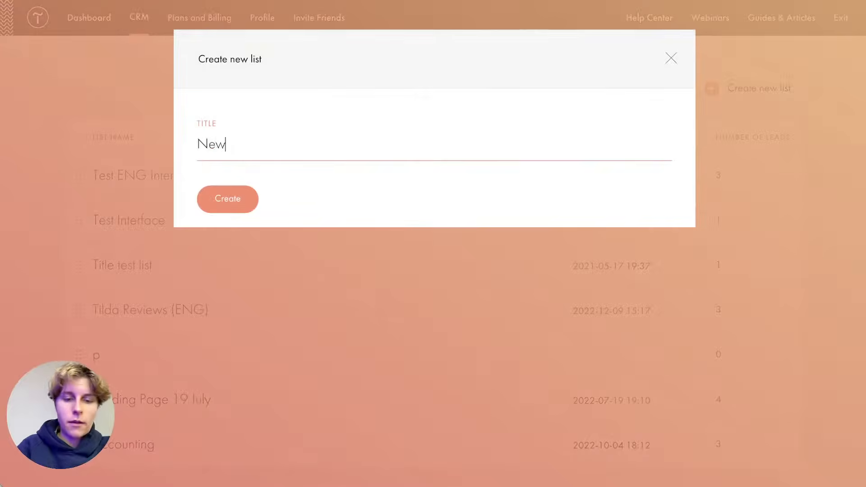
pyautogui.write(' List')
pyautogui.click(214, 188)
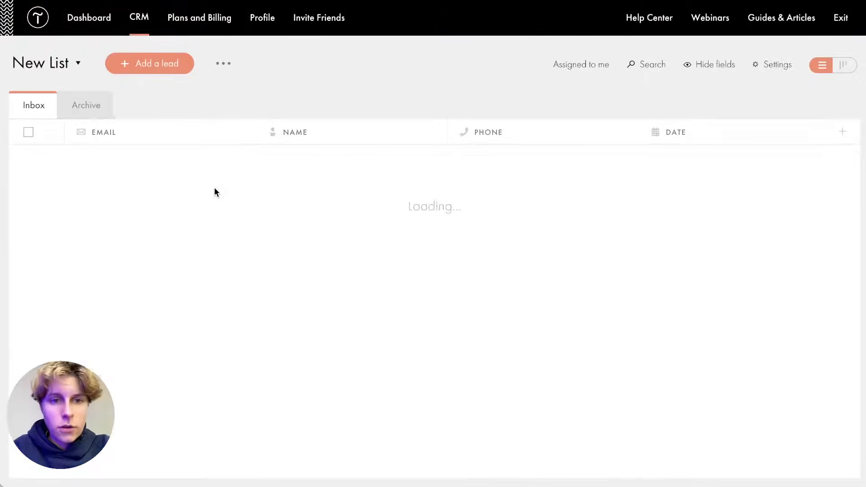
# Step: Open the Test ENG Interface list in board view and move the Big lead card from Inbox to Last stage
pyautogui.click(76, 63)
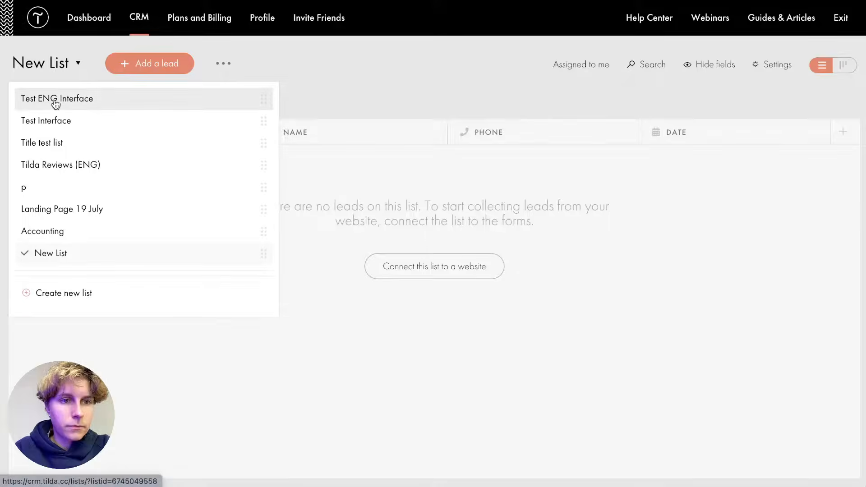
pyautogui.click(28, 99)
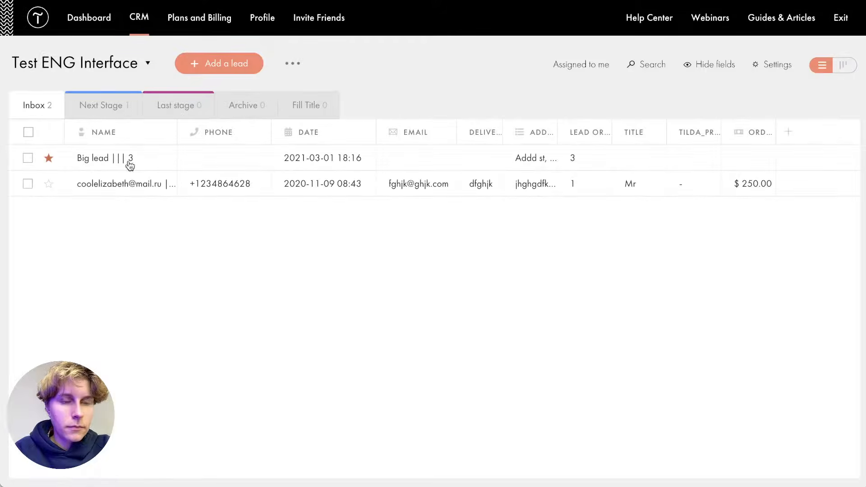
pyautogui.click(842, 65)
pyautogui.moveTo(81, 168); pyautogui.dragTo(412, 171)
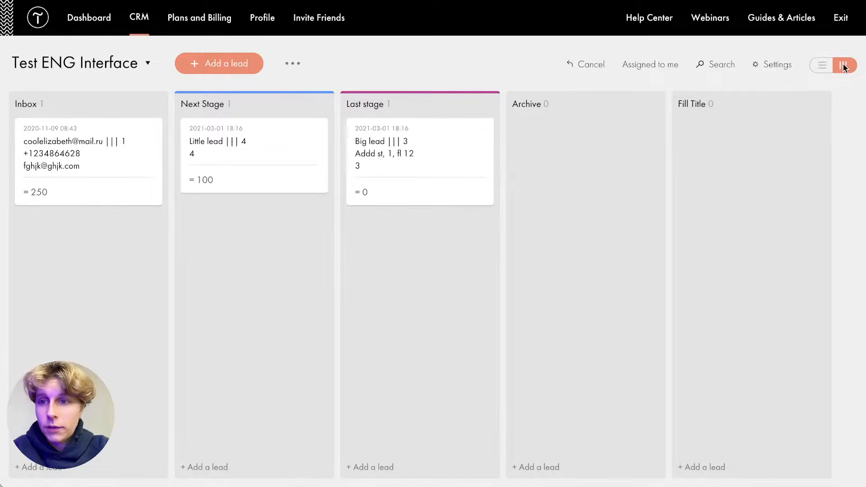
# Step: Compare the list and board views of the leads and examine the Little lead card's details and comments
pyautogui.click(825, 67)
pyautogui.click(848, 66)
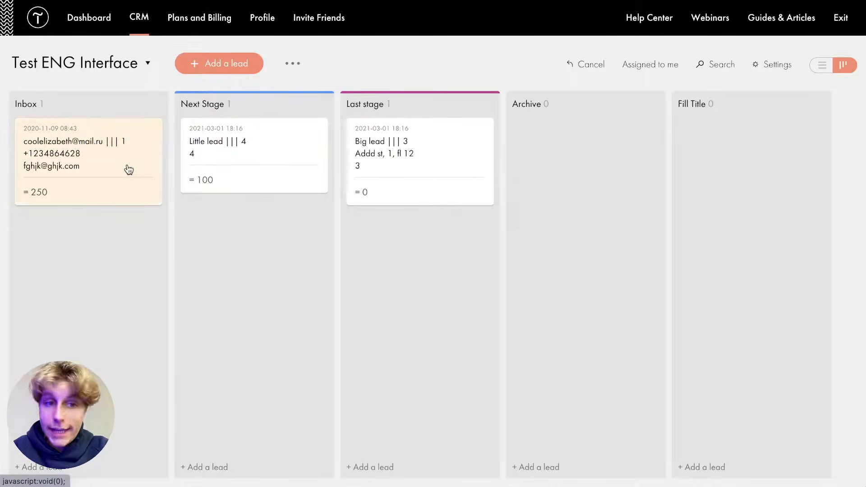
pyautogui.click(277, 153)
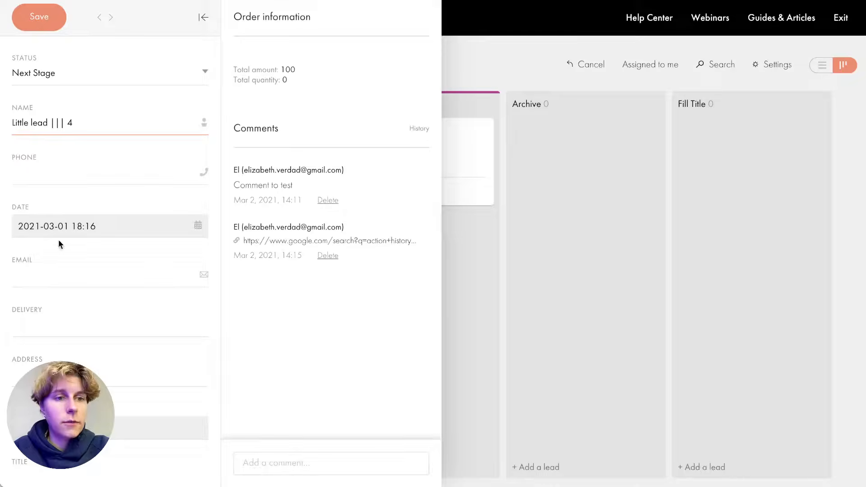
pyautogui.click(505, 308)
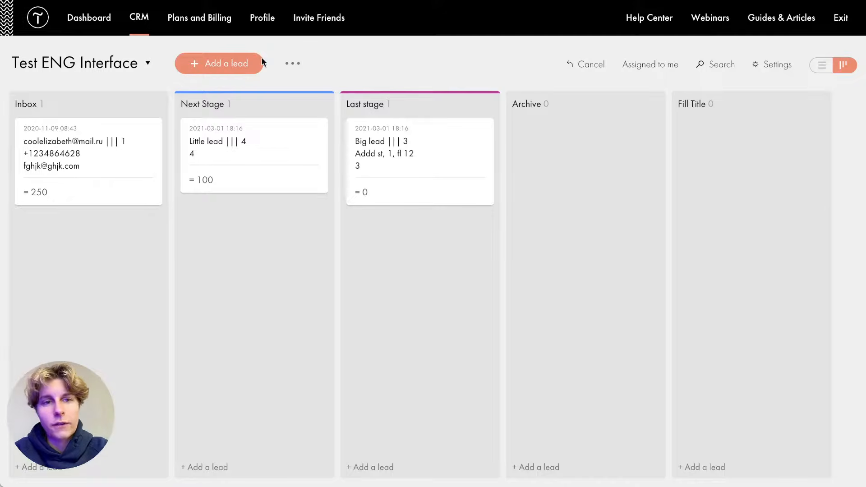
# Step: Return to the dashboard, find the Landing Page project by searching the page for "land", and open it
pyautogui.click(103, 23)
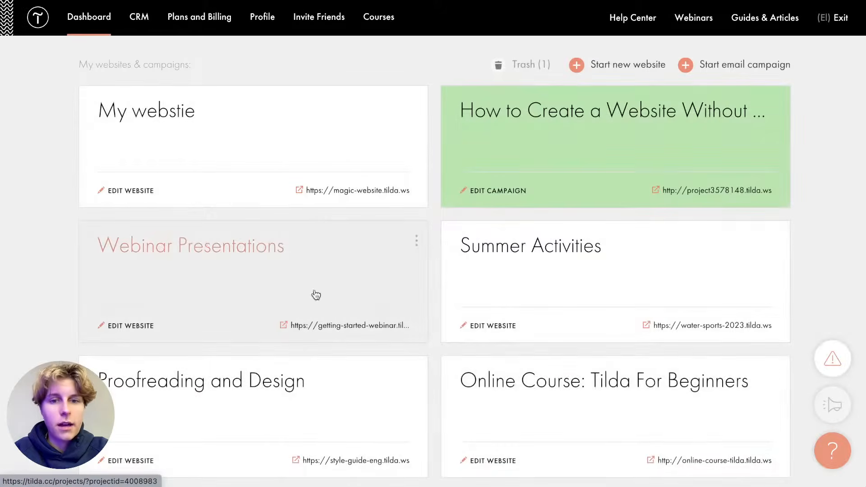
pyautogui.scroll(-9, 554, 378)
pyautogui.scroll(-3, 555, 379)
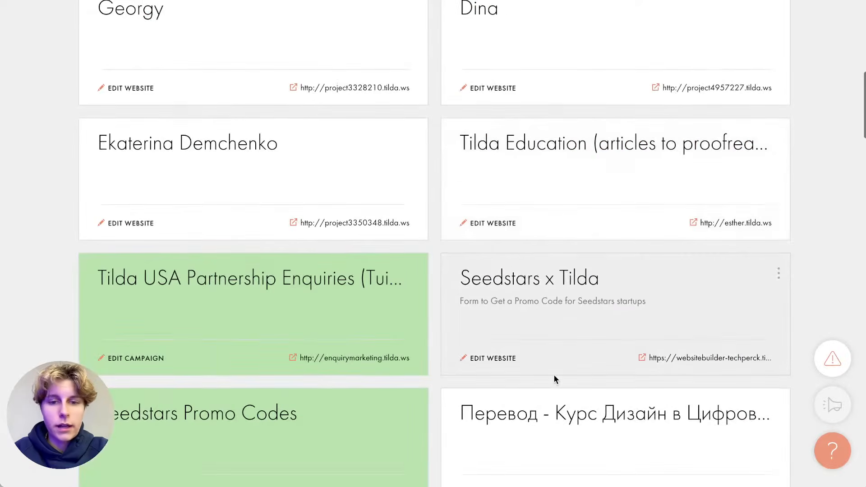
pyautogui.scroll(12, 554, 379)
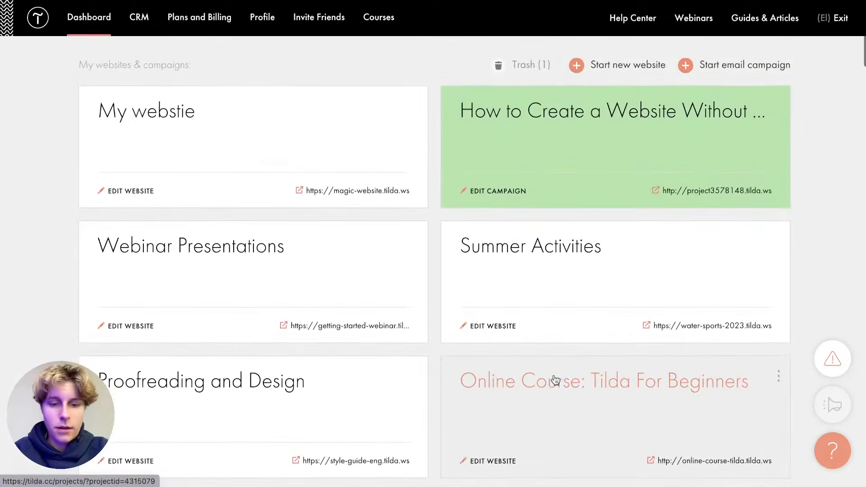
pyautogui.hotkey('ctrl', 'f')
pyautogui.write('lon')
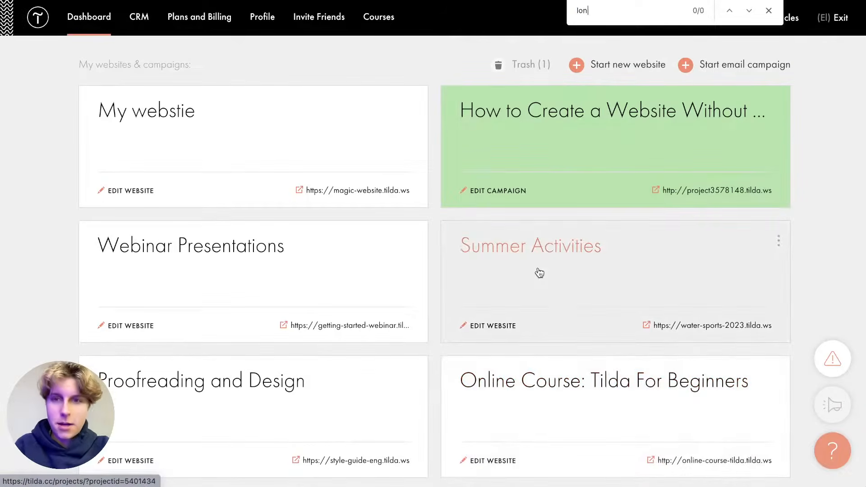
pyautogui.press('BackSpace')
pyautogui.press('BackSpace')
pyautogui.write('and')
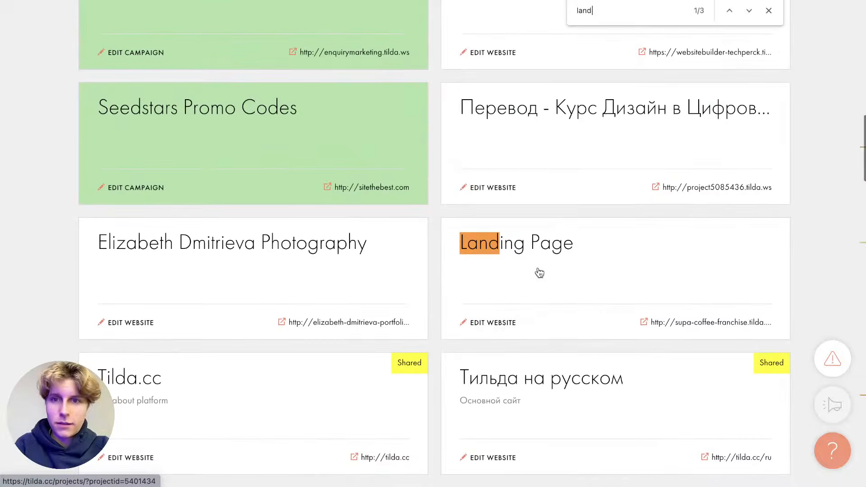
pyautogui.click(539, 273)
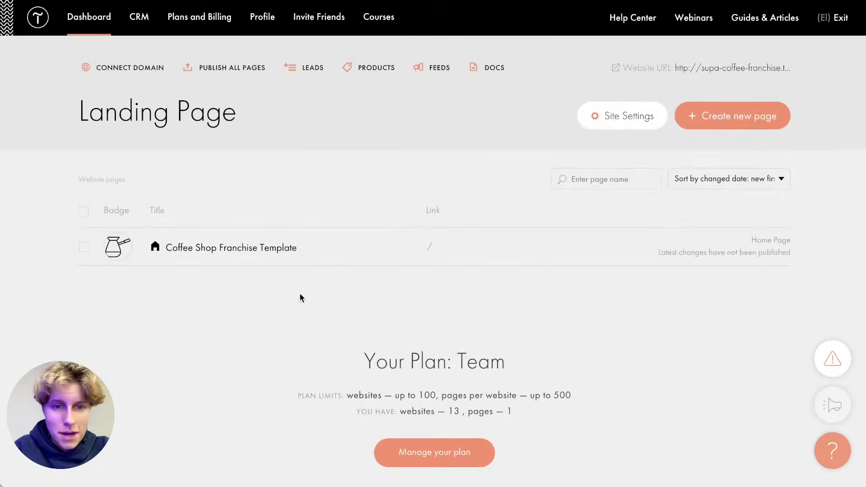
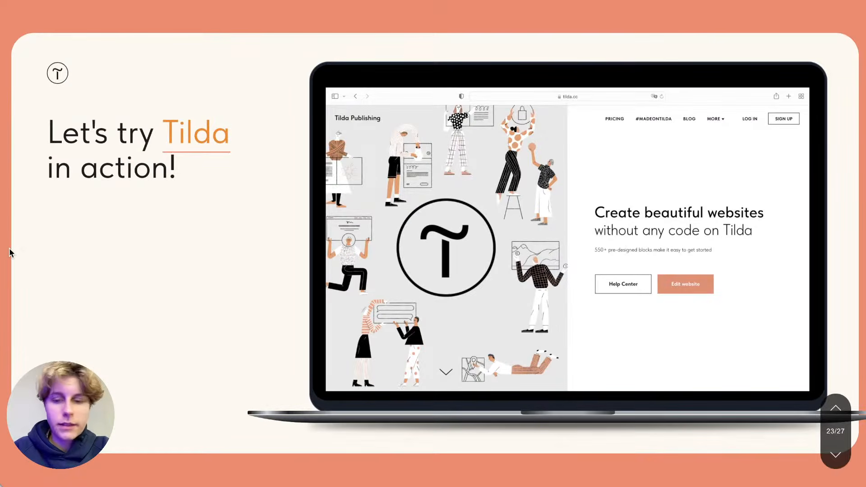
# Step: Open the free Icon Library from the additional tools overview and look through its instructions and terms of use
pyautogui.press('Right')
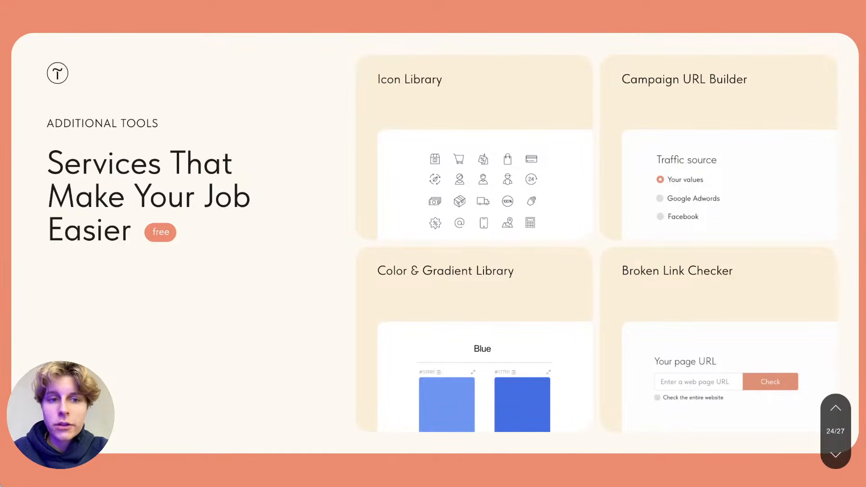
pyautogui.click(499, 119)
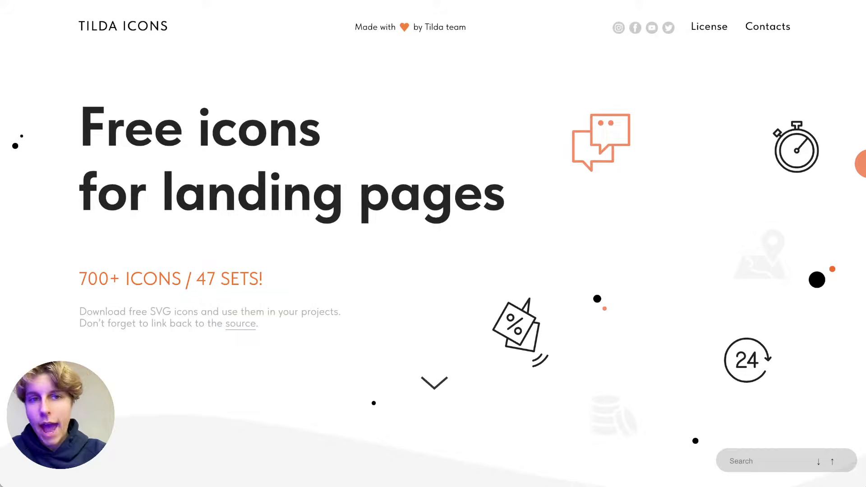
pyautogui.scroll(-7, 212, 205)
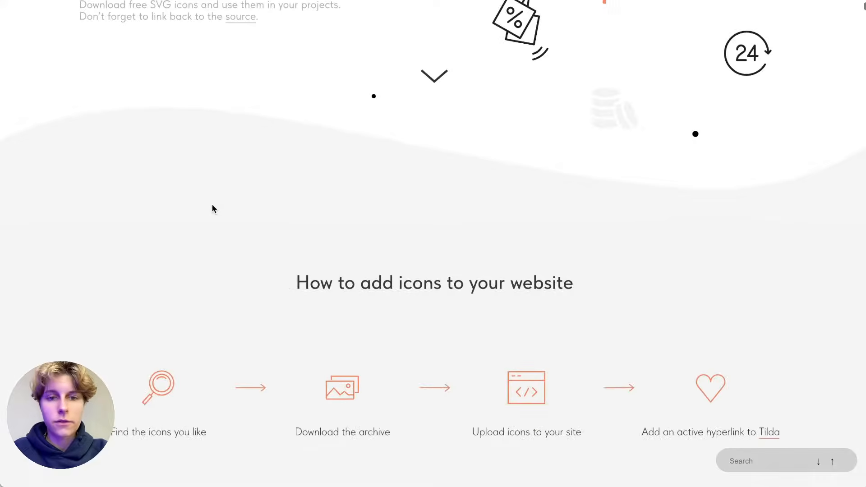
pyautogui.scroll(5, 212, 209)
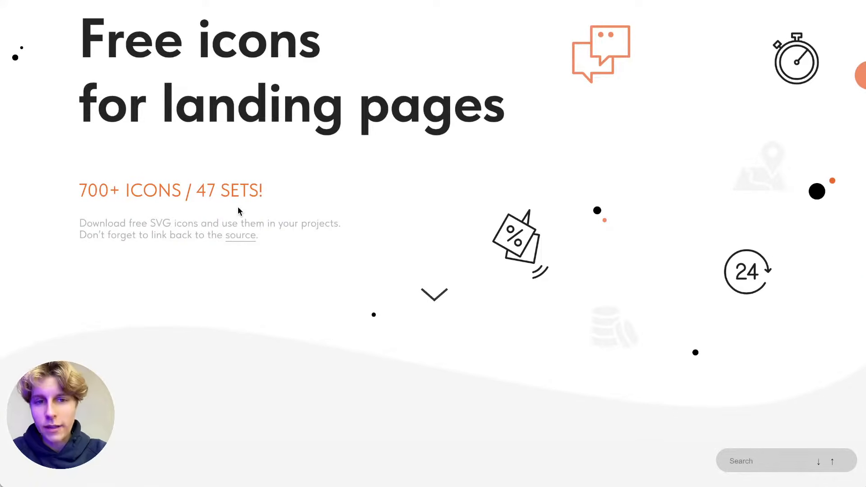
pyautogui.scroll(-15, 411, 256)
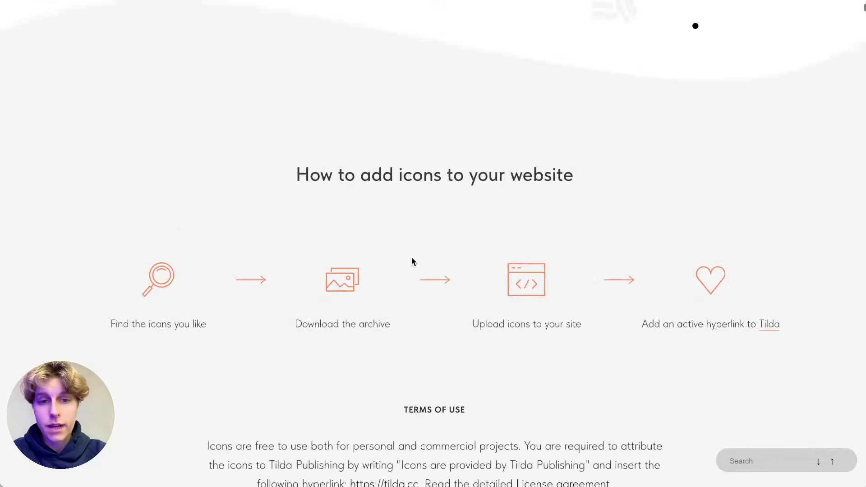
pyautogui.scroll(-5, 412, 258)
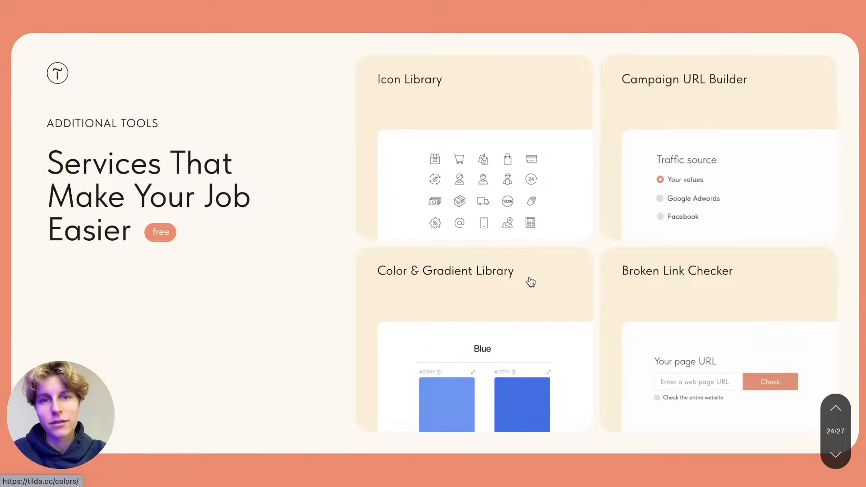
# Step: Examine the Campaign URL Builder's address, traffic source and UTM parameter fields, and open the Broken Link Checker
pyautogui.click(745, 79)
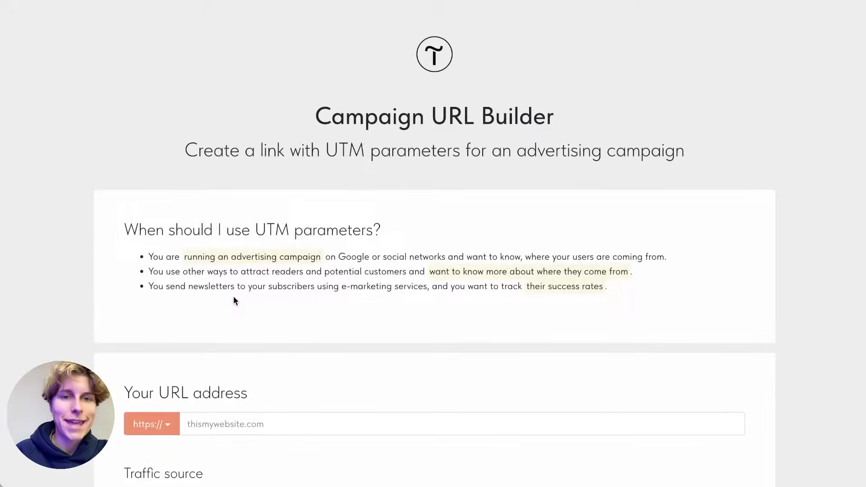
pyautogui.scroll(-7, 258, 257)
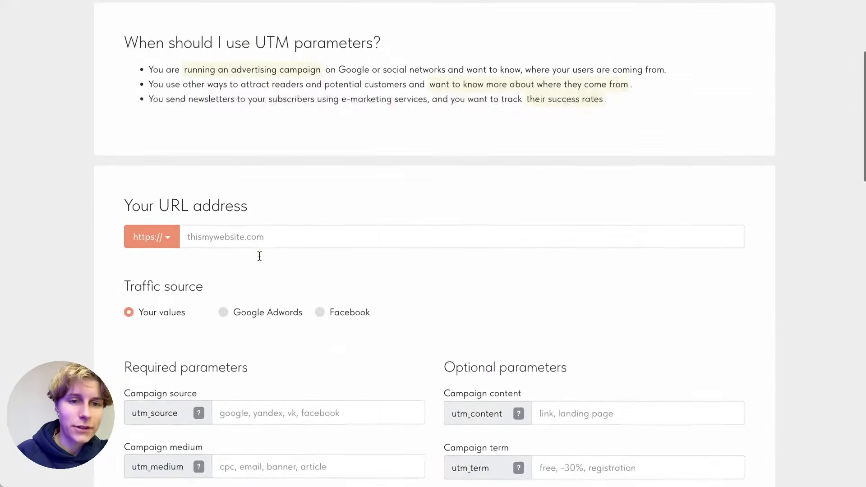
pyautogui.scroll(-1, 259, 256)
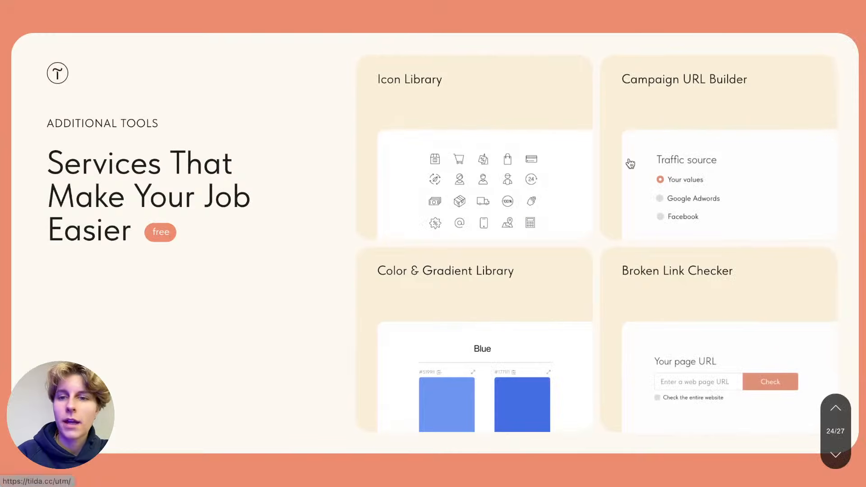
pyautogui.click(734, 328)
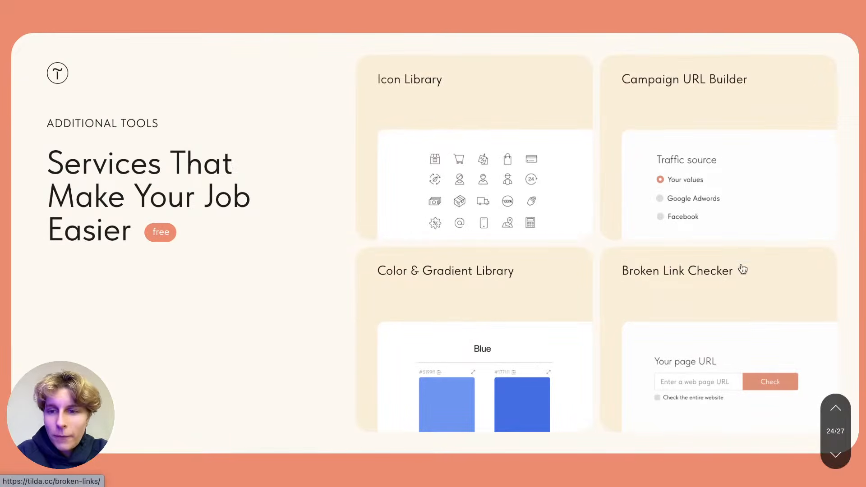
pyautogui.scroll(-2, 789, 354)
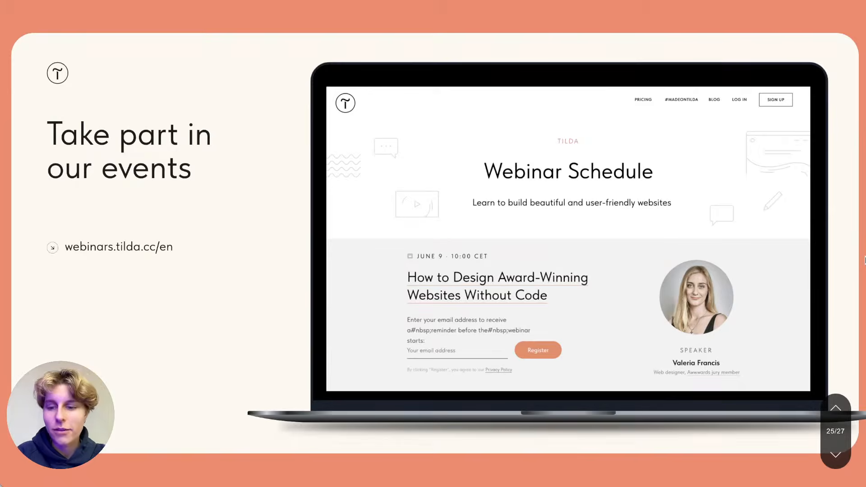
pyautogui.press('Down')
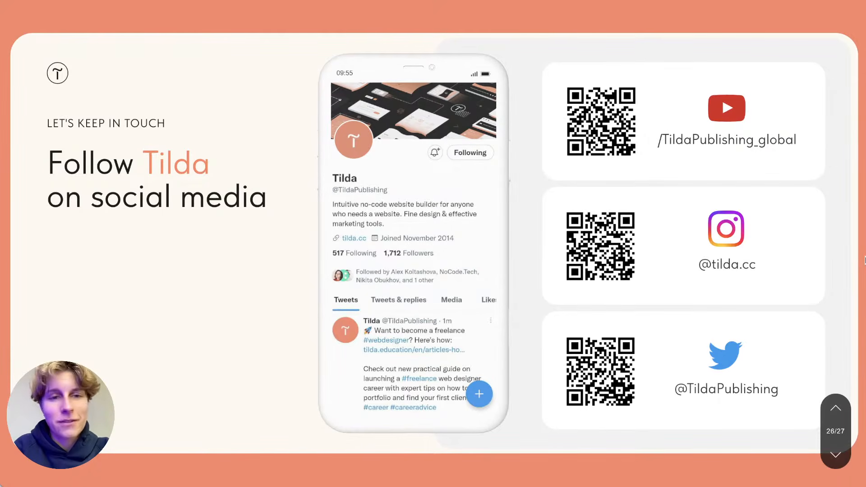
pyautogui.press('Right')
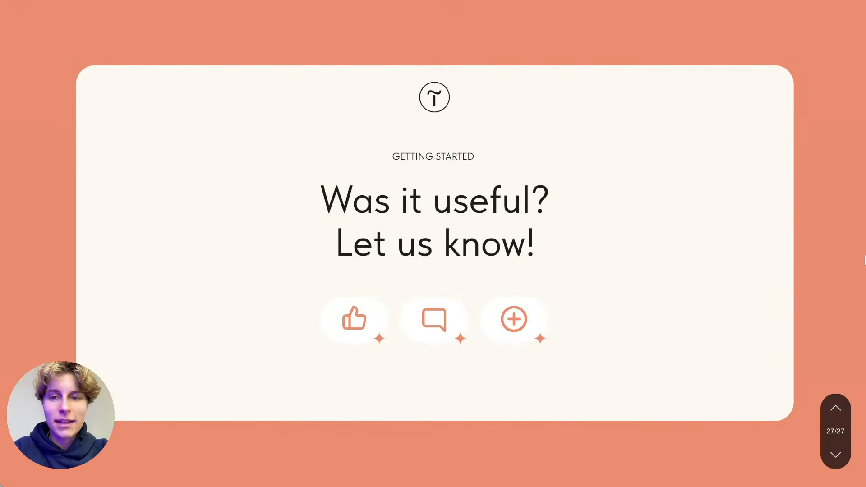